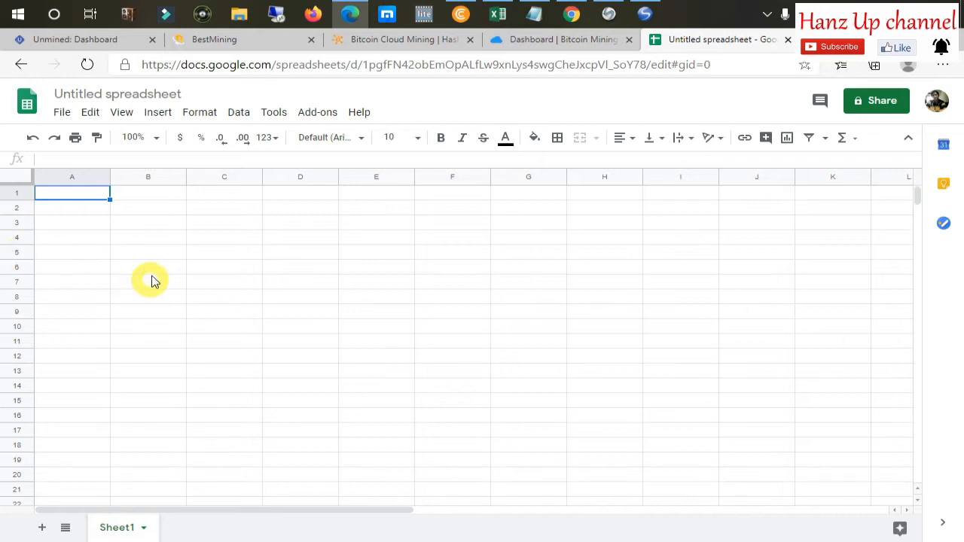
left_click(209, 252)
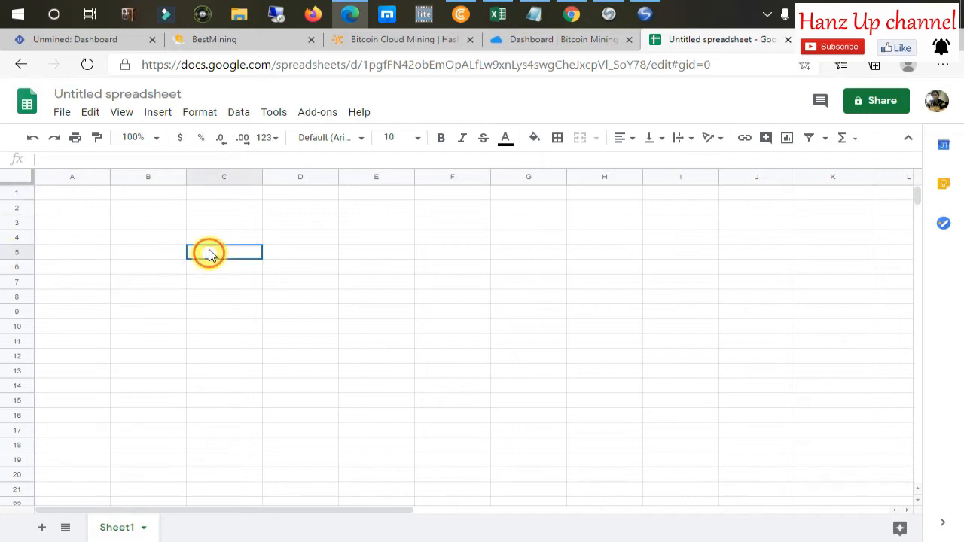
left_click(88, 196)
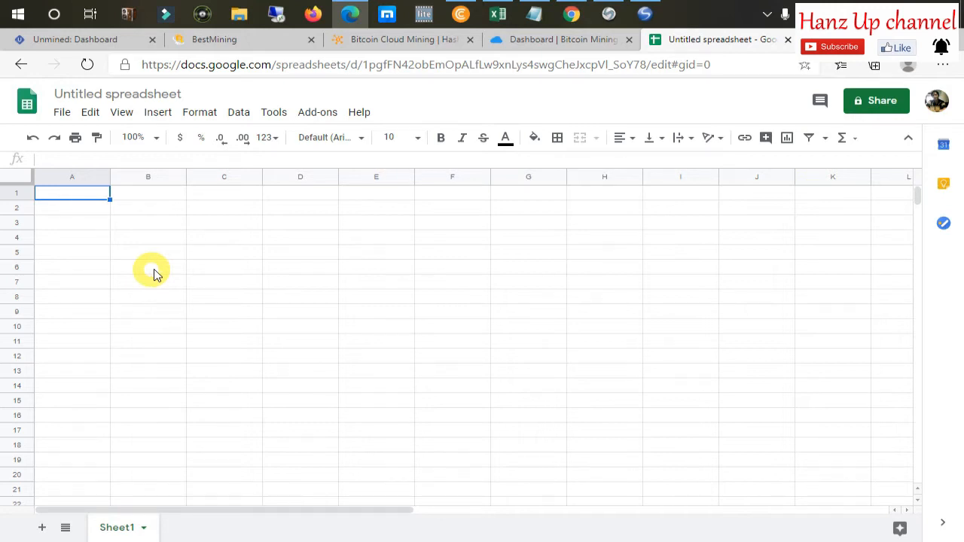
left_click(161, 223)
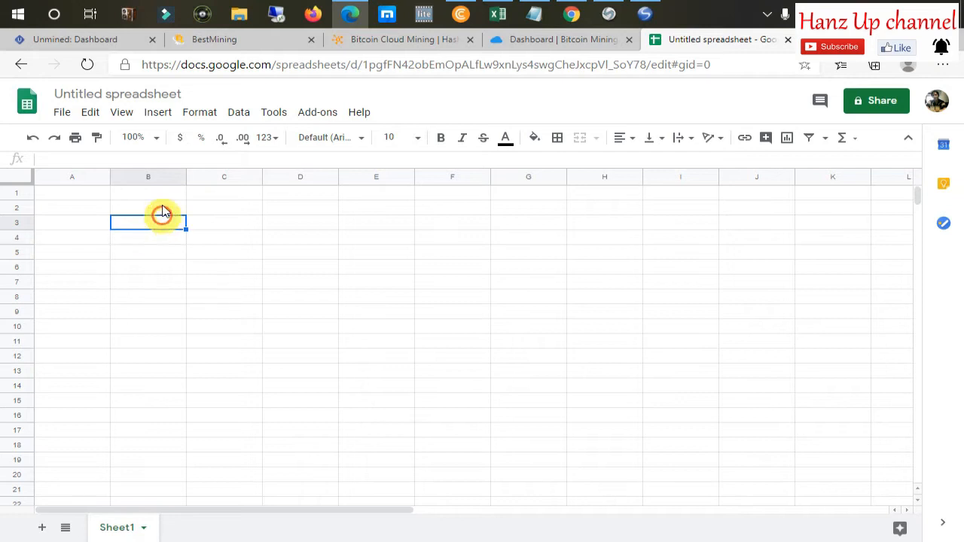
left_click(162, 208)
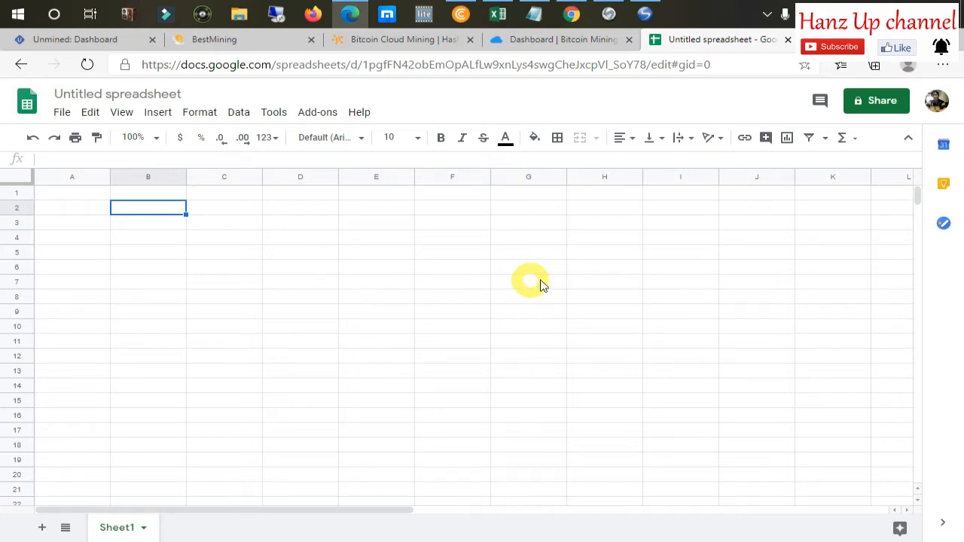
Switch to the Excel workbook and copy the No., Judul Video and Kategori columns of the SEO1 table, from the headers to the last row
left_click(500, 14)
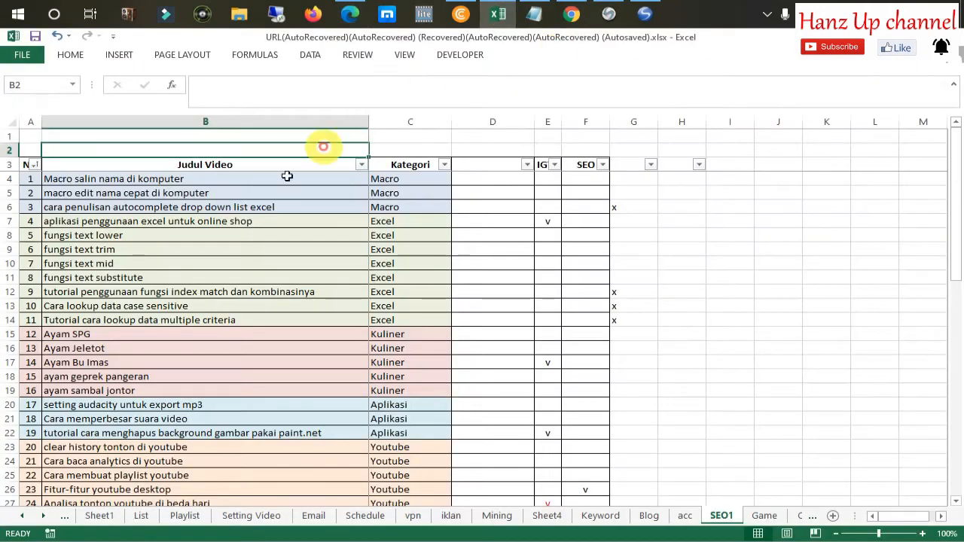
left_click(113, 140)
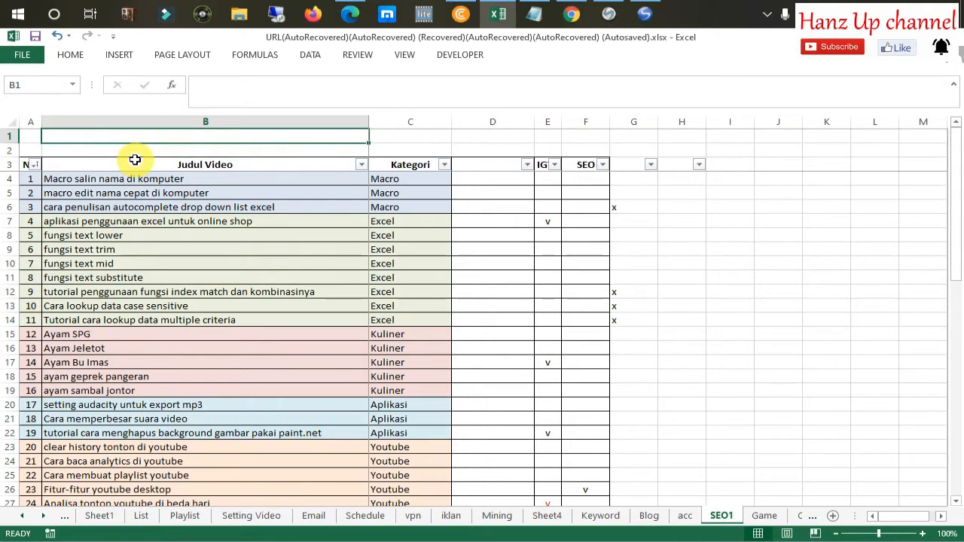
left_click(103, 224)
key("ctrl+Up")
key("Left")
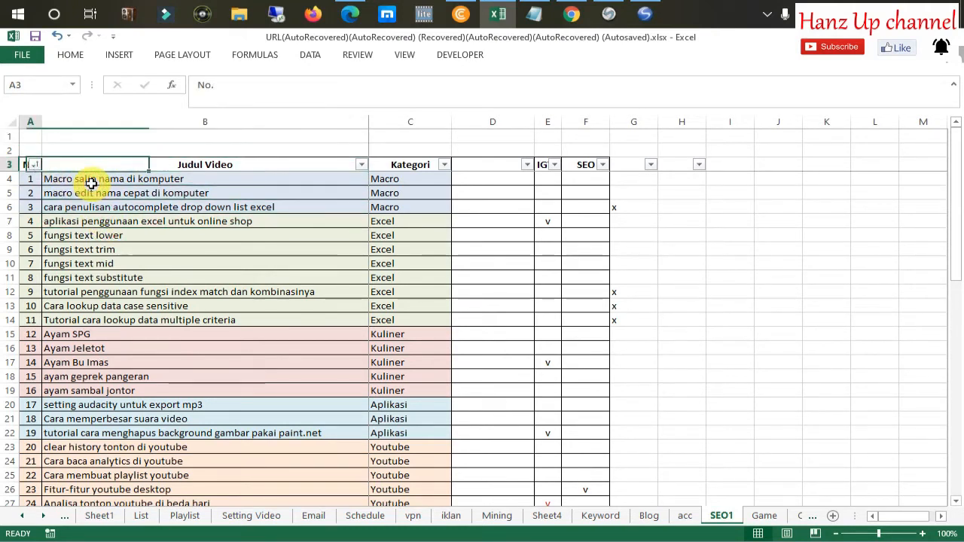
key("Up")
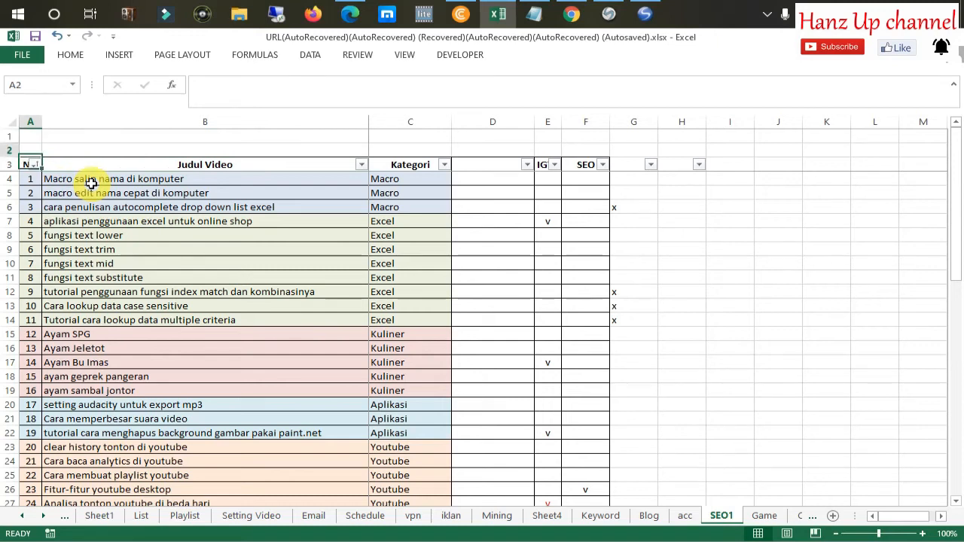
key("Down")
key("shift+Right")
key("shift+Right")
key("shift+Right")
key("shift+Left")
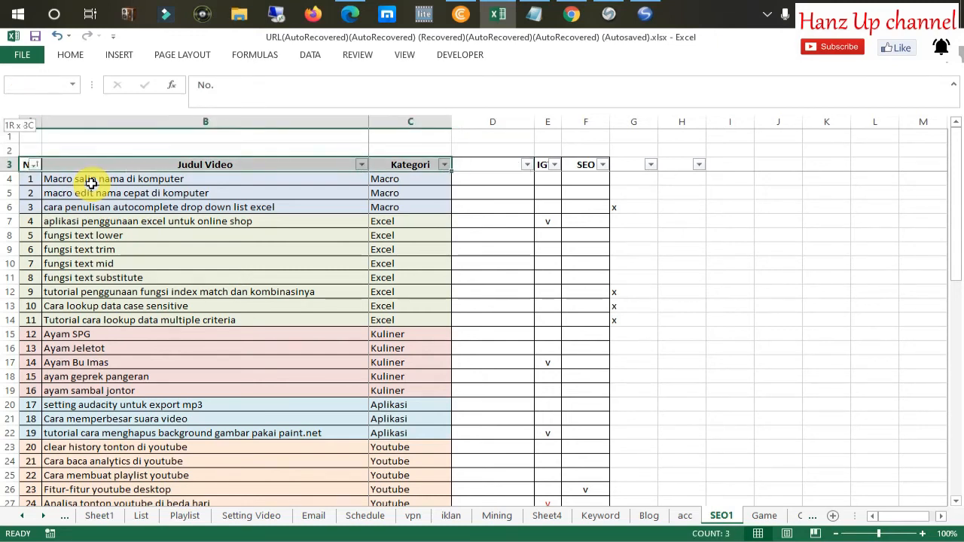
key("ctrl+shift+Down")
scroll(93, 185, "down", 1)
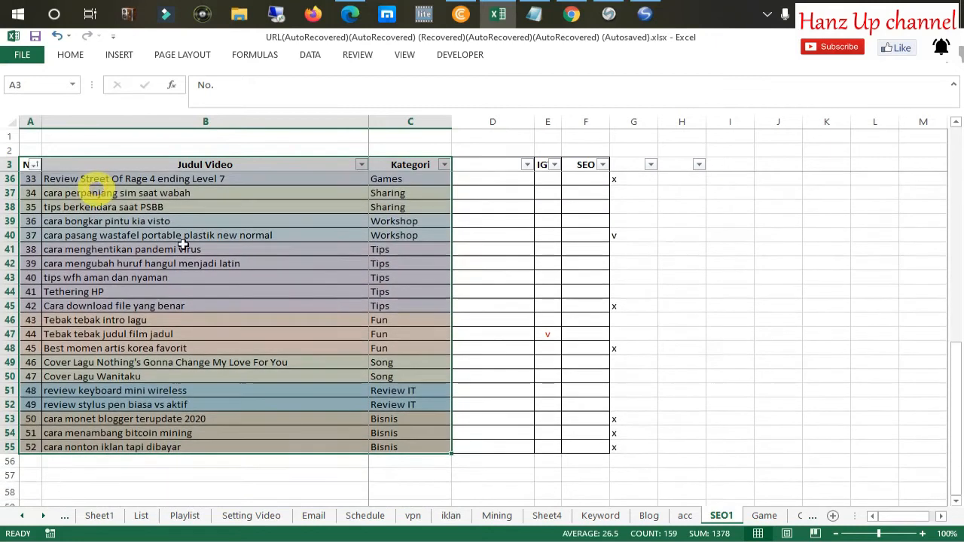
key("ctrl+c")
scroll(266, 275, "up", 11)
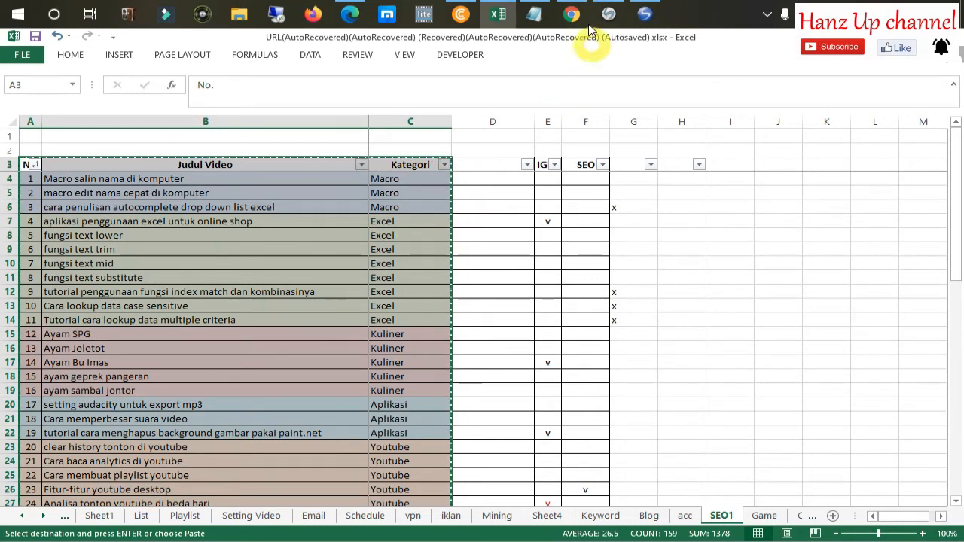
Switch to the blank Google Sheets spreadsheet in Edge and paste the copied table starting at cell A2
left_click(349, 13)
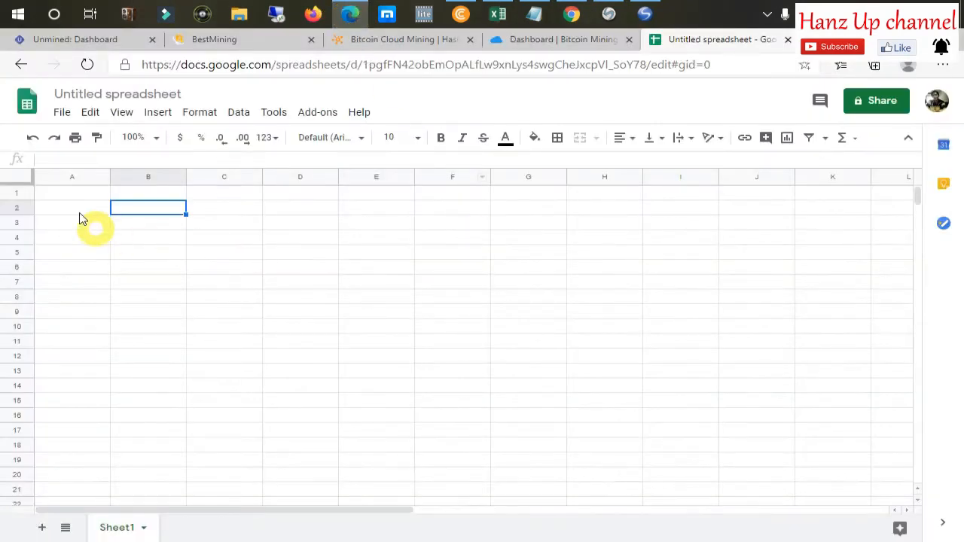
left_click(50, 191)
left_click(53, 207)
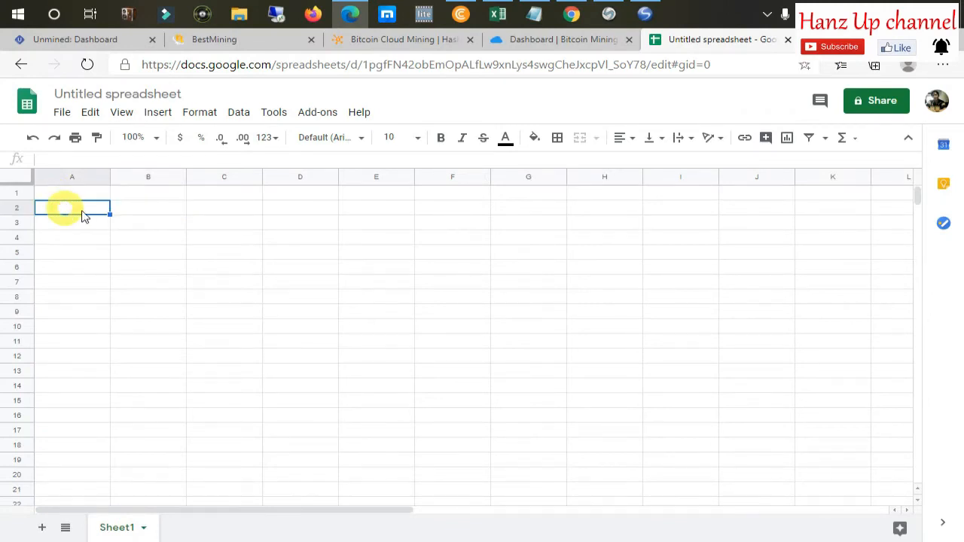
key("ctrl+v")
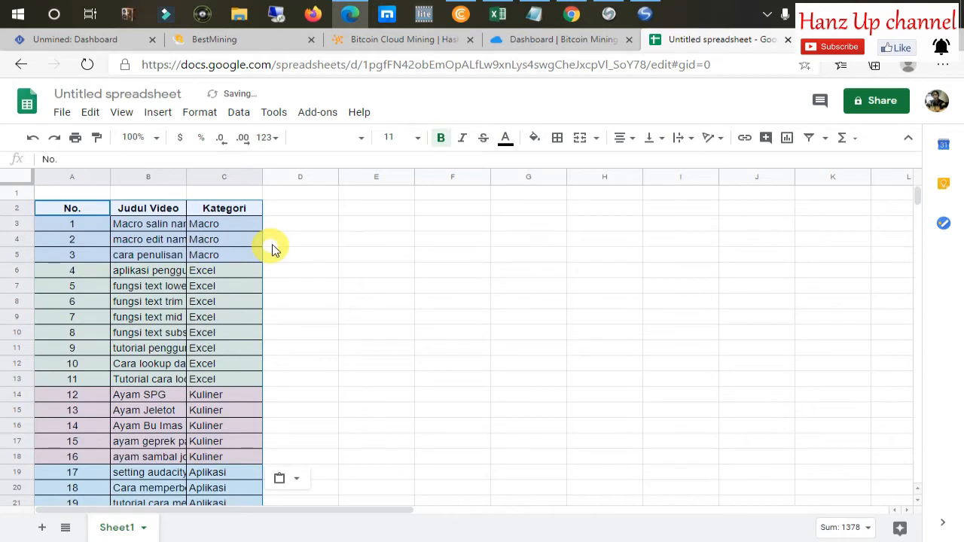
Autofit the Judul Video column in B to the width of its contents
left_click(296, 210)
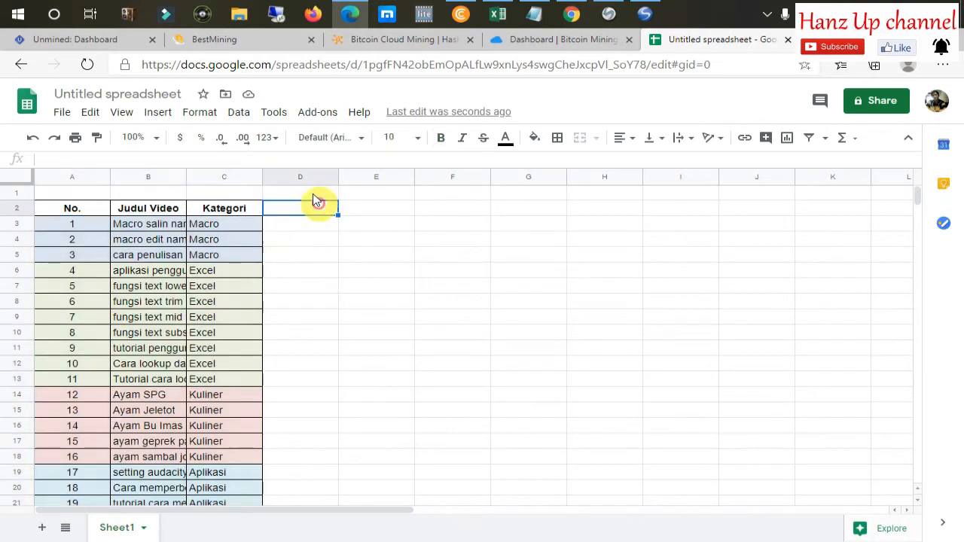
double_click(185, 176)
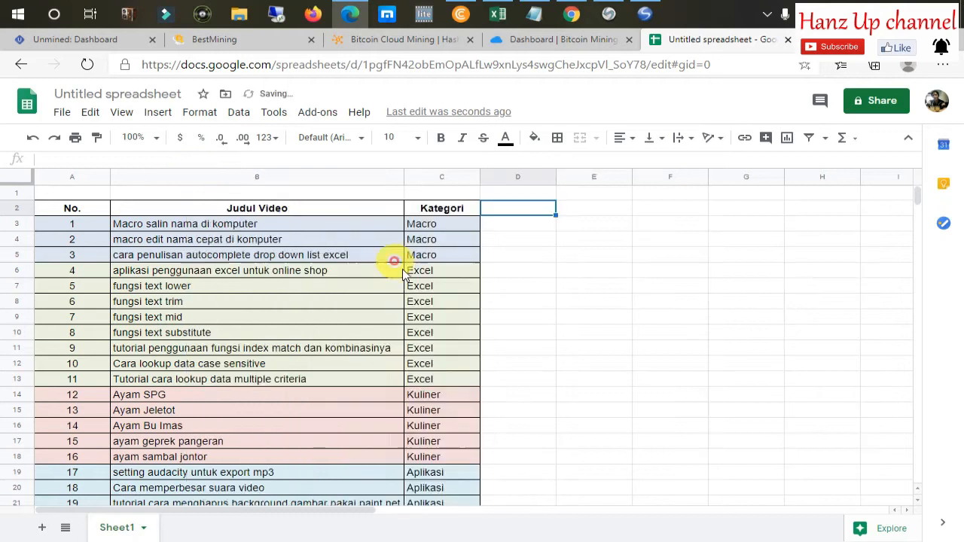
left_click(537, 256)
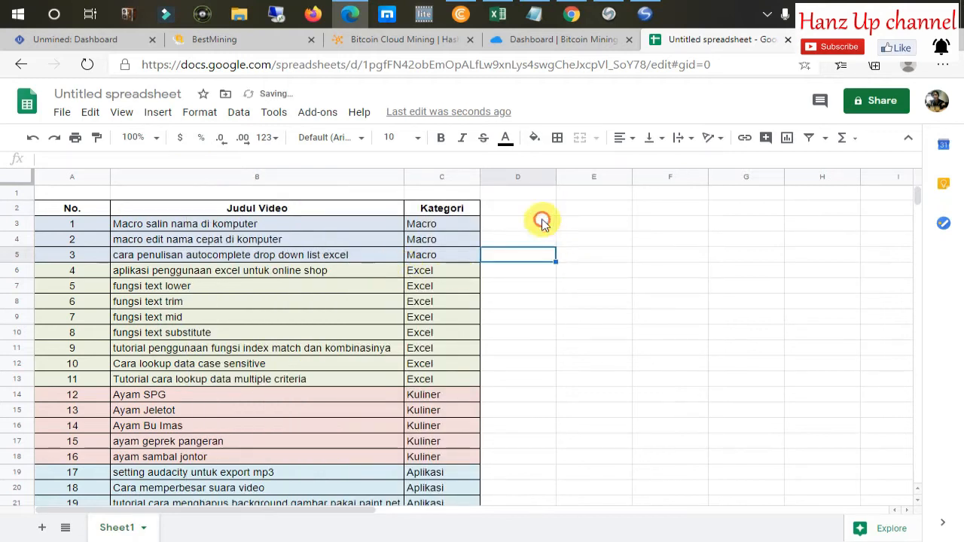
Autofit the Kategori and No. columns to the width of their contents
double_click(480, 176)
key("Down")
double_click(110, 176)
left_click(125, 271)
left_click(106, 237)
left_click(129, 223)
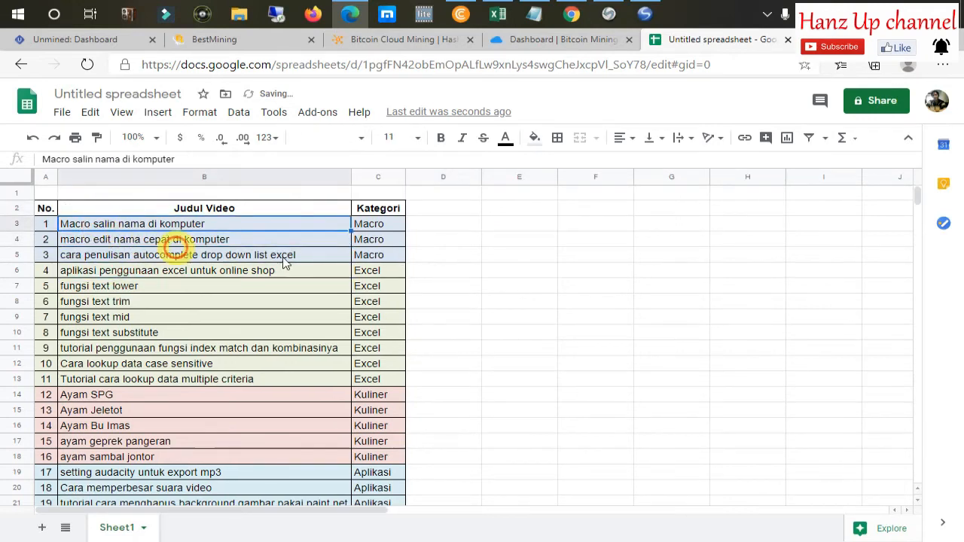
Select the whole pasted table from the No. header to its last row to check its extent
left_click(488, 270)
left_click(430, 239)
left_click(231, 211)
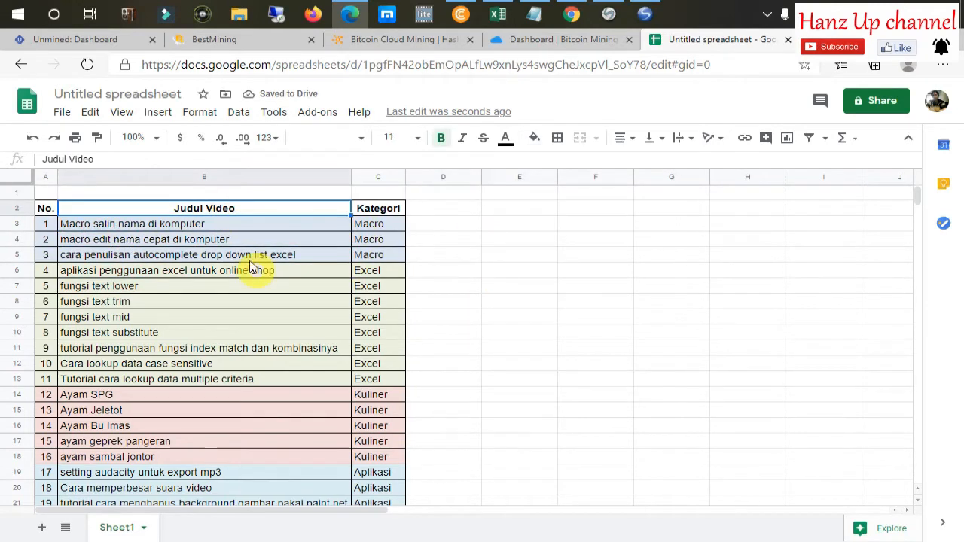
left_click(57, 208)
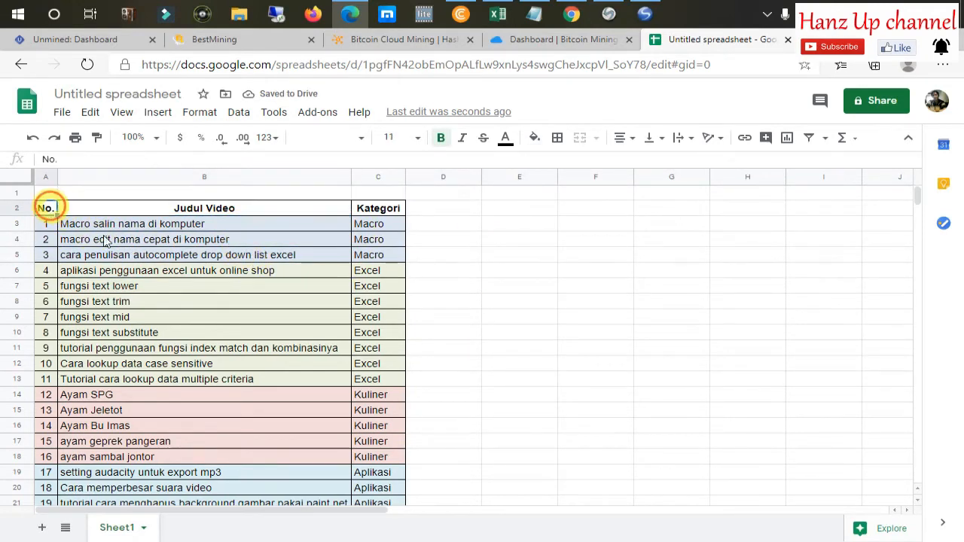
left_click(394, 369, "shift")
key("ctrl+shift+Down")
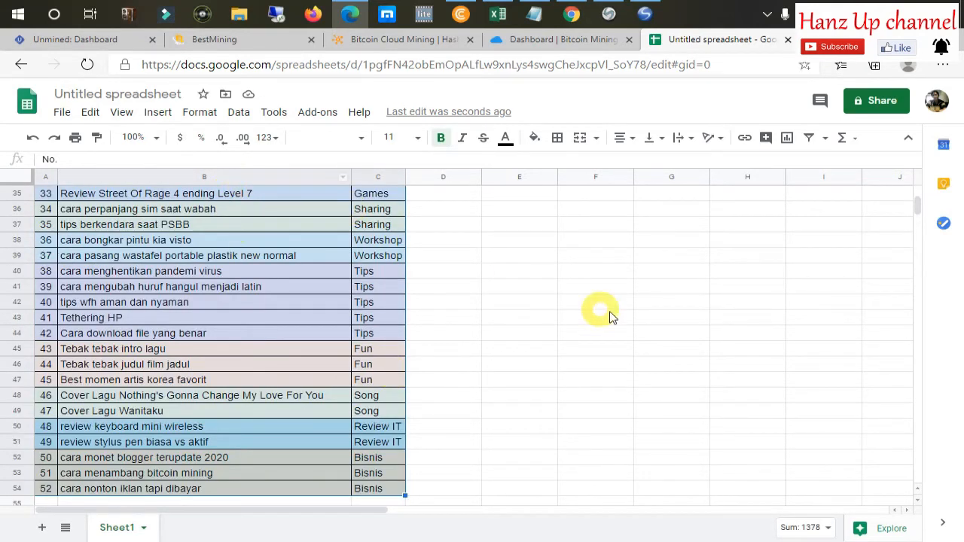
left_click(519, 272)
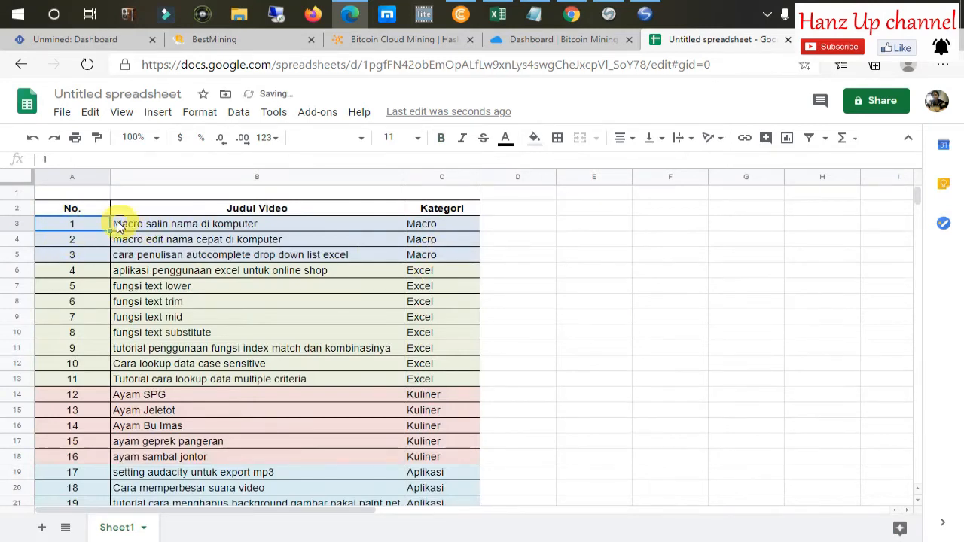
Narrow the No. column in A manually to about half its width
left_click(86, 214)
left_click(252, 302)
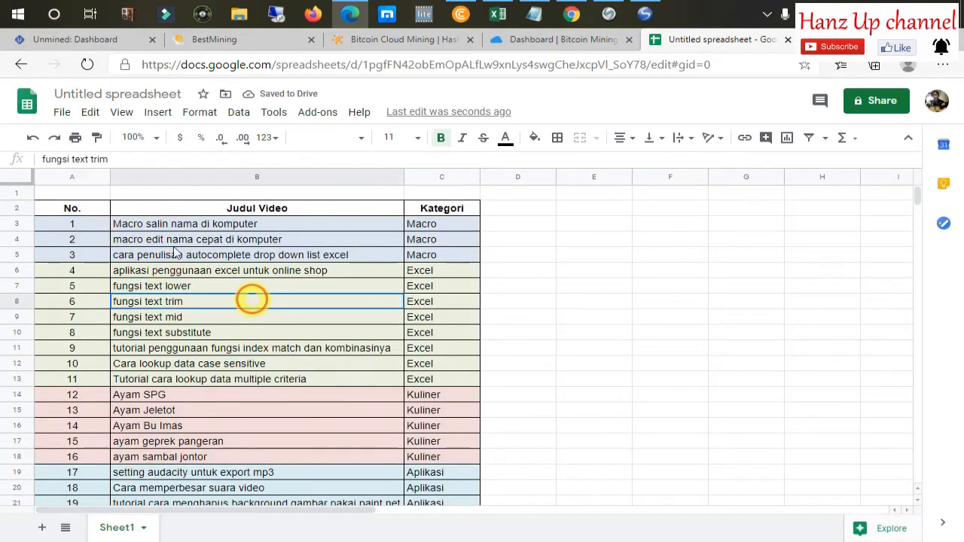
left_click_drag(109, 178, 70, 199)
left_click(133, 237)
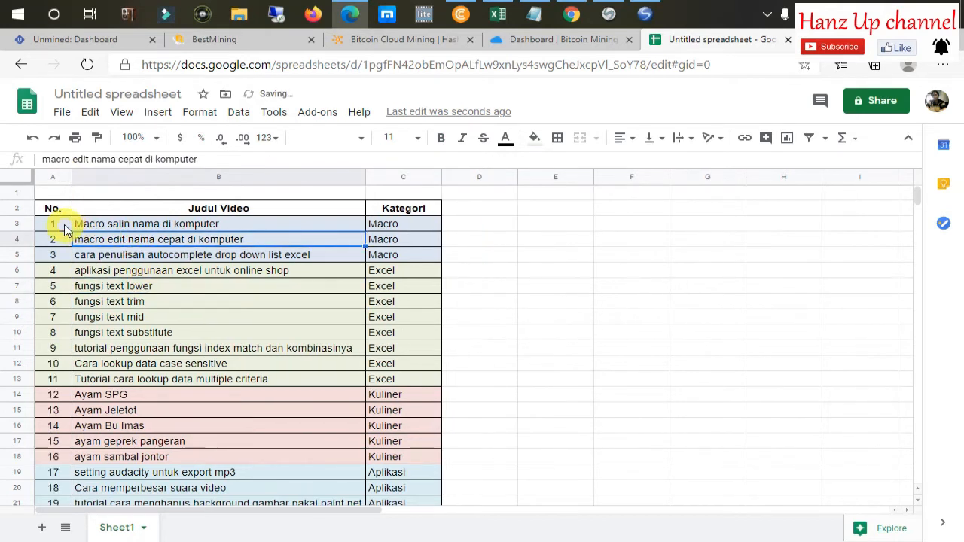
left_click(468, 236)
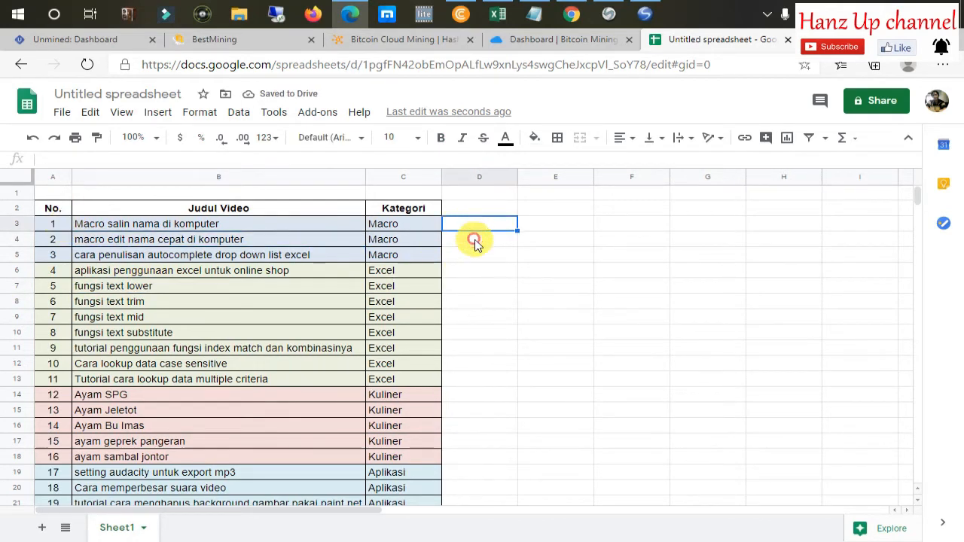
scroll(452, 350, "down", 8)
scroll(452, 350, "up", 8)
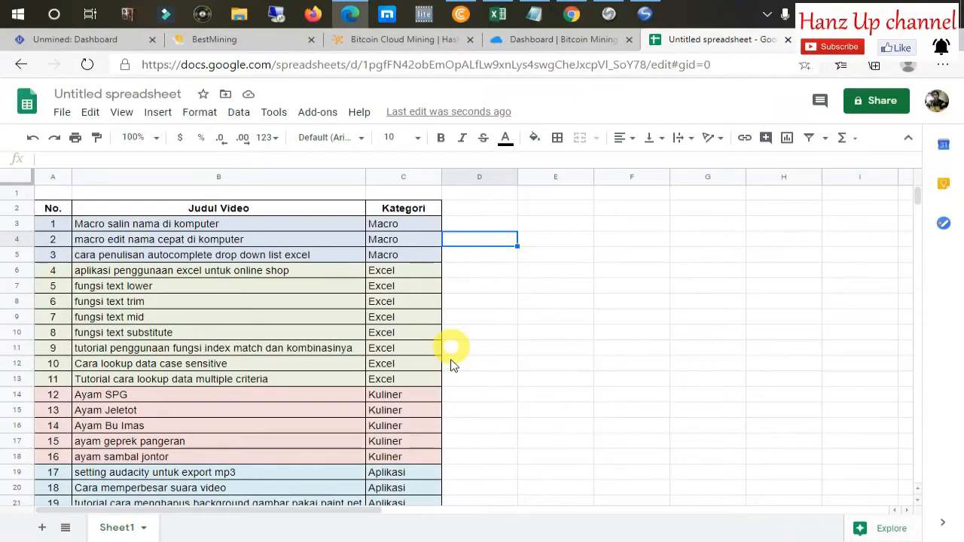
left_click(48, 212)
left_click(143, 269)
left_click(160, 224)
left_click(158, 208)
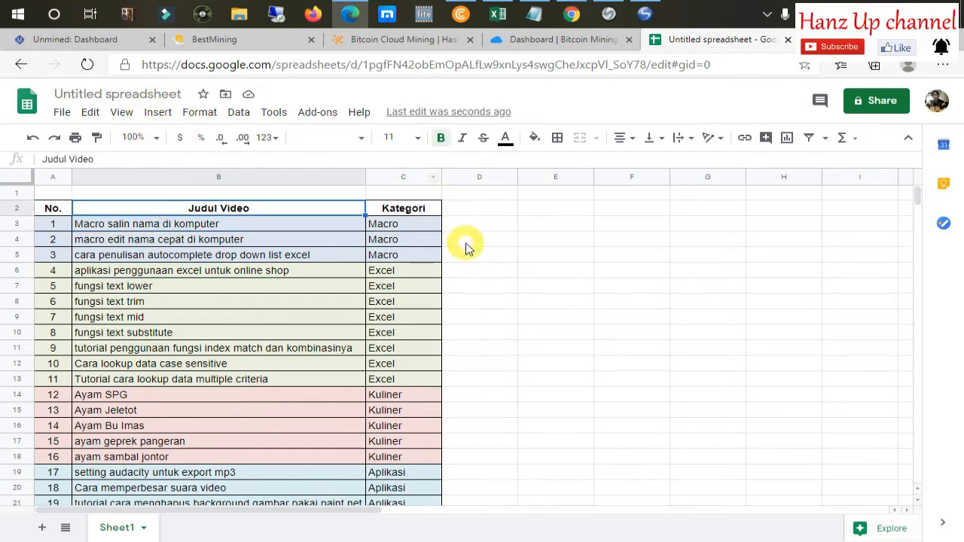
left_click(472, 208)
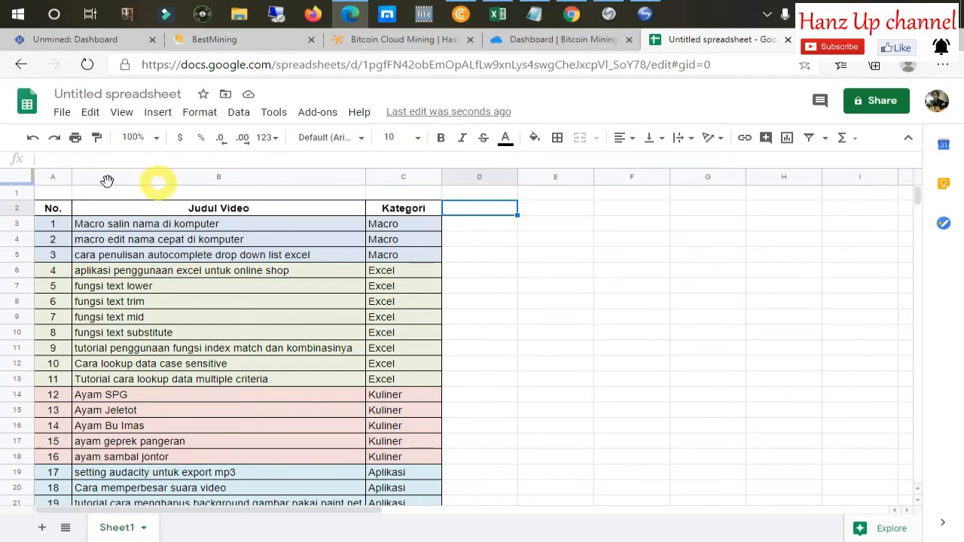
left_click(486, 241)
left_click(478, 222)
left_click(476, 209)
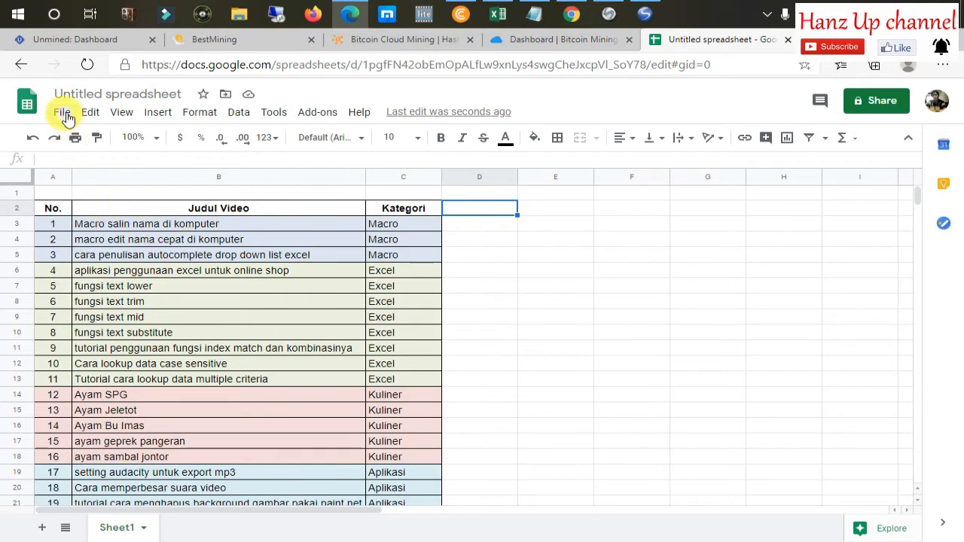
left_click(173, 220)
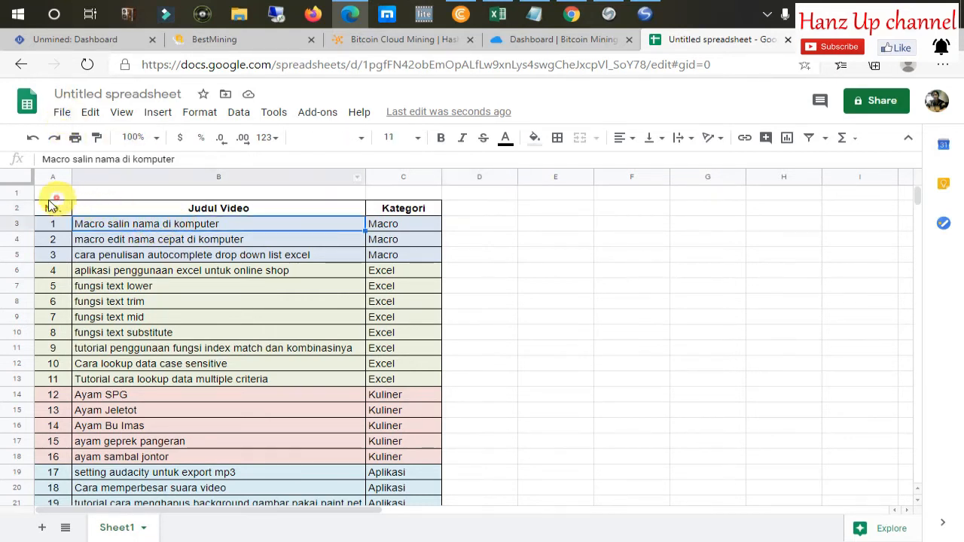
left_click(49, 194)
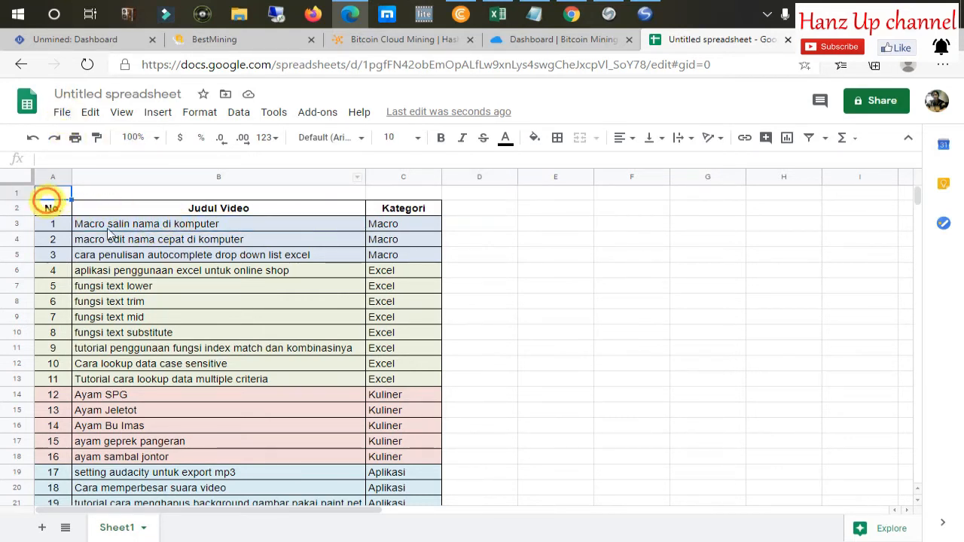
Zoom the sheet out to 50% to view more of the table and return the zoom to 100%
left_click(151, 137)
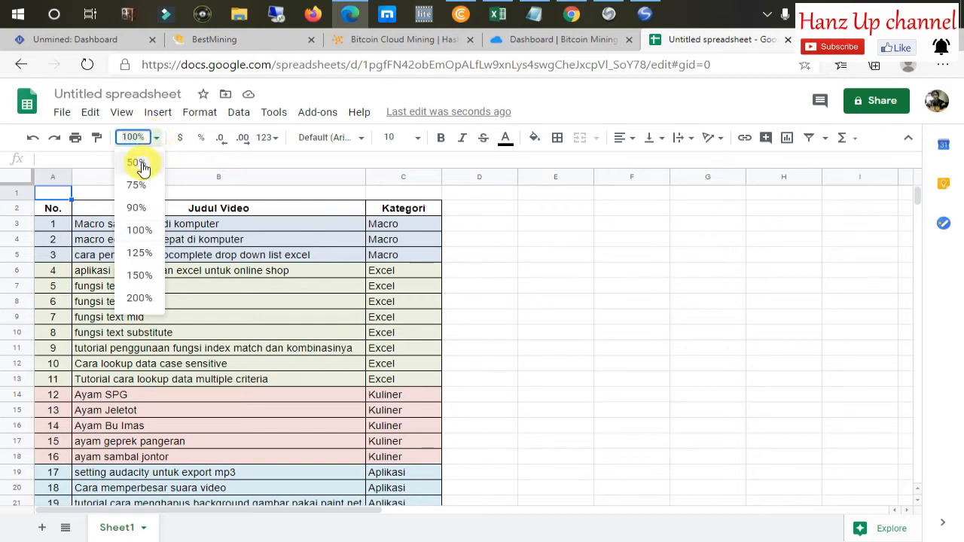
left_click(138, 163)
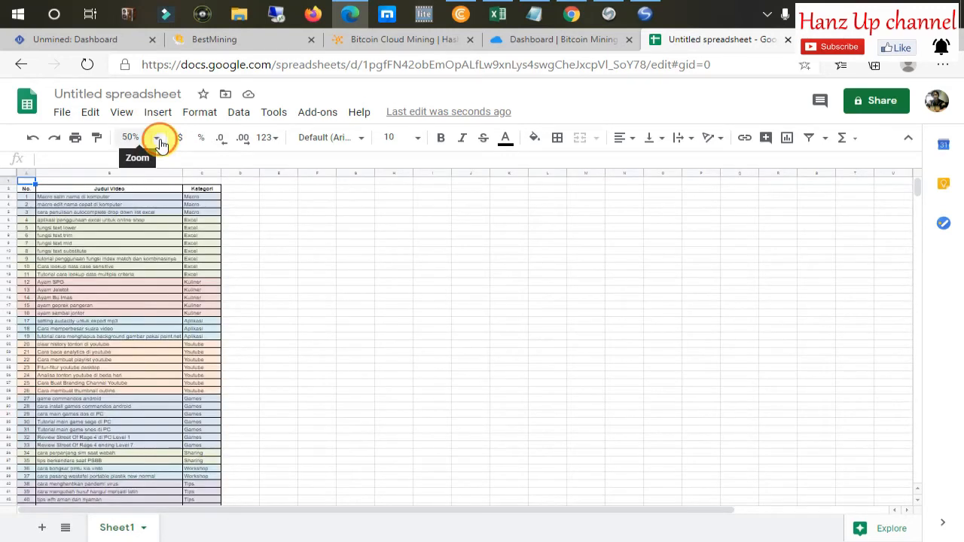
left_click(155, 138)
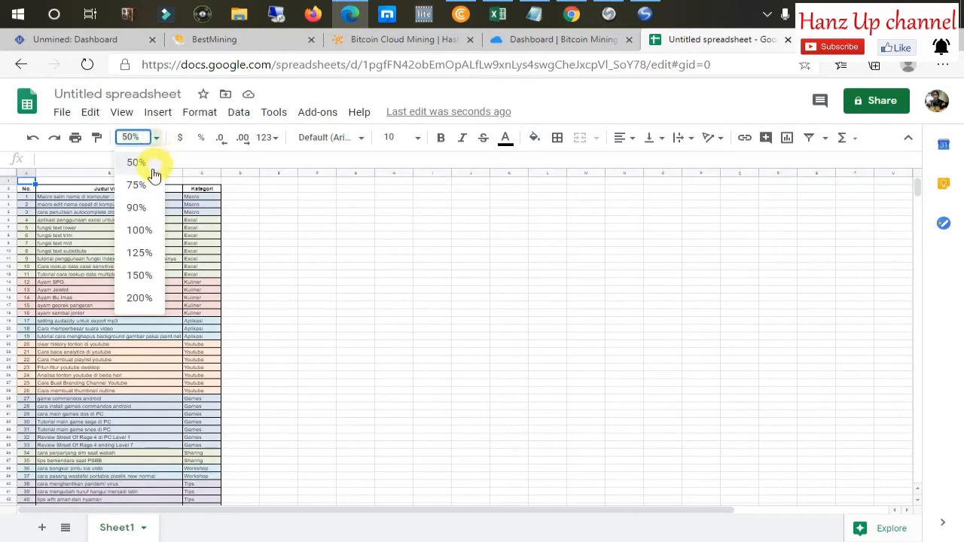
left_click(139, 230)
left_click(189, 223)
left_click(449, 241)
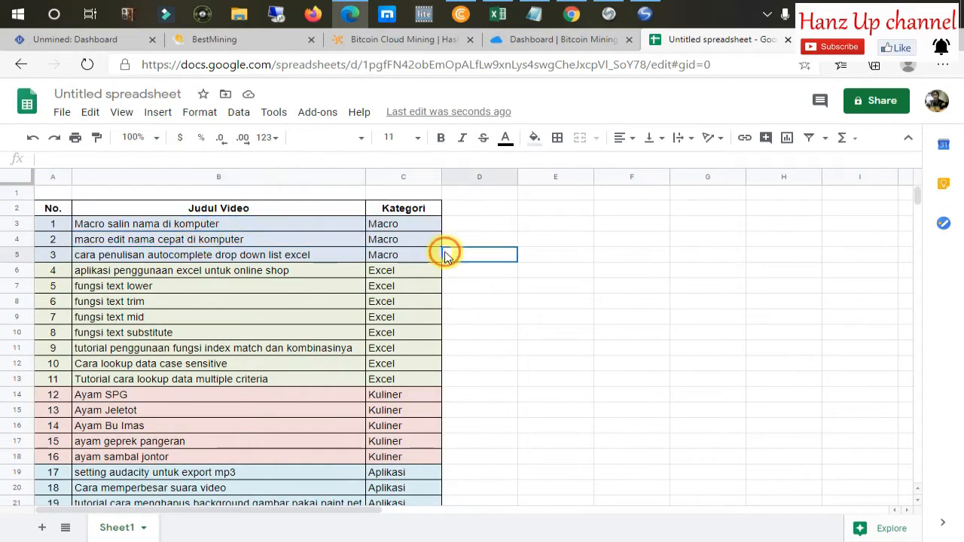
Widen the No. column in A slightly by moving its edge with column B
left_click_drag(70, 176, 85, 177)
left_click(188, 270)
left_click(207, 240)
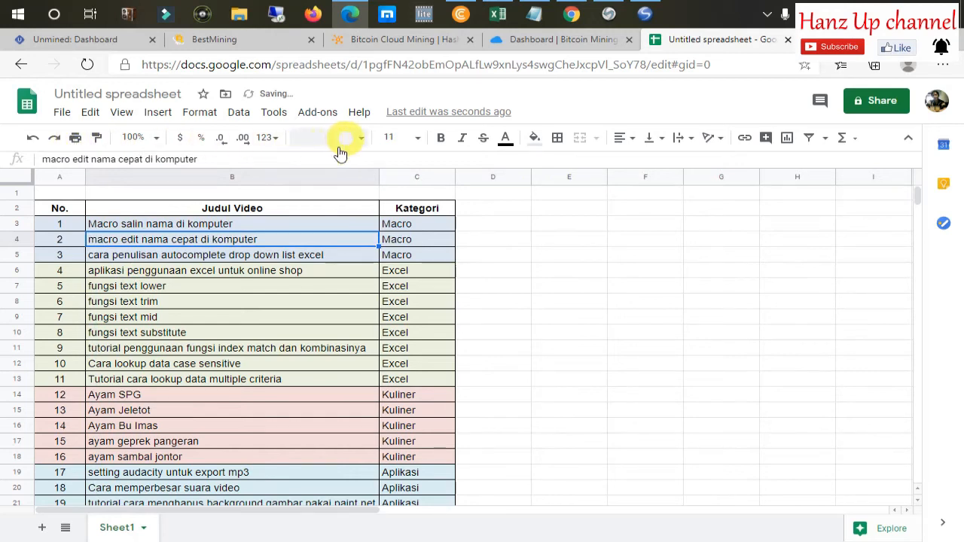
left_click(238, 289)
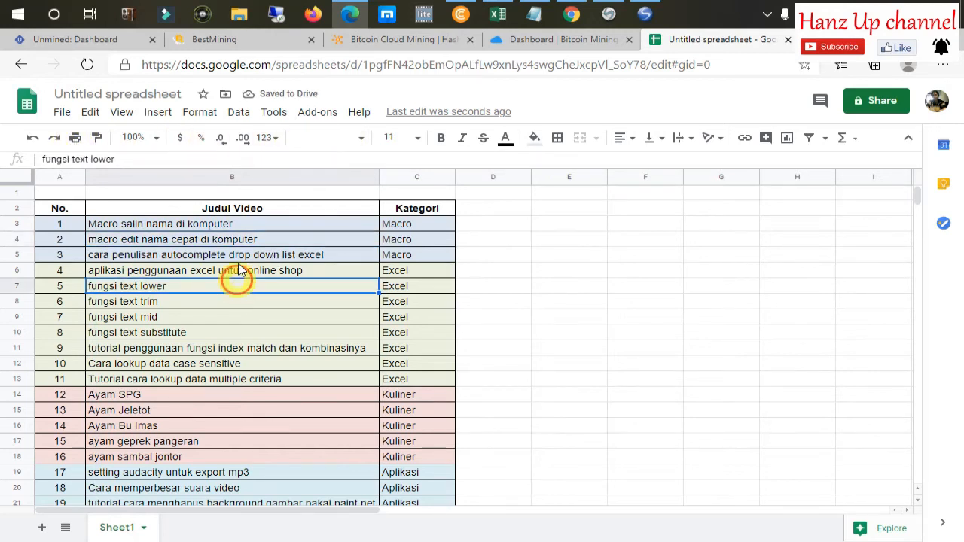
Show the numbers under the No. header, from 1 down to the last row, with two decimal places
left_click(68, 213)
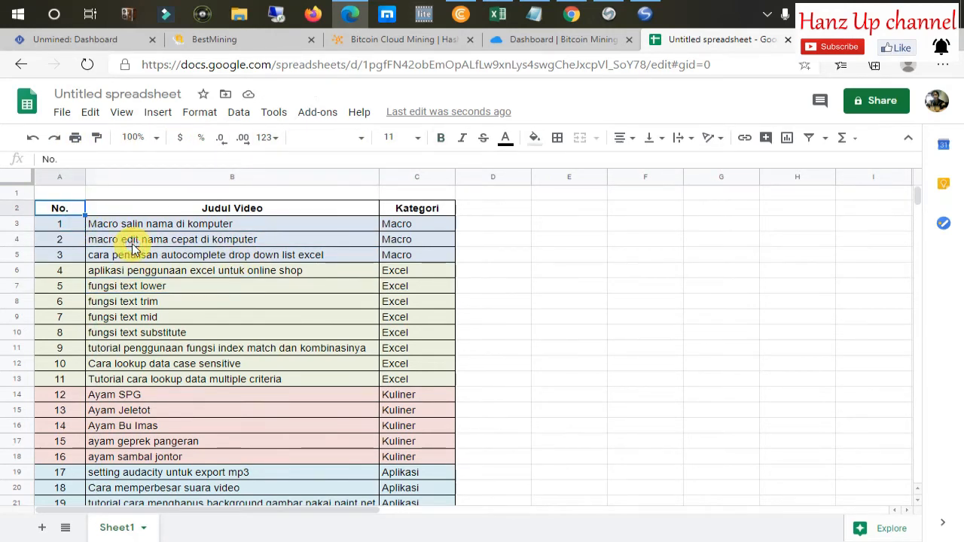
key("Down")
key("ctrl+shift+Down")
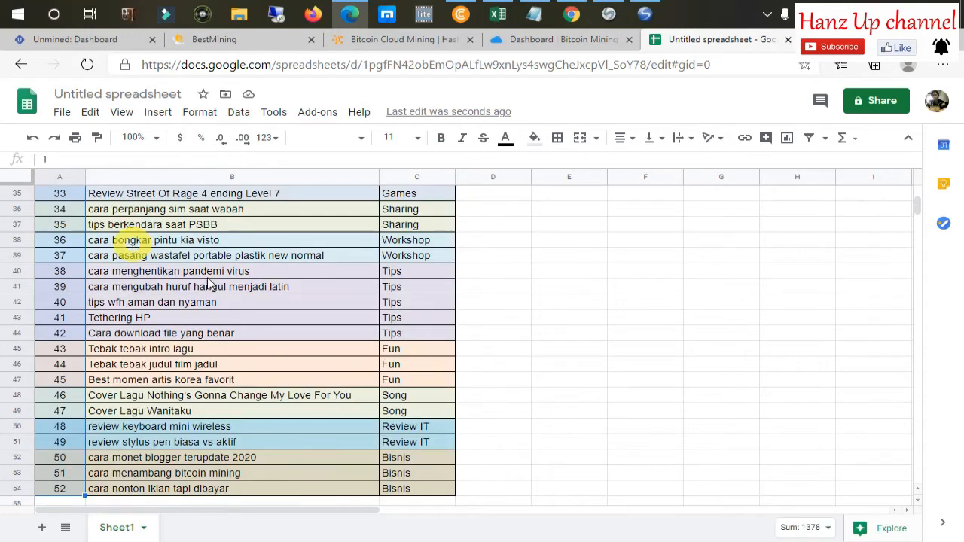
scroll(210, 284, "up", 10)
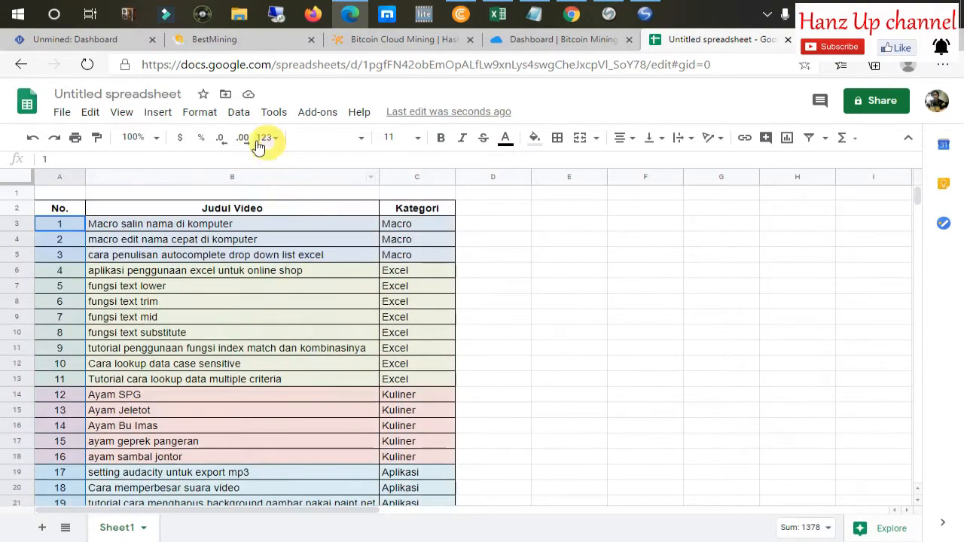
left_click(243, 140)
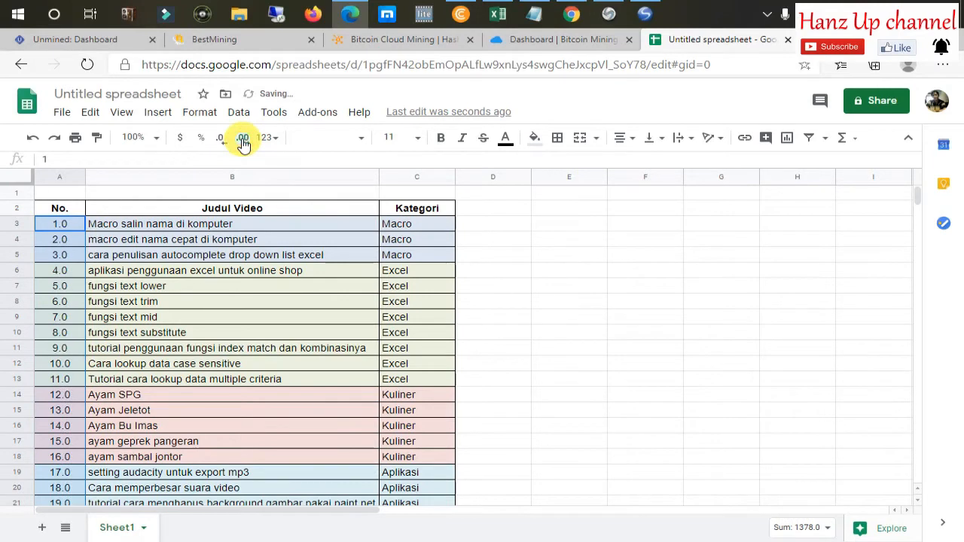
left_click(242, 141)
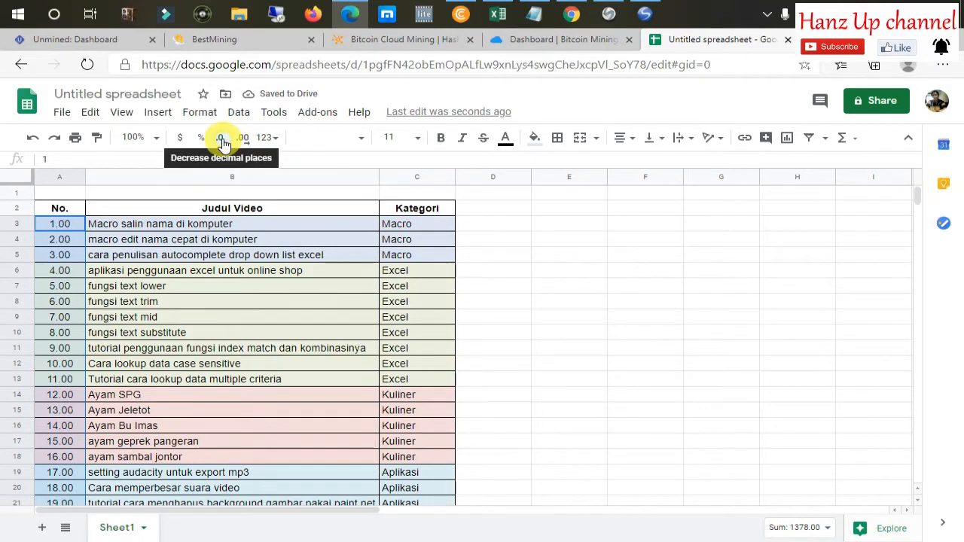
Remove both decimal places from the numbers in the No. column so they display as whole numbers
left_click(223, 140)
left_click(222, 140)
left_click(287, 259)
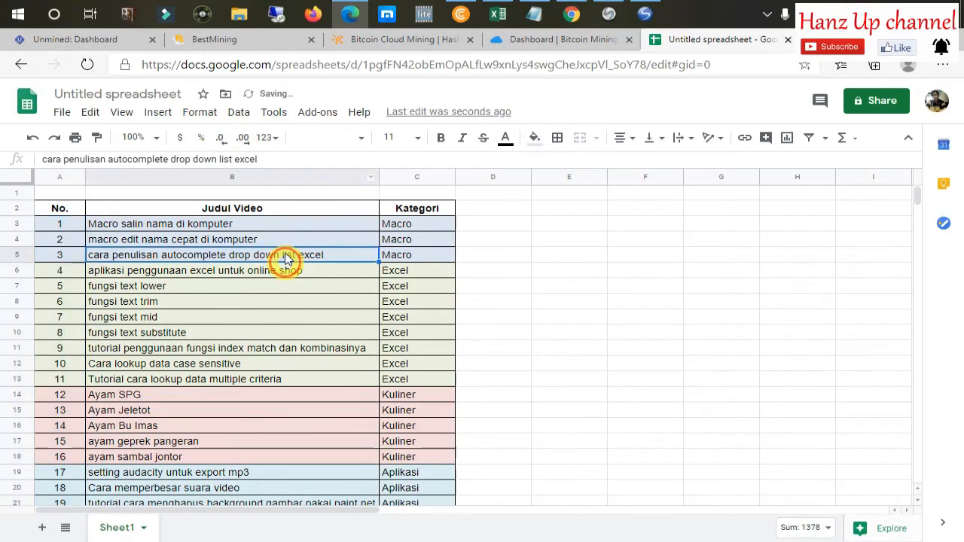
left_click(301, 240)
left_click(491, 238)
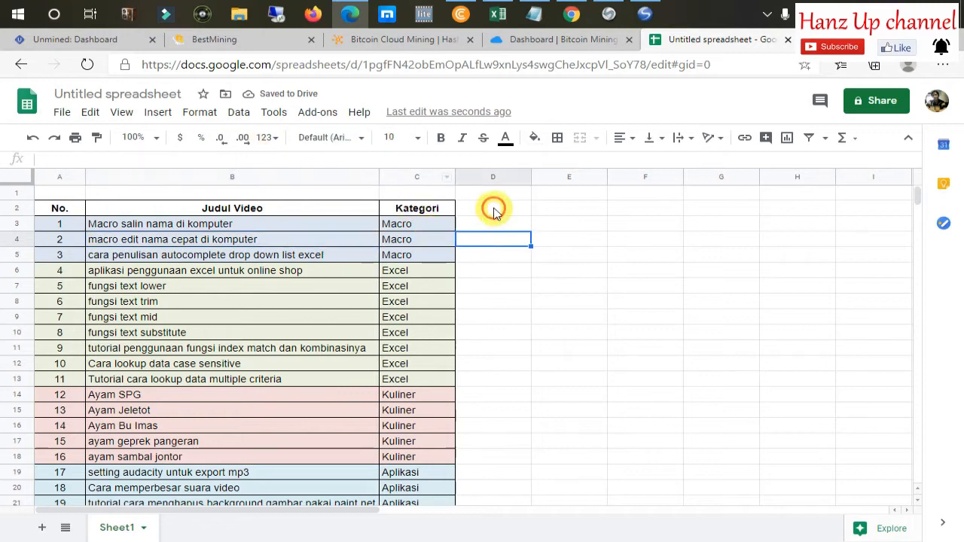
Set the font size of the header row from No. to Kategori to 6
left_click_drag(49, 213, 415, 209)
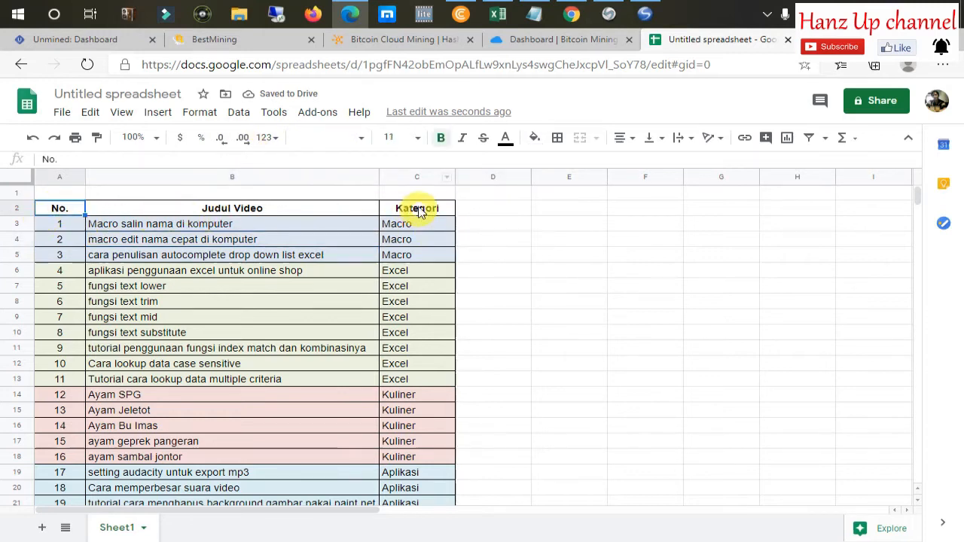
left_click(424, 140)
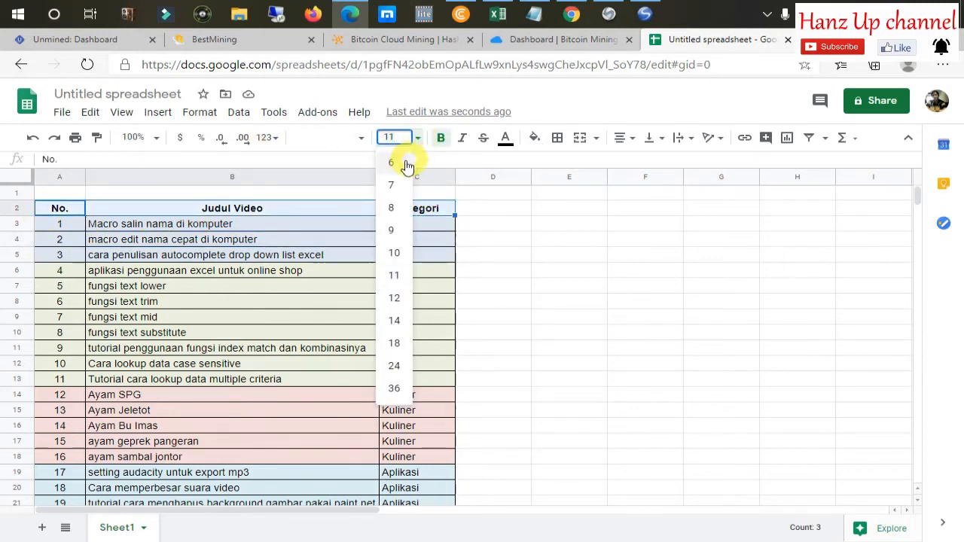
left_click(403, 164)
left_click(497, 206)
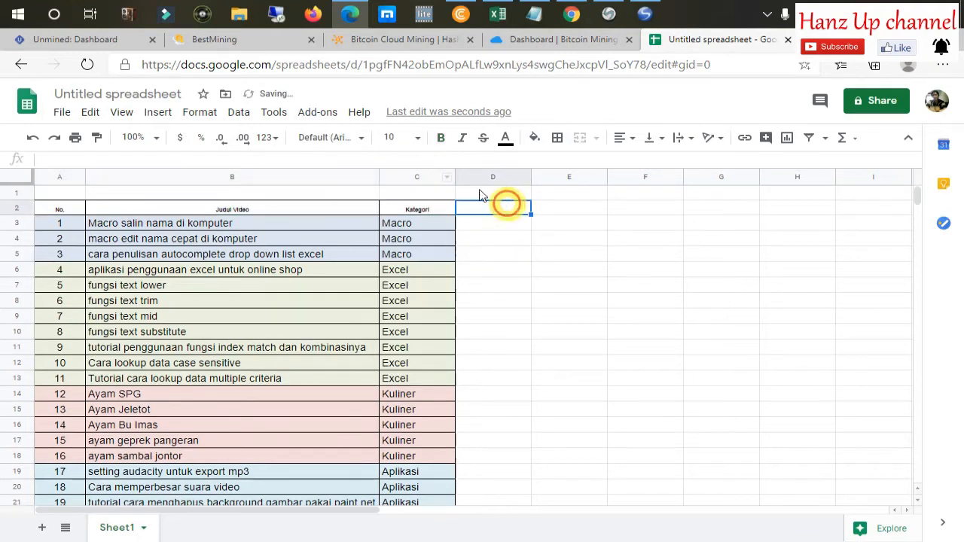
left_click_drag(60, 208, 411, 210)
left_click(416, 138)
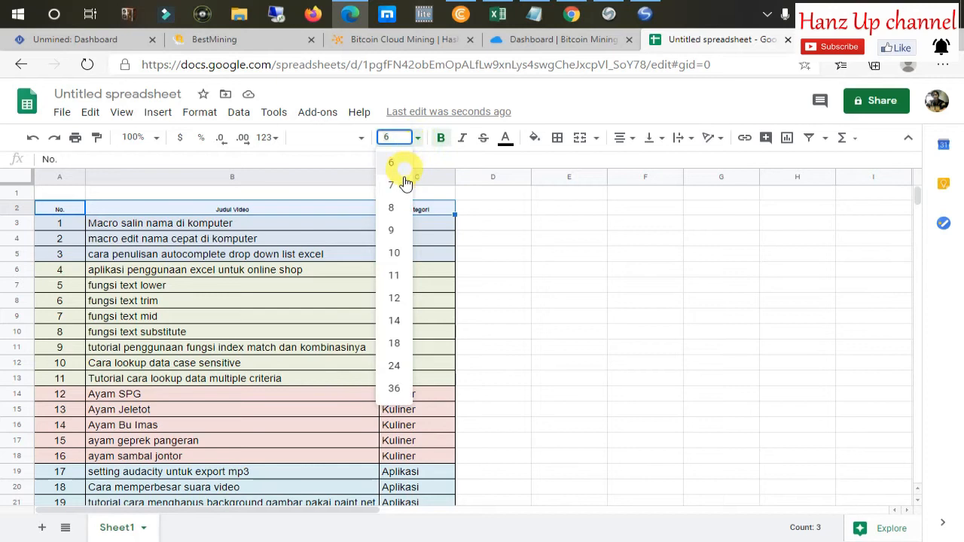
left_click(486, 253)
left_click(316, 223)
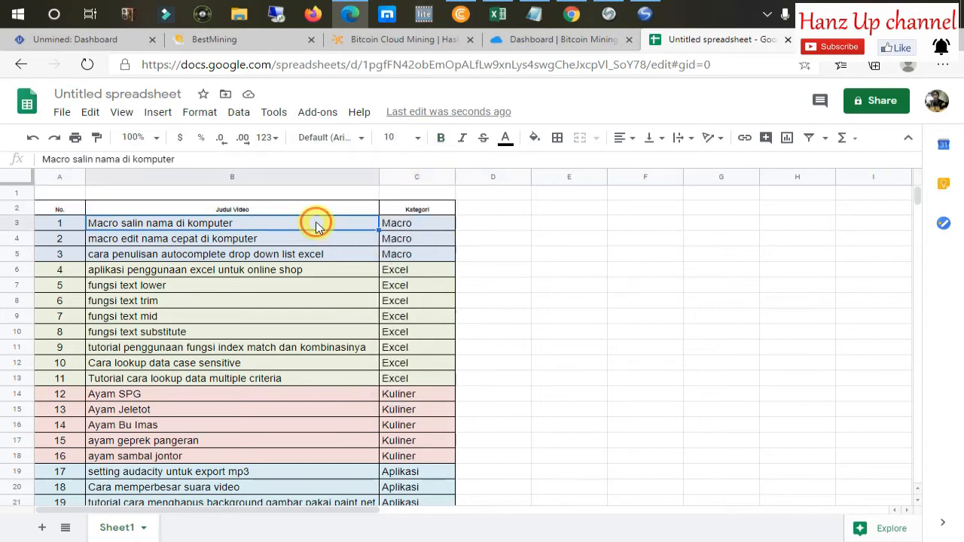
left_click(395, 239)
Set the font size of the header row from No. to Kategori to 11
left_click_drag(403, 213, 58, 206)
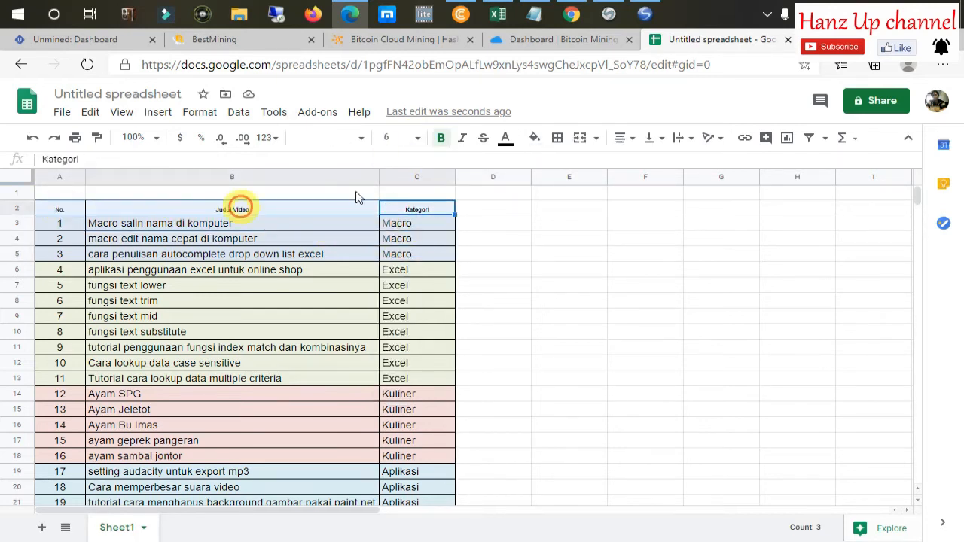
left_click(403, 138)
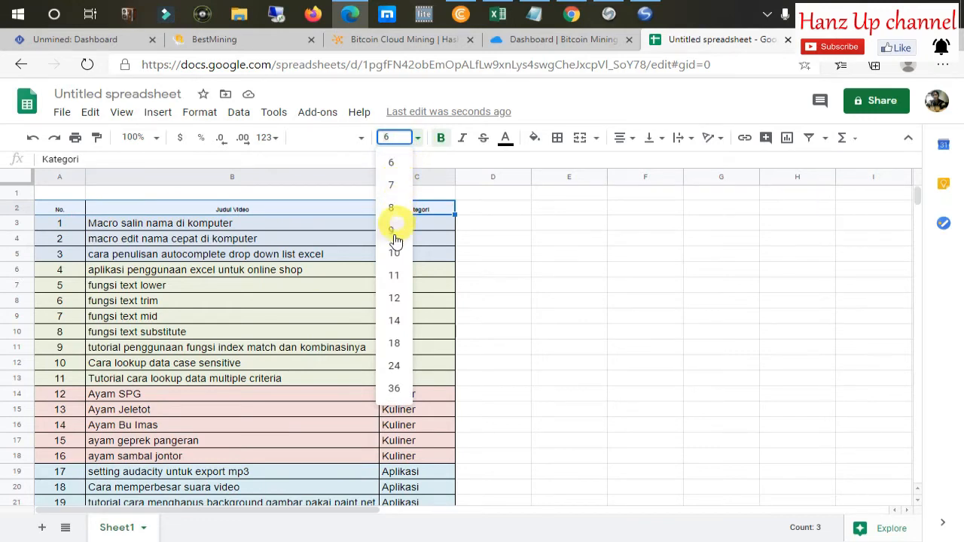
left_click(399, 275)
left_click(536, 271)
Apply the Caveat font to the header cells No., Judul Video and Kategori
left_click(433, 209)
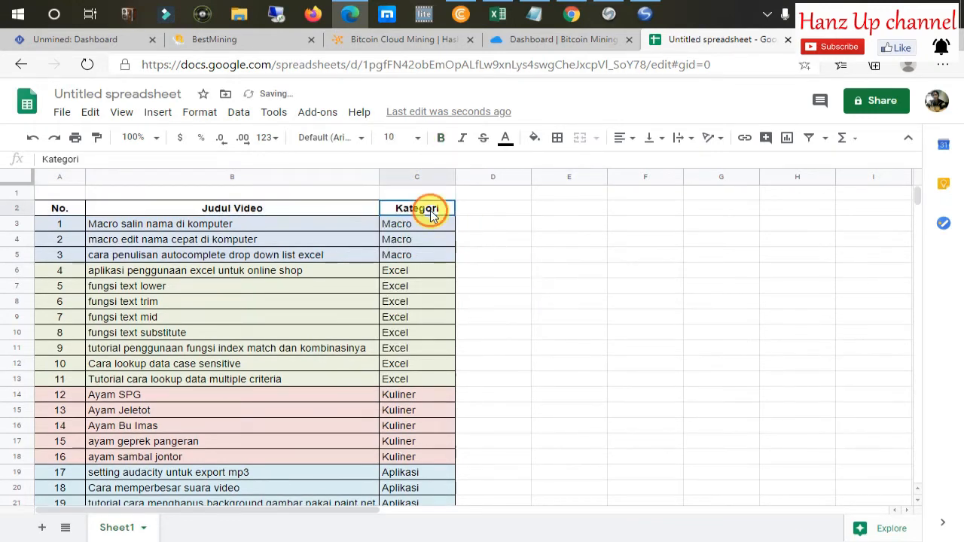
left_click(52, 209, "shift")
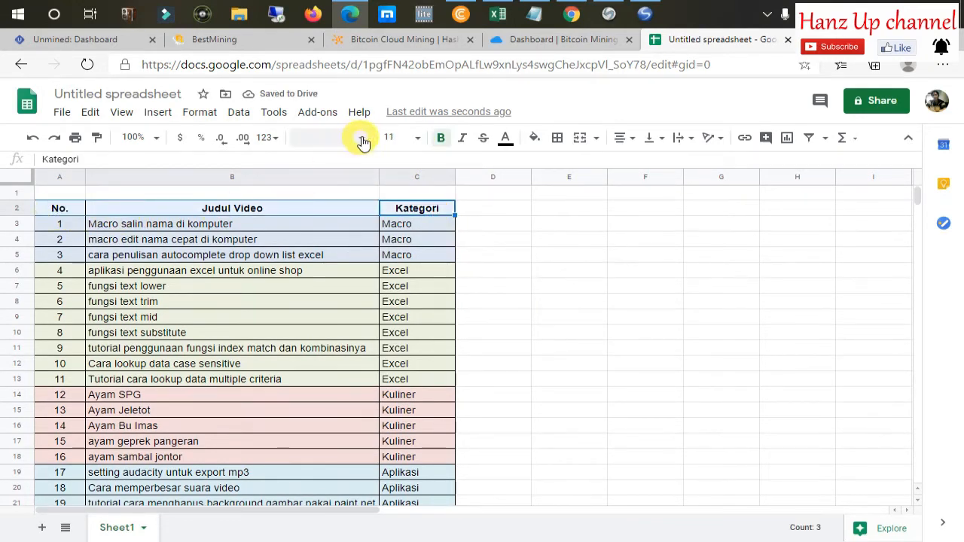
left_click(359, 138)
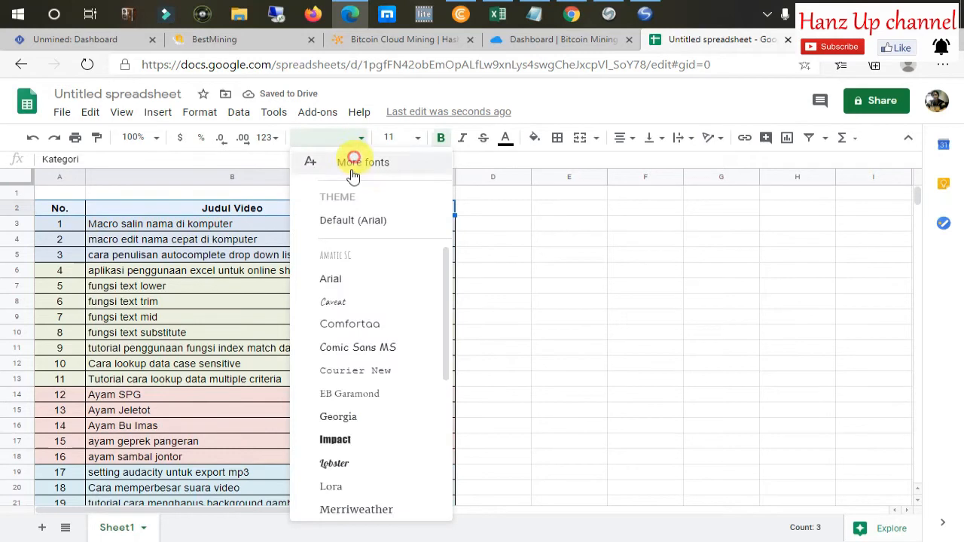
left_click(345, 302)
left_click(522, 300)
left_click(529, 238)
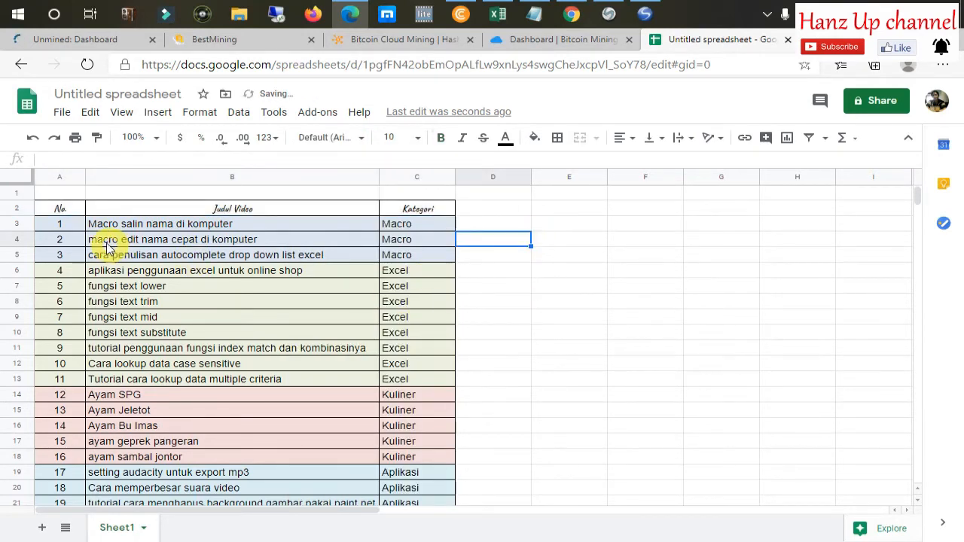
Undo the header row's font change and redo it to bring back Caveat
left_click(360, 138)
key("ctrl+z")
key("ctrl+z")
key("ctrl+z")
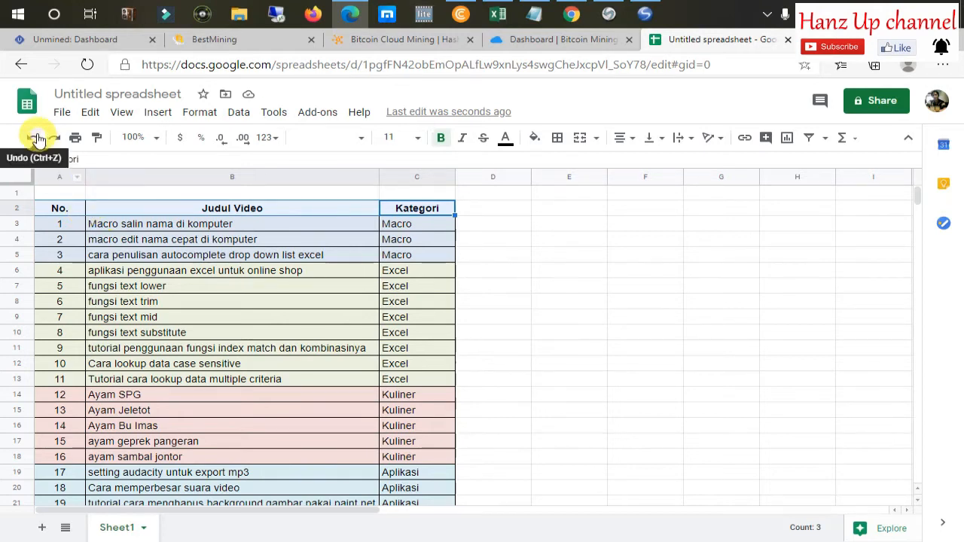
left_click(55, 139)
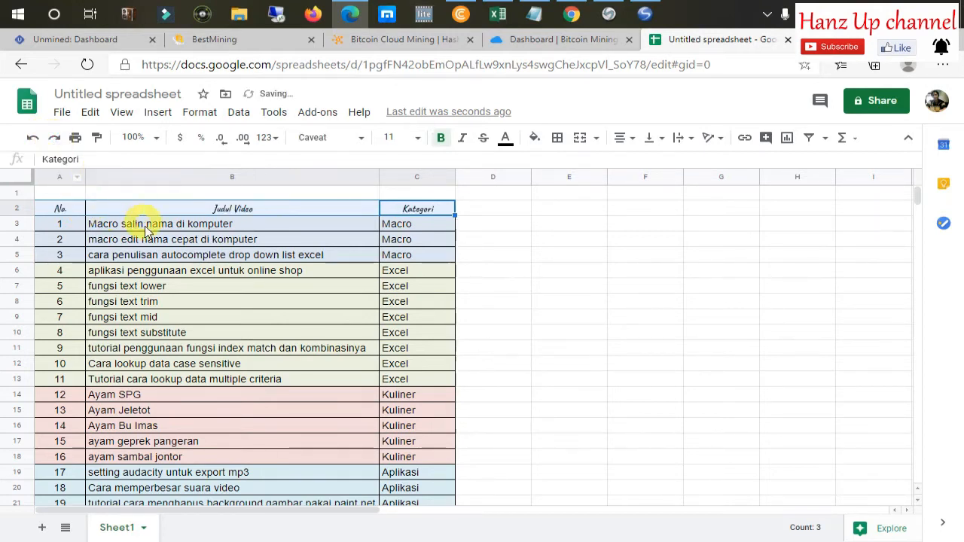
Check the Judul Video header's font and undo the Caveat change on the header row
left_click(226, 254)
left_click(228, 238)
left_click(251, 211)
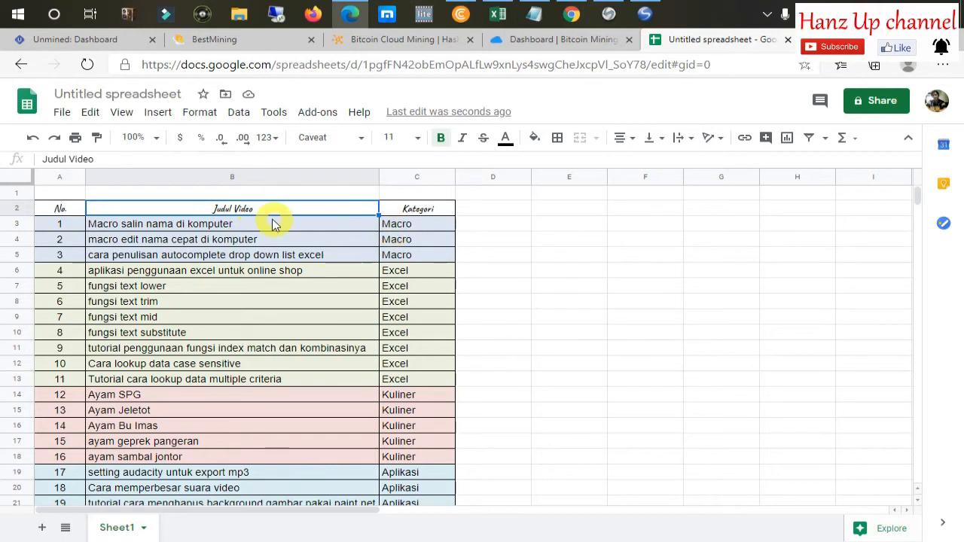
left_click(305, 226)
key("ctrl+z")
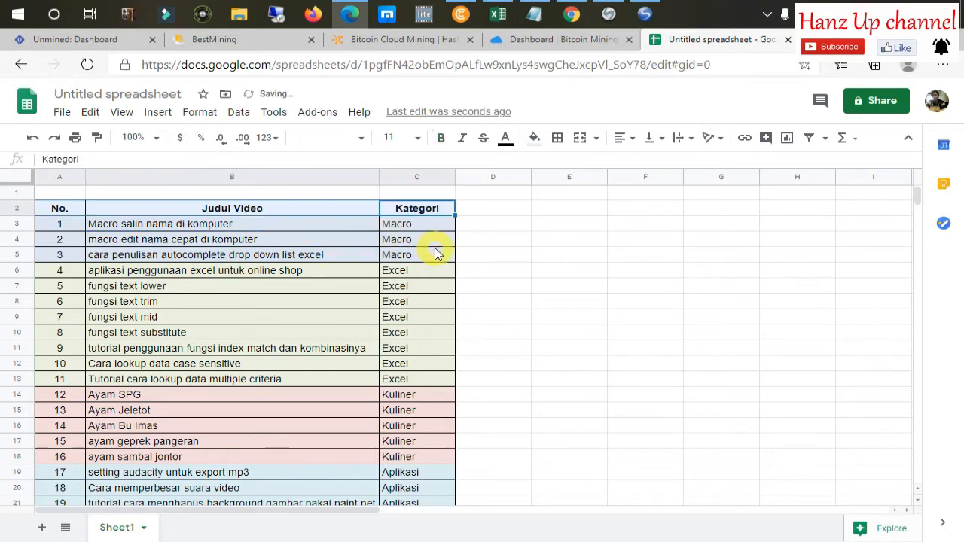
left_click(490, 210)
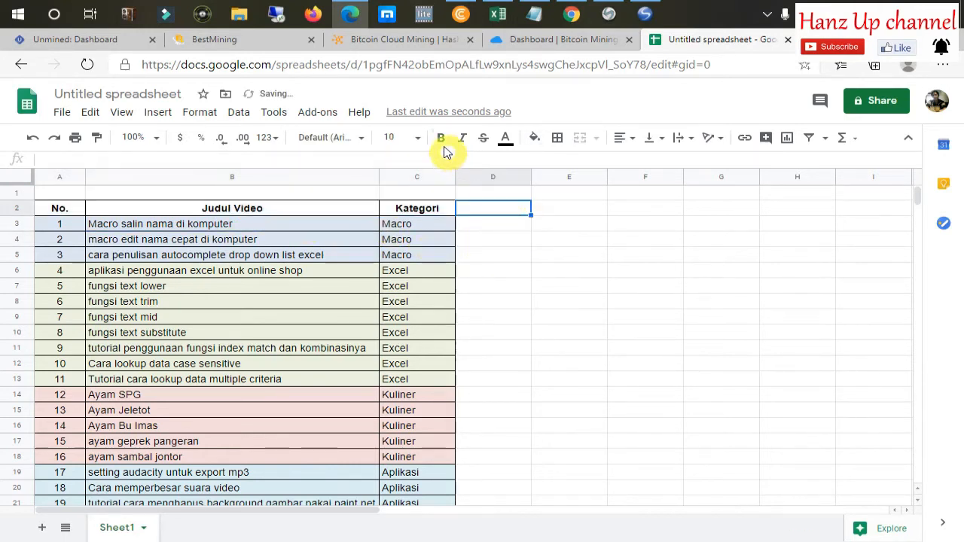
Remove bold formatting from the header cells No., Judul Video and Kategori
left_click(419, 214)
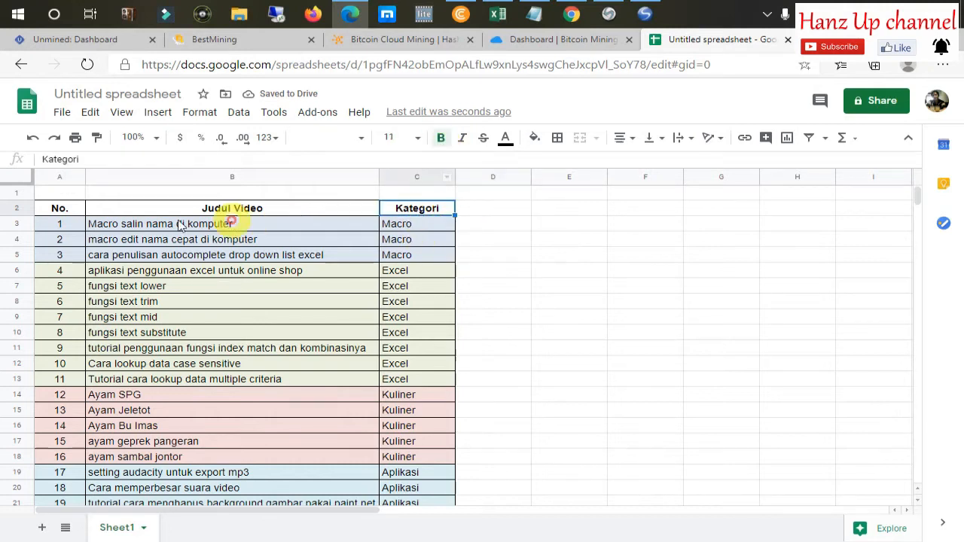
left_click(58, 211, "shift")
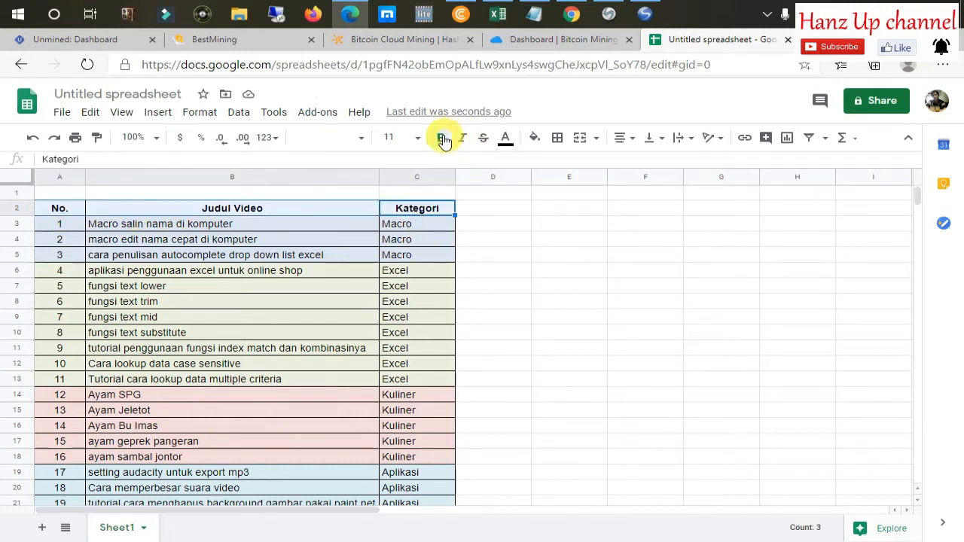
left_click(441, 137)
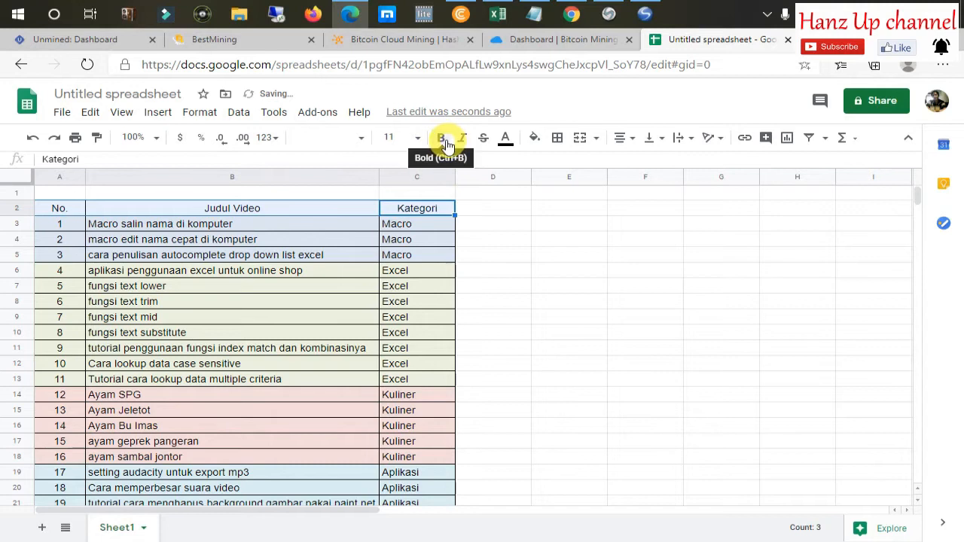
left_click(493, 238)
Make the header cells No., Judul Video and Kategori bold again
left_click(447, 214)
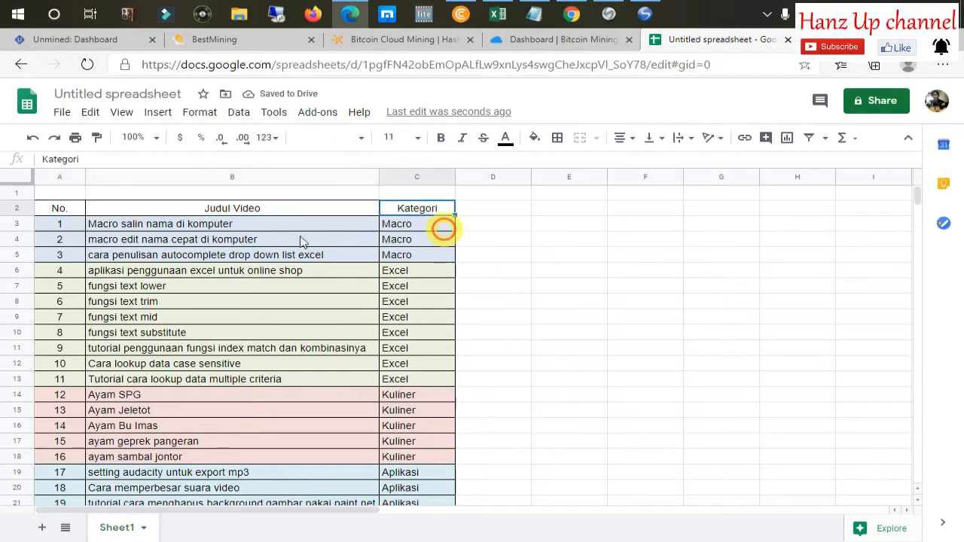
left_click(48, 214, "shift")
left_click(441, 138)
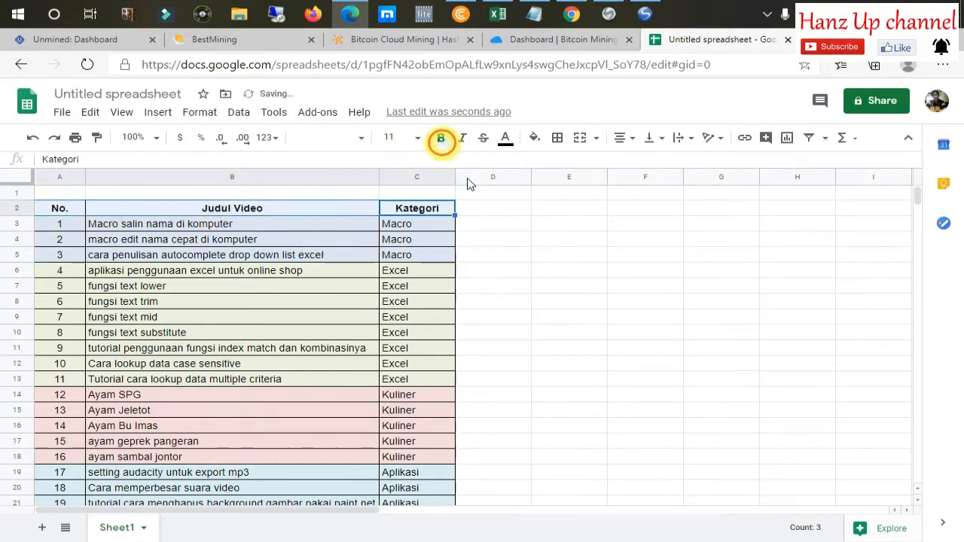
left_click(465, 220)
Italicize the header cells No., Judul Video and Kategori, and undo the italics
left_click(443, 213)
left_click(60, 209, "shift")
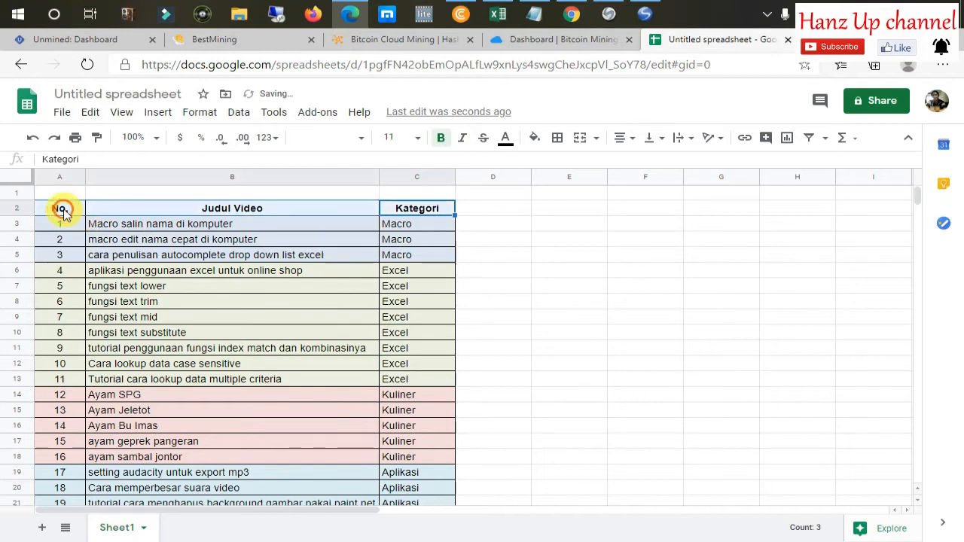
left_click(464, 140)
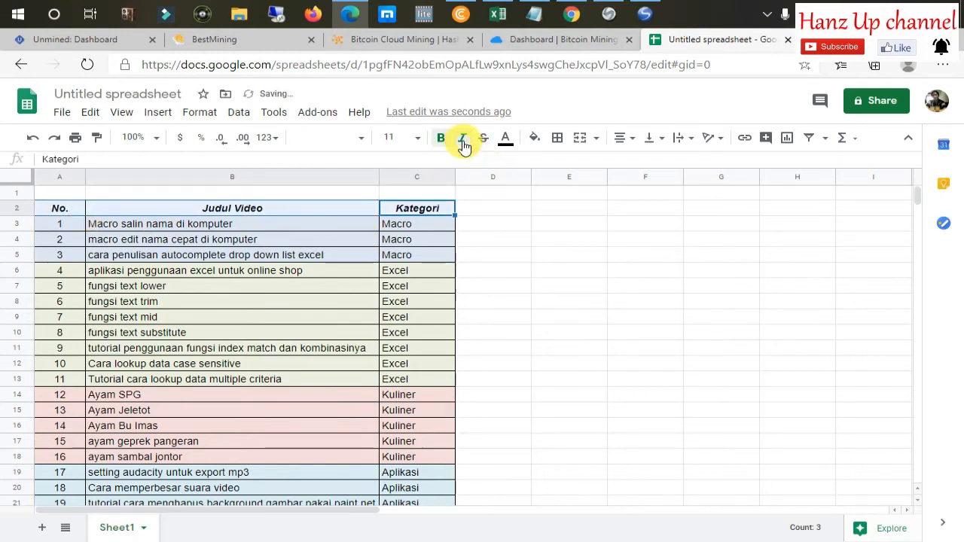
left_click(473, 214)
left_click(449, 216)
key("ctrl+z")
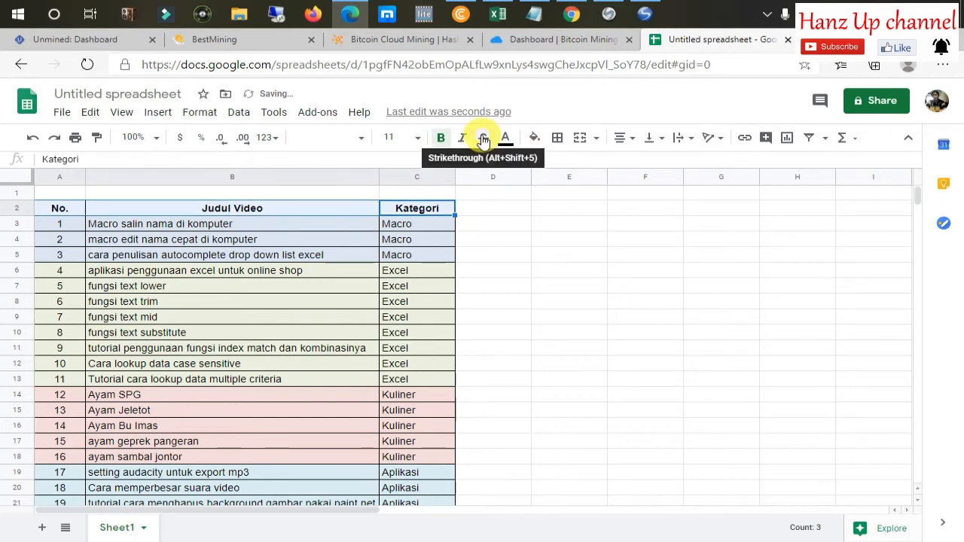
Apply strikethrough to the header cells No., Judul Video and Kategori
left_click(400, 206)
left_click(43, 209, "shift")
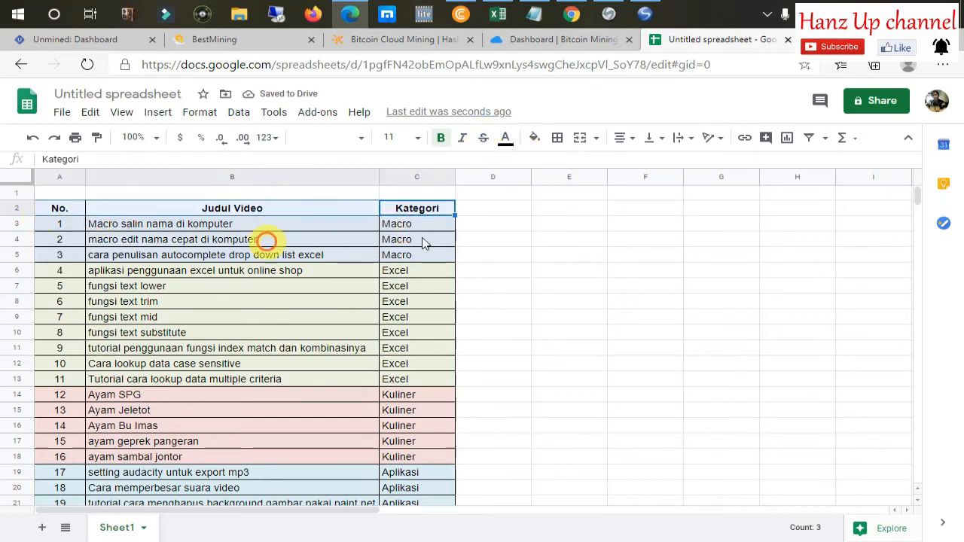
left_click(483, 139)
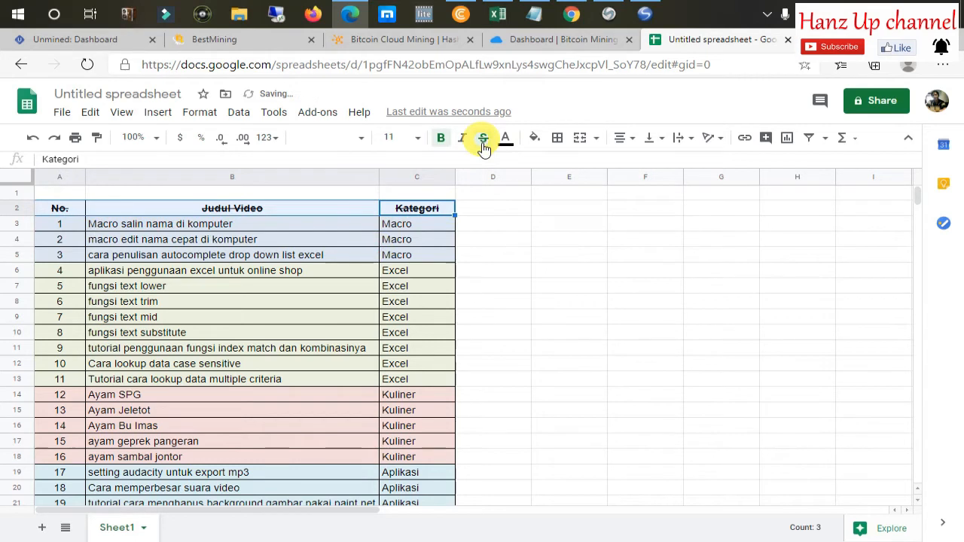
Undo the strikethrough on the header cells No., Judul Video and Kategori
left_click(533, 223)
key("ctrl+z")
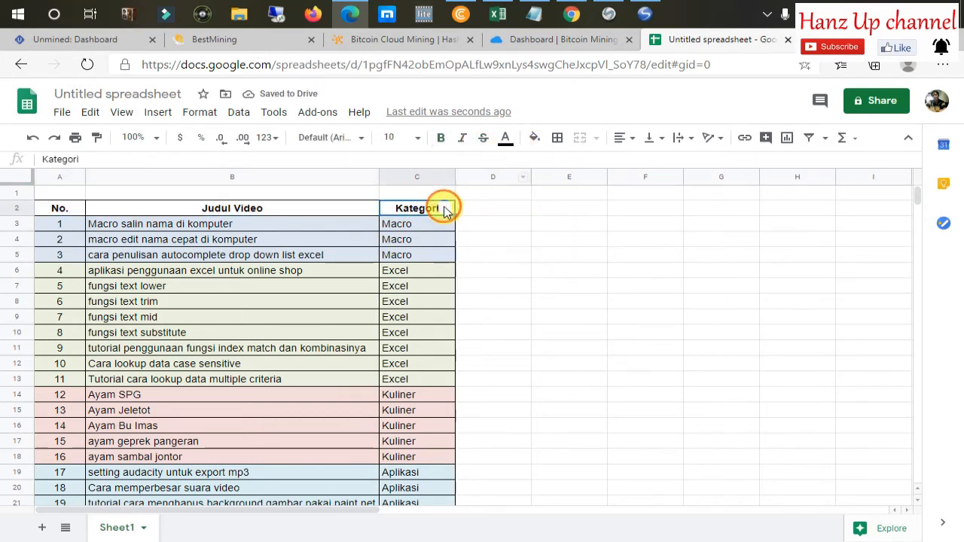
Color the text of the header cells No., Judul Video and Kategori red, and undo the color change
left_click(49, 209, "shift")
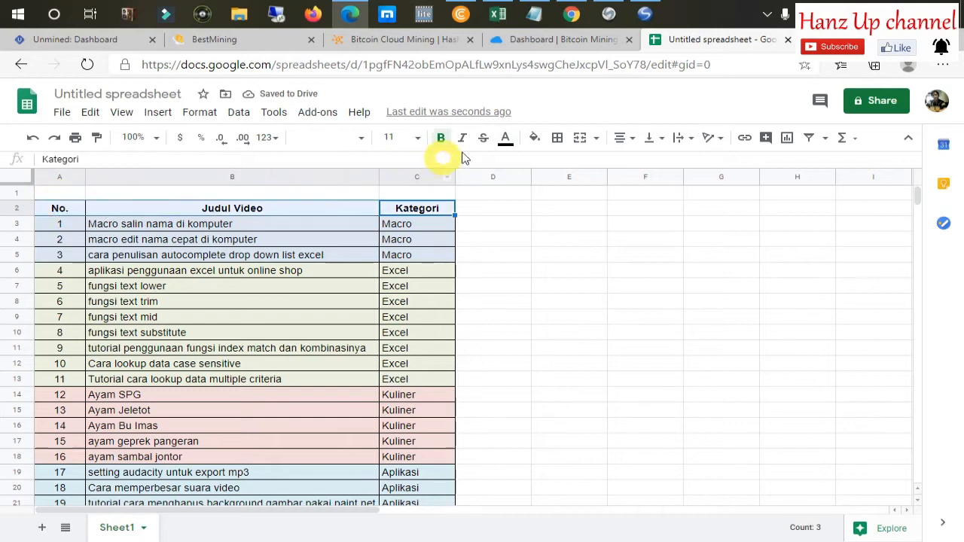
left_click(507, 141)
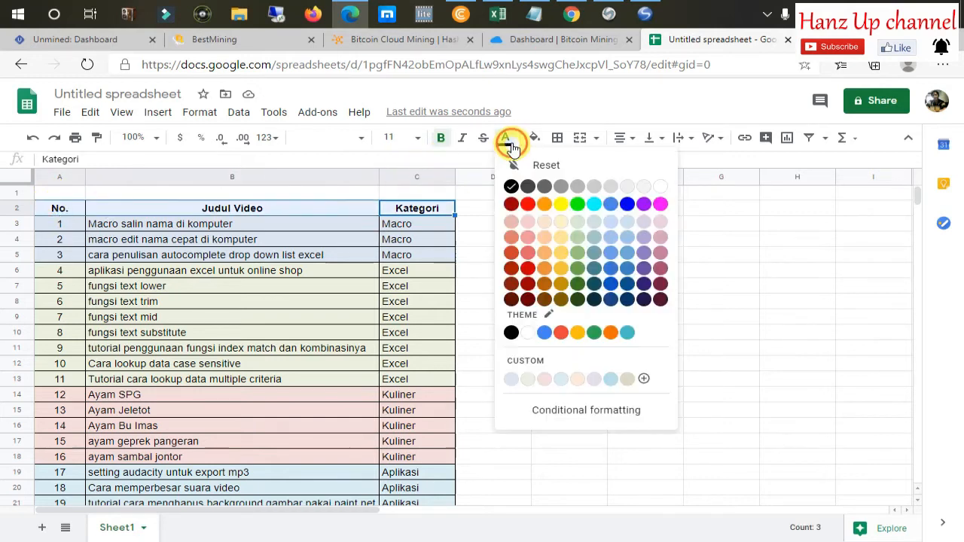
left_click(528, 204)
left_click(524, 279)
key("ctrl+z")
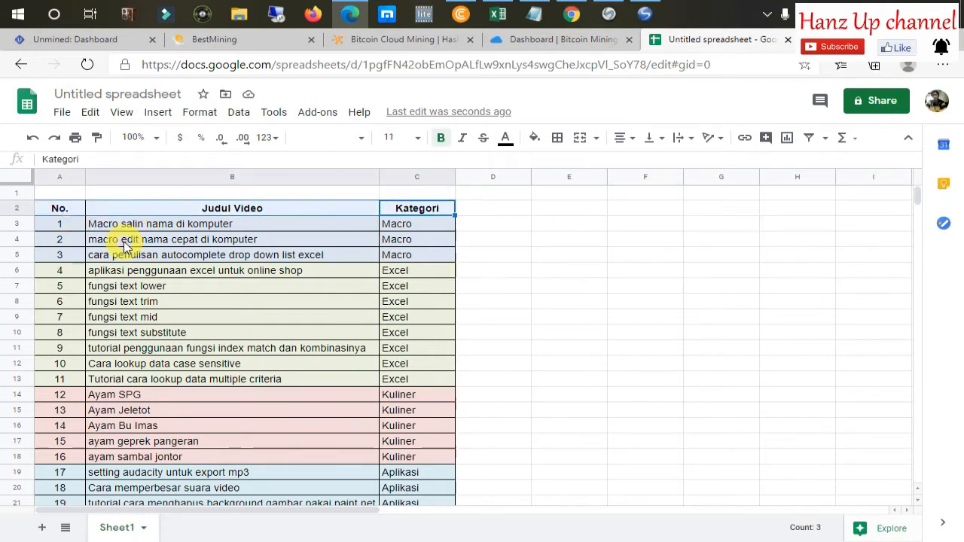
Fill the header cells No., Judul Video and Kategori with yellow, and undo the fill
left_click(469, 226)
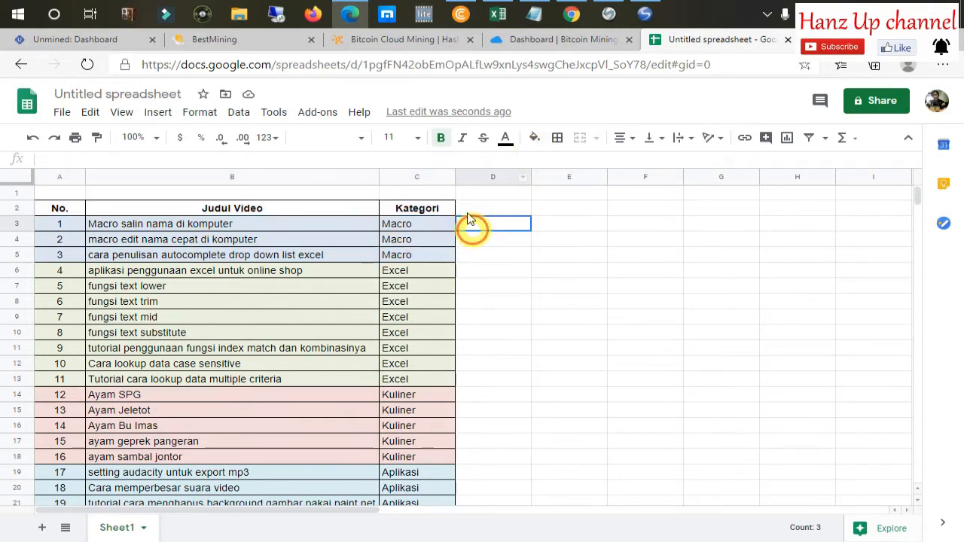
left_click(430, 211)
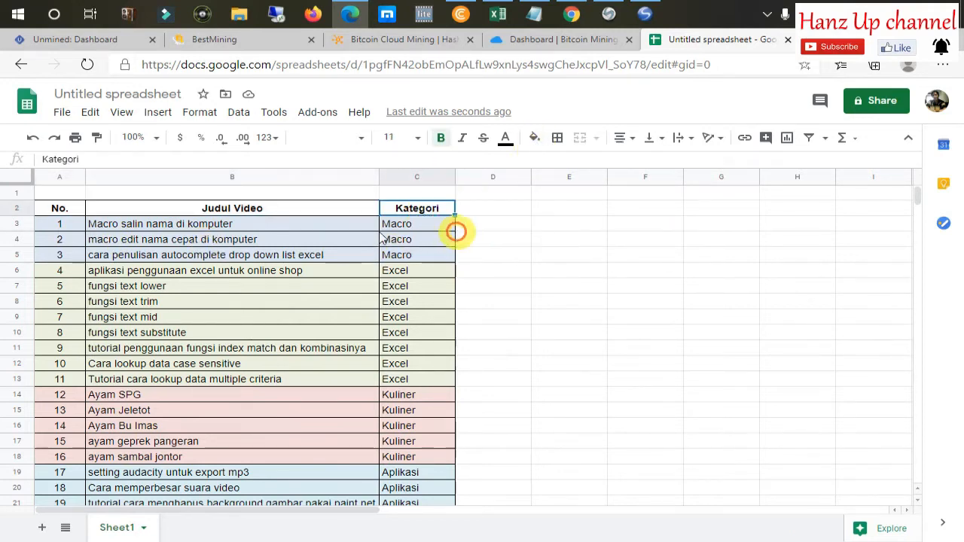
left_click(78, 207, "shift")
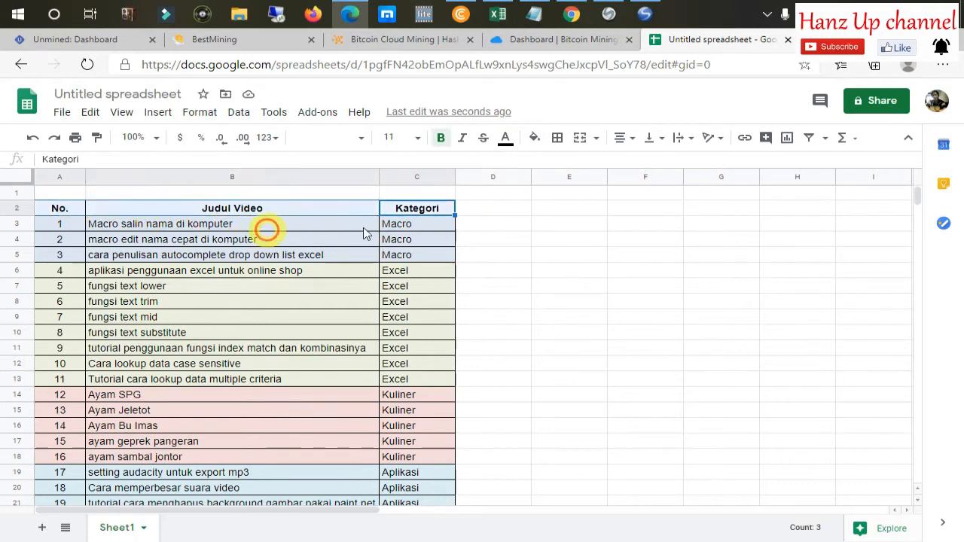
left_click(535, 139)
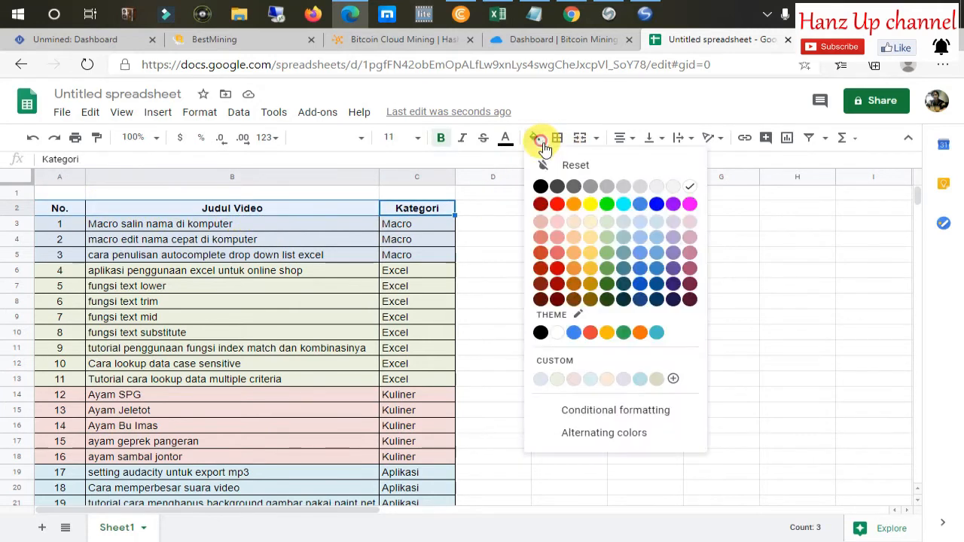
left_click(592, 207)
left_click(544, 239)
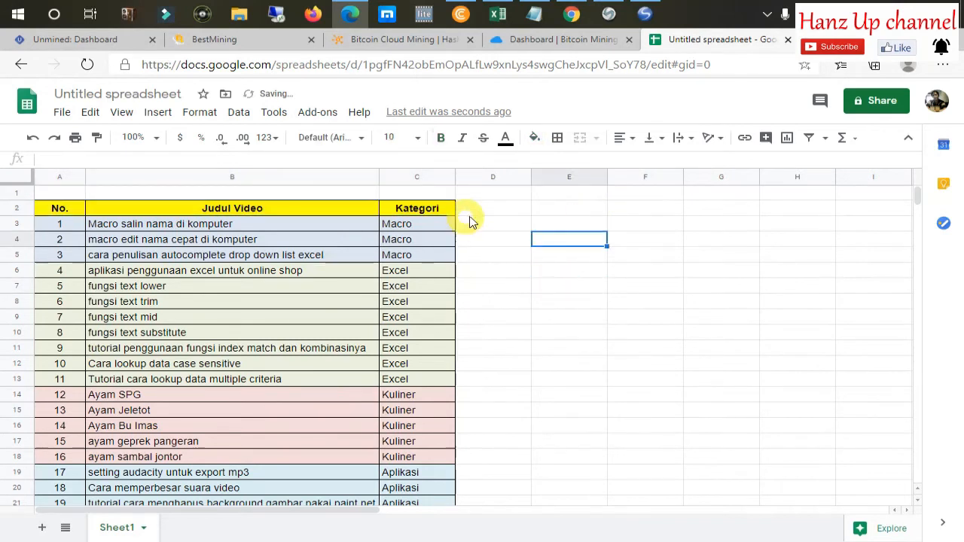
left_click(469, 215)
key("ctrl+z")
left_click(486, 254)
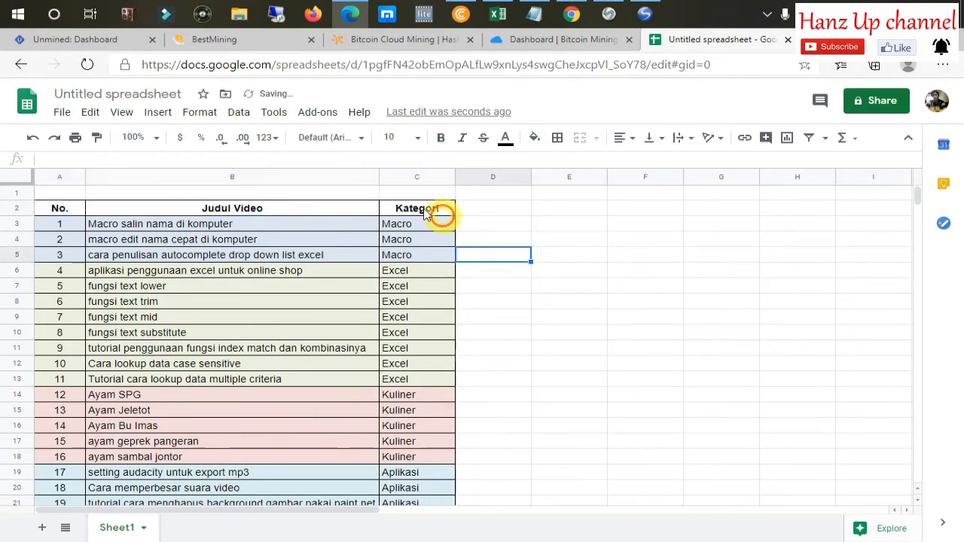
Apply dotted borders to all cells of the video table, from the header down to the last row
left_click(48, 208)
scroll(426, 340, "down", 10)
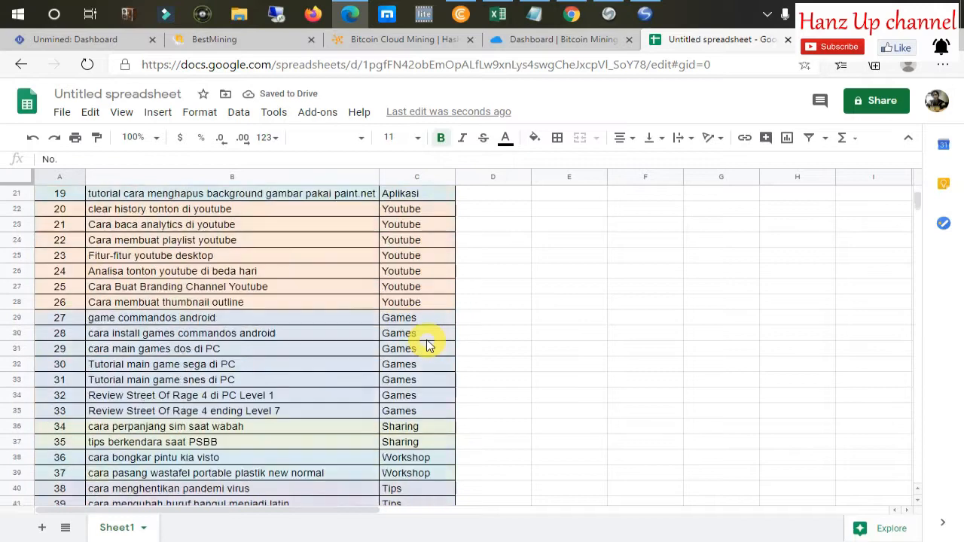
scroll(426, 345, "down", 2)
scroll(520, 301, "up", 12)
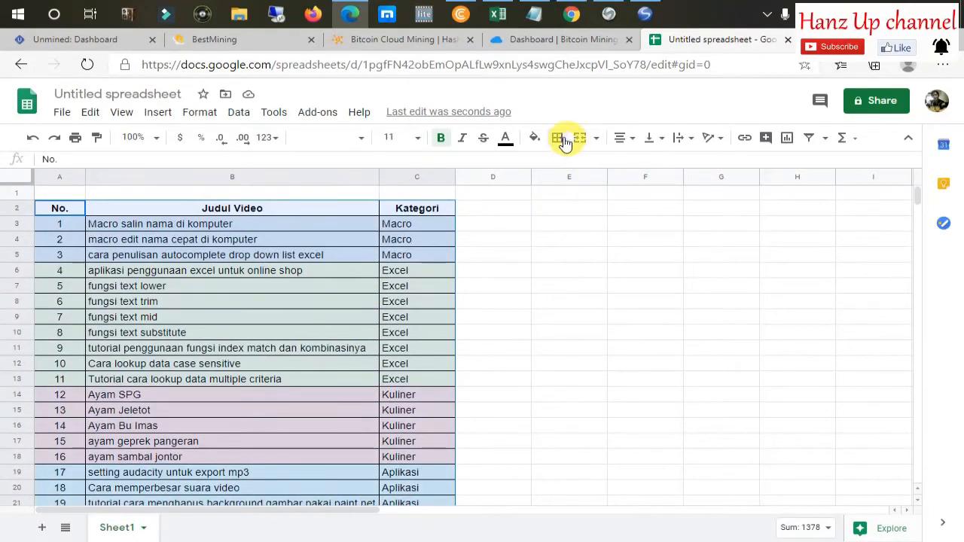
left_click(558, 139)
left_click(687, 187)
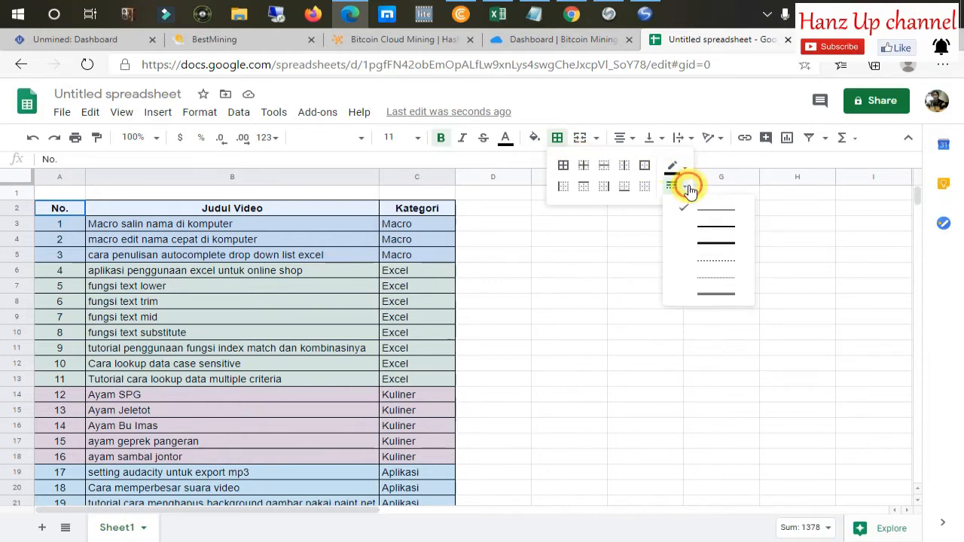
left_click(708, 280)
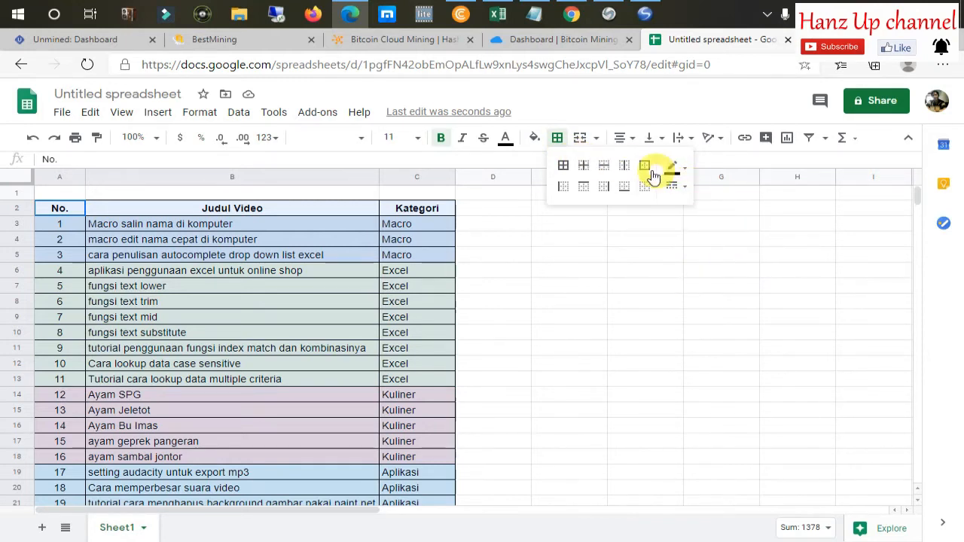
left_click(565, 170)
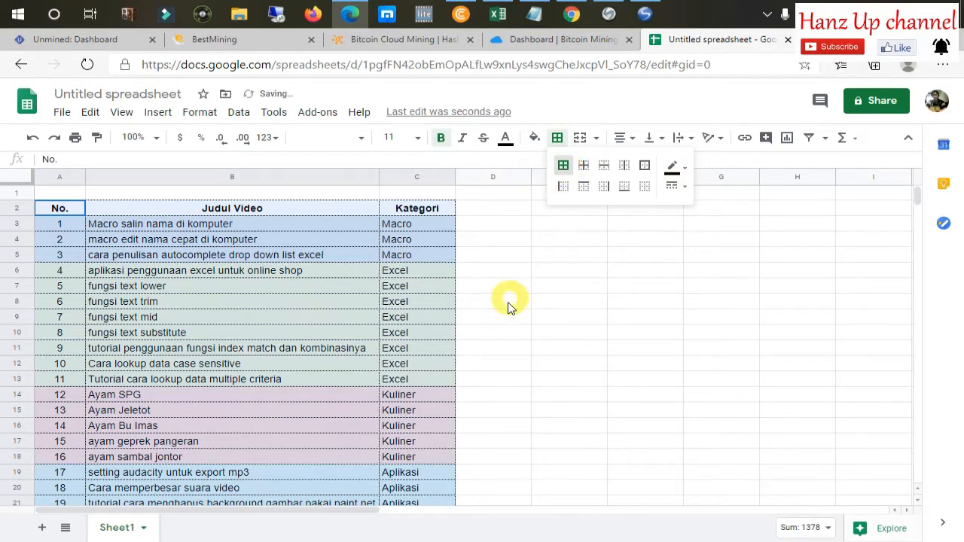
left_click(510, 258)
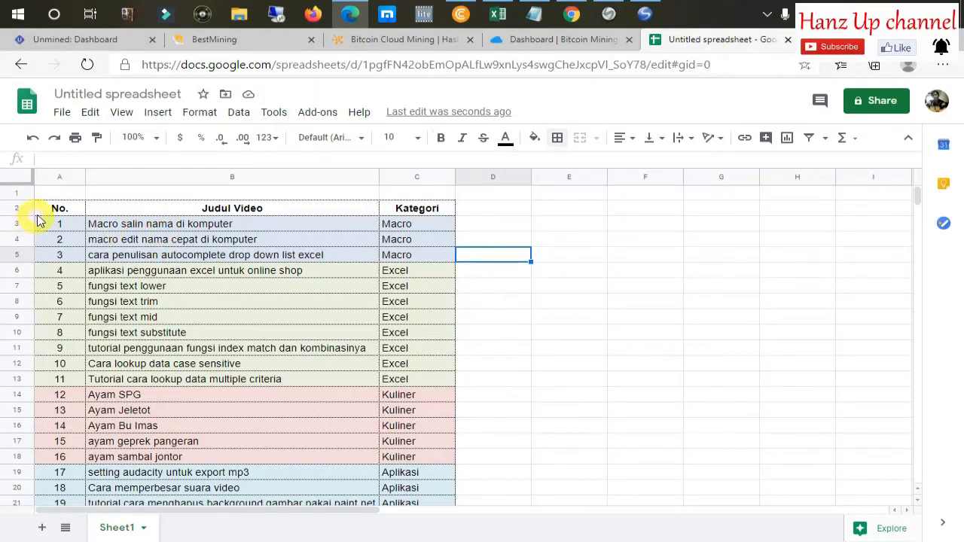
Choose blue as the border color with the header cells No., Judul Video and Kategori selected
left_click_drag(43, 213, 413, 391)
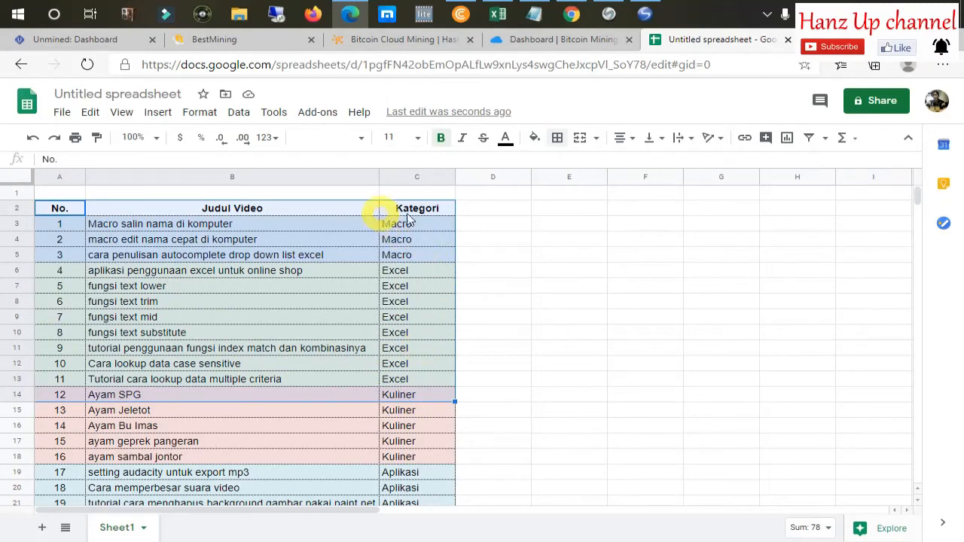
left_click(561, 241)
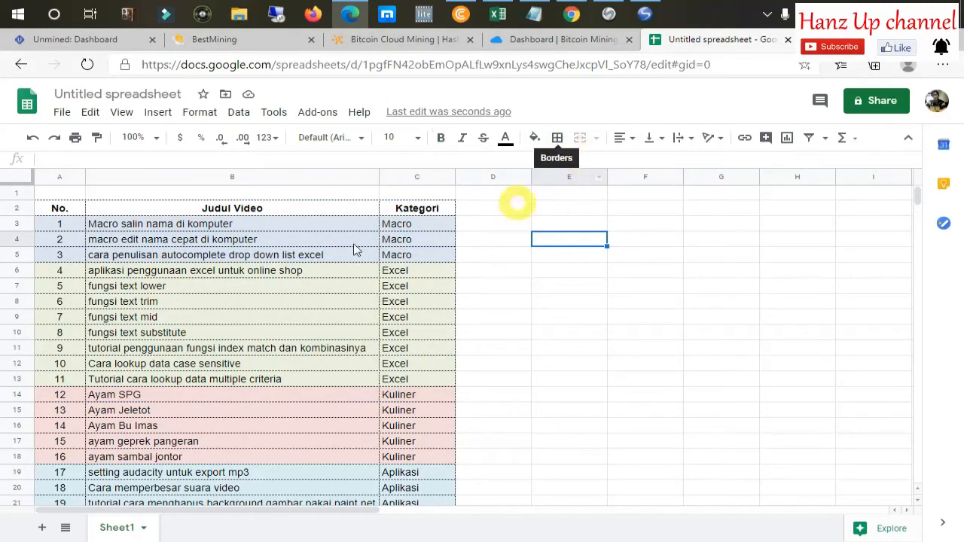
left_click(75, 210)
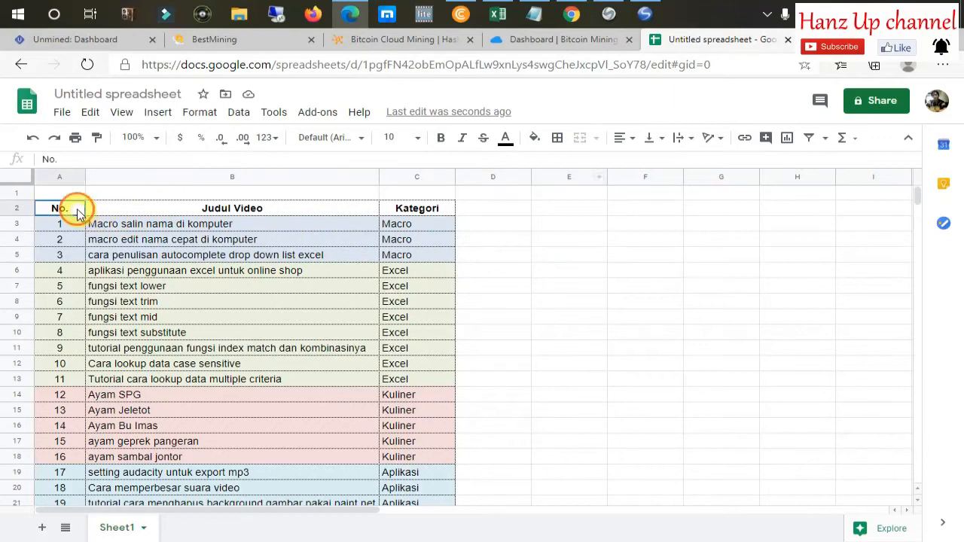
left_click(424, 212, "shift")
left_click(565, 139)
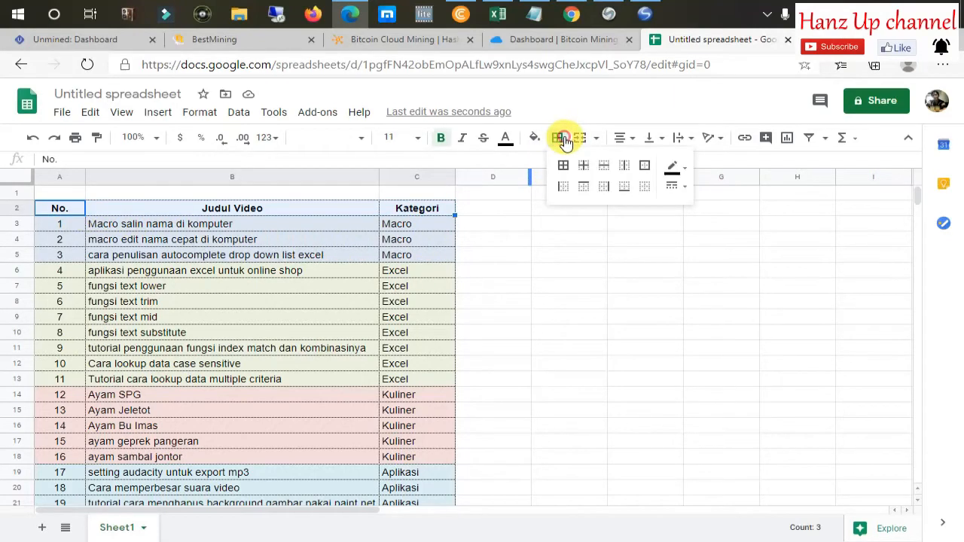
left_click(687, 169)
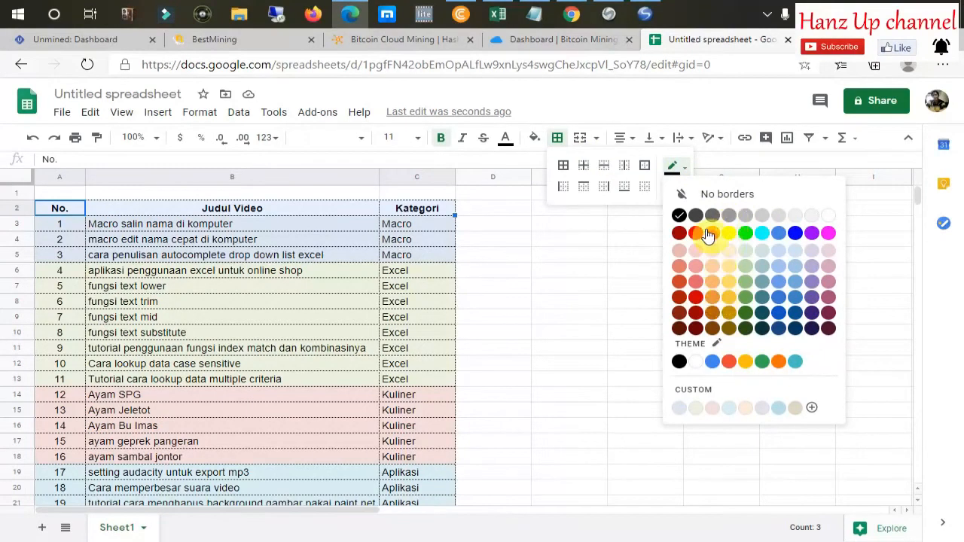
left_click(794, 233)
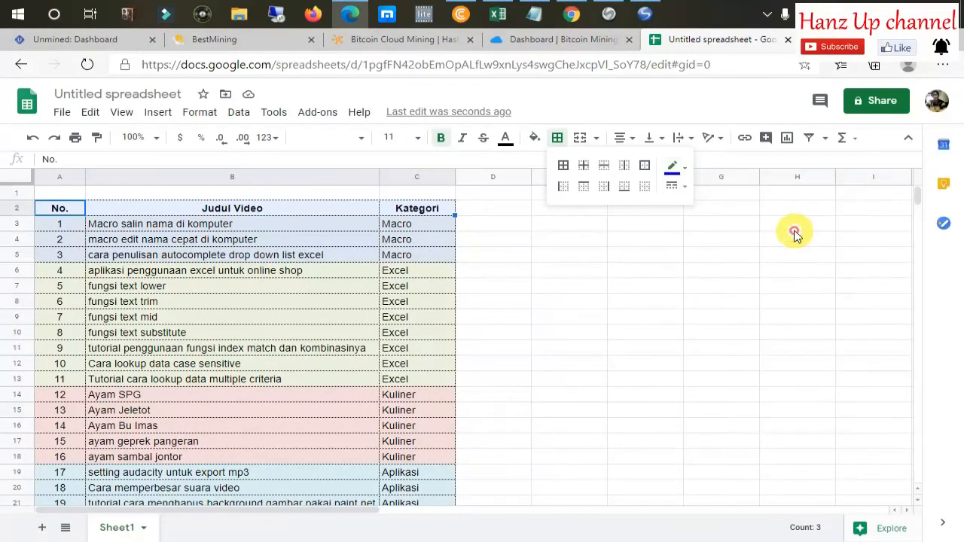
left_click(539, 228)
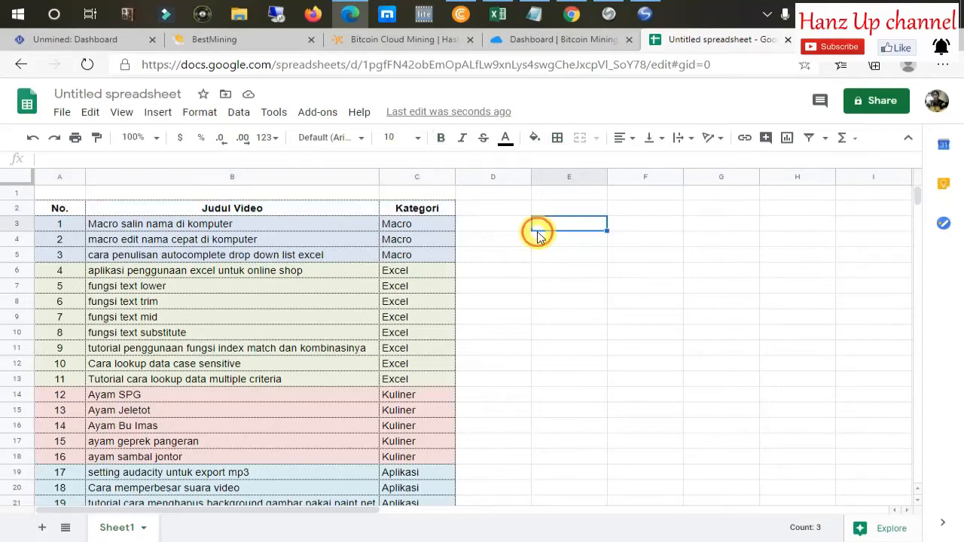
Examine the border options and the border color palette for the three header cells
left_click(430, 209)
left_click(54, 208, "shift")
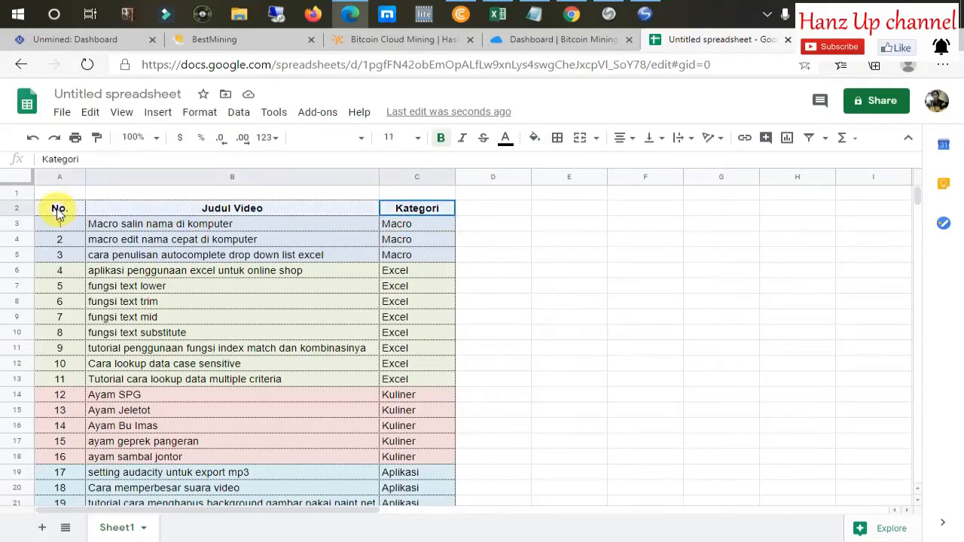
left_click(557, 139)
left_click(512, 241)
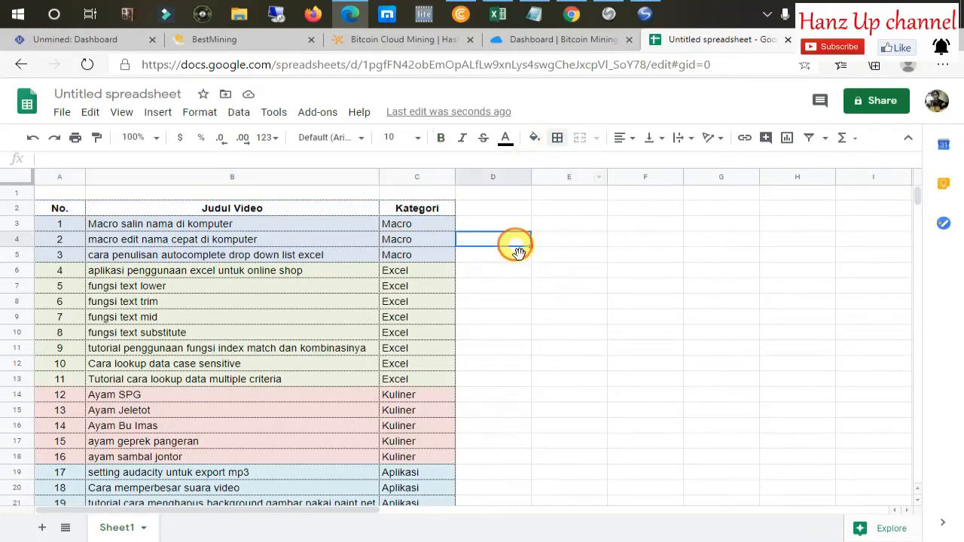
left_click(451, 214)
left_click(61, 208, "shift")
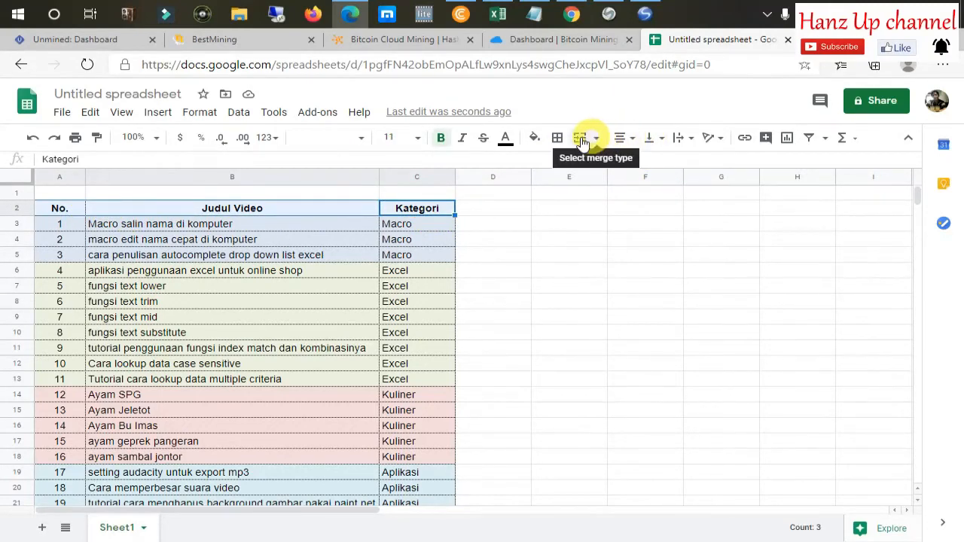
left_click(559, 140)
left_click(674, 168)
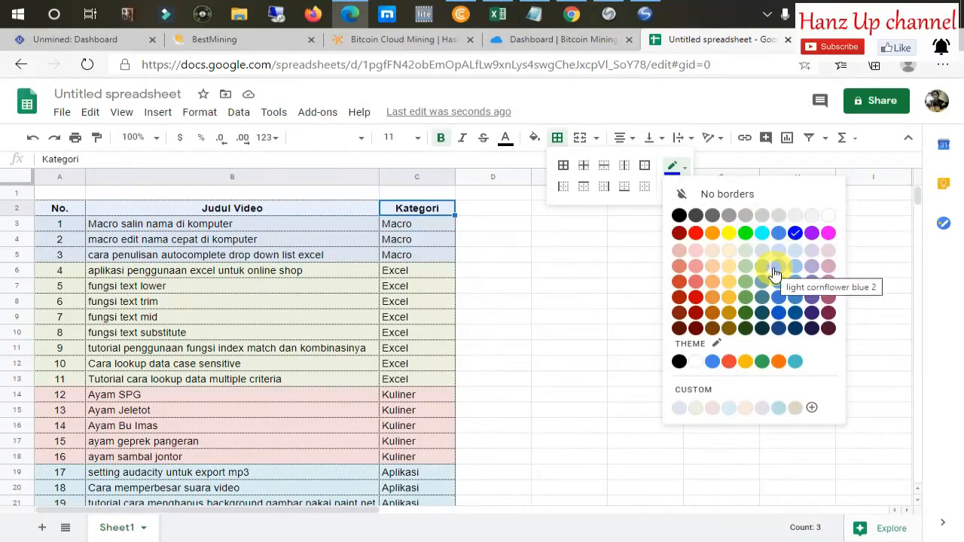
left_click(540, 240)
Apply medium-thick solid blue borders to all cells of the whole video table, and undo them
left_click(52, 208)
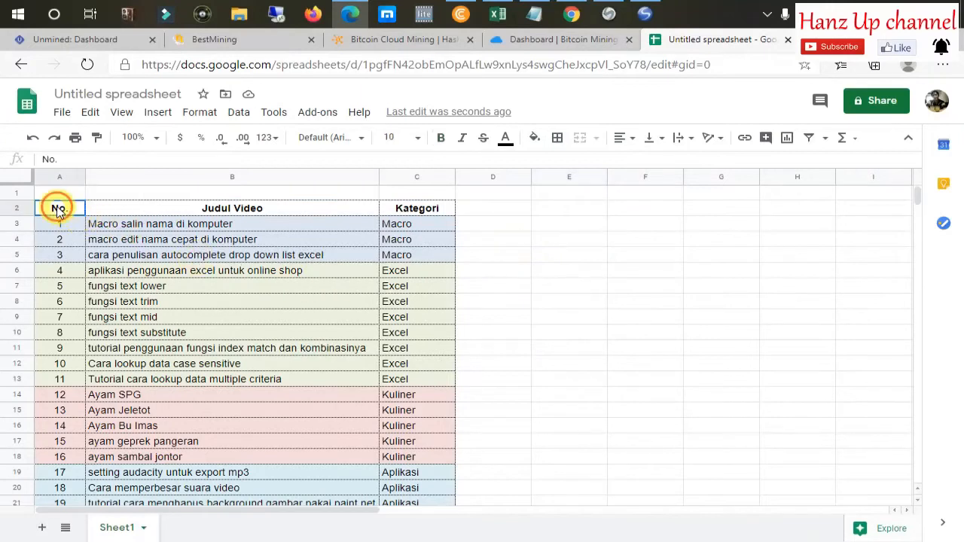
left_click(436, 376, "shift")
key("ctrl+shift+Down")
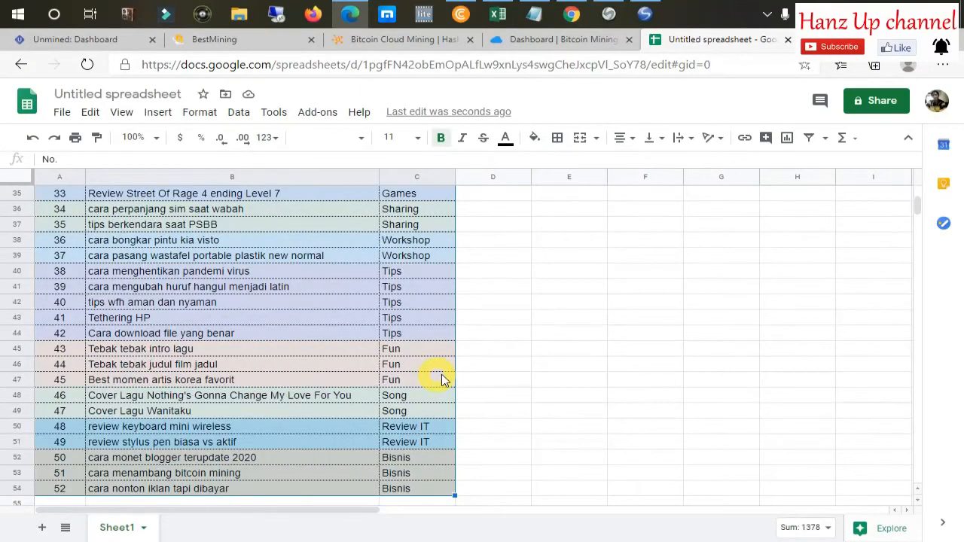
left_click(558, 138)
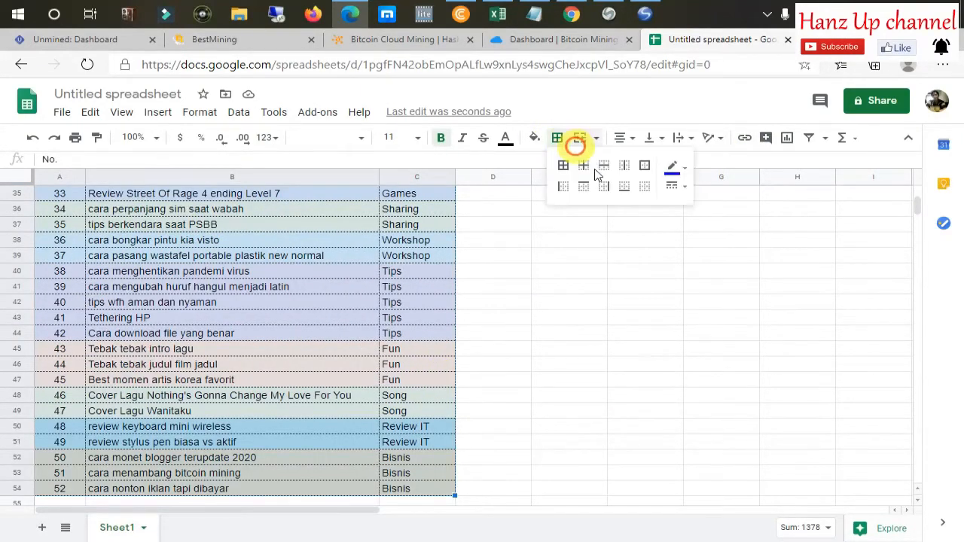
left_click(682, 185)
left_click(704, 229)
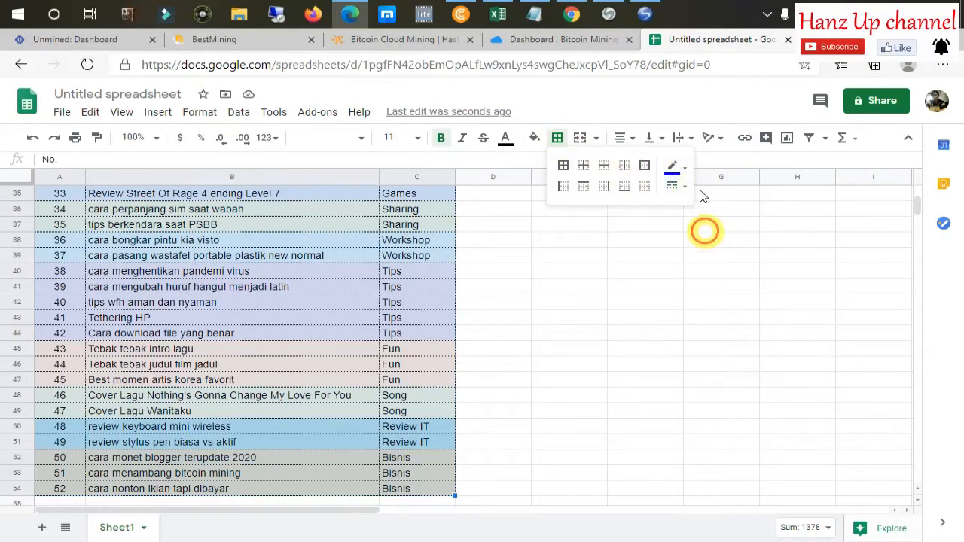
left_click(564, 165)
left_click(557, 295)
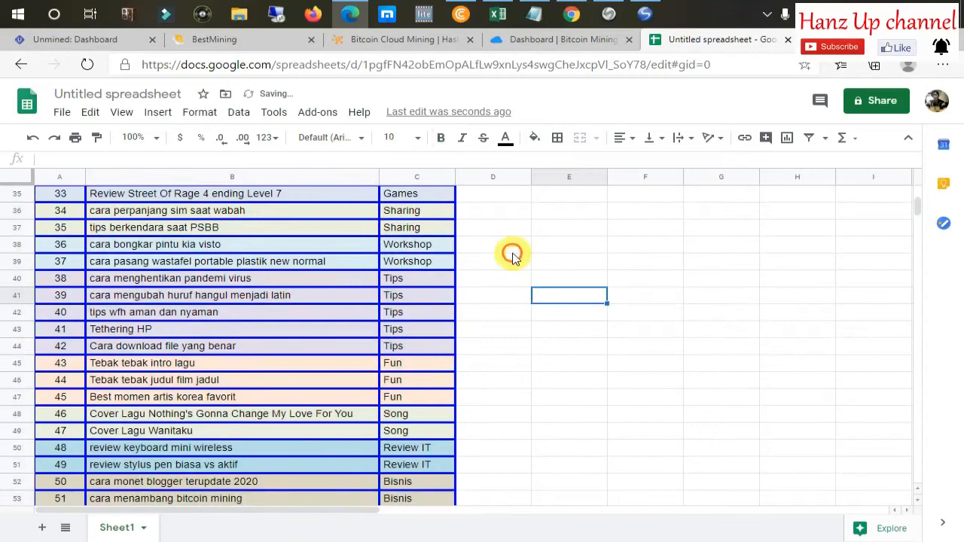
scroll(512, 257, "up", 10)
left_click(512, 212)
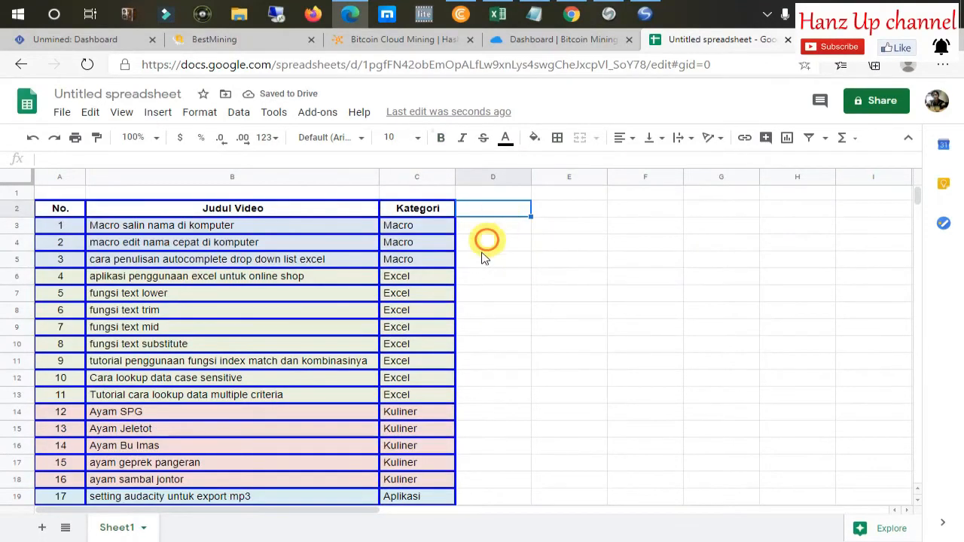
key("ctrl+z")
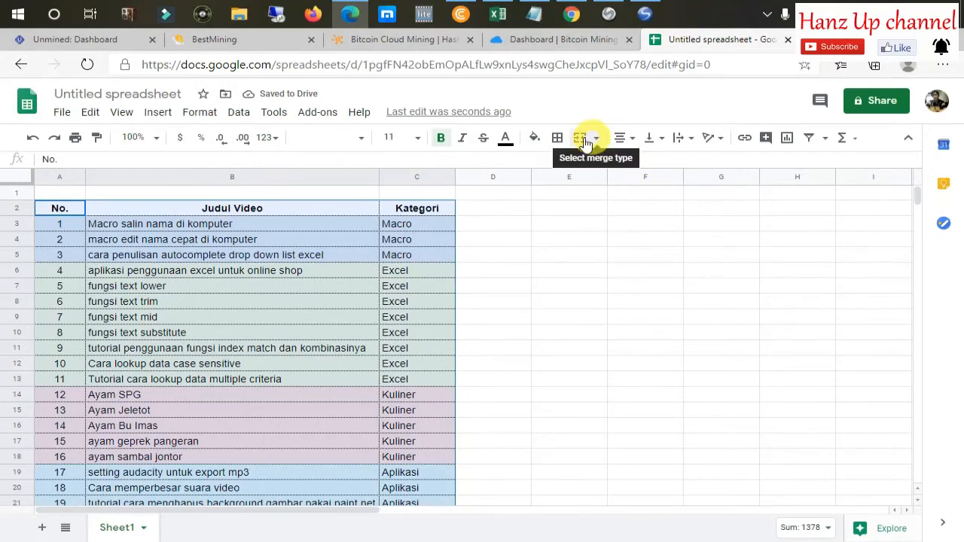
left_click(558, 137)
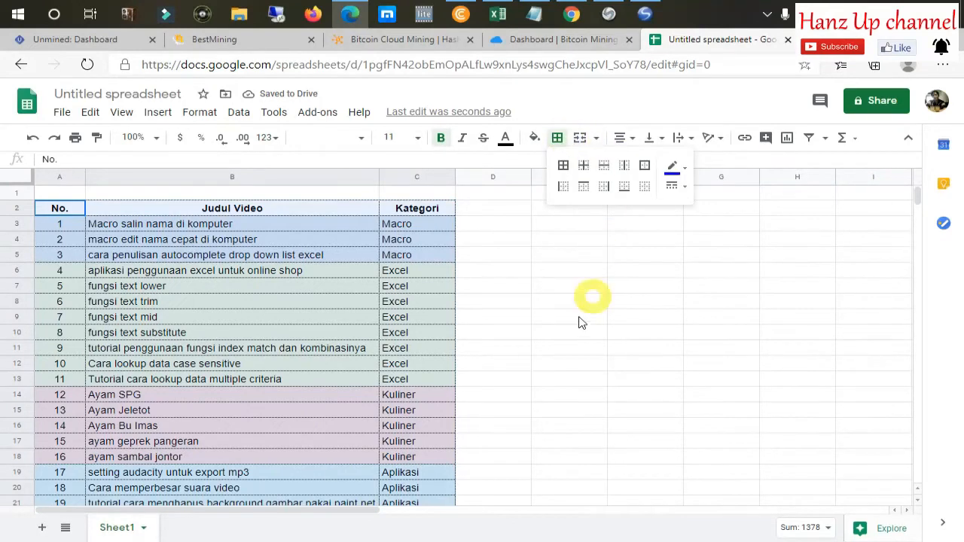
left_click(501, 240)
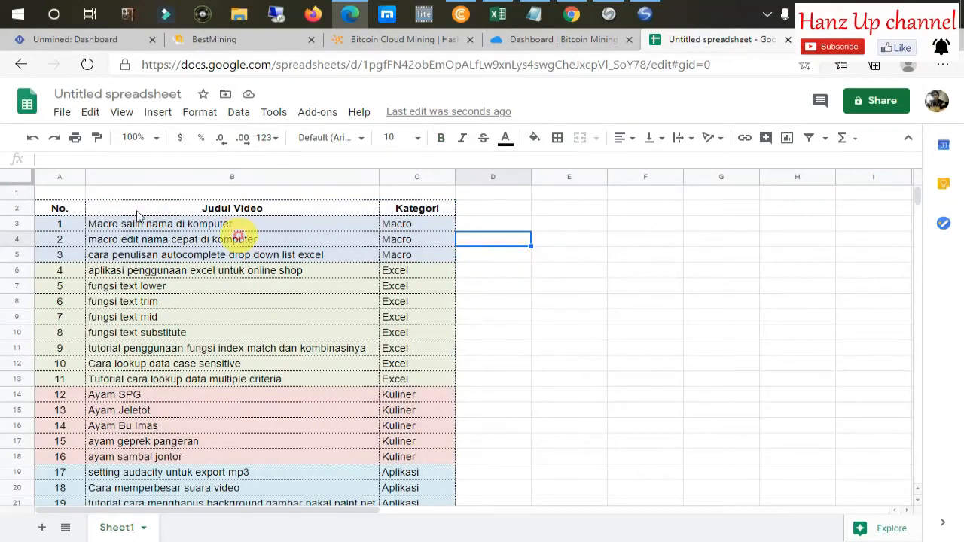
left_click_drag(61, 214, 442, 328)
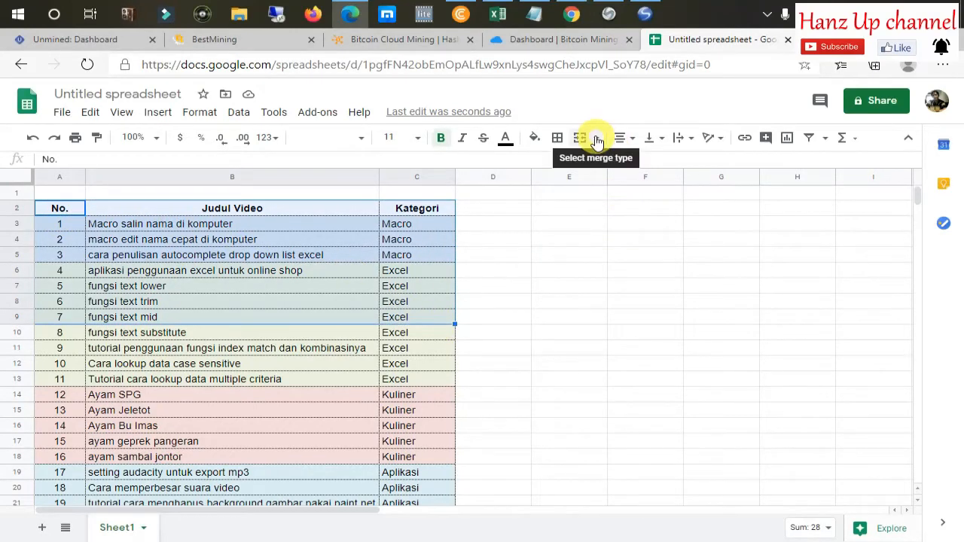
left_click(514, 217)
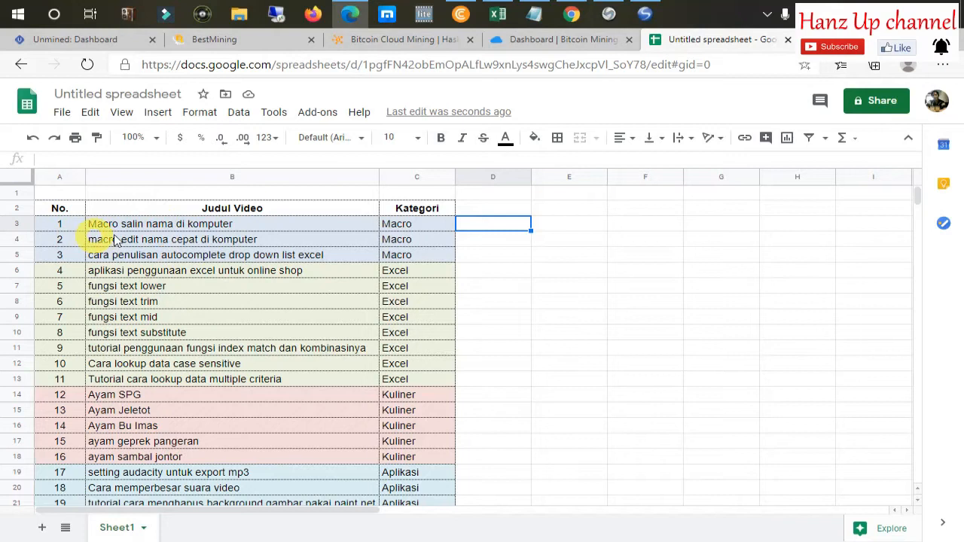
Merge the three Macro cells C3:C5 in the Kategori column into one cell, accepting the loss of the duplicate values
left_click(420, 229)
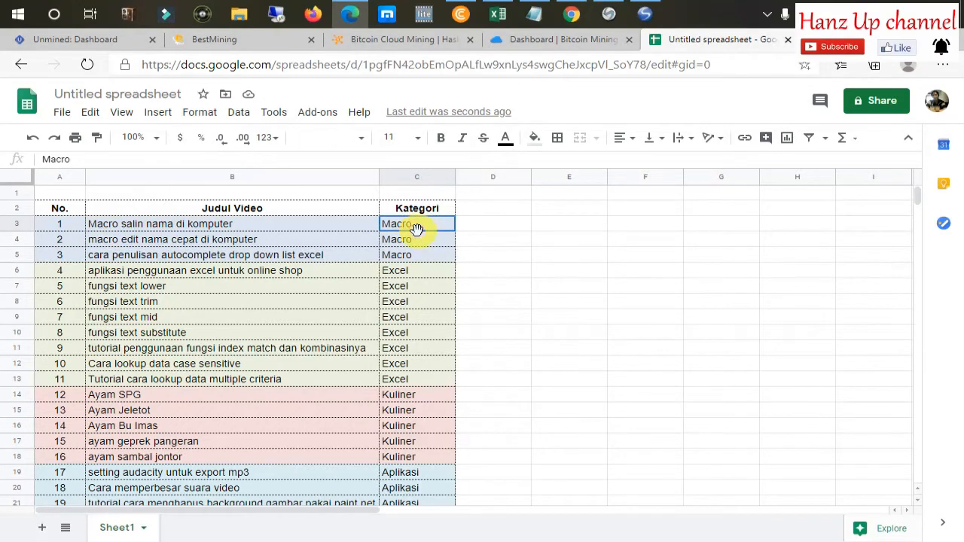
left_click_drag(416, 229, 423, 255)
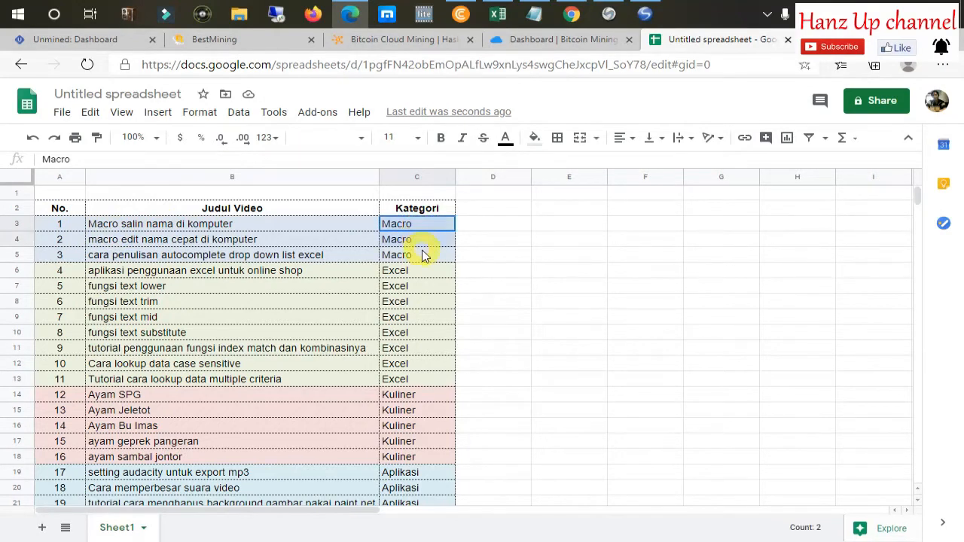
left_click(600, 137)
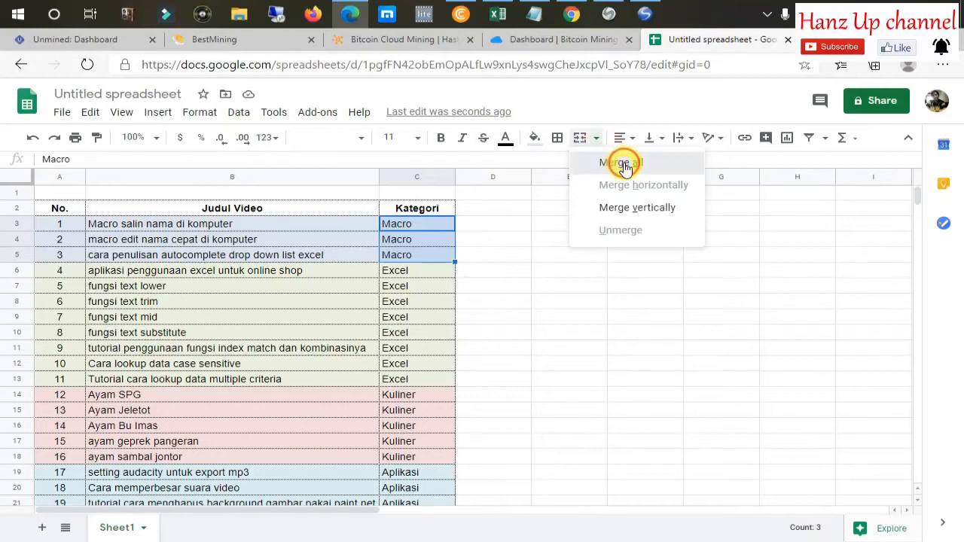
left_click(622, 161)
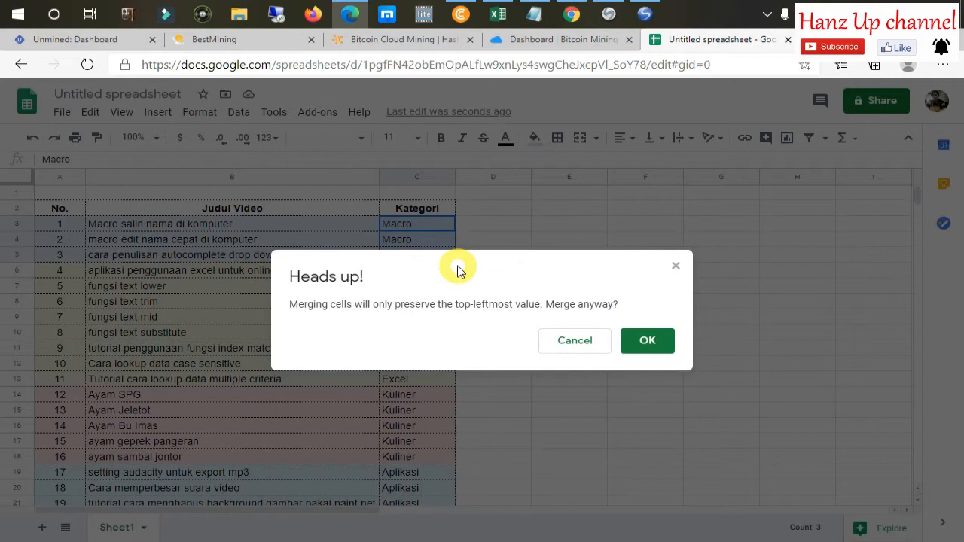
key("XF86MonBrightnessDown")
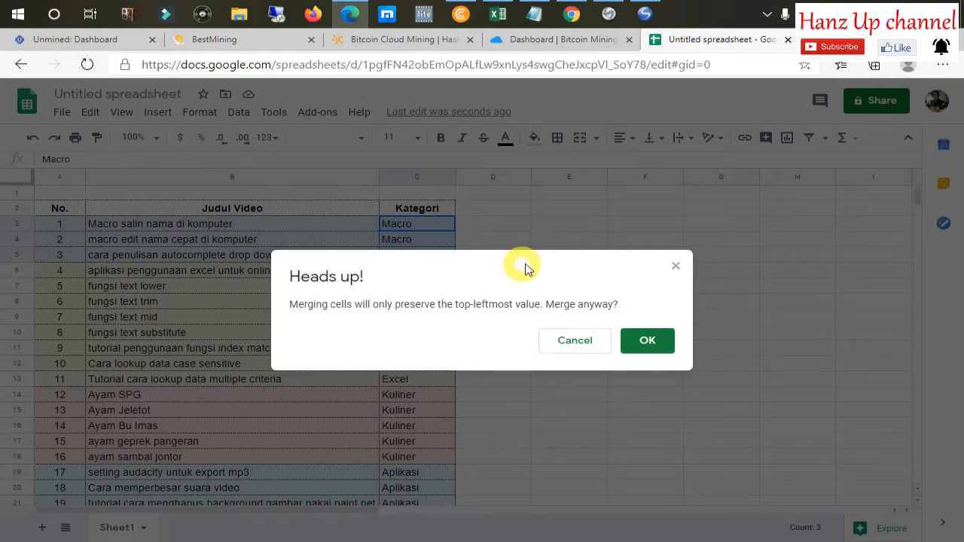
left_click(645, 342)
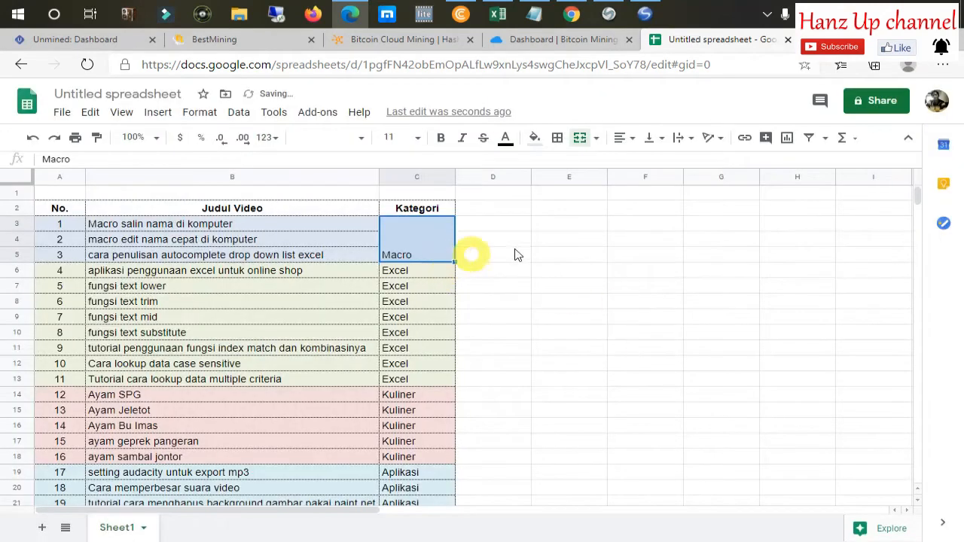
left_click(490, 223)
Try centre and right horizontal alignment on the merged Macro cell, ending with left alignment
left_click(442, 248)
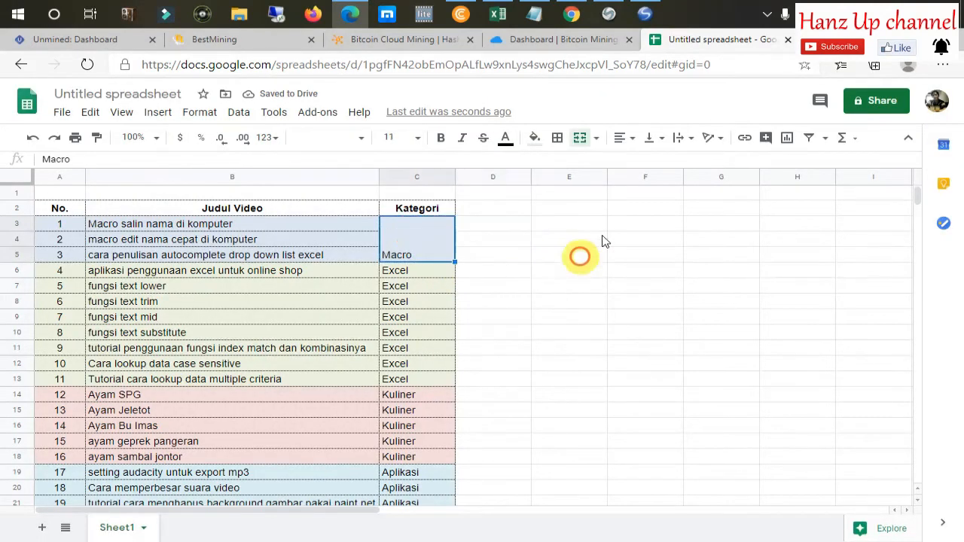
left_click(633, 141)
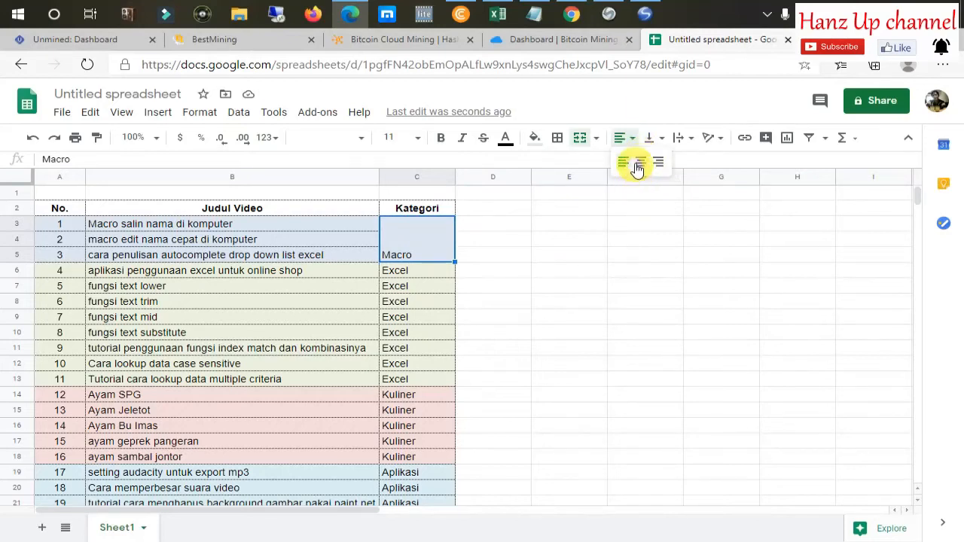
left_click(638, 164)
left_click(629, 138)
left_click(654, 163)
left_click(633, 141)
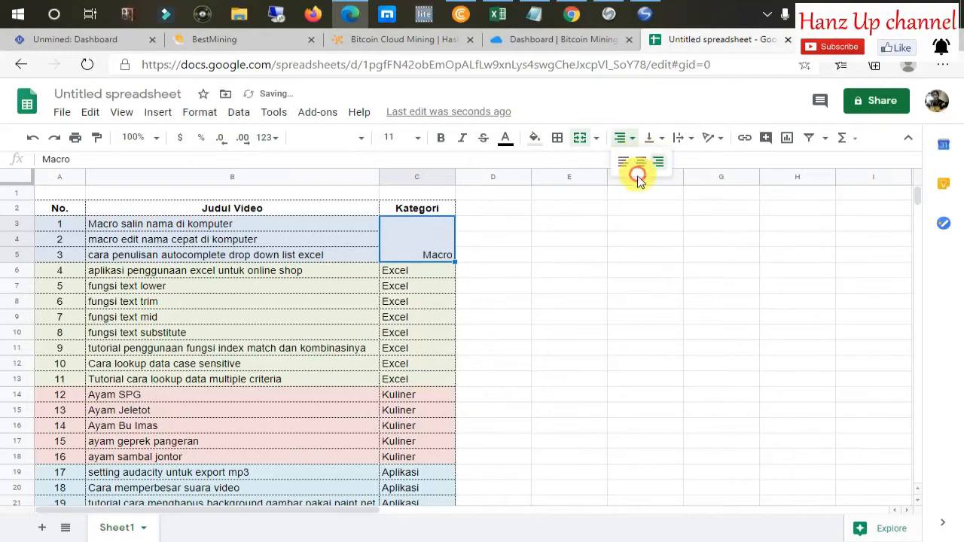
left_click(624, 163)
left_click(569, 223)
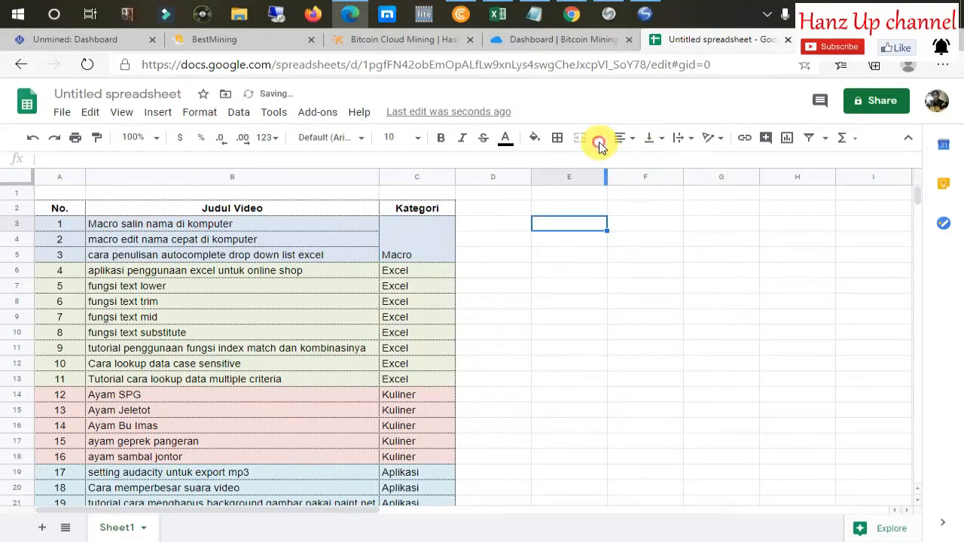
Unmerge the merged Macro cell, and undo the unmerge, the alignment changes and the merge
left_click(440, 234)
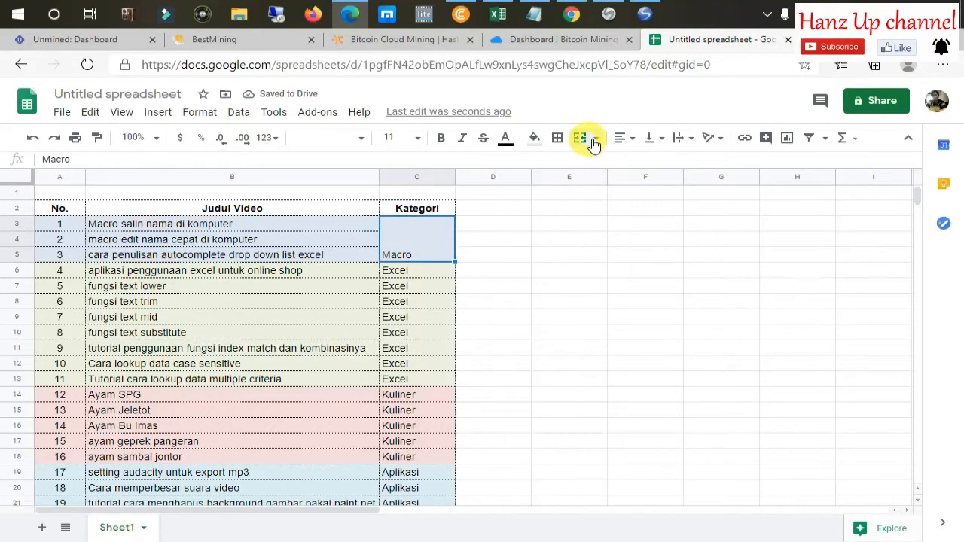
left_click(597, 141)
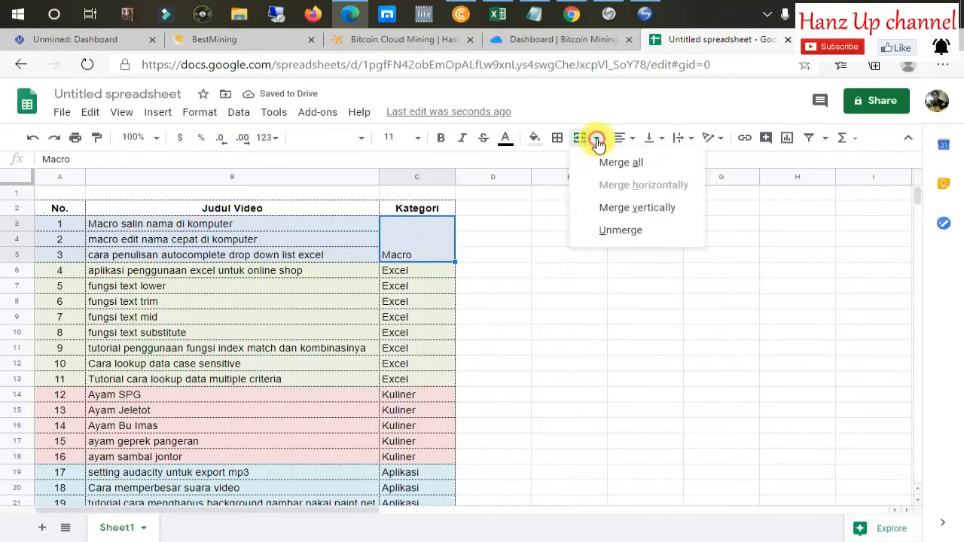
left_click(635, 231)
left_click(527, 240)
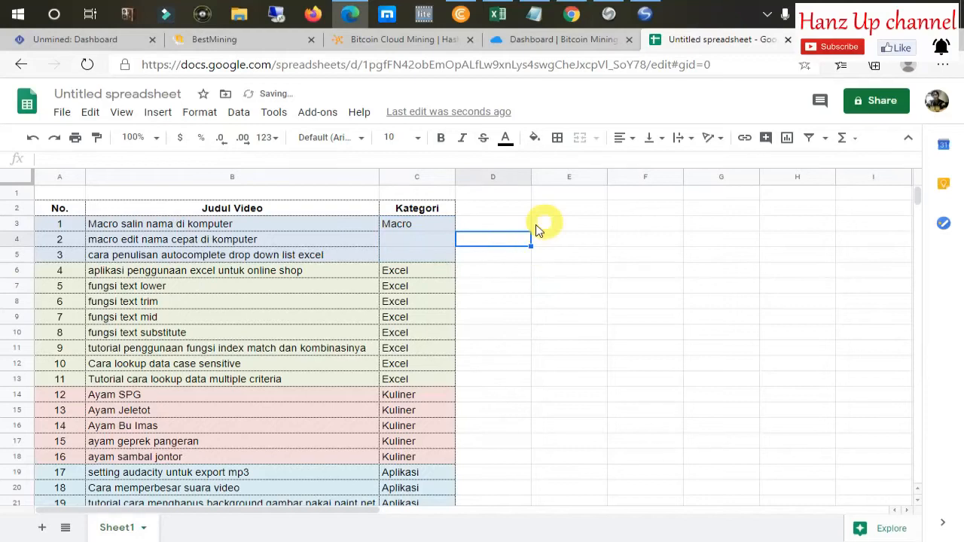
left_click(435, 254)
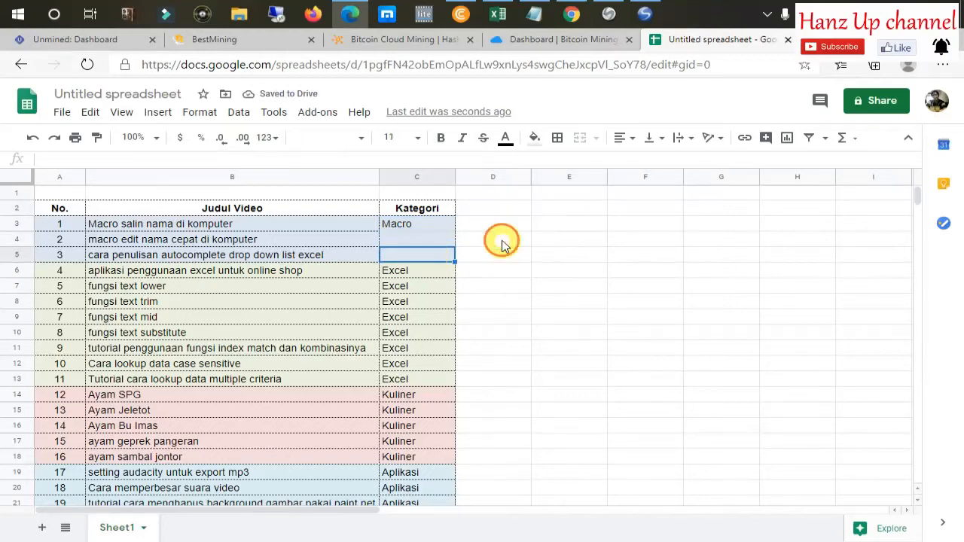
key("ctrl+z")
key("ctrl+z")
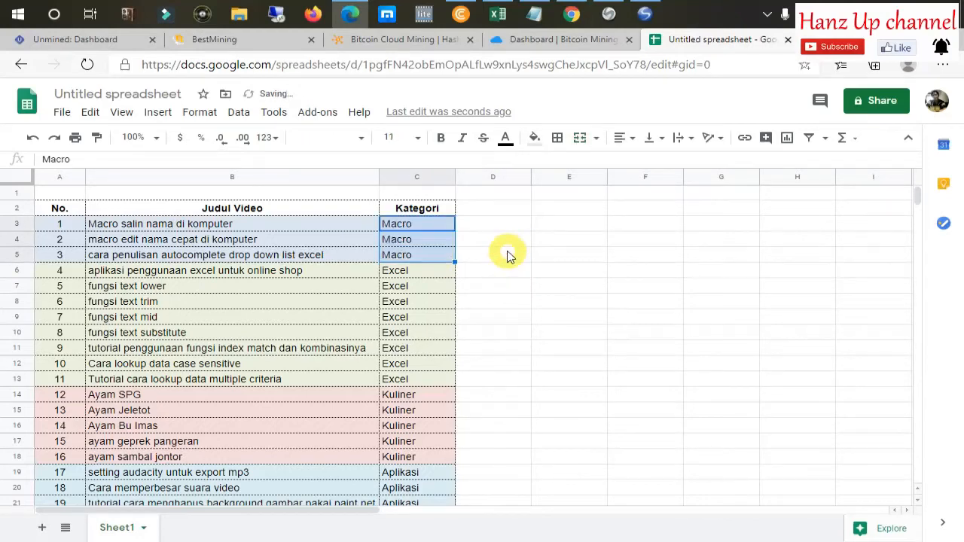
left_click(509, 239)
key("XF86MonBrightnessDown")
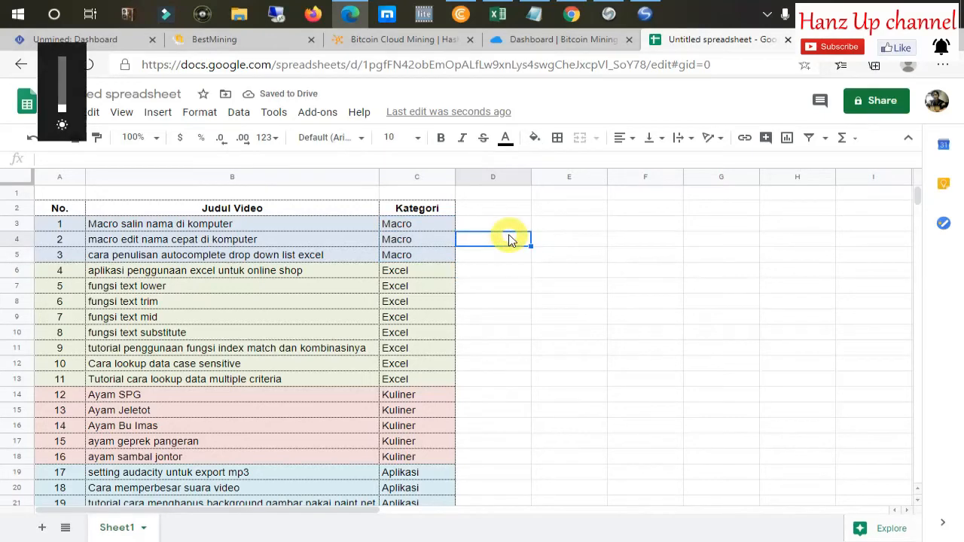
left_click(544, 252)
left_click(515, 230)
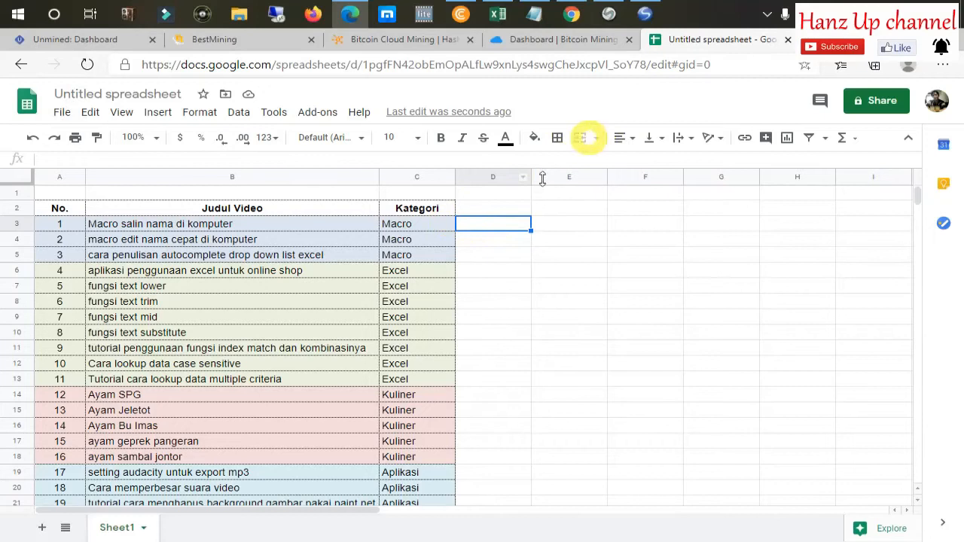
left_click(419, 232)
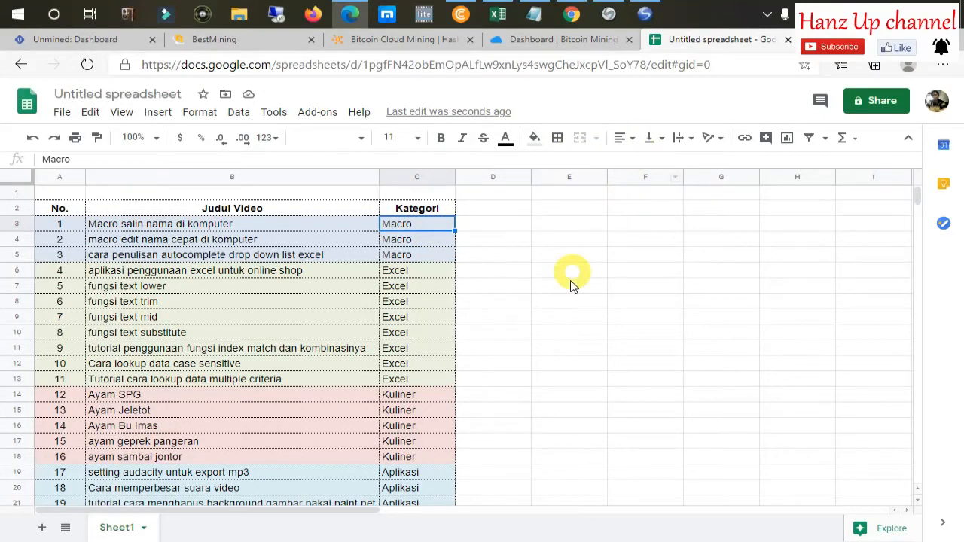
Make the No. column (column A) slightly narrower
left_click(103, 228)
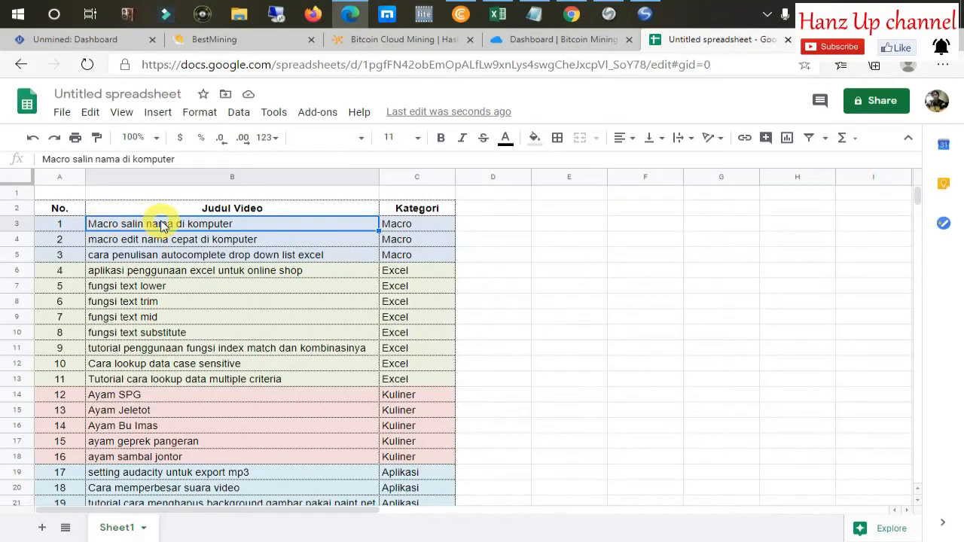
left_click_drag(85, 174, 77, 174)
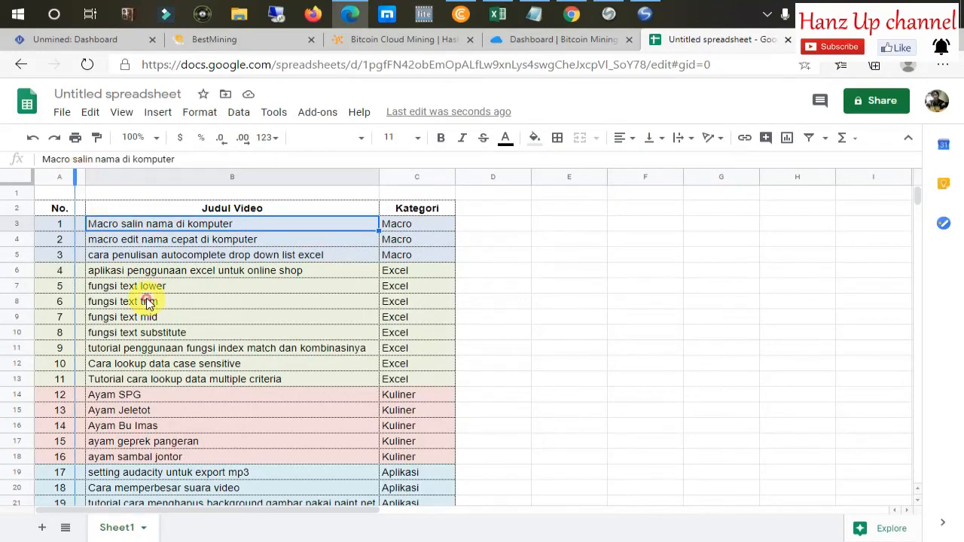
left_click(146, 301)
Centre all video titles in the Judul Video column horizontally, from the first entry to the last, and undo the alignment
left_click(135, 224)
key("ctrl+shift+Down")
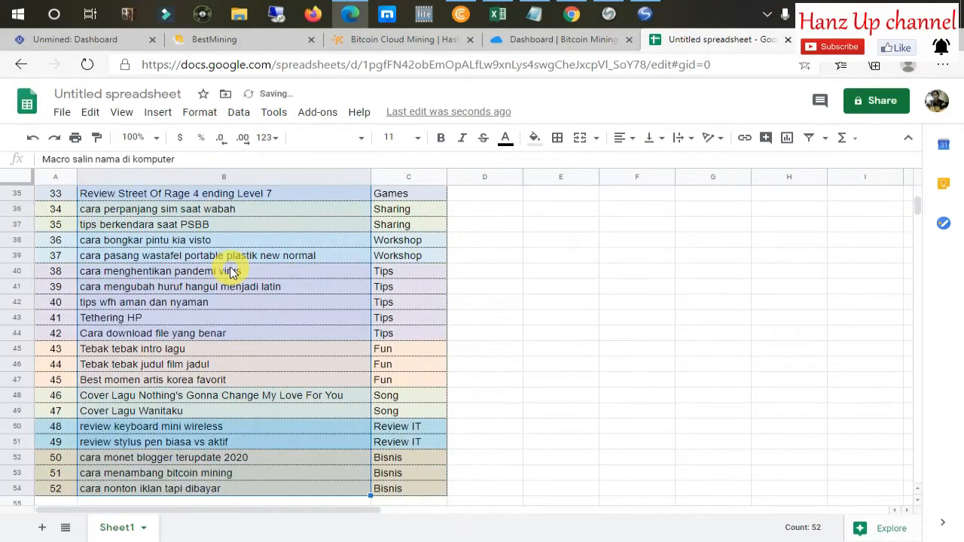
left_click(624, 137)
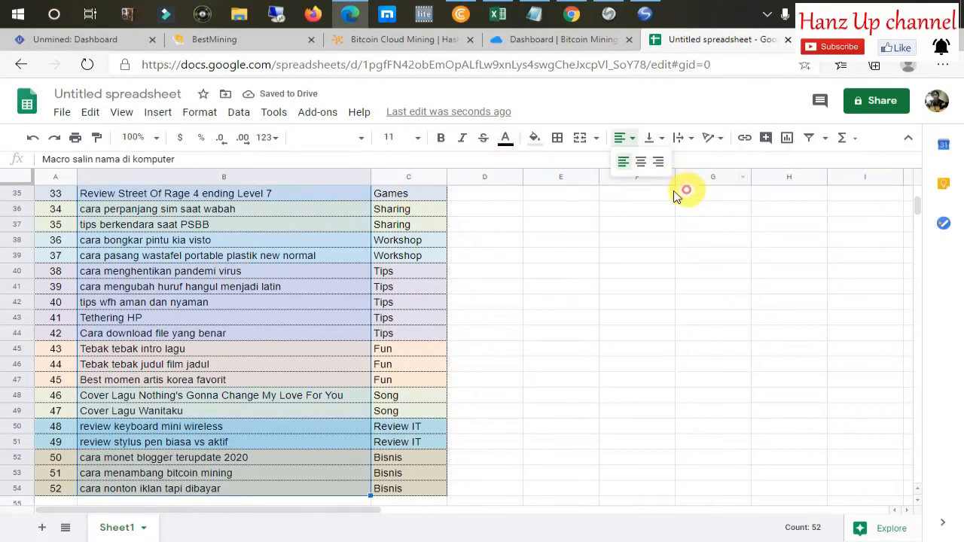
left_click(639, 163)
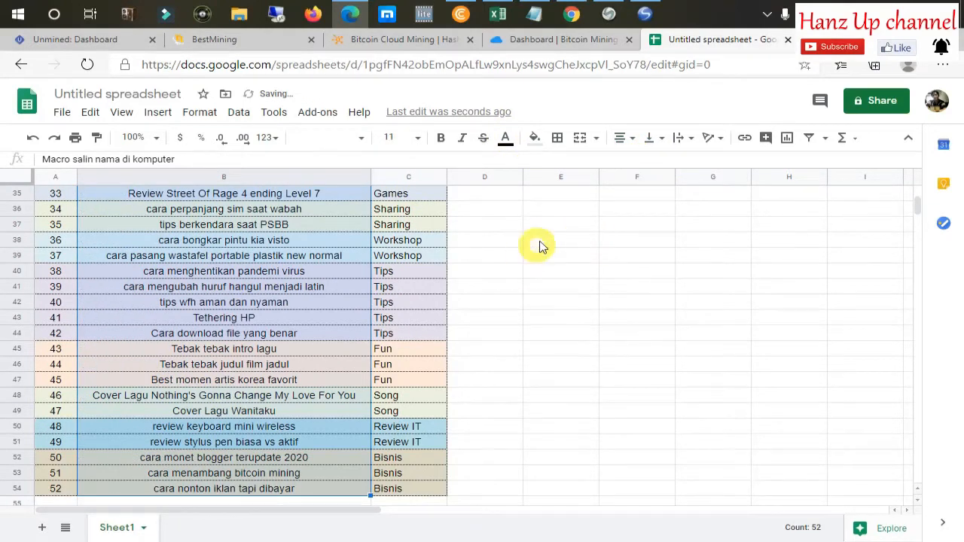
left_click(538, 243)
key("ctrl+z")
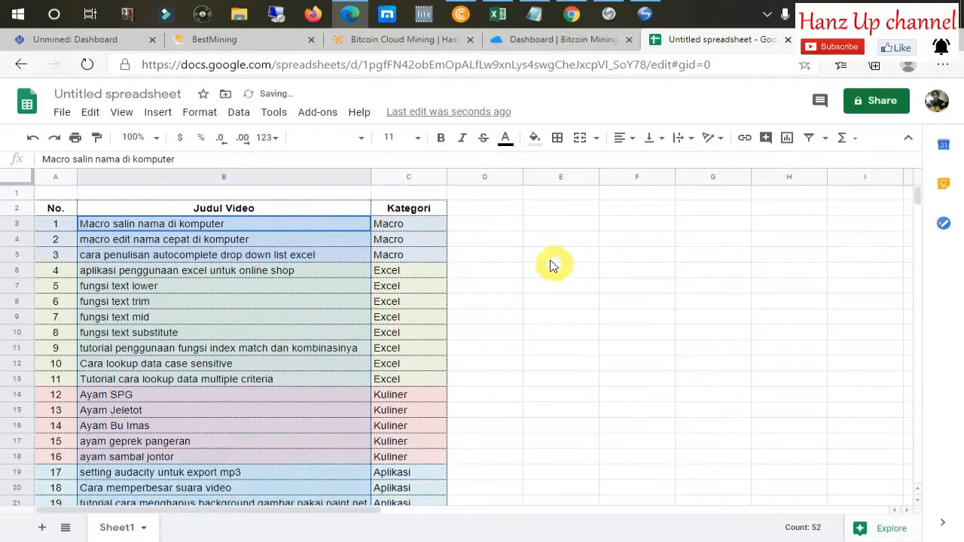
left_click(536, 254)
left_click(664, 140)
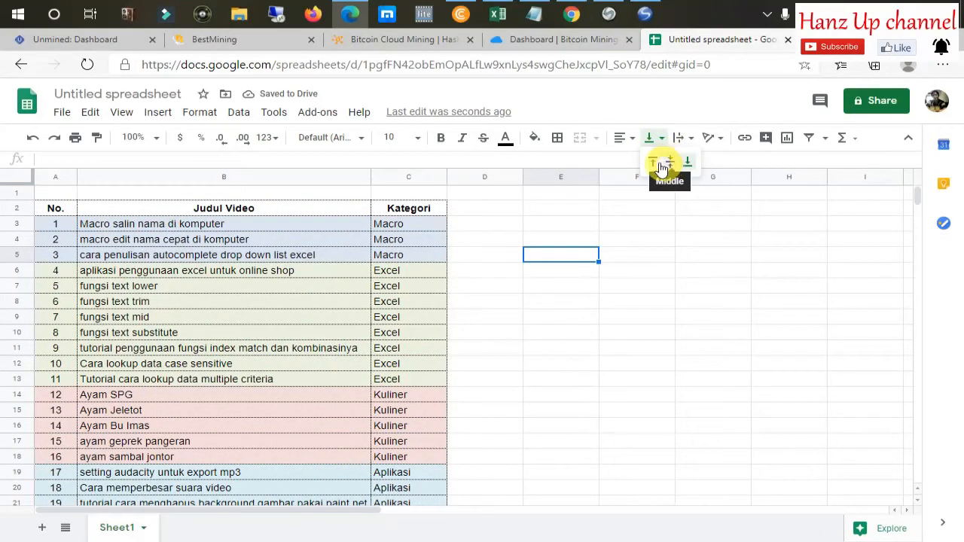
left_click(639, 299)
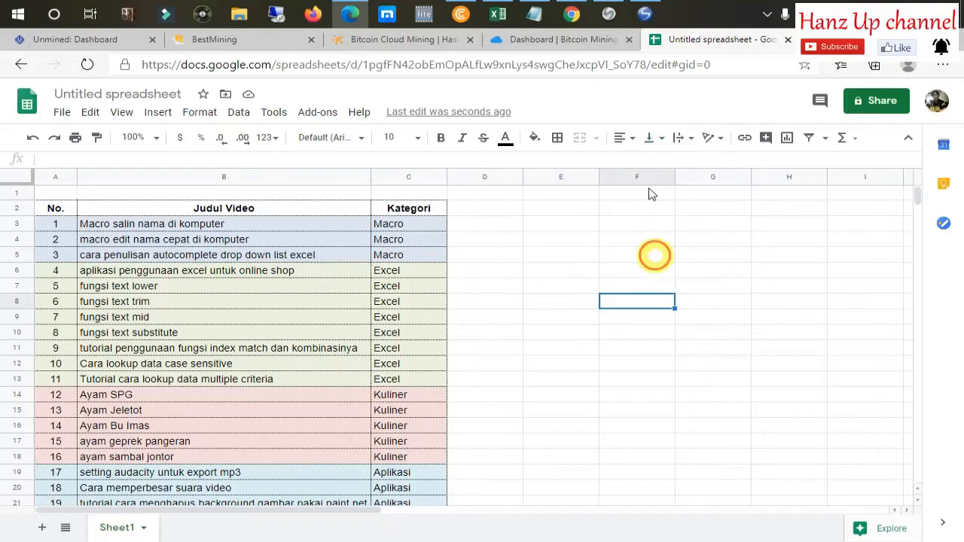
left_click(635, 138)
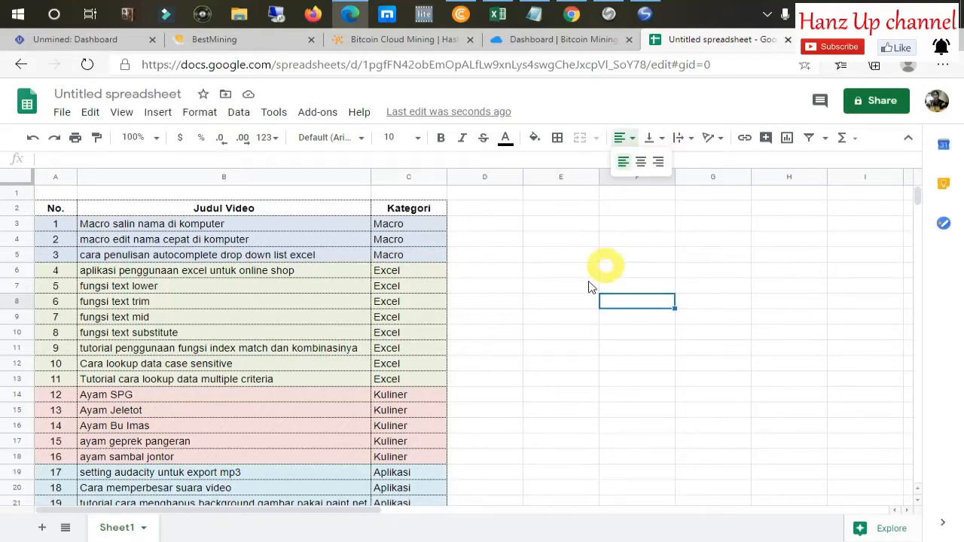
left_click(518, 238)
Merge all three Macro category cells, C3:C5, into a single cell and accept keeping only the top value
left_click_drag(399, 229, 404, 254)
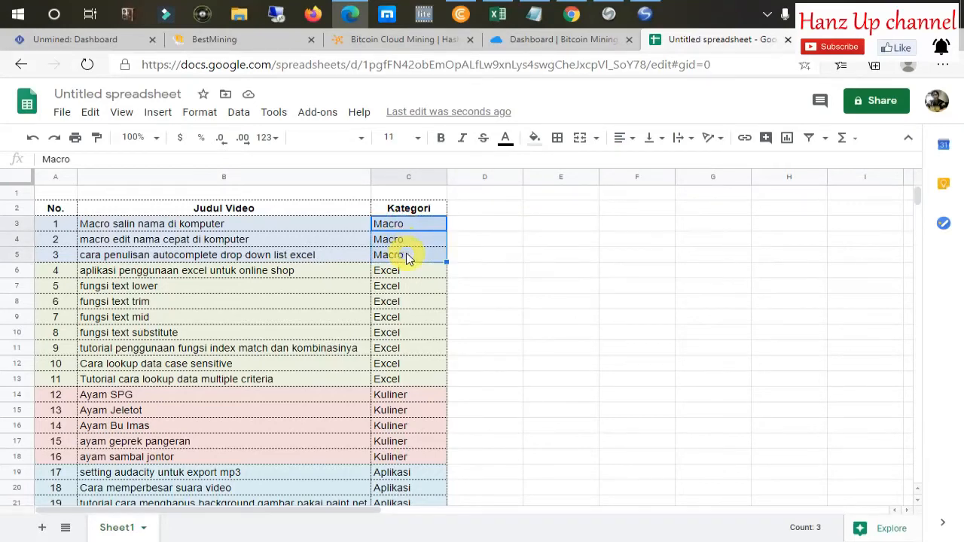
left_click(595, 138)
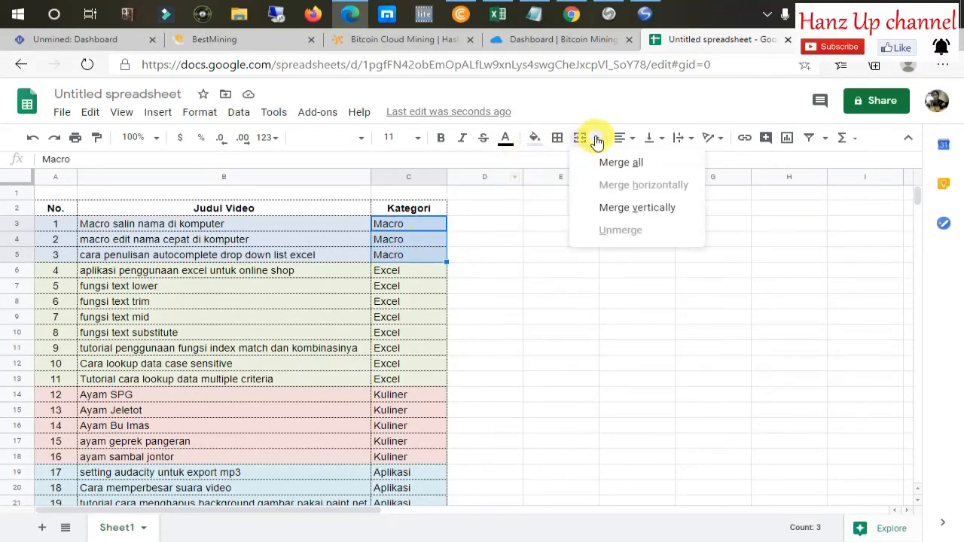
left_click(637, 171)
left_click(647, 348)
left_click(544, 252)
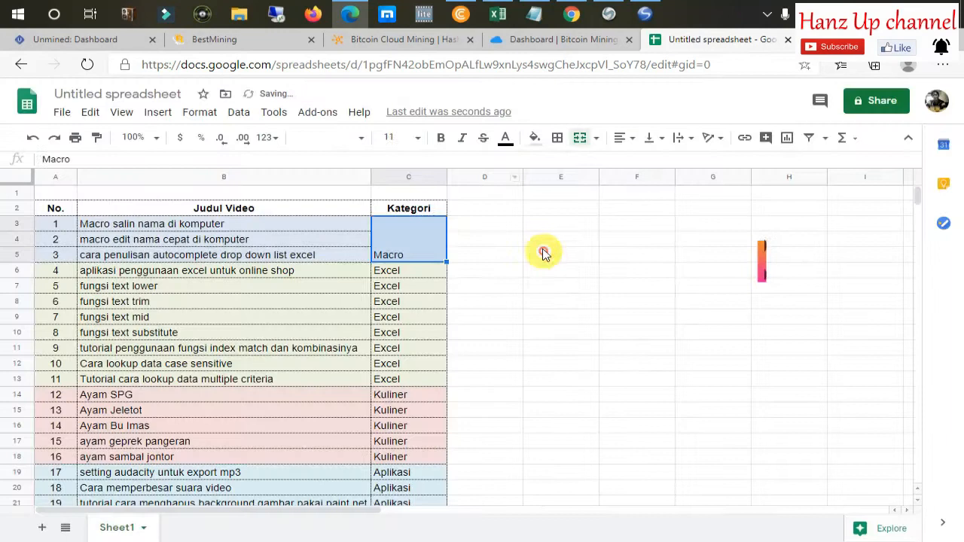
Align the text of the merged Macro cell vertically to the top
left_click(422, 231)
left_click(661, 138)
left_click(652, 161)
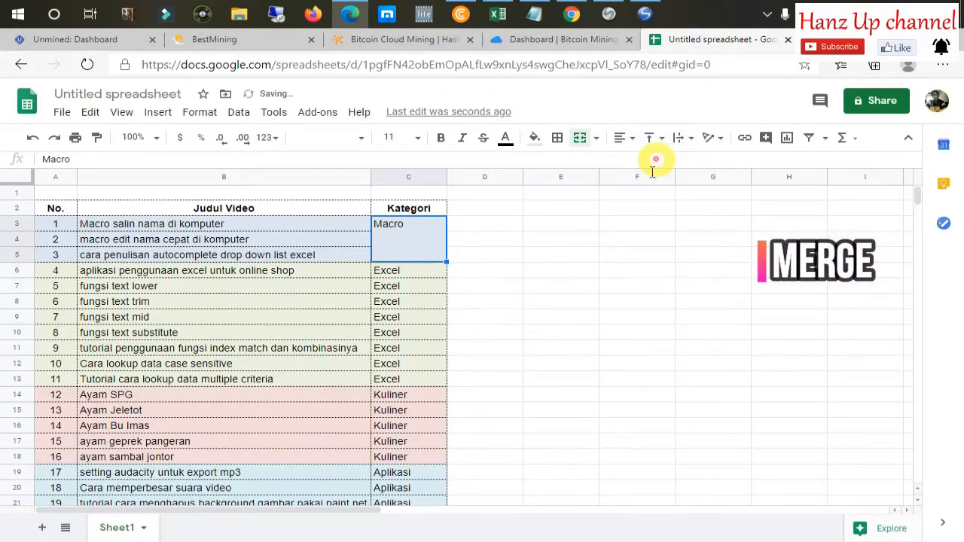
Centre the text of the merged Macro category cell horizontally
left_click(585, 259)
left_click(387, 226)
left_click(633, 138)
left_click(640, 161)
left_click(579, 267)
left_click(589, 239)
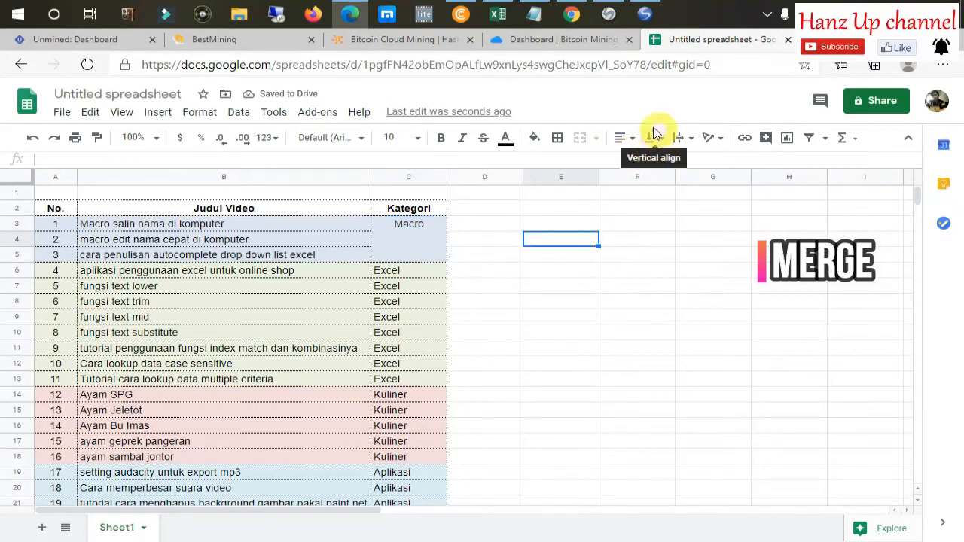
Align the text of the merged Macro category cell horizontally to the left
left_click(428, 241)
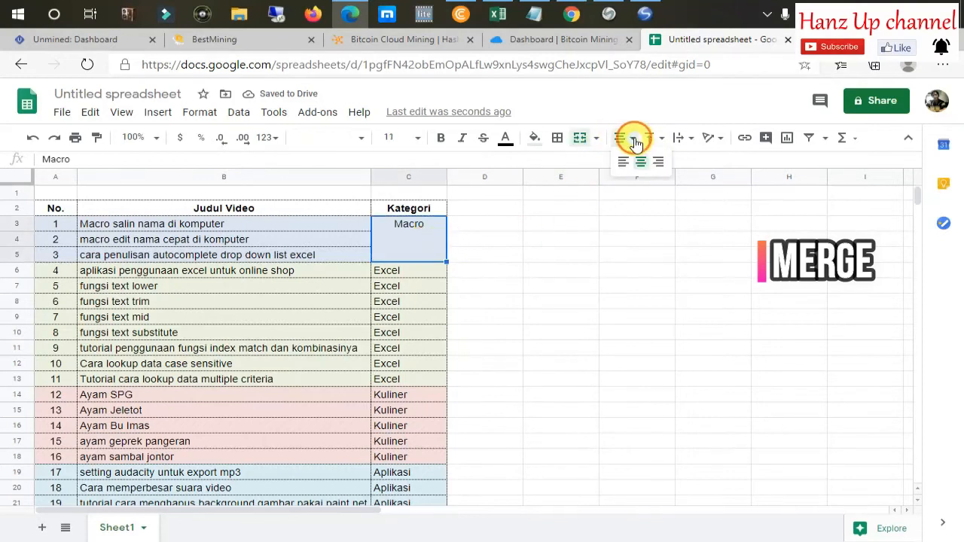
left_click(624, 164)
left_click(501, 273)
left_click(580, 224)
left_click(409, 223)
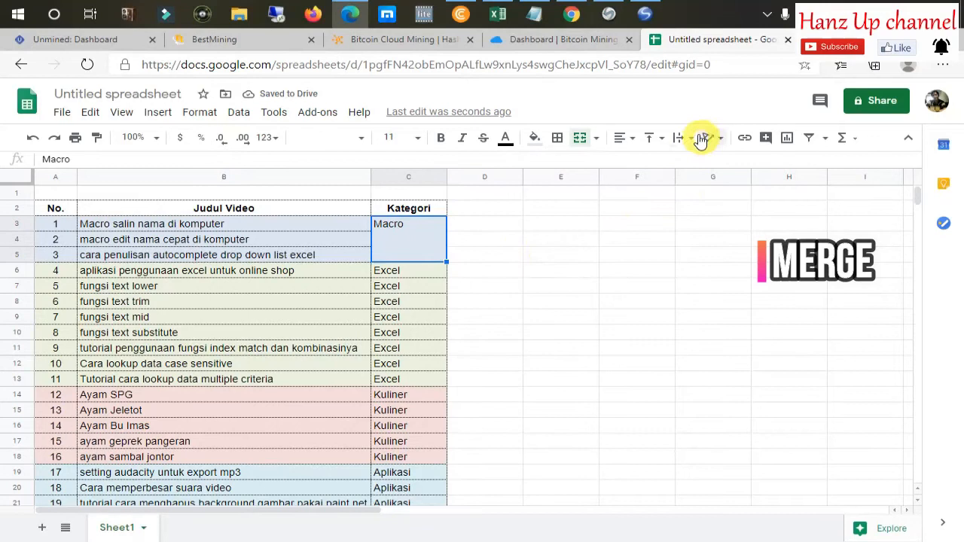
left_click(467, 249)
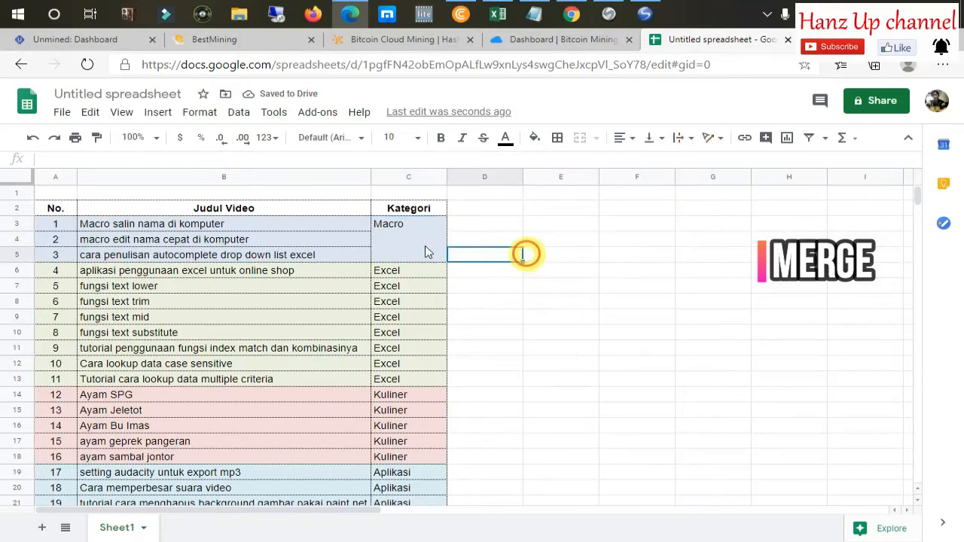
double_click(391, 225)
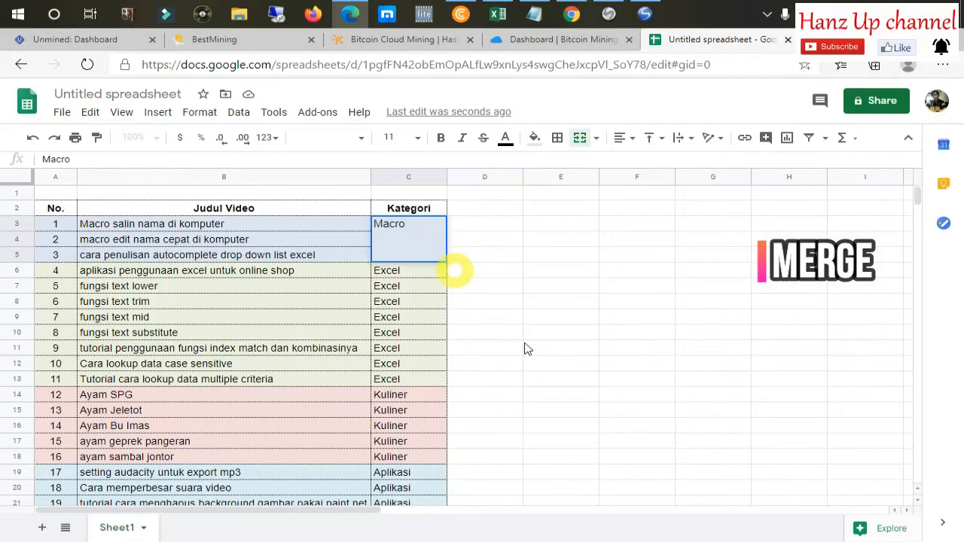
left_click(548, 285)
left_click(339, 224)
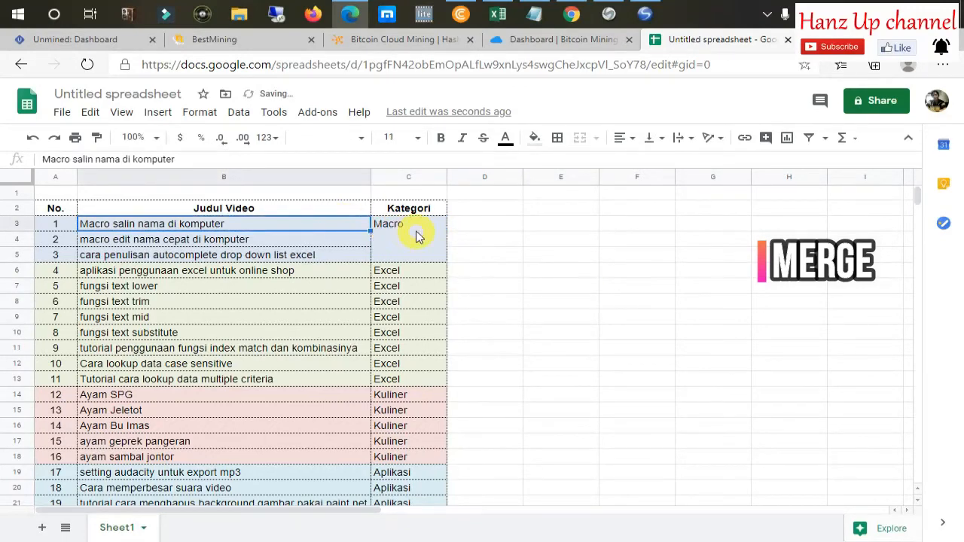
left_click(416, 234)
left_click(484, 243)
Undo the alignment changes and the merge of the Macro category cells C3:C5
key("ctrl+alt+shift+1")
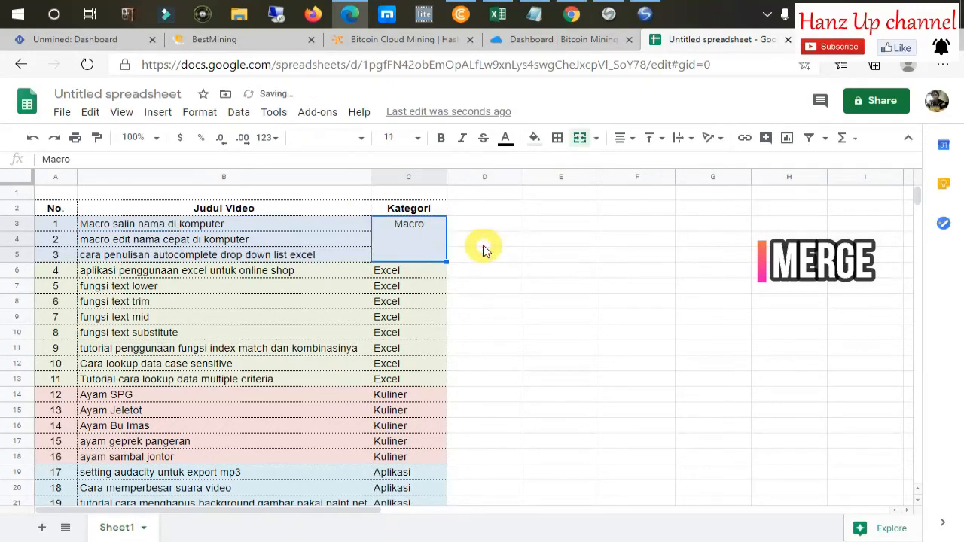
key("ctrl+z")
left_click(493, 252)
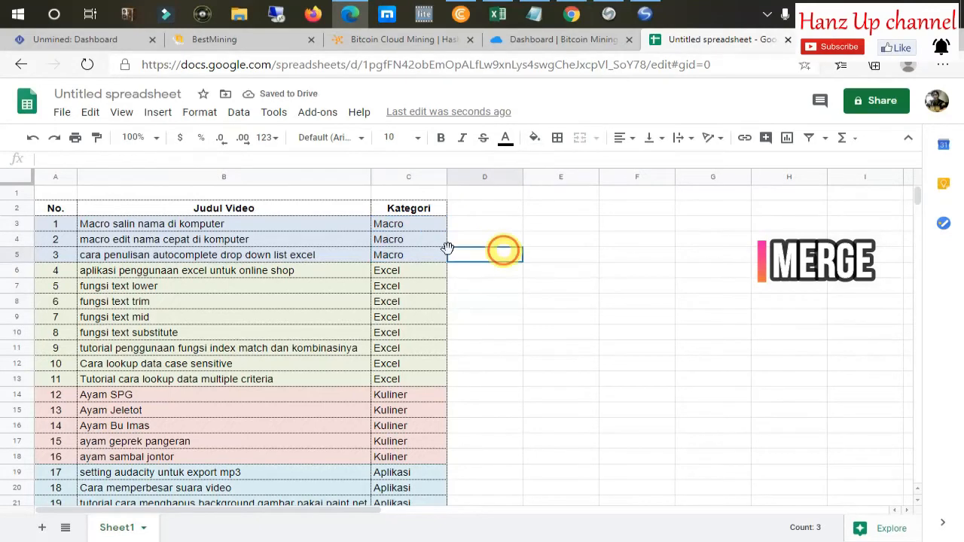
Narrow the Judul Video column (column B) to less than half its width, so it cuts off the longer titles
left_click(123, 225)
left_click(332, 161)
left_click_drag(367, 174, 195, 176)
left_click(344, 257)
Set the text wrapping of the first video title, cell B3, to Wrap
left_click(134, 222)
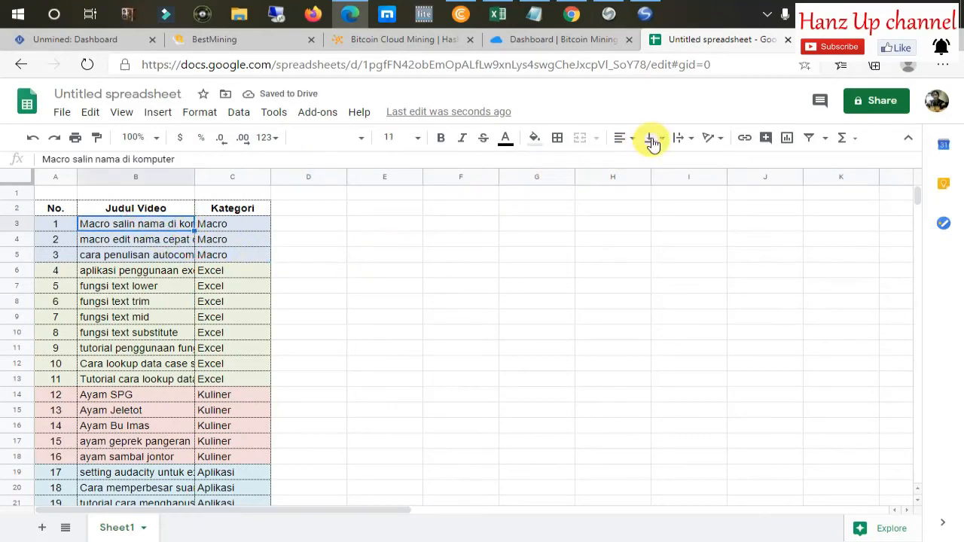
left_click(692, 141)
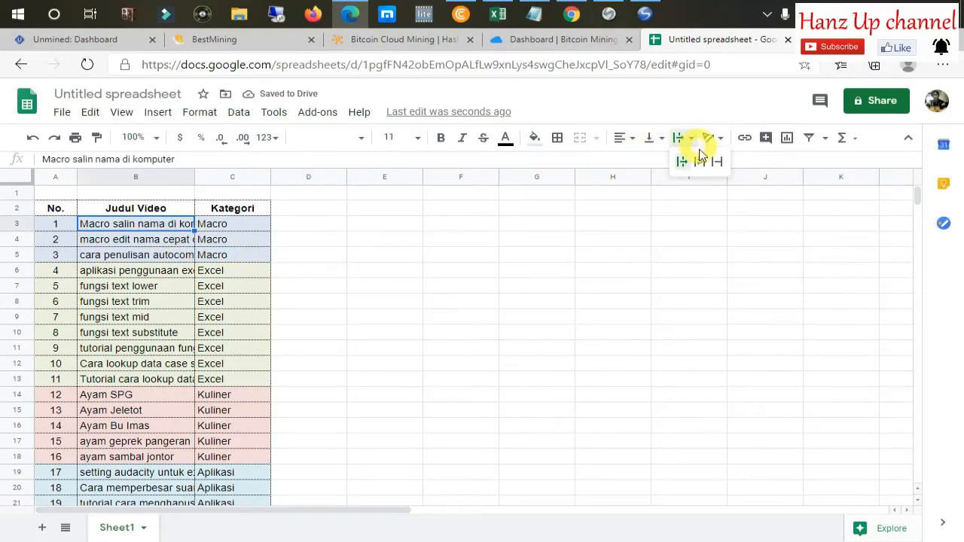
left_click(698, 160)
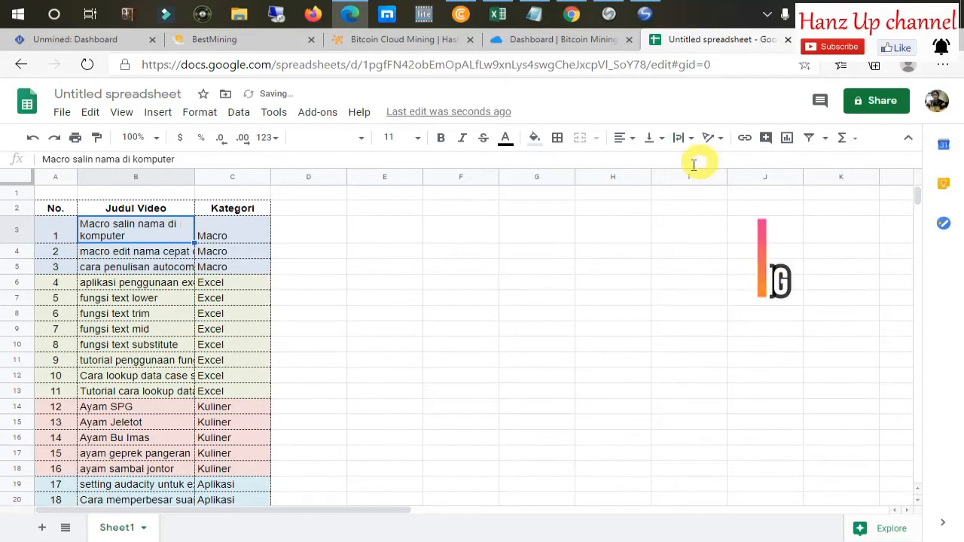
left_click(318, 226)
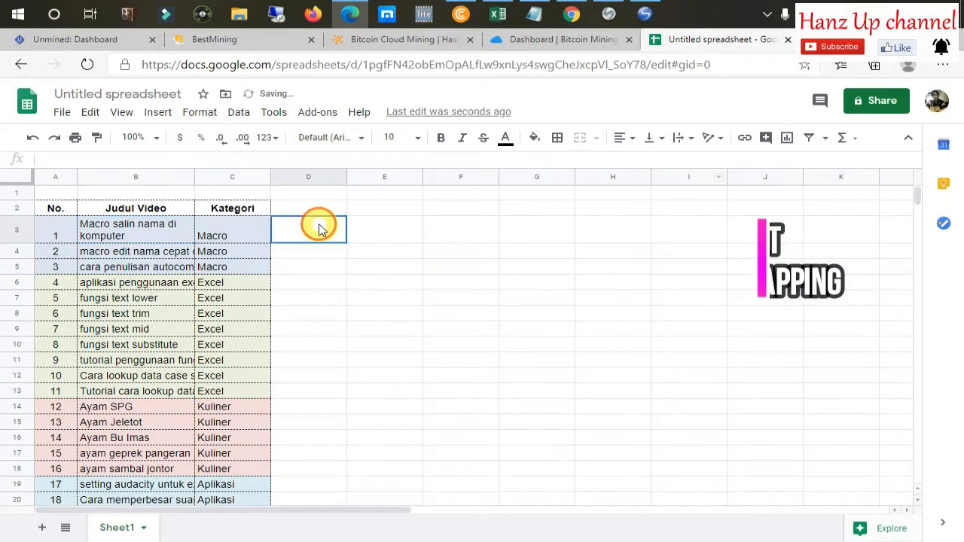
Wrap the text of all remaining video titles in the Judul Video column, B4:B54
left_click(146, 256)
scroll(157, 378, "down", 10)
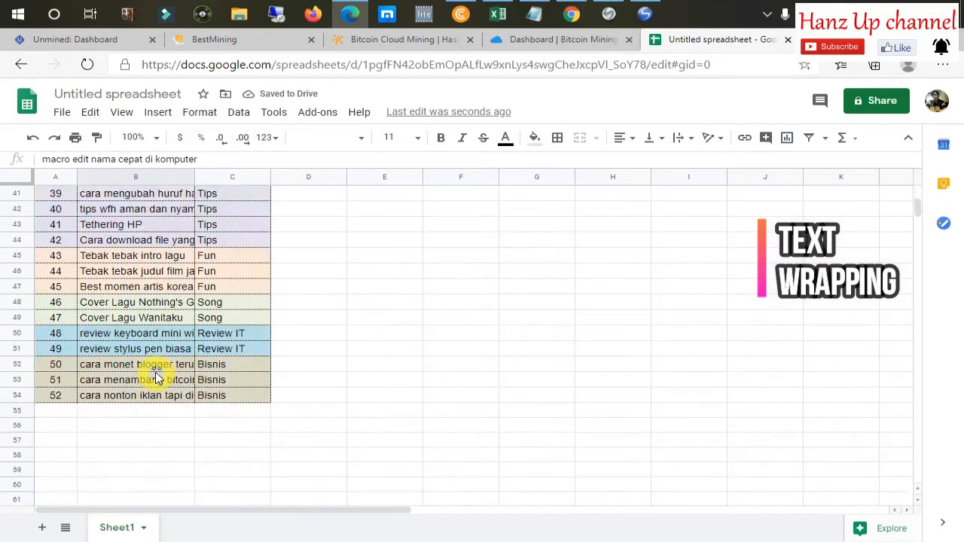
left_click(148, 397, "shift")
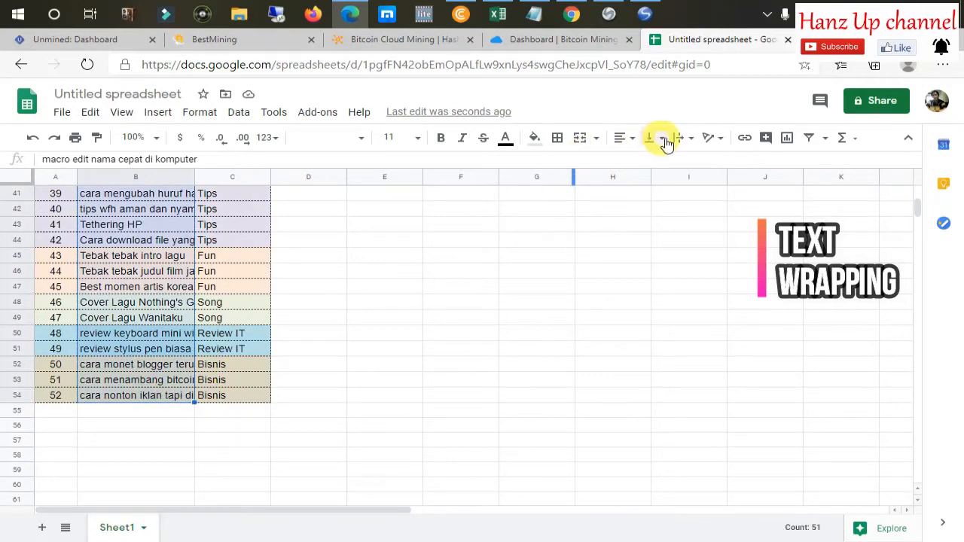
left_click(693, 144)
left_click(701, 163)
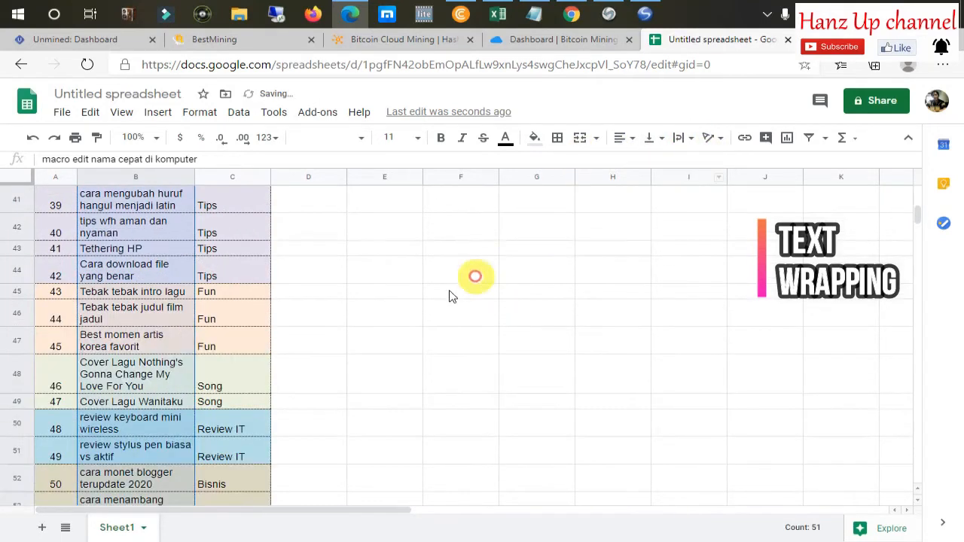
Undo the text wrapping of the video titles and the narrowing of the Judul Video column
scroll(361, 237, "up", 10)
key("ctrl+z")
key("ctrl+z")
key("ctrl+z")
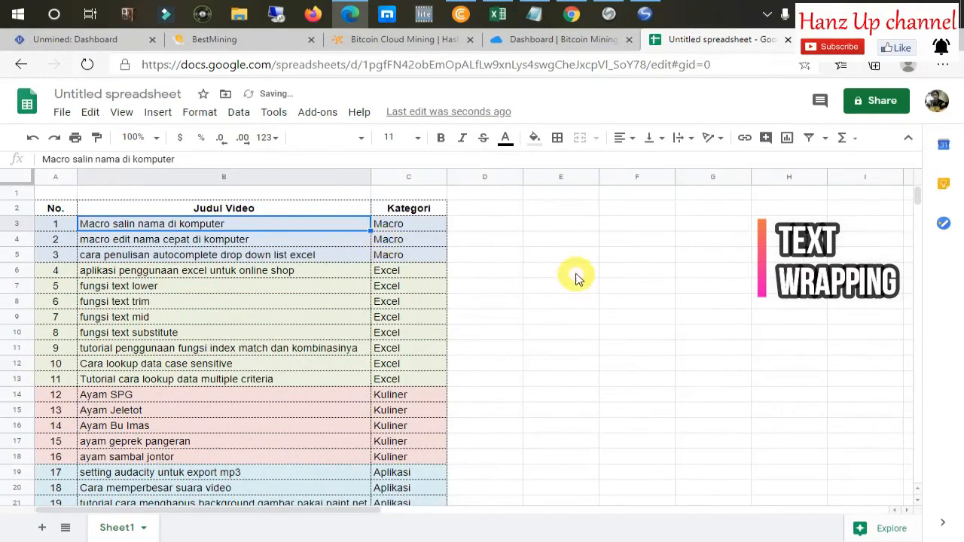
left_click(563, 211)
left_click(399, 224)
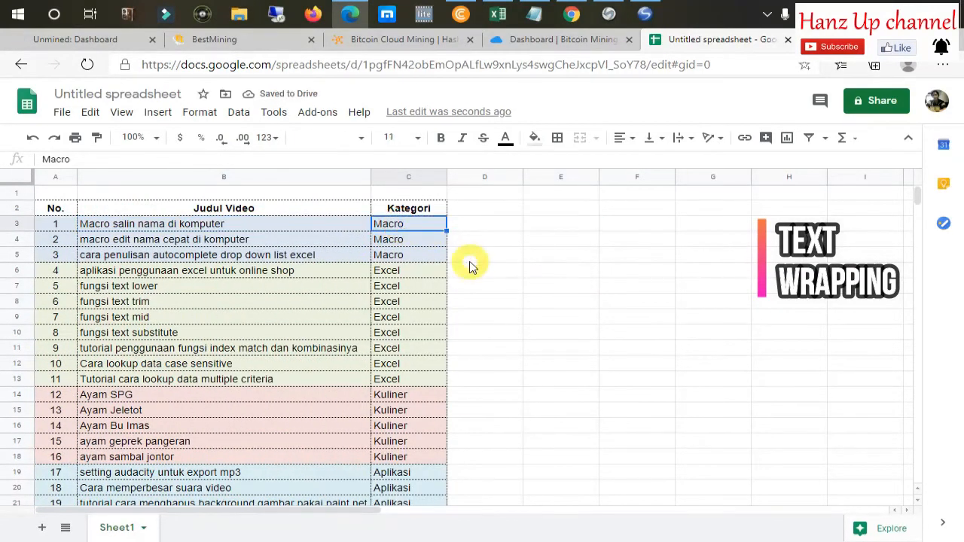
left_click(616, 284)
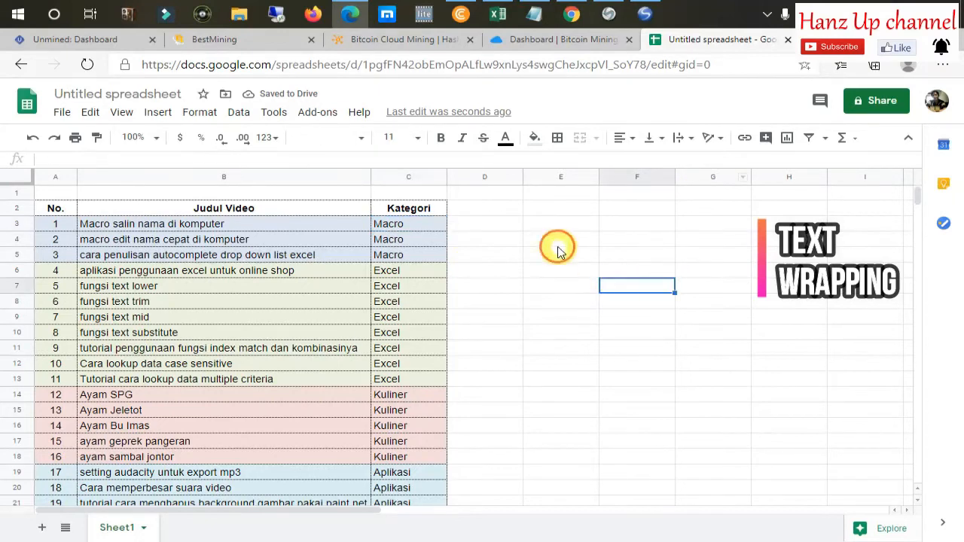
left_click(558, 246)
left_click(271, 226)
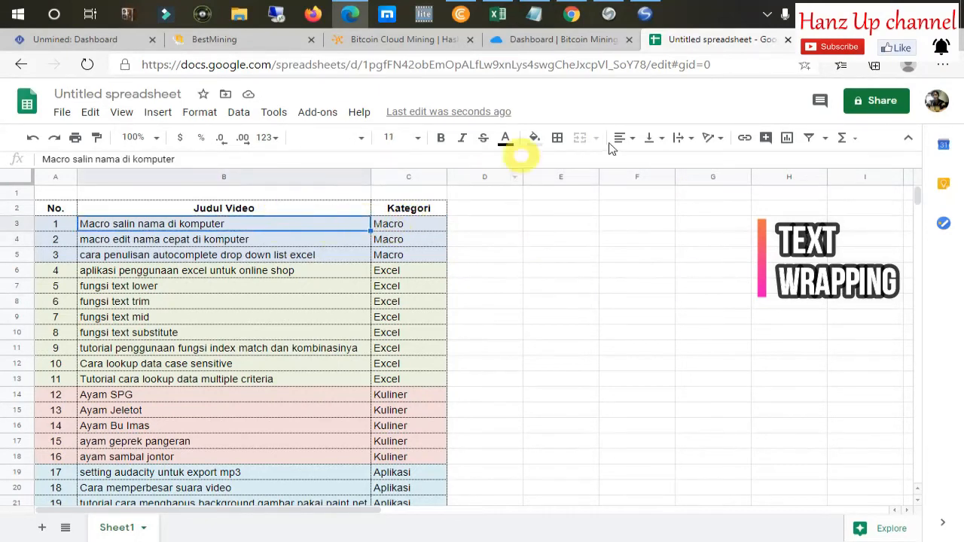
left_click(721, 140)
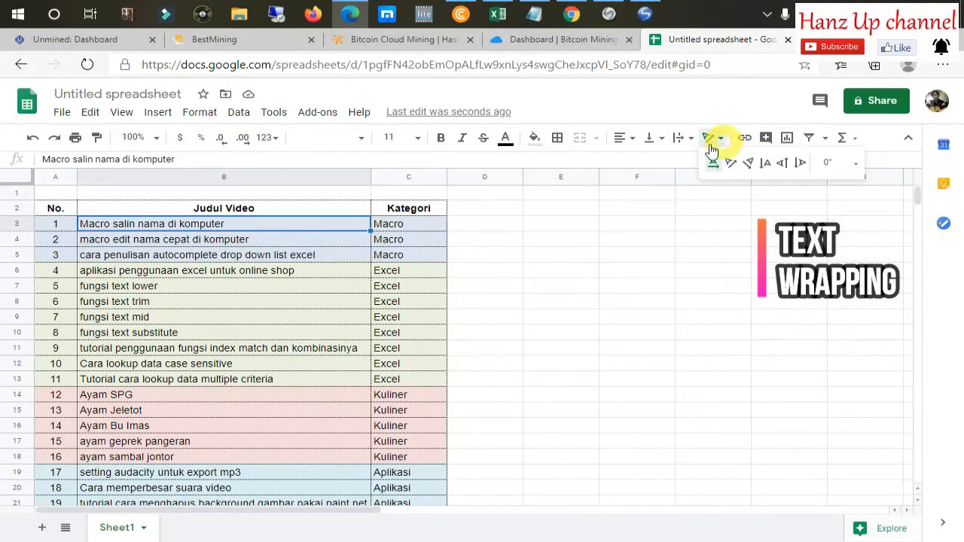
left_click(667, 194)
left_click(689, 140)
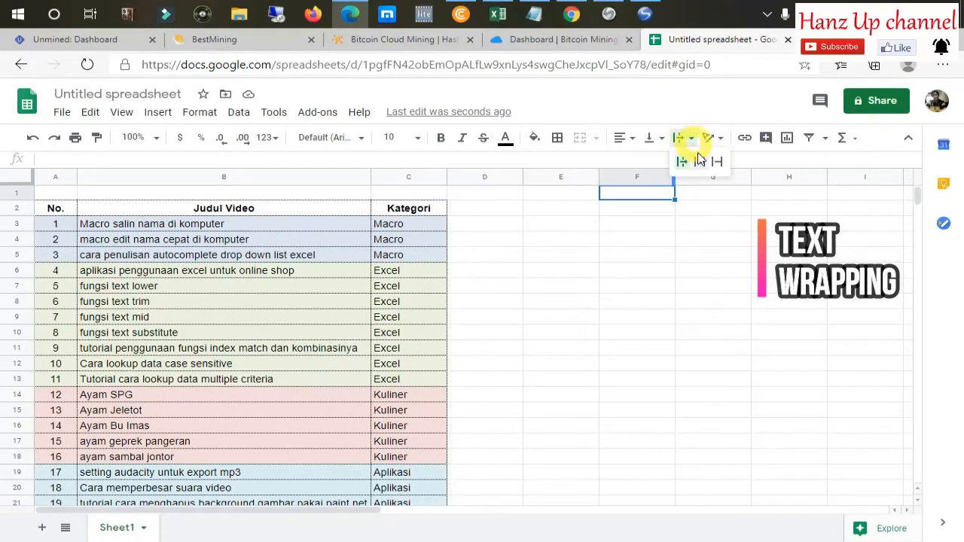
left_click(704, 253)
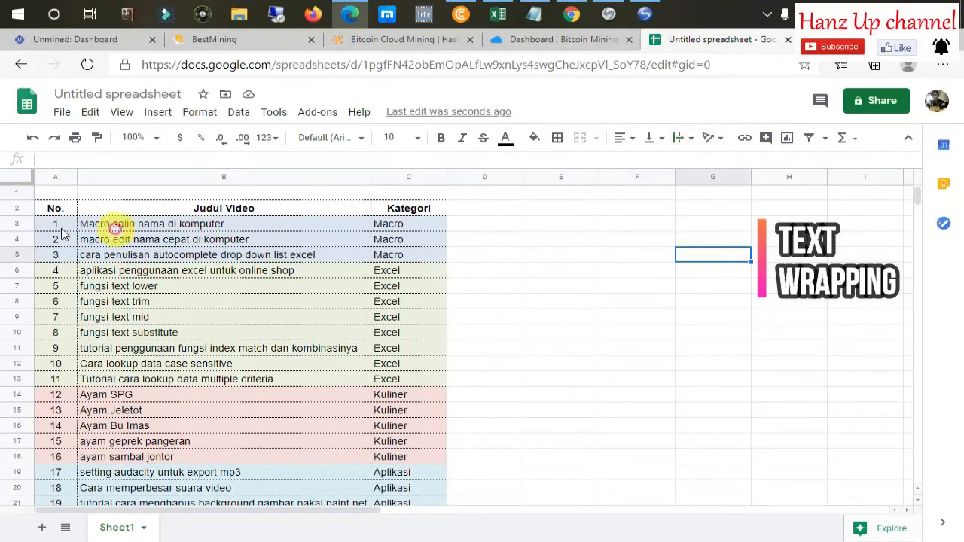
Set the text wrapping of the first video title, cell B3, to Clip
left_click(138, 226)
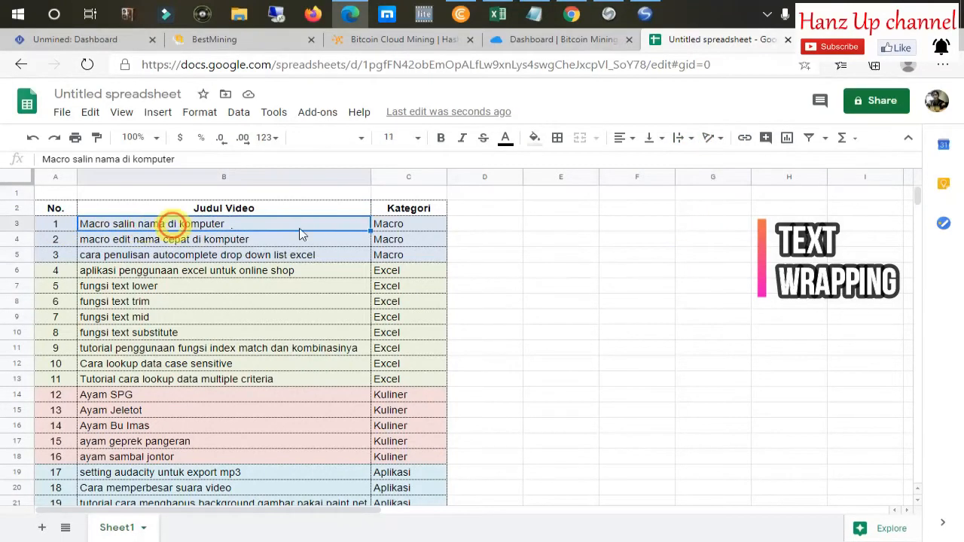
left_click(693, 143)
left_click(716, 158)
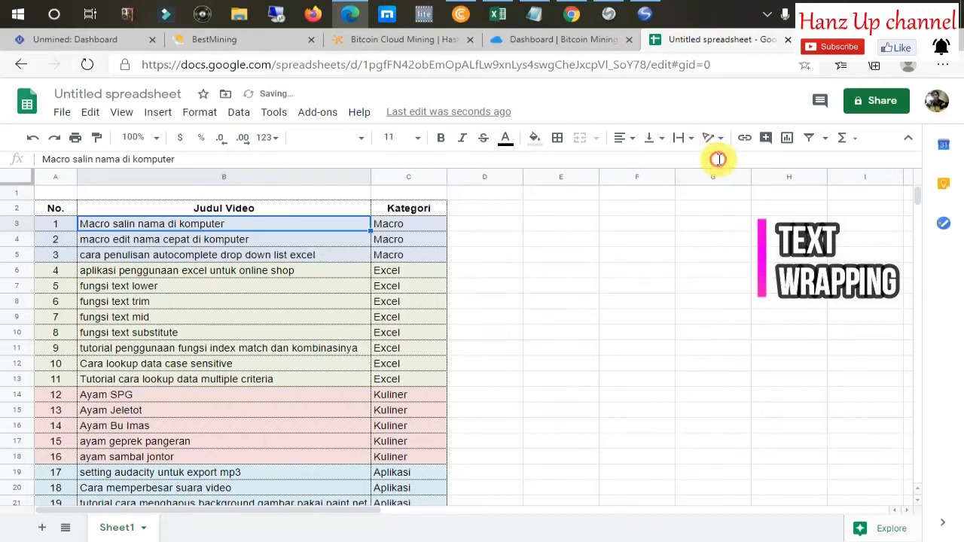
Narrow the Judul Video column to test the clipped title, and undo the column resize
left_click_drag(370, 177, 177, 182)
left_click(411, 316)
left_click(411, 281)
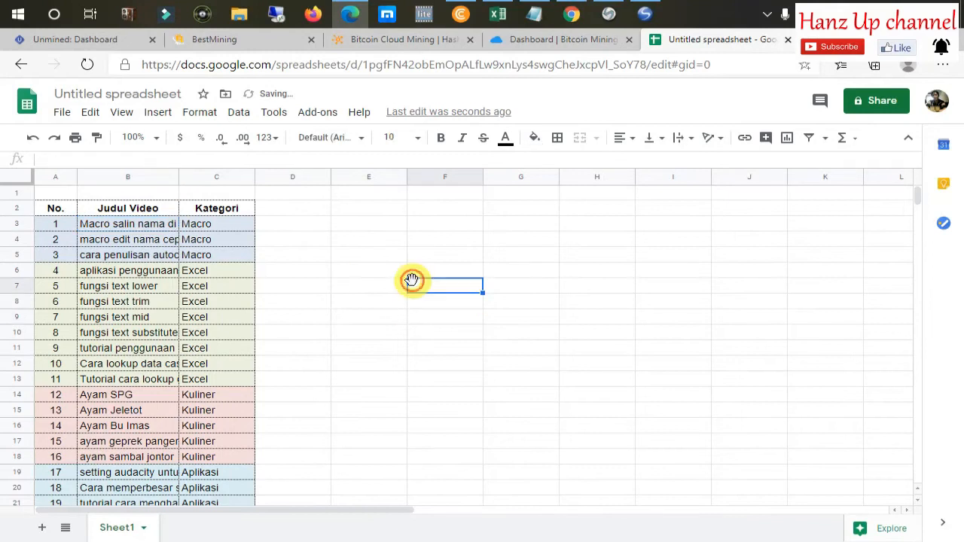
key("ctrl+z")
key("ctrl+z")
Rotate the text of the first video title, cell B3, so that it tilts diagonally upward
left_click(483, 245)
left_click(356, 223)
left_click(720, 139)
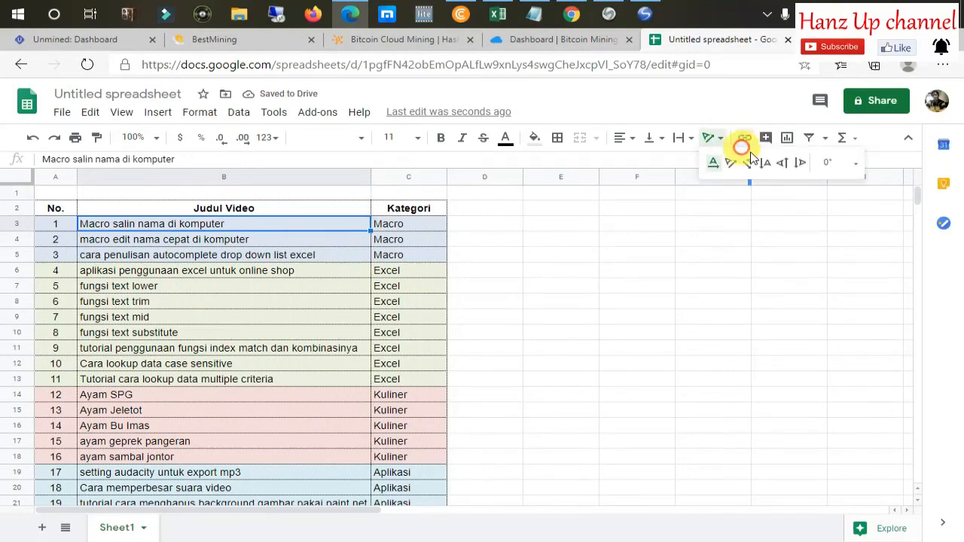
left_click(731, 162)
left_click(542, 276)
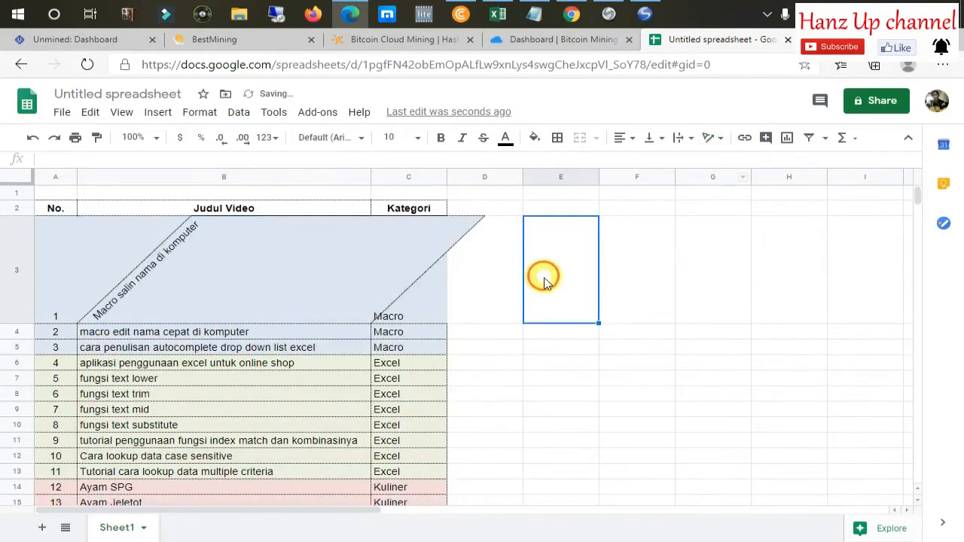
Check the slanted cells in row 3 and undo the text rotation of the first video title
left_click(86, 286)
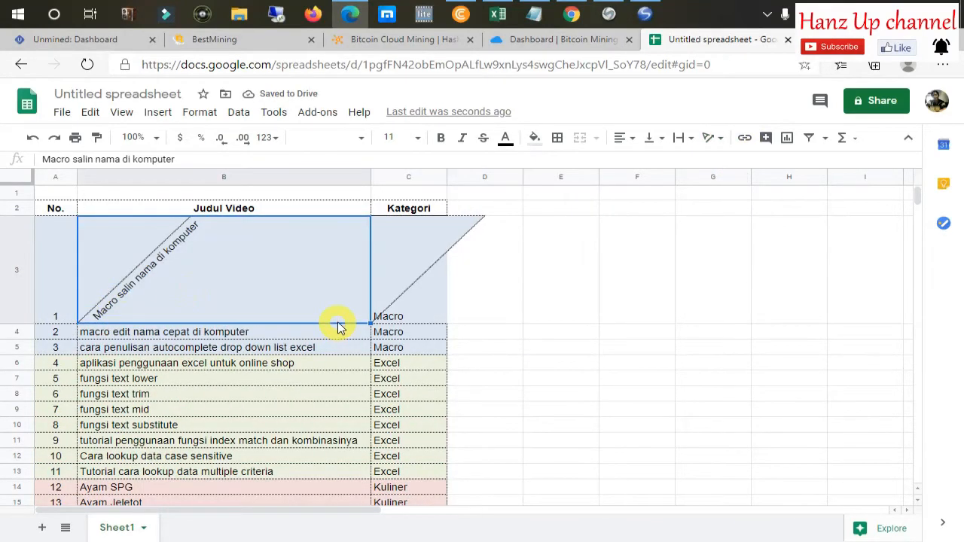
left_click(512, 333)
left_click(512, 268)
left_click(430, 273)
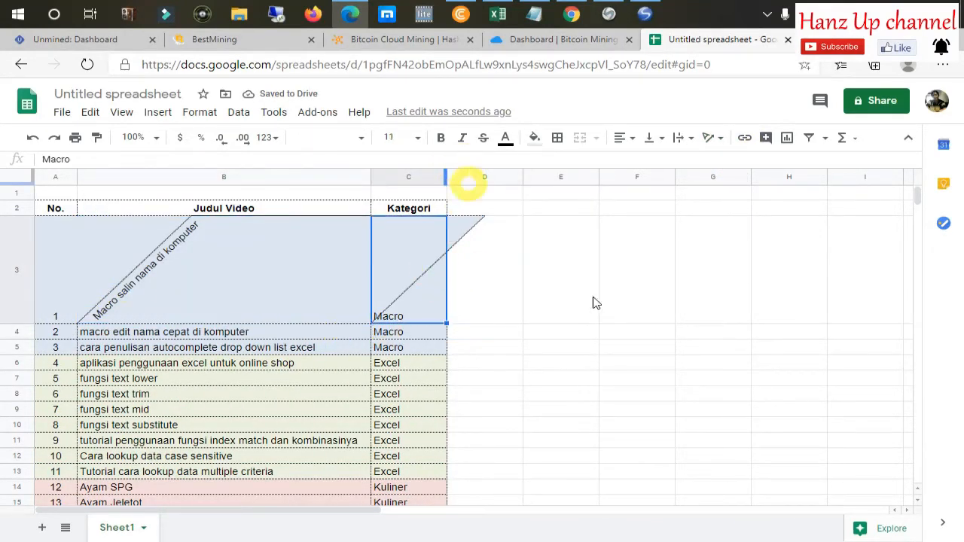
left_click(622, 281)
key("ctrl+z")
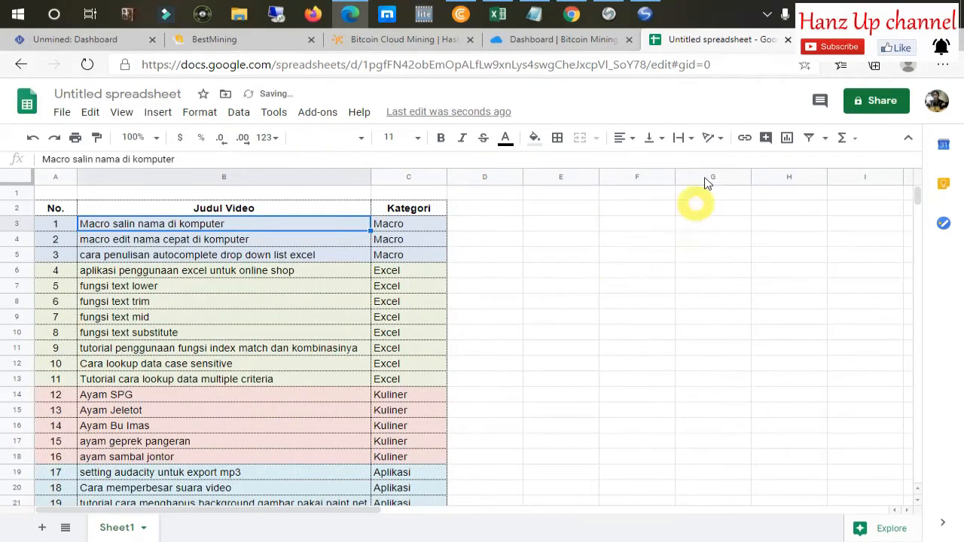
Rotate the text of cell B3 with the Stack vertically option, and undo the rotation
left_click(721, 143)
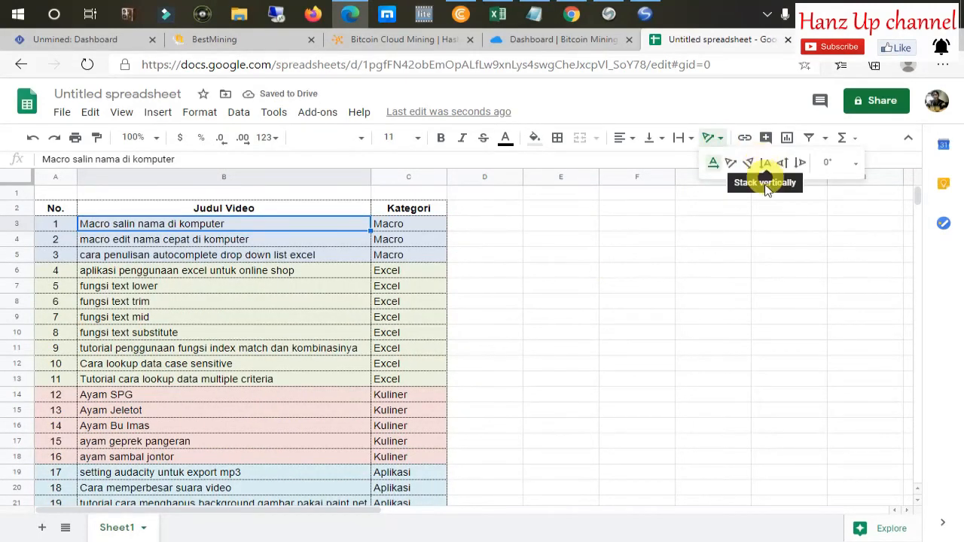
left_click(762, 162)
left_click(499, 318)
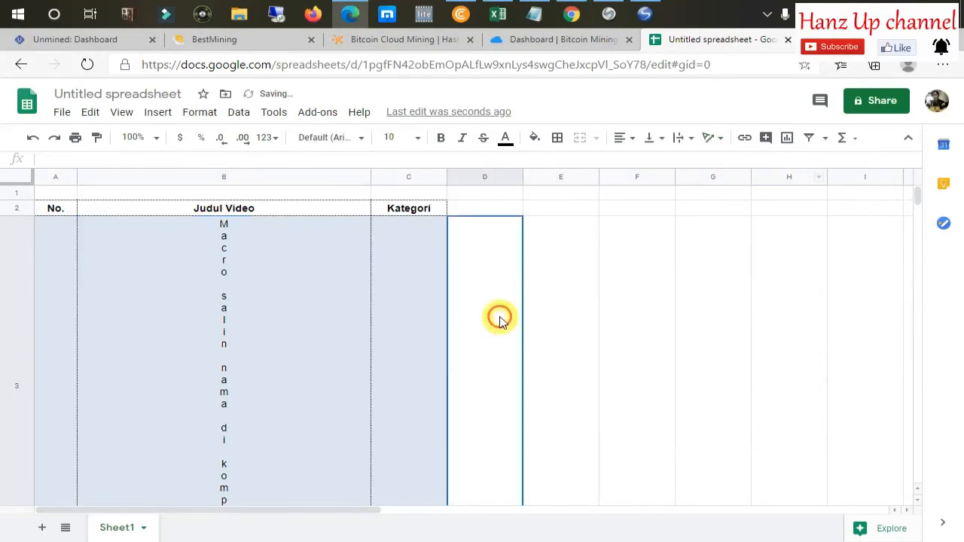
key("ctrl+z")
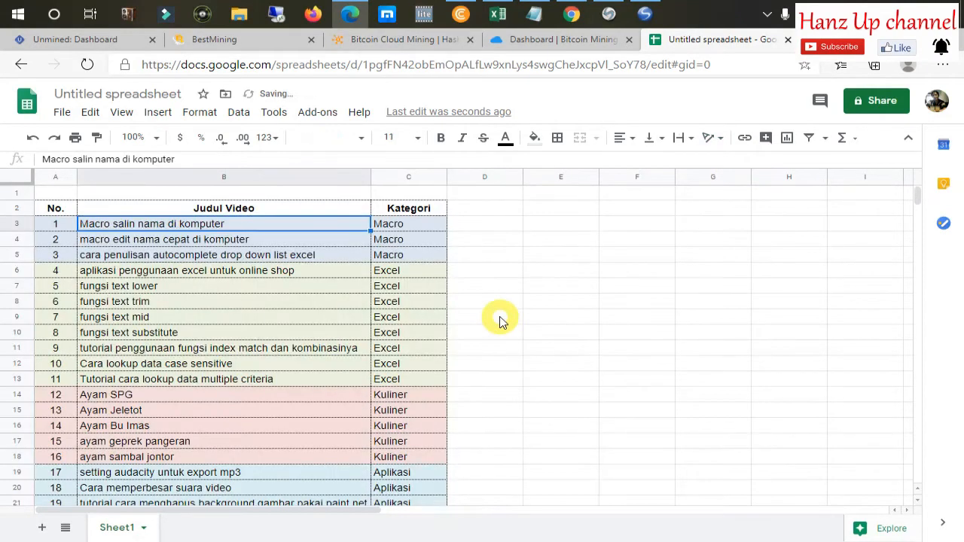
left_click(564, 238)
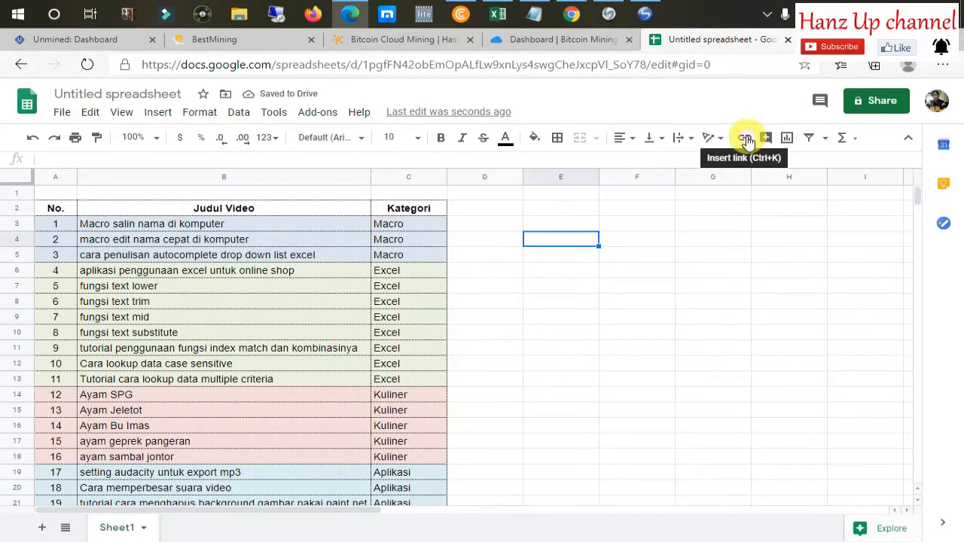
left_click(459, 223)
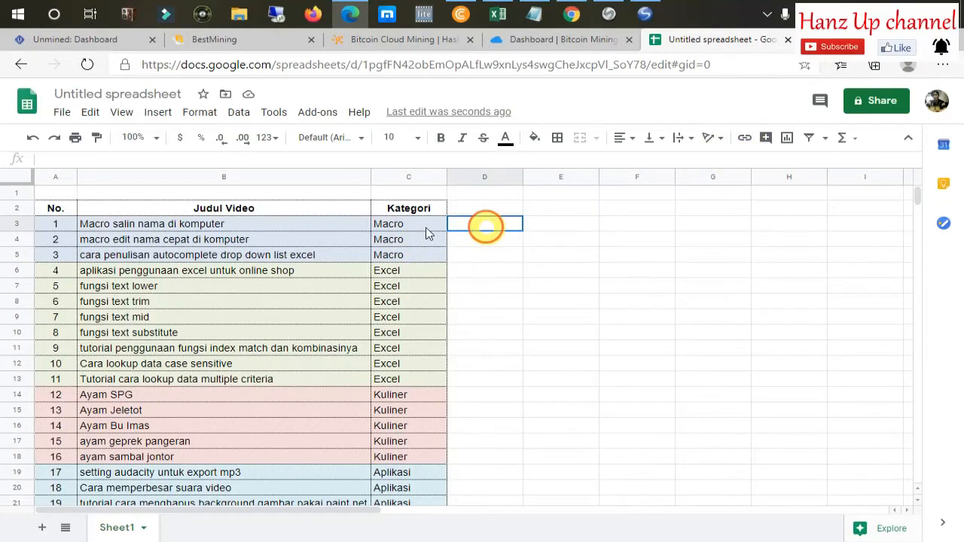
Open the link form for the first video title, cell B3, and dismiss it without adding a link
left_click(277, 224)
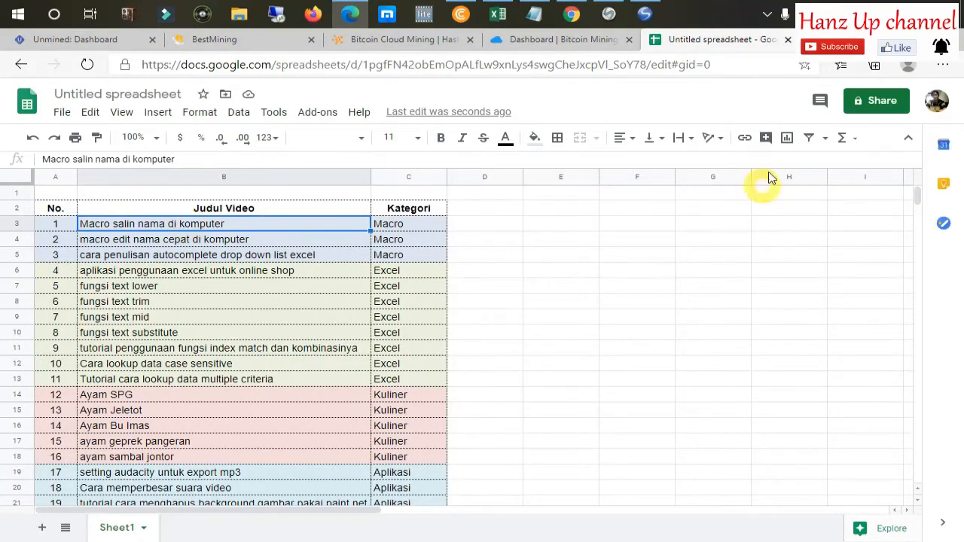
left_click(745, 139)
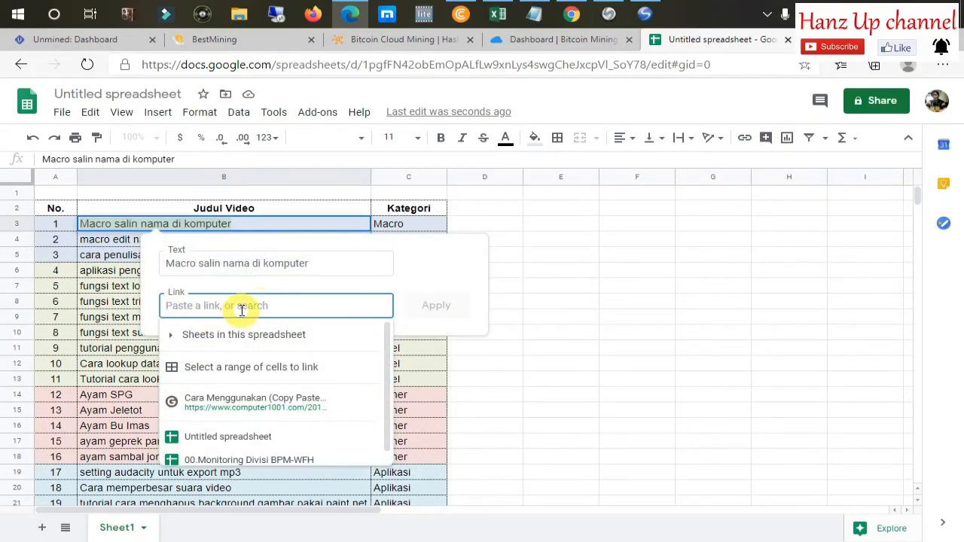
left_click(637, 348)
left_click(497, 213)
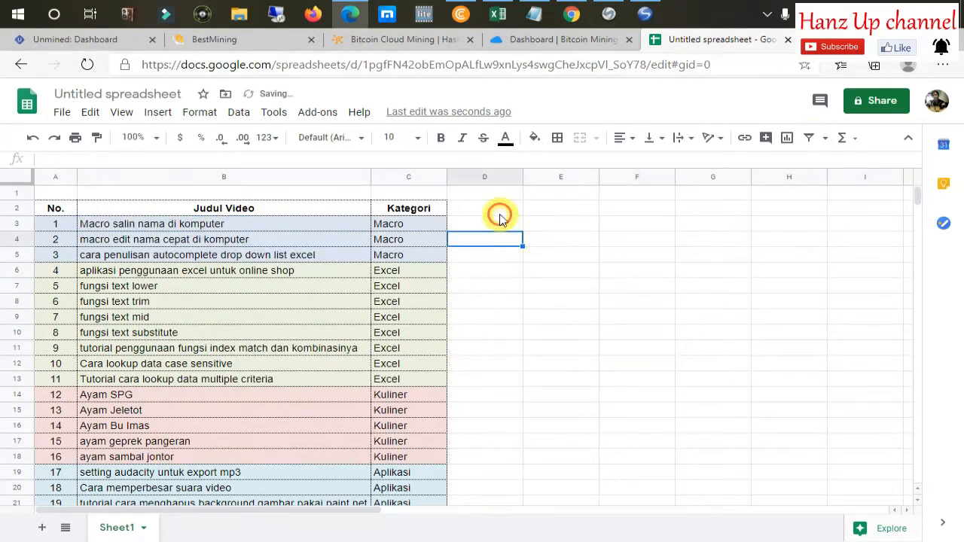
left_click(490, 229)
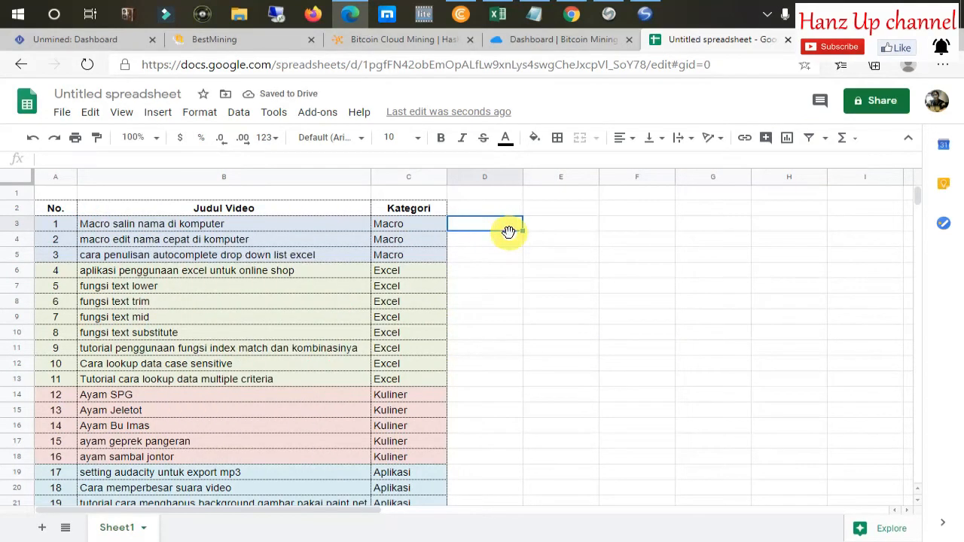
Draft the comment "tolong ditonton ya video ini" on the first video title, cell B3, and discard it
left_click(238, 229)
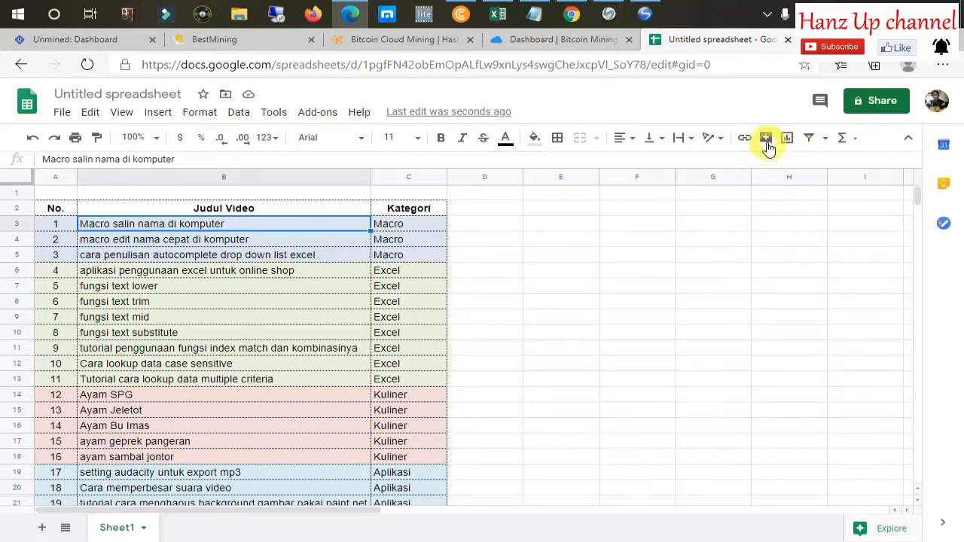
left_click(505, 286)
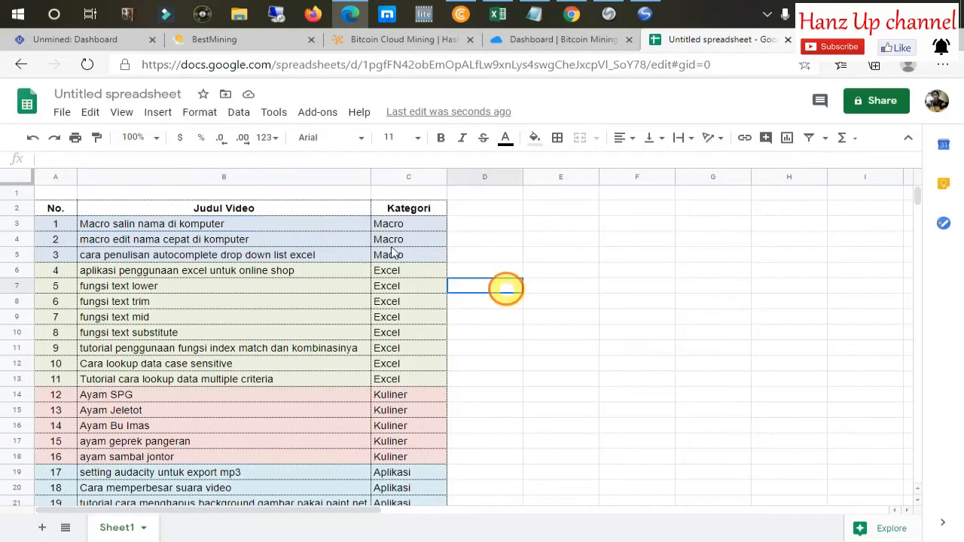
left_click(329, 222)
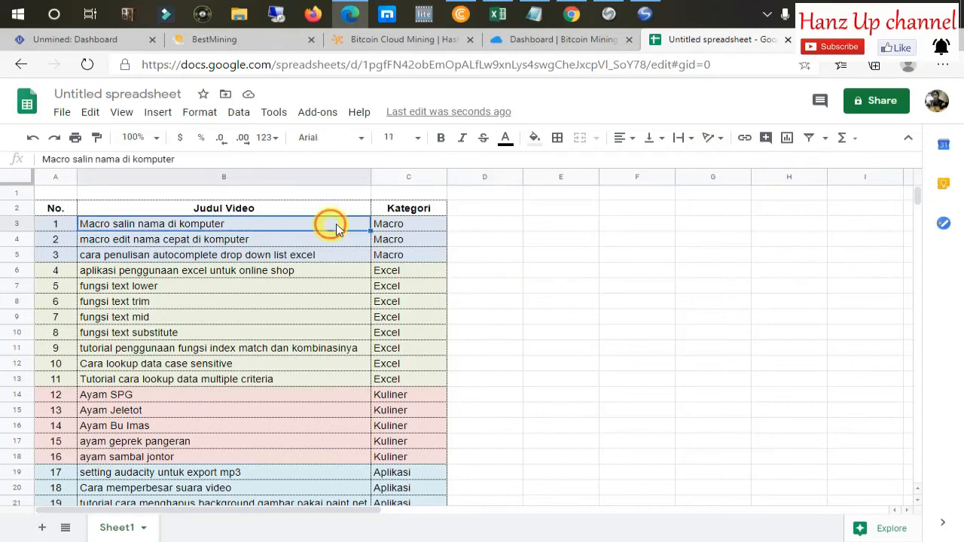
left_click(766, 137)
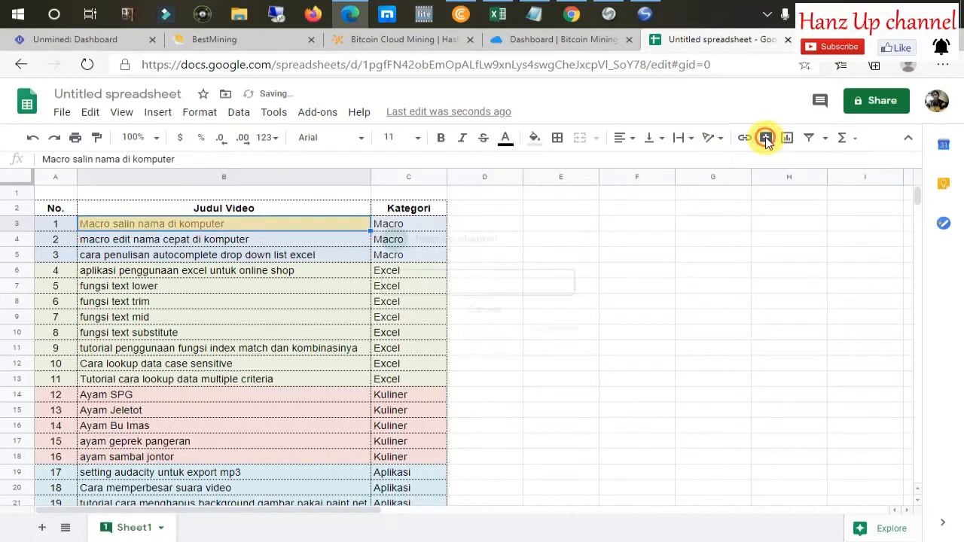
left_click(422, 279)
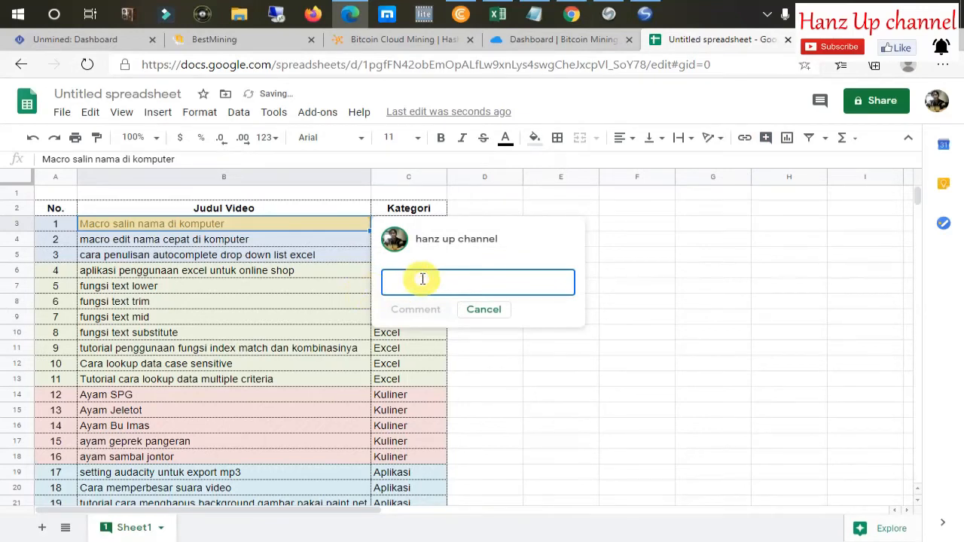
type("tolong ditonton ya video ini")
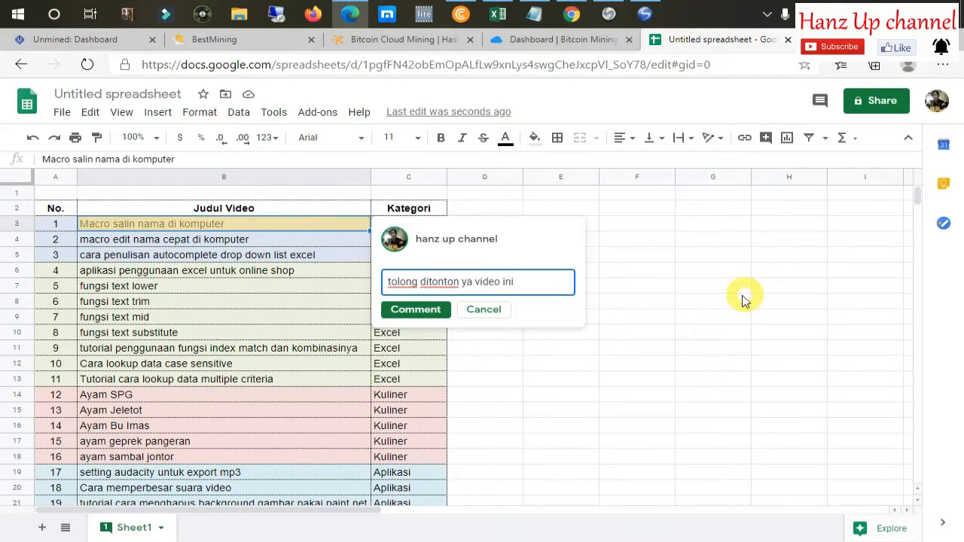
left_click(744, 300)
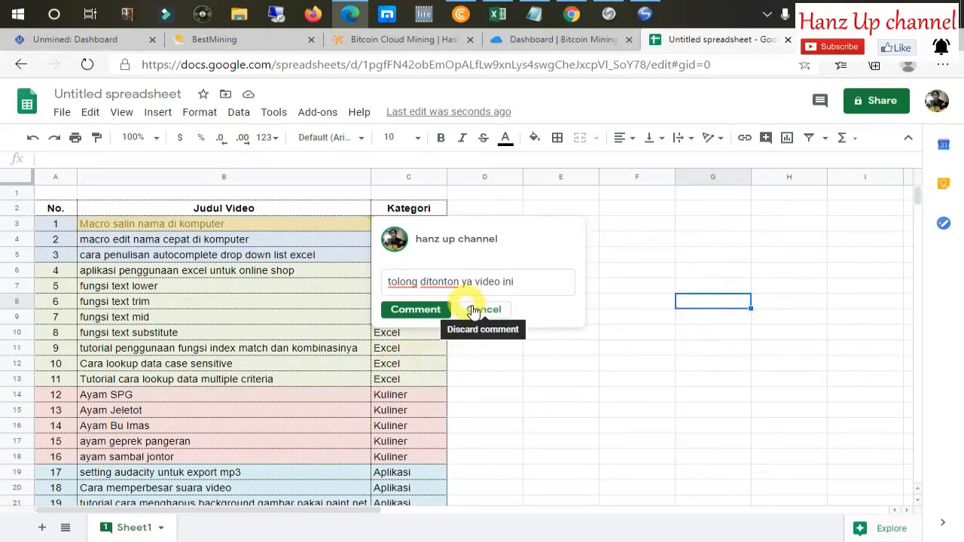
left_click(783, 271)
left_click(716, 301)
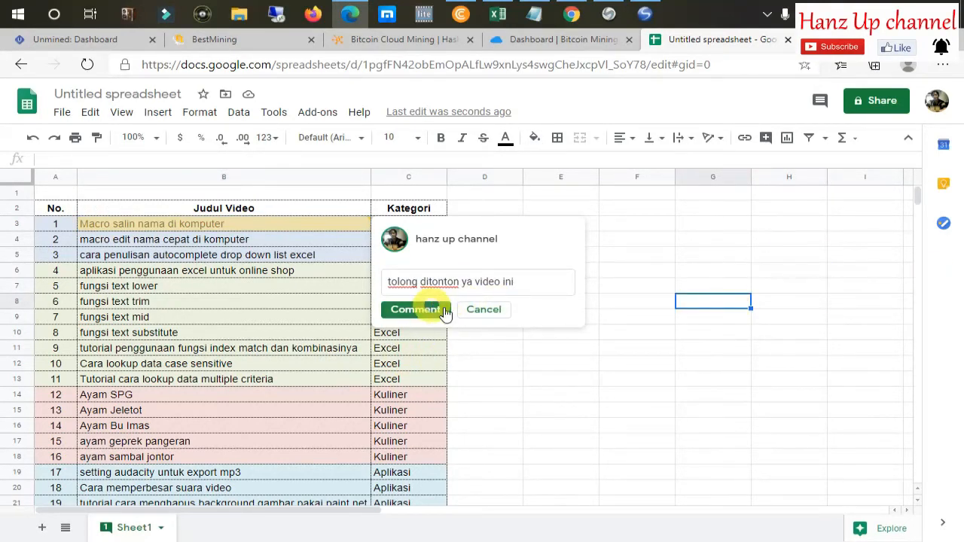
left_click(619, 302)
left_click(470, 310)
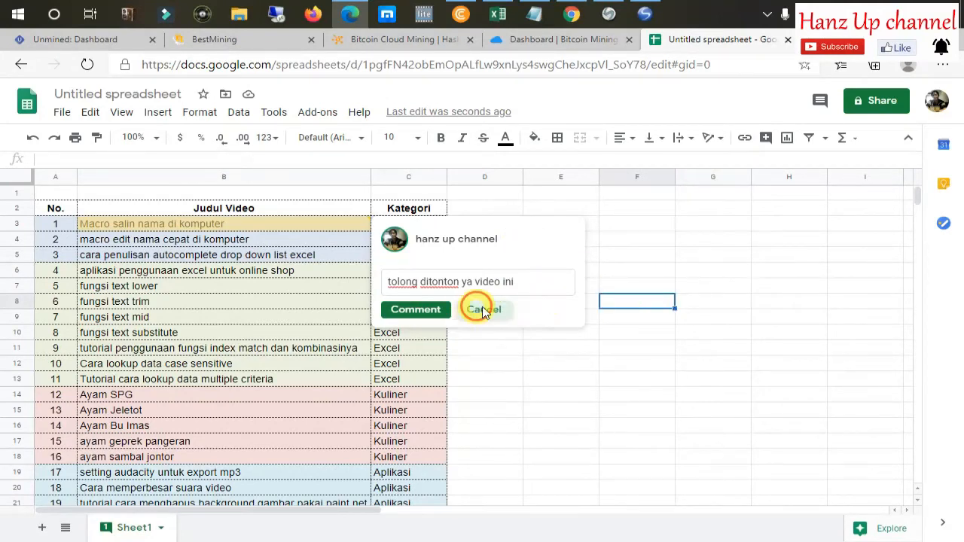
Insert a column chart that counts the videos per Kategori
left_click(273, 217)
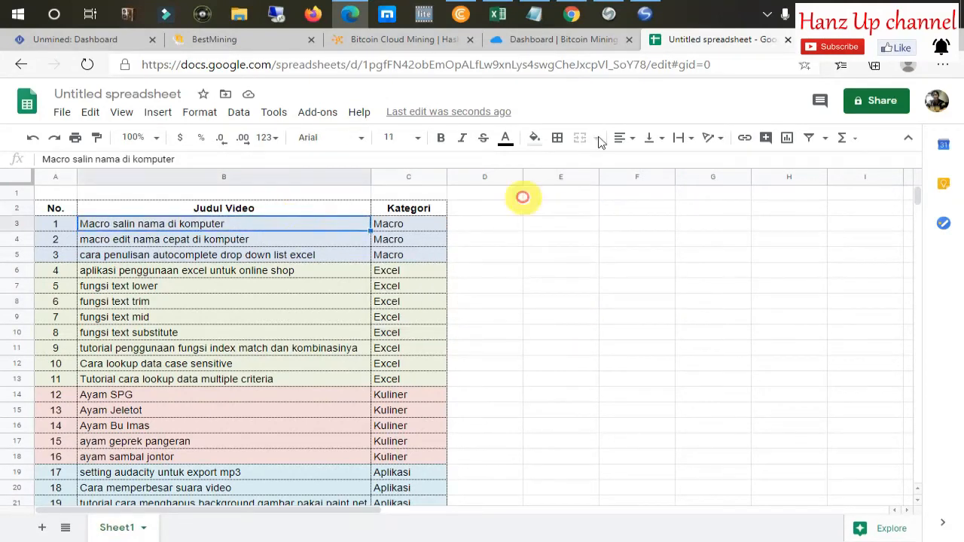
left_click(786, 139)
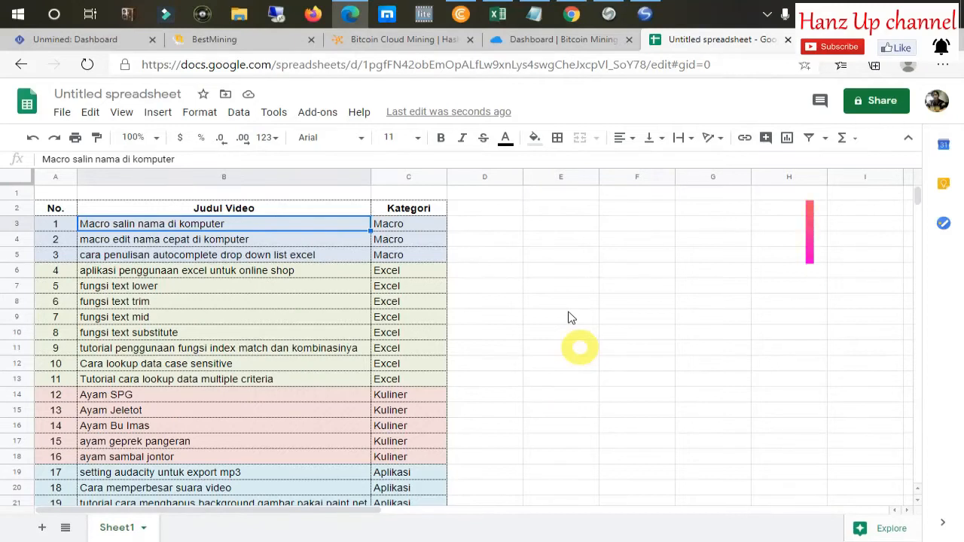
left_click(485, 256)
left_click(51, 211)
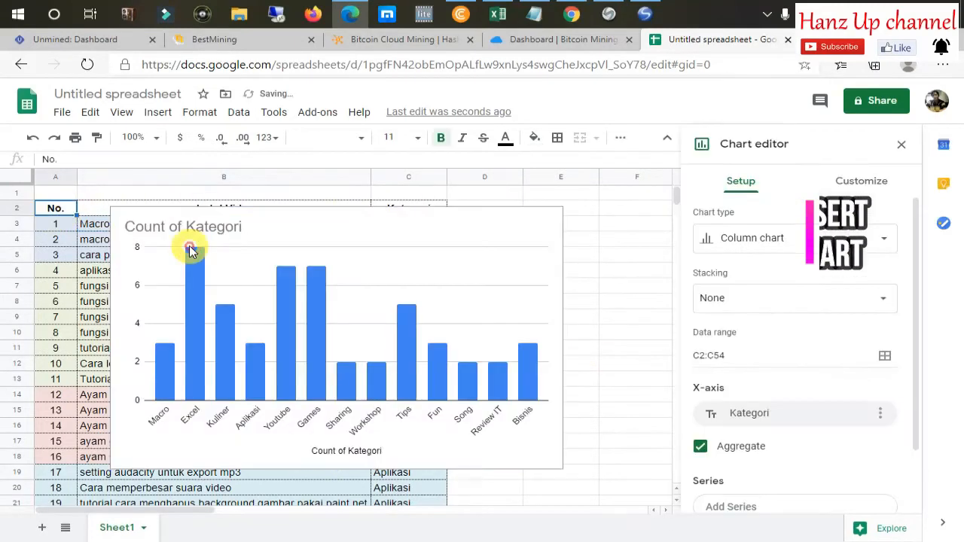
Close the chart editor and move the chart into empty columns D to I beside the table
left_click_drag(497, 216, 628, 234)
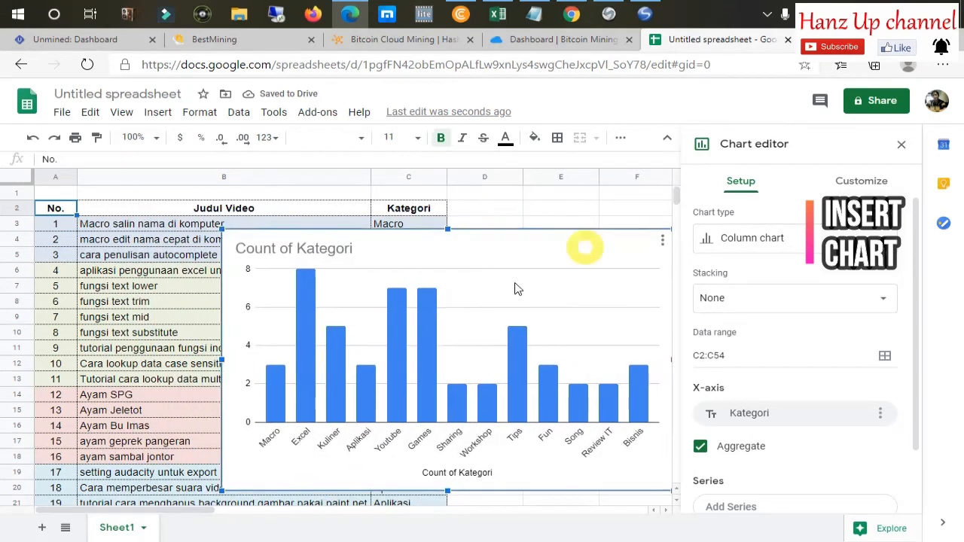
left_click_drag(384, 232, 539, 183)
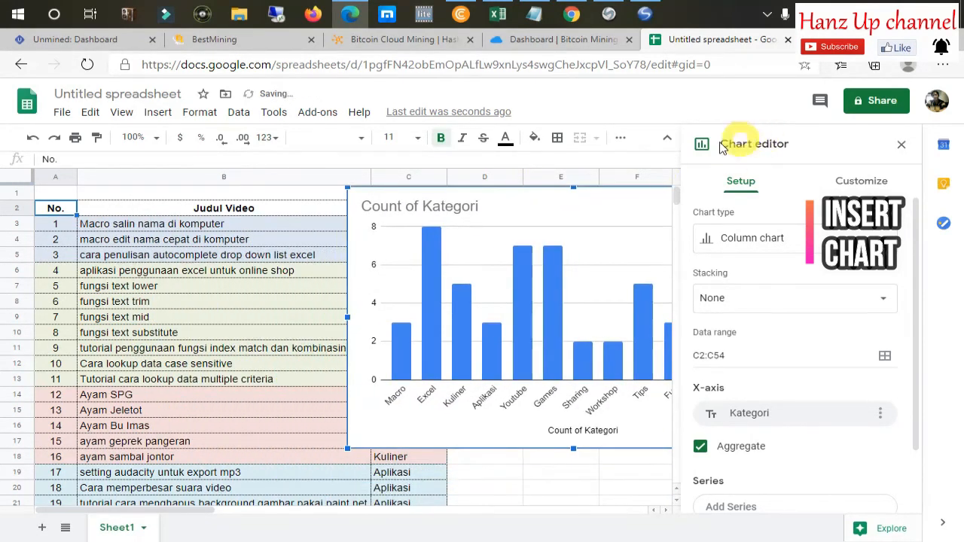
left_click(900, 144)
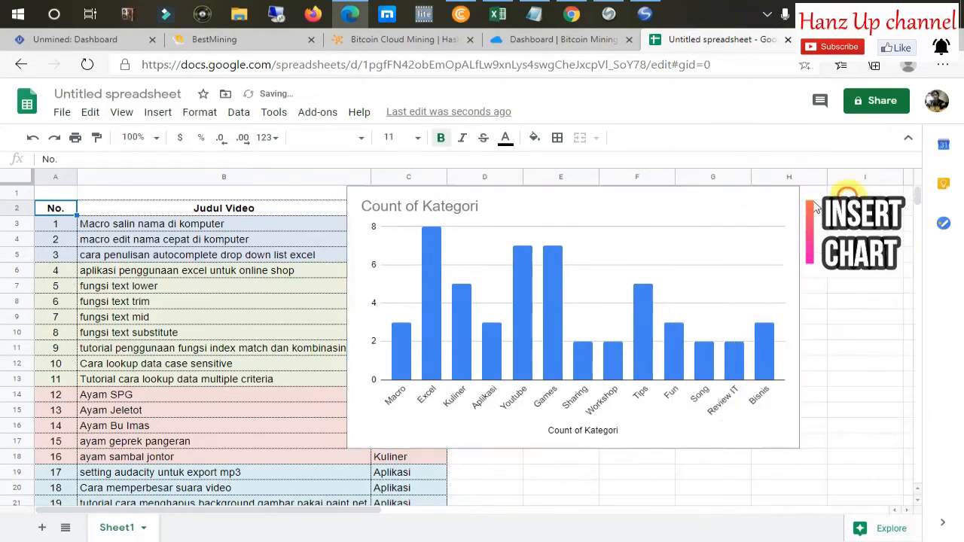
left_click(590, 197)
left_click_drag(623, 218, 688, 215)
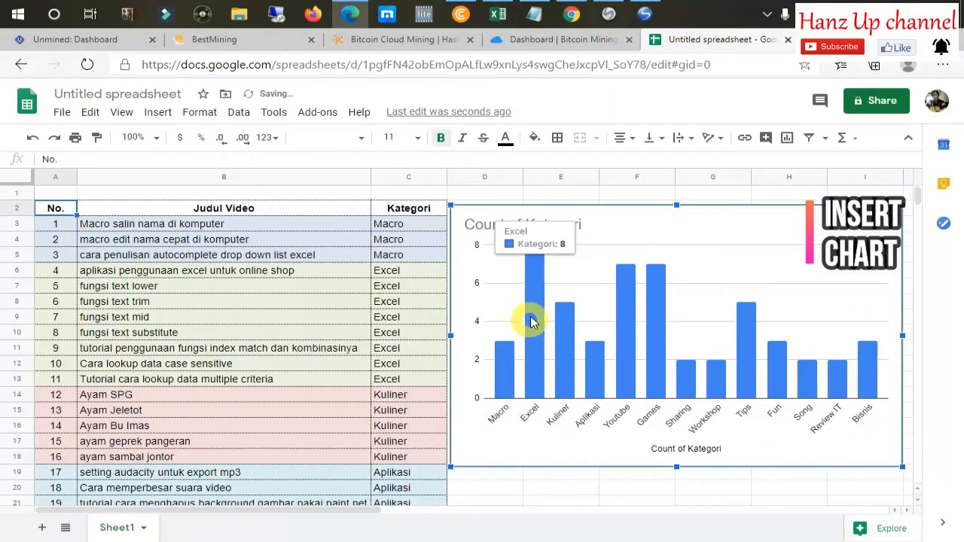
Select the Macro cells and the Excel cells in the Kategori column to compare their counts with the chart's bars
left_click(419, 228)
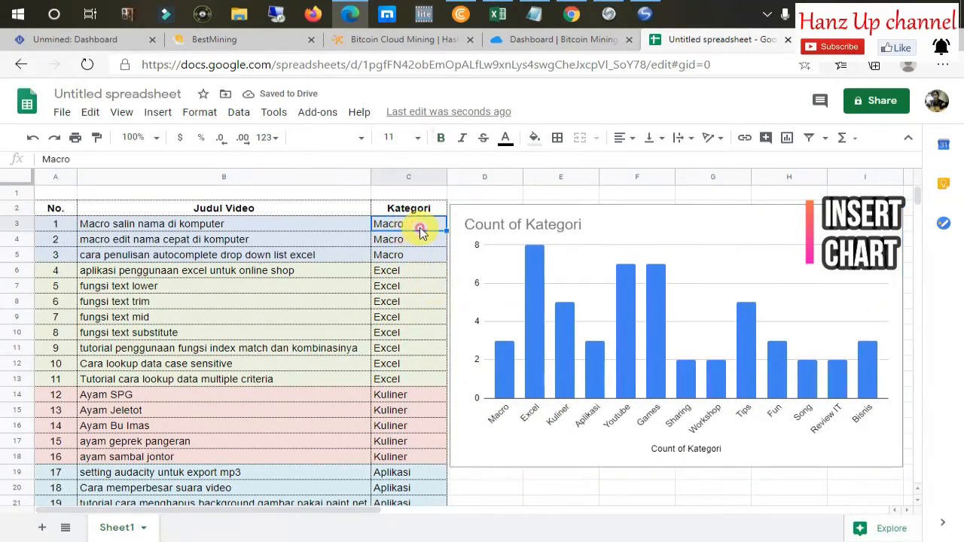
left_click_drag(399, 256, 403, 228)
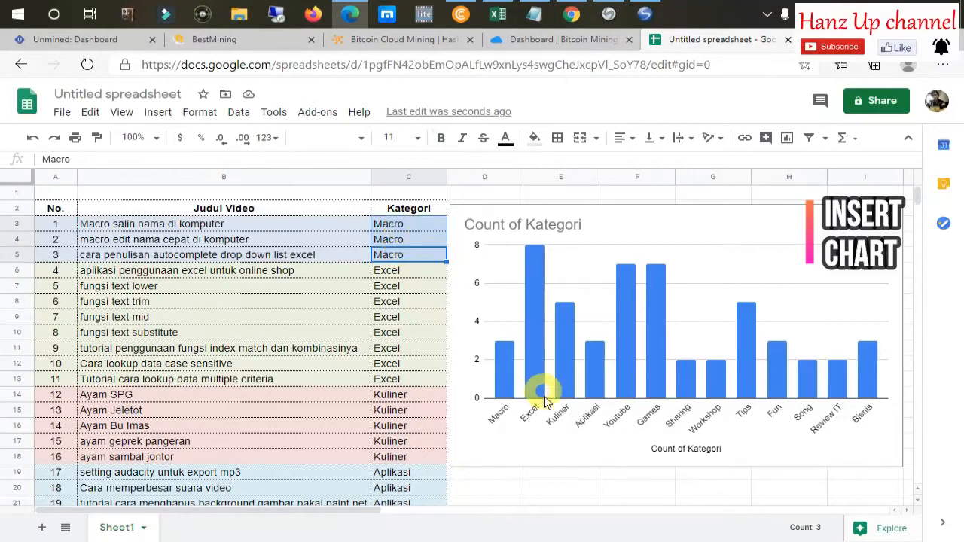
left_click_drag(399, 272, 403, 380)
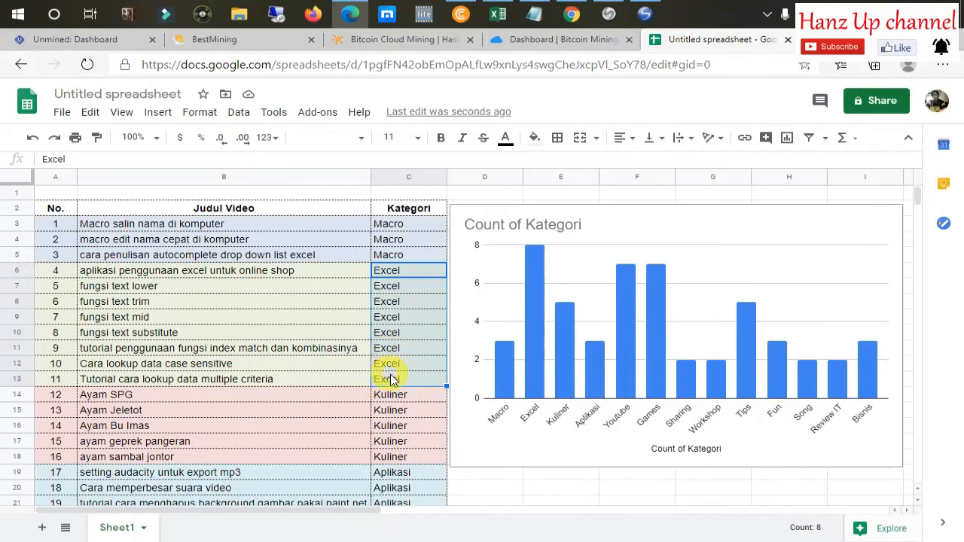
left_click(407, 239)
left_click(408, 304)
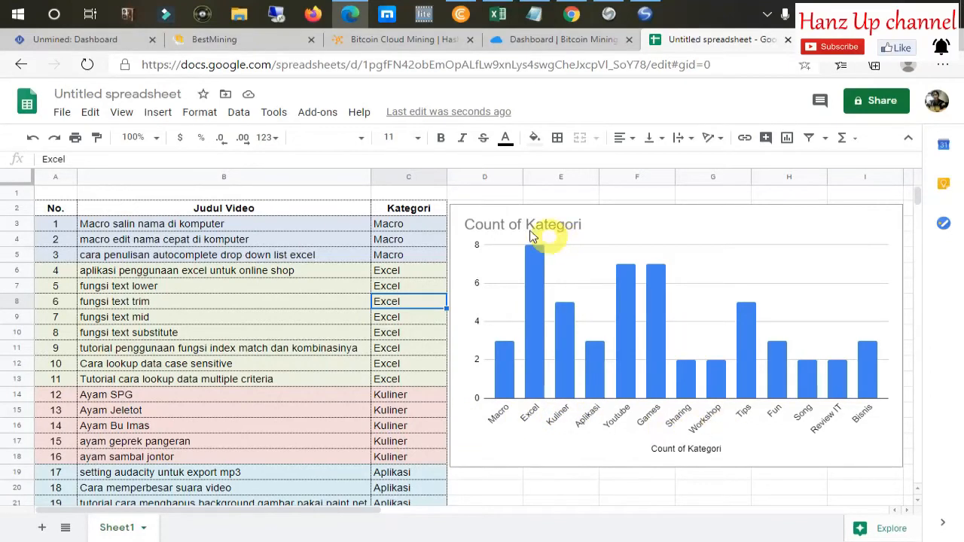
Delete the Count of Kategori chart from the sheet
left_click(869, 219)
left_click_drag(803, 216, 807, 212)
left_click(817, 207)
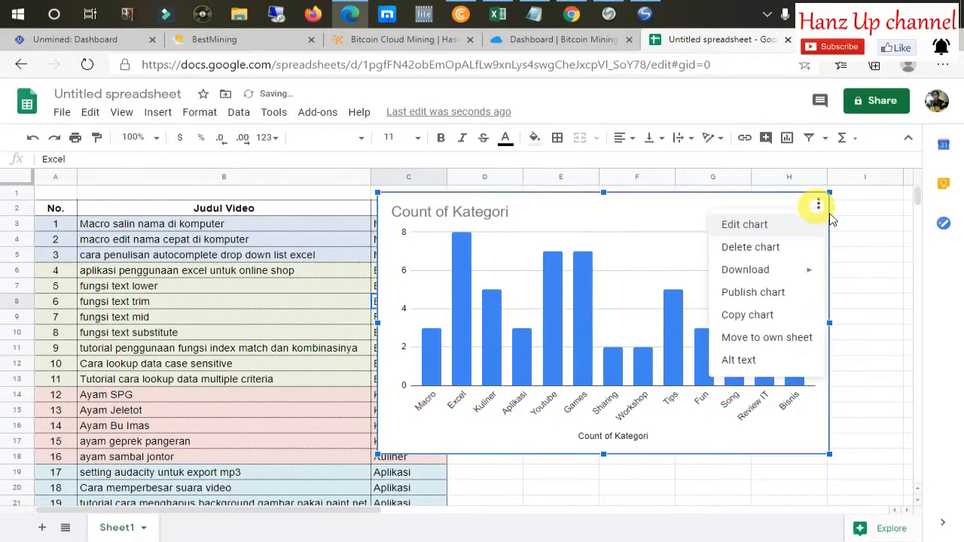
left_click(742, 247)
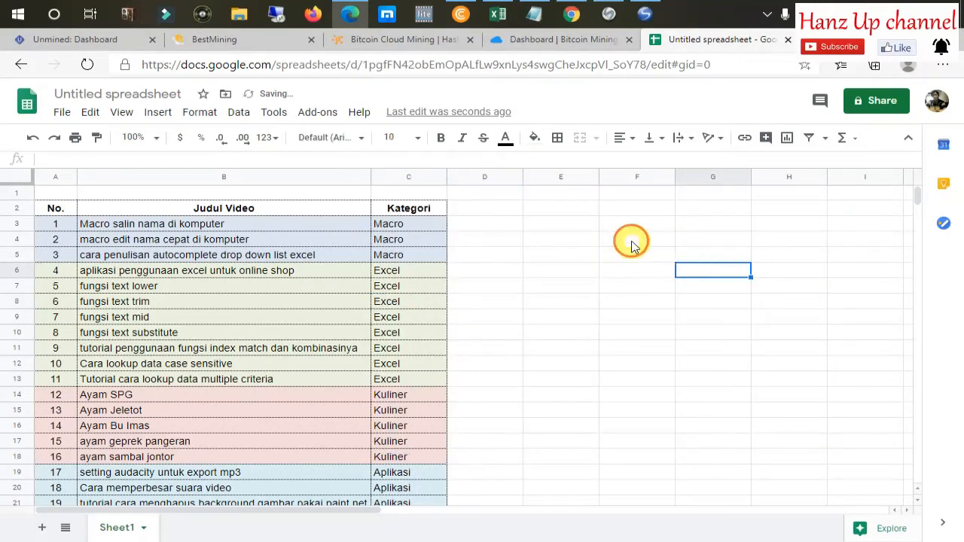
Create a new filter view from the header row A2:C2 and dismiss the introductory tip
left_click(400, 239)
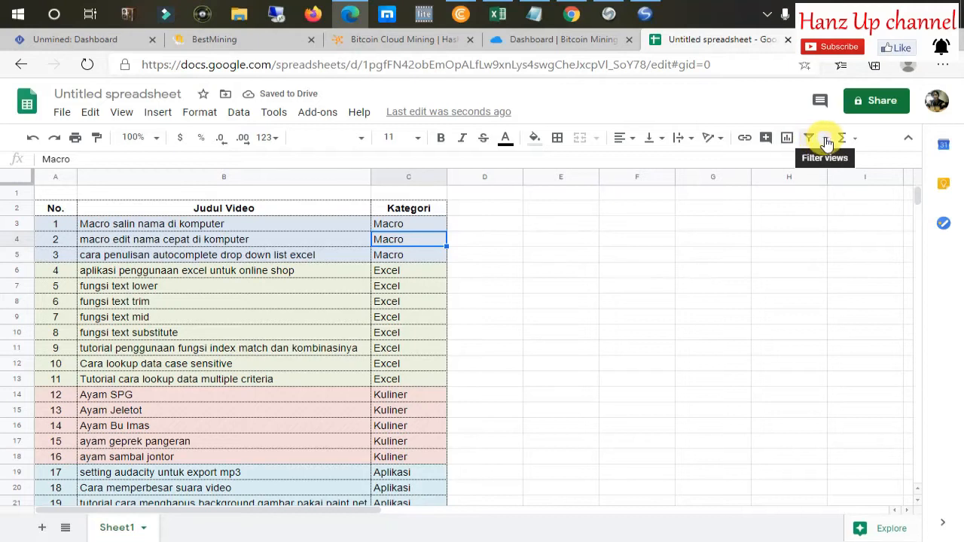
left_click(587, 240)
left_click_drag(42, 213, 216, 217)
left_click_drag(405, 208, 422, 202)
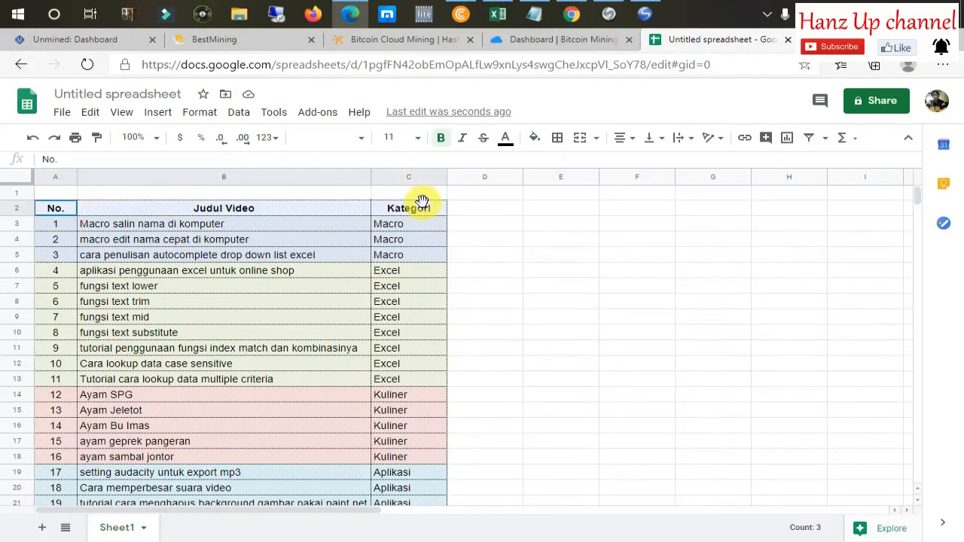
left_click(826, 142)
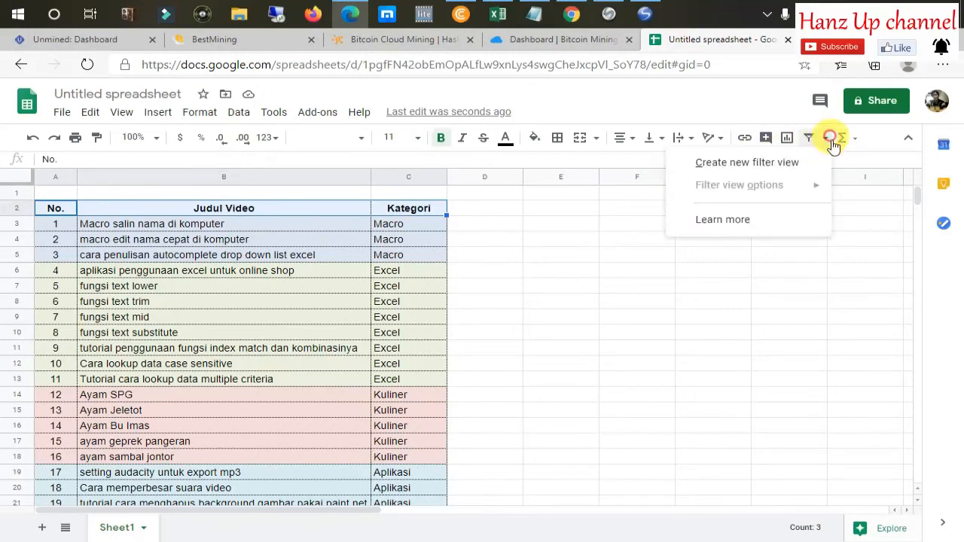
left_click(768, 165)
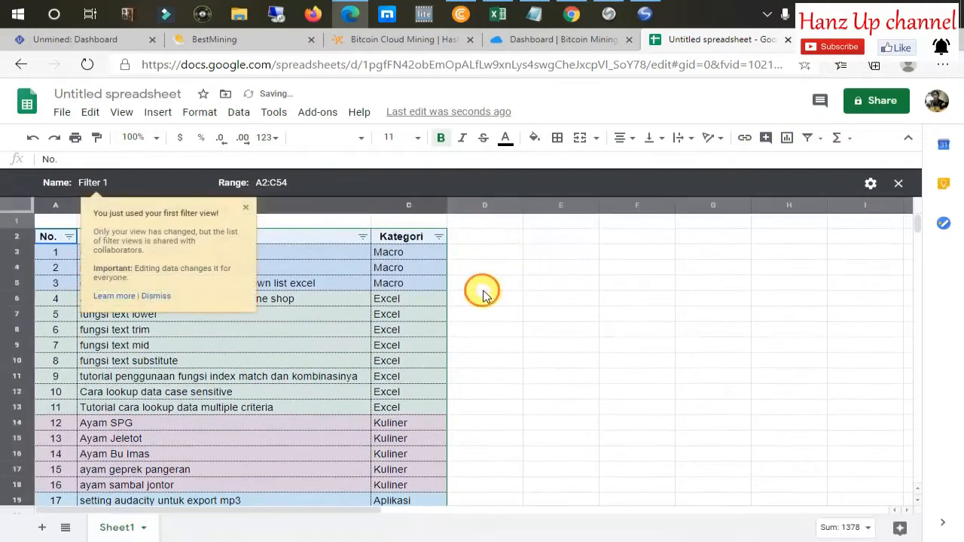
left_click(515, 258)
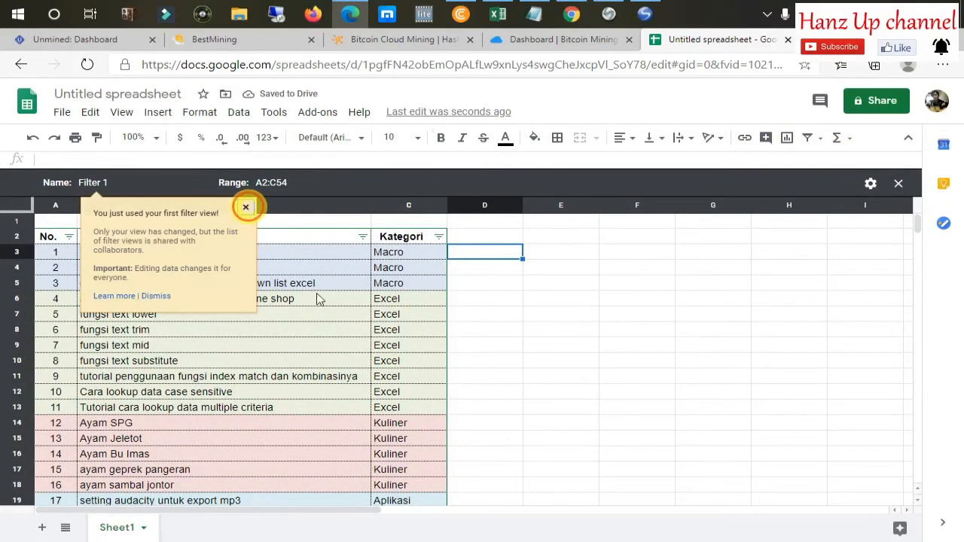
left_click(462, 267)
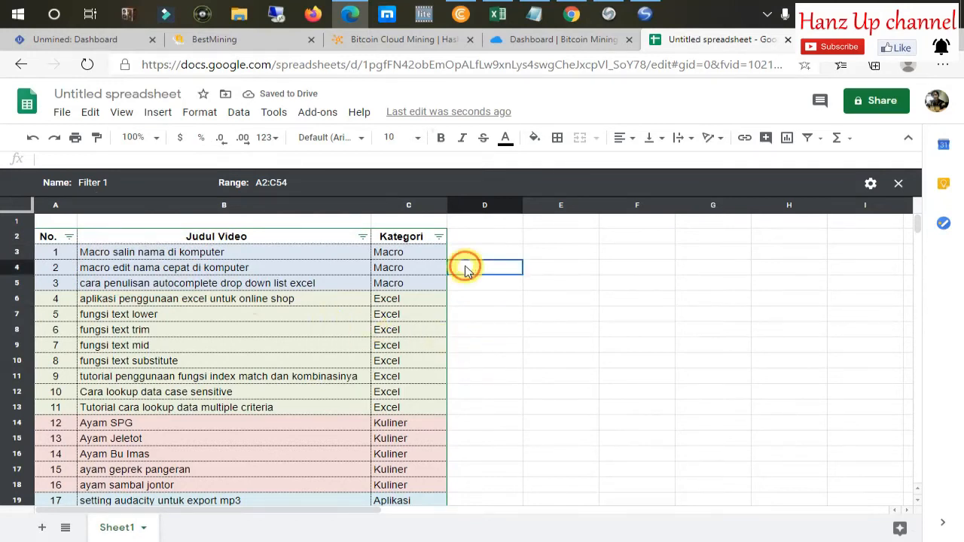
left_click(474, 241)
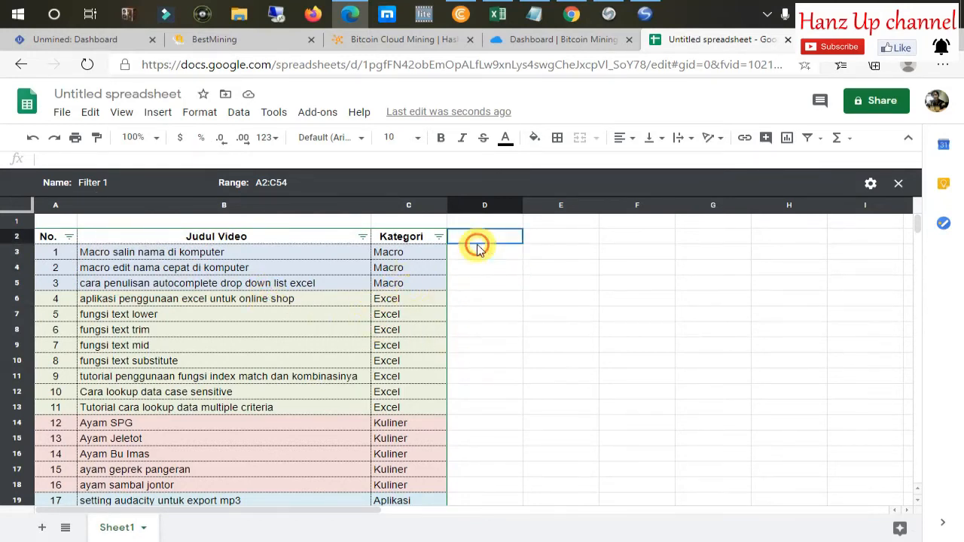
left_click(426, 253)
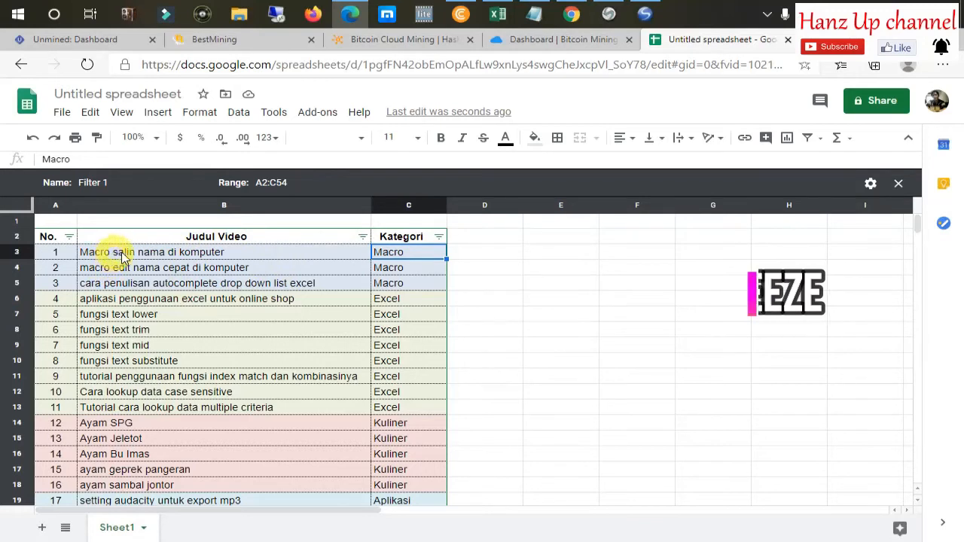
left_click(200, 114)
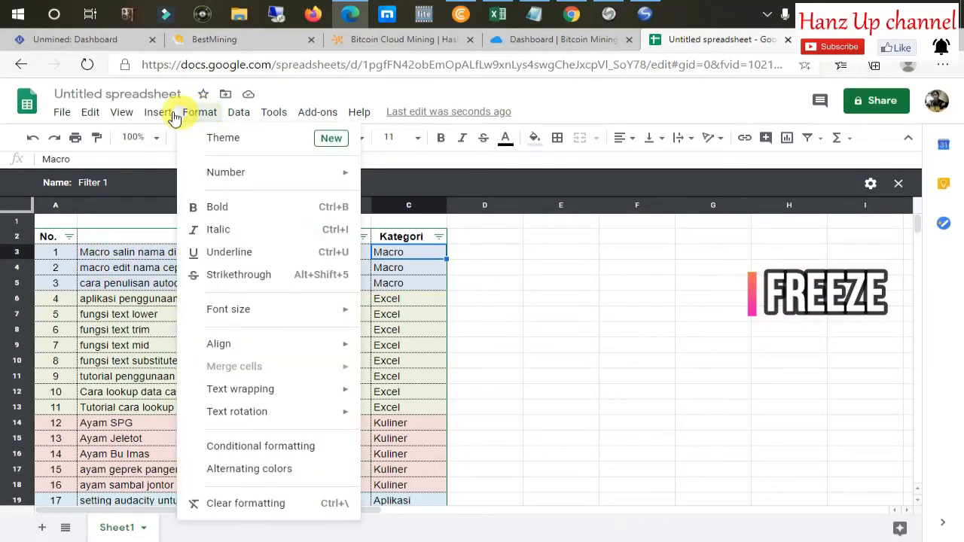
mouse_move(132, 124)
mouse_move(150, 140)
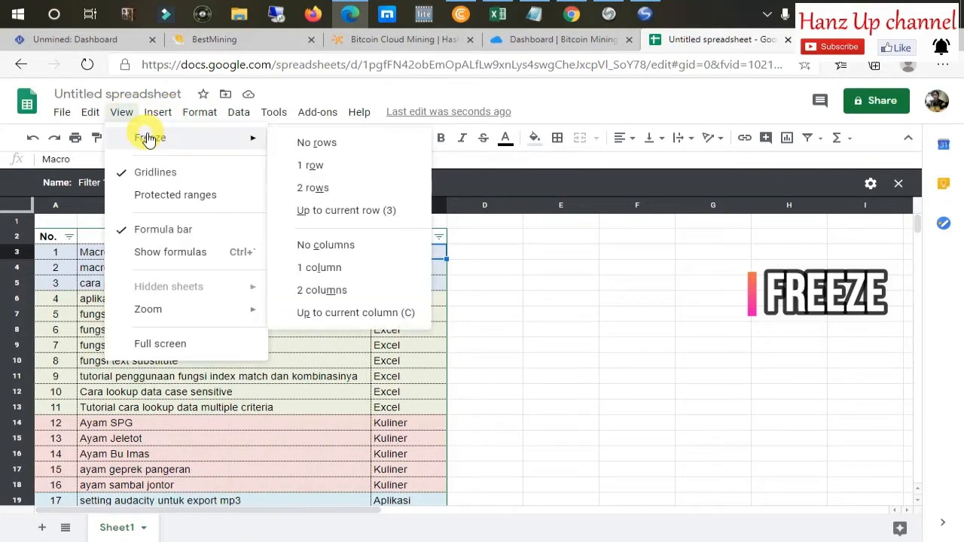
left_click(637, 314)
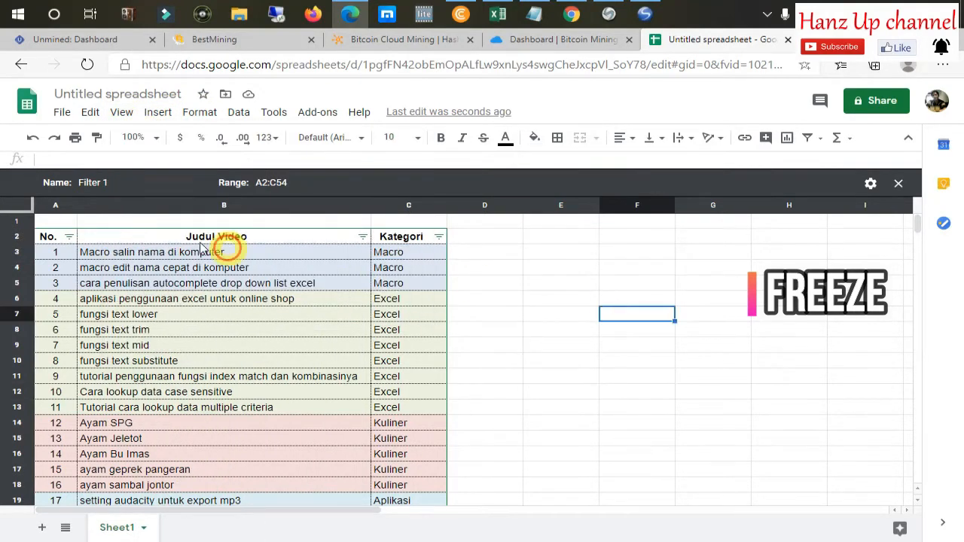
left_click(118, 254)
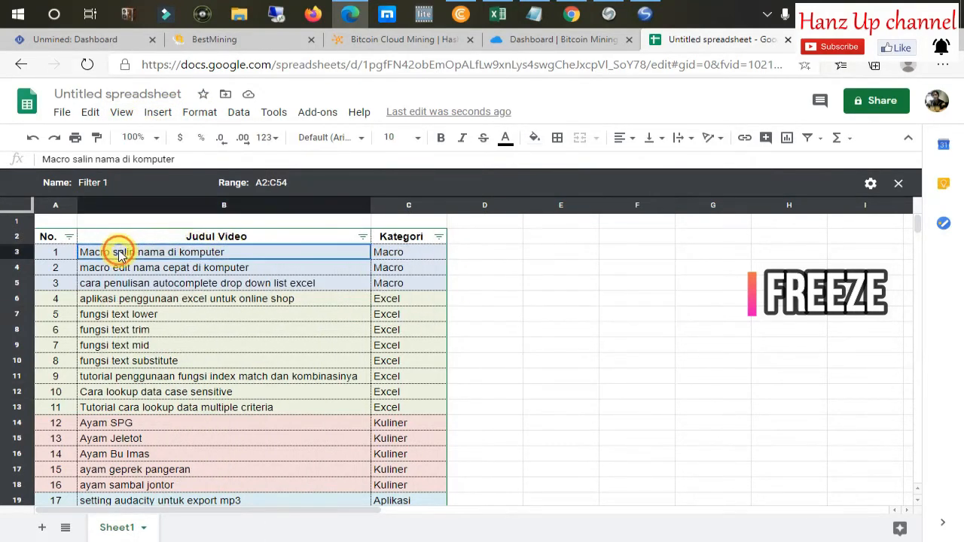
Freeze only the first row of the sheet and reselect the first Macro cell, C3
left_click(413, 253)
left_click(123, 113)
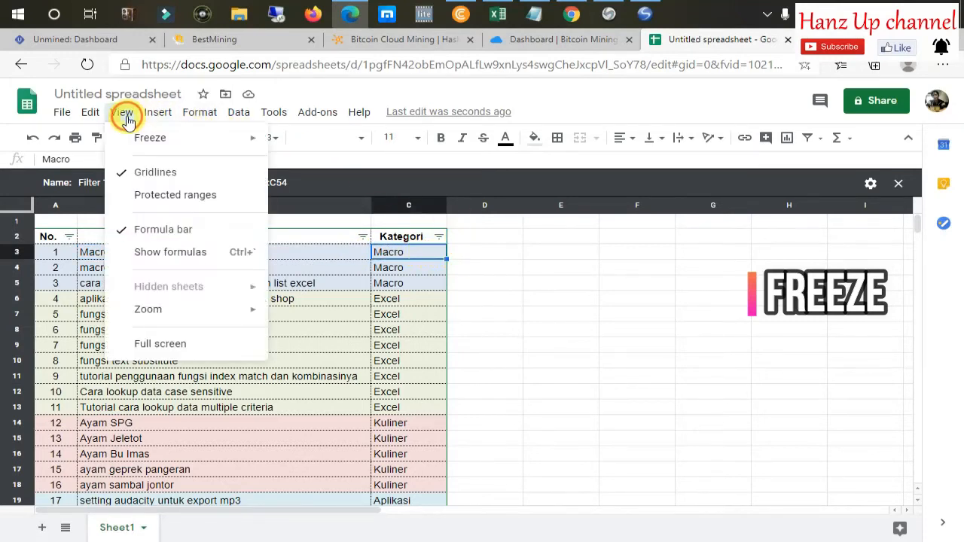
left_click(155, 140)
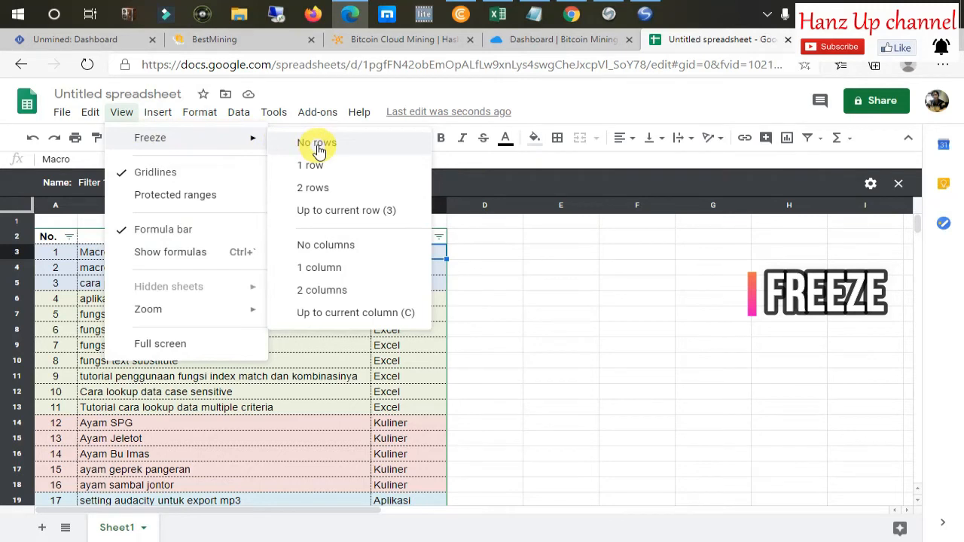
left_click(334, 171)
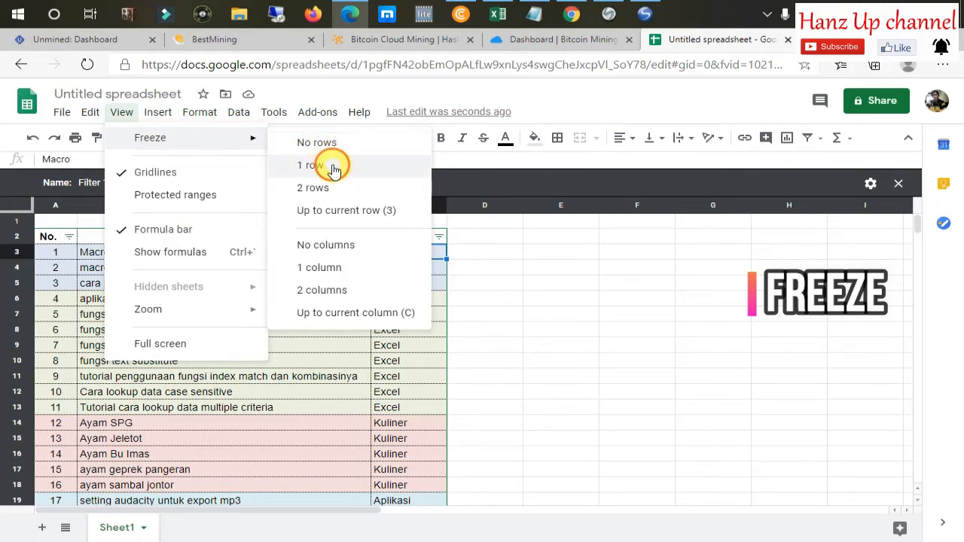
left_click(333, 167)
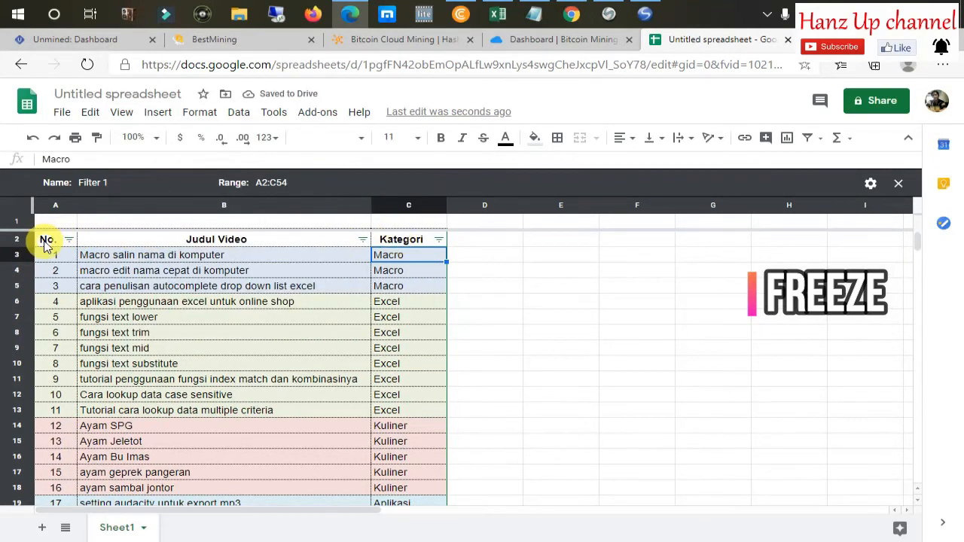
left_click(494, 273)
key("Up")
key("Left")
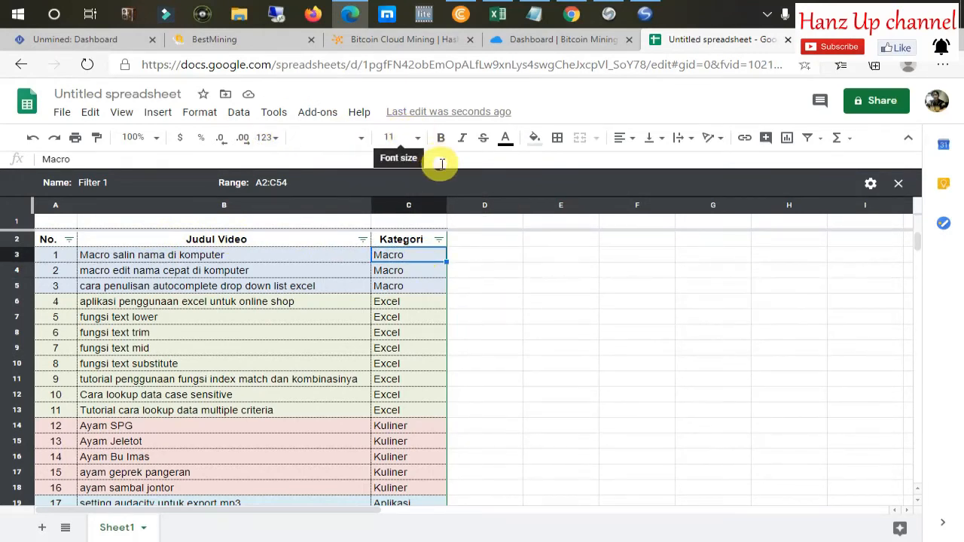
Freeze the first two rows so the No., Judul Video and Kategori header stays fixed, and check the Kategori header cell
left_click(122, 112)
mouse_move(157, 112)
mouse_move(122, 112)
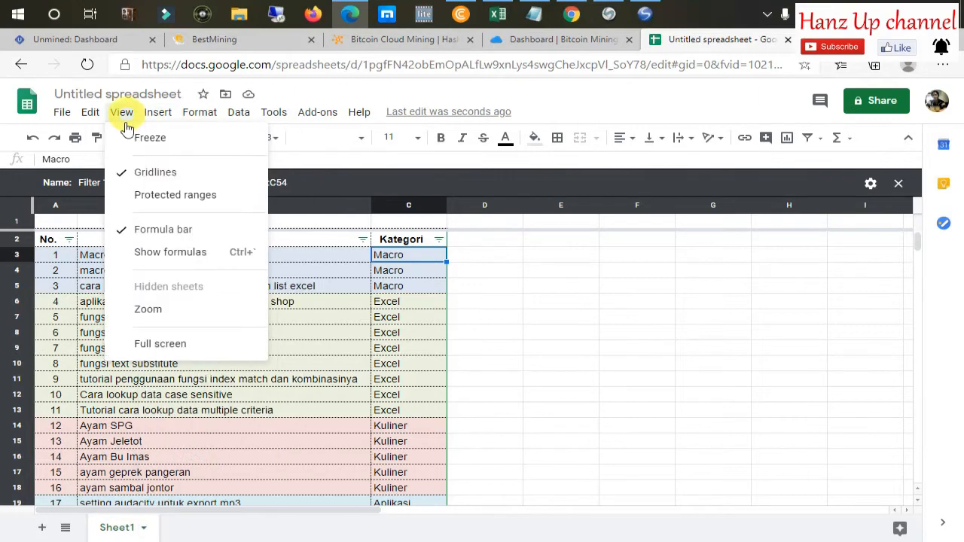
mouse_move(183, 139)
left_click(322, 189)
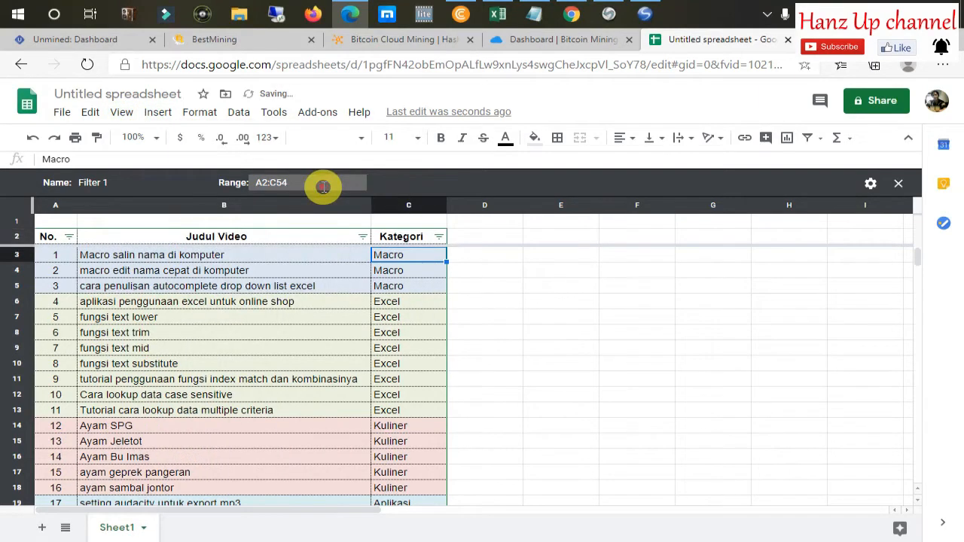
left_click(535, 290)
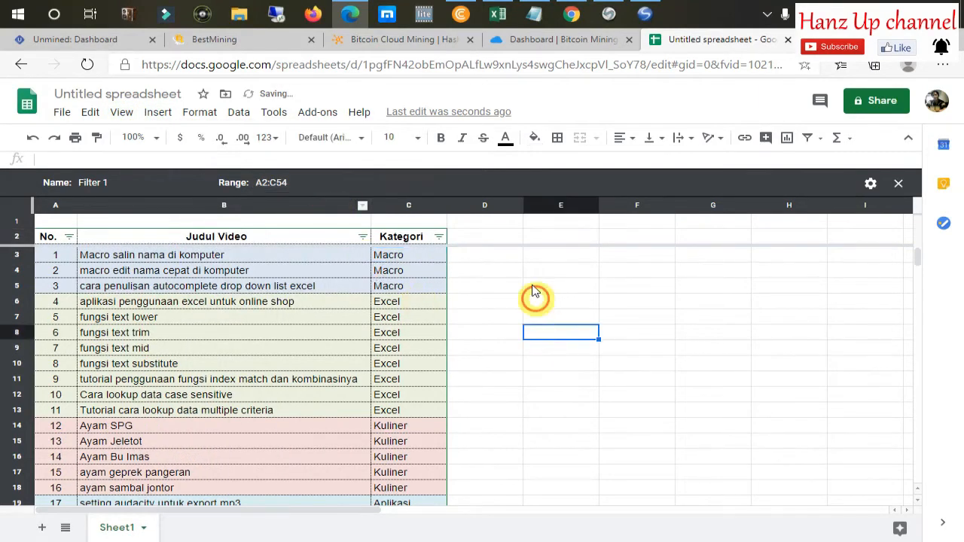
left_click(376, 224)
left_click(398, 237)
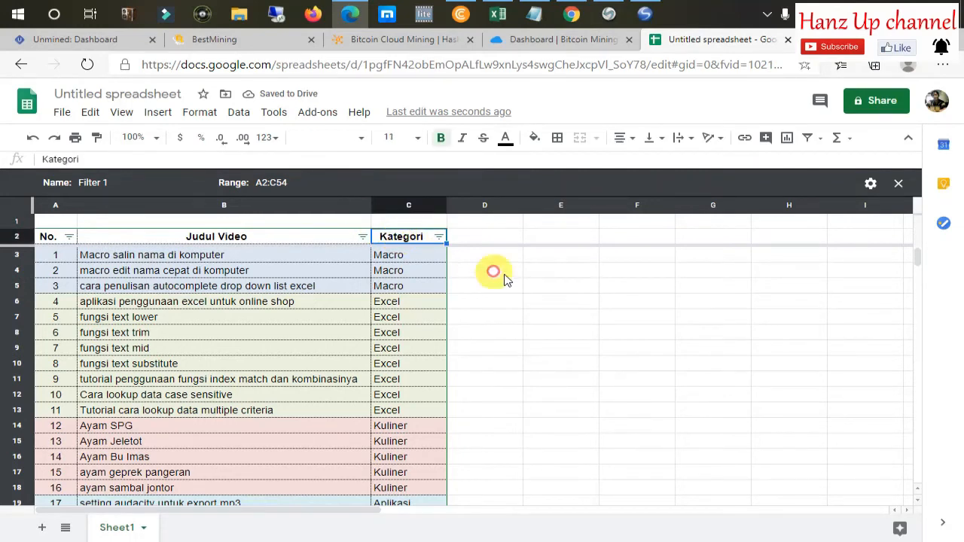
left_click(490, 236)
Freeze the sheet up to the current row 3 from the first Macro cell, C3
left_click(399, 257)
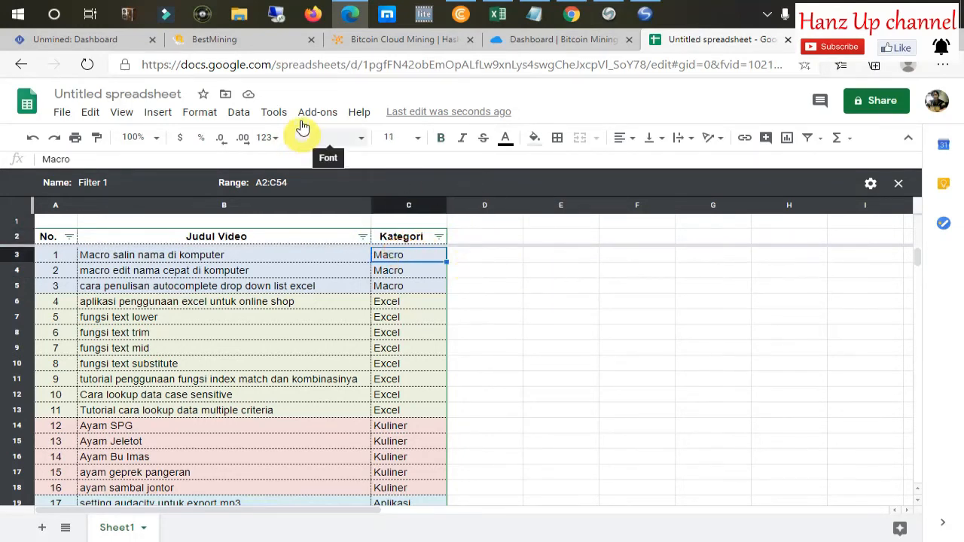
left_click(121, 112)
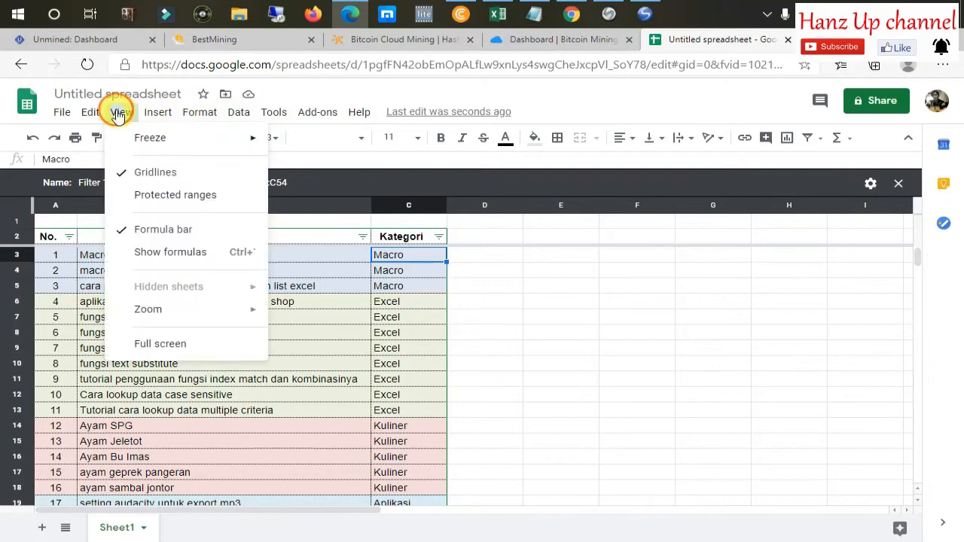
mouse_move(168, 138)
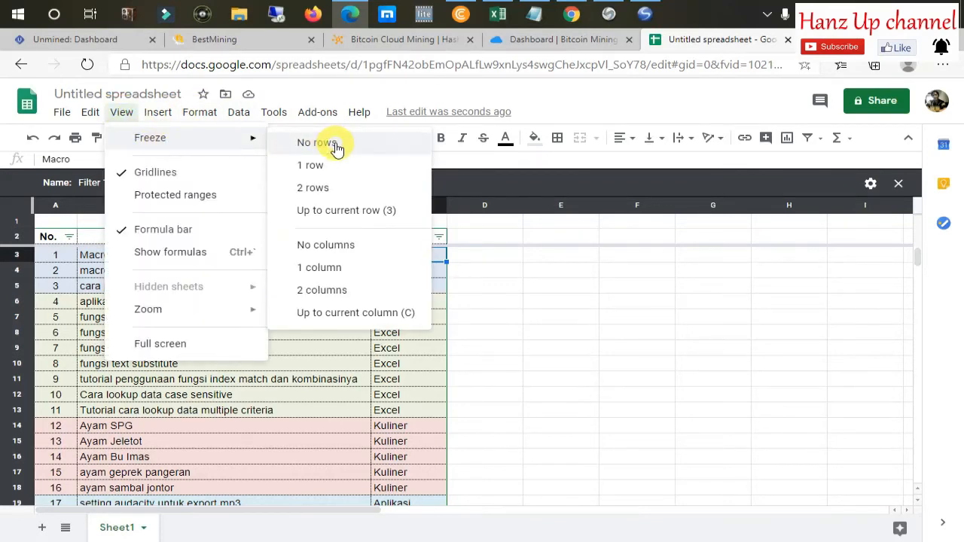
left_click(356, 212)
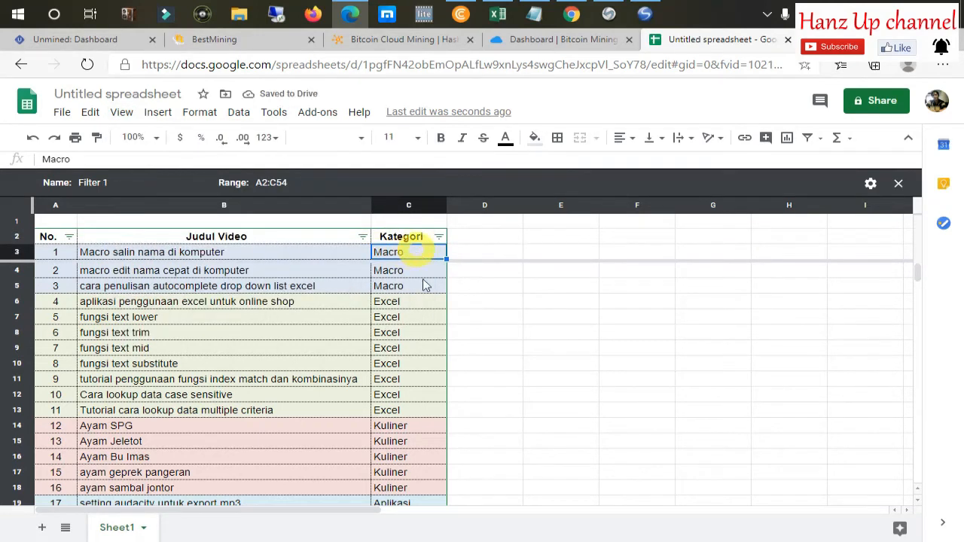
Freeze the sheet up to the current row 9 from the Excel cell C9
left_click(395, 349)
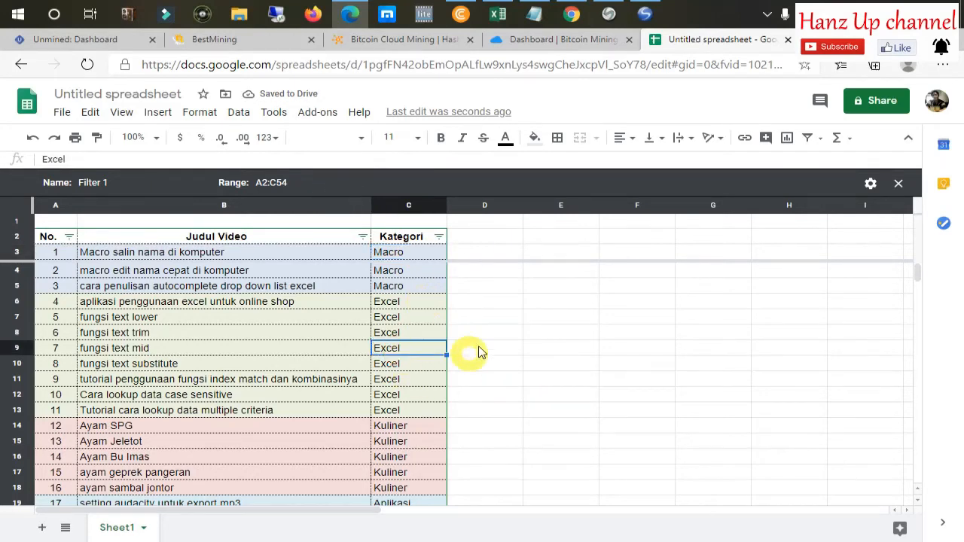
scroll(482, 346, "down", 4)
scroll(481, 346, "up", 4)
scroll(482, 346, "down", 3)
scroll(482, 347, "up", 3)
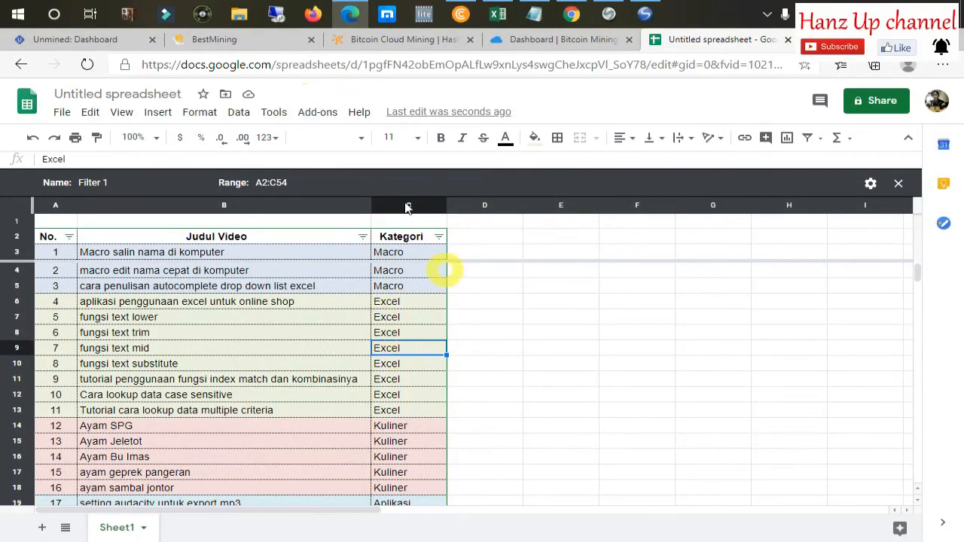
left_click(121, 111)
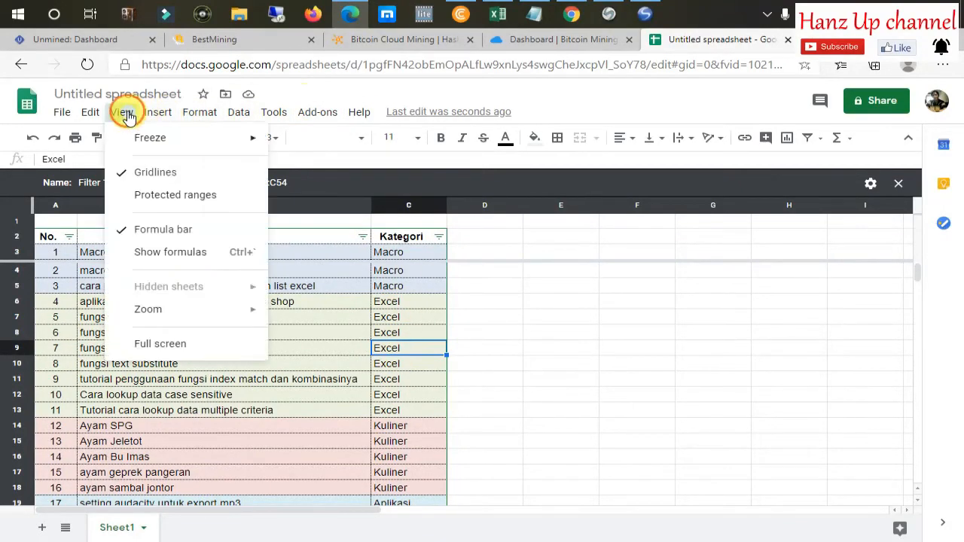
left_click(154, 140)
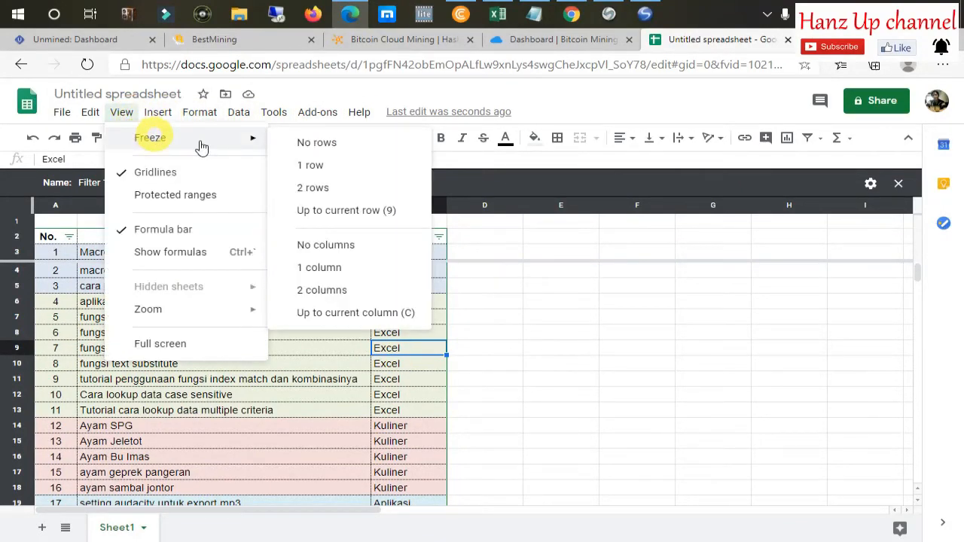
left_click(377, 213)
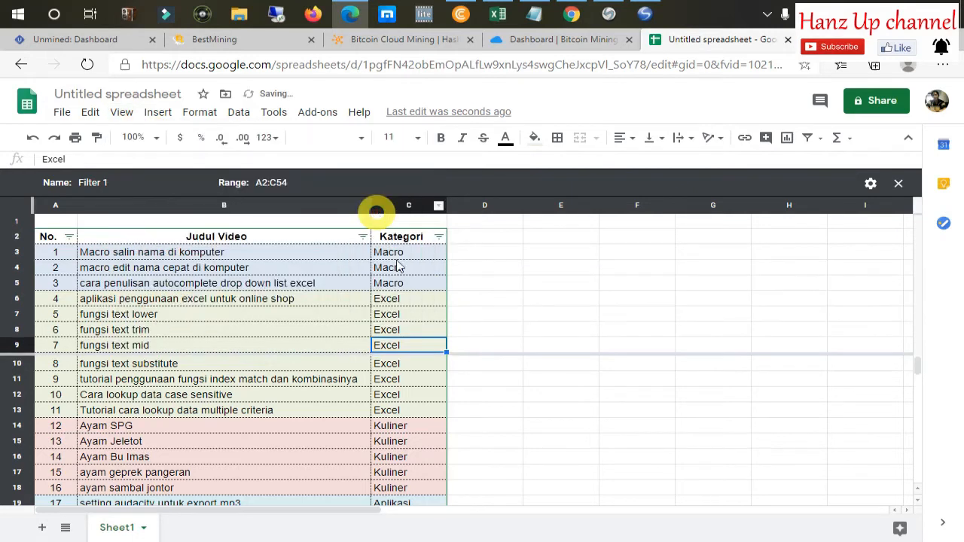
Check how the list scrolls beneath frozen rows 1 to 9, and compare the Kategori header with cells C3 and C9
scroll(482, 366, "down", 3)
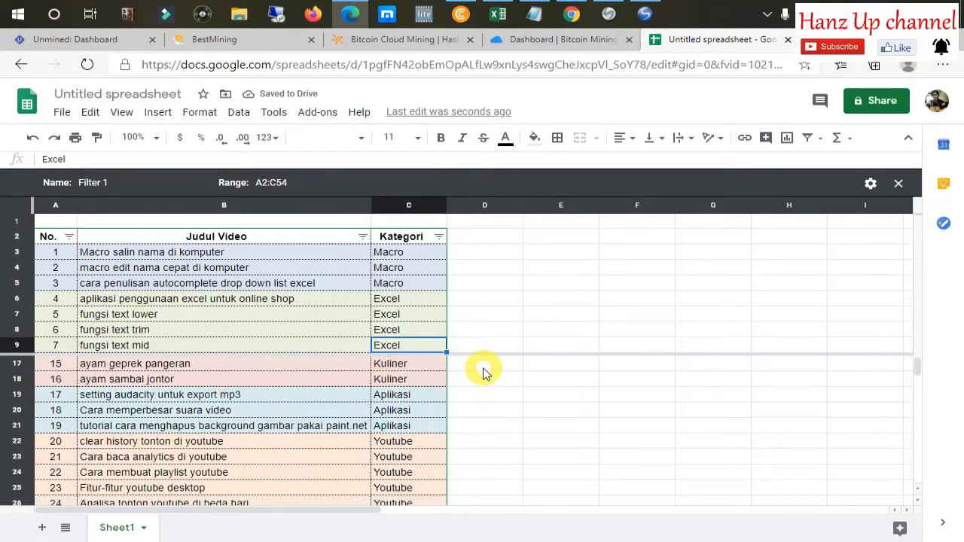
scroll(486, 365, "up", 3)
left_click(498, 298)
left_click(490, 253)
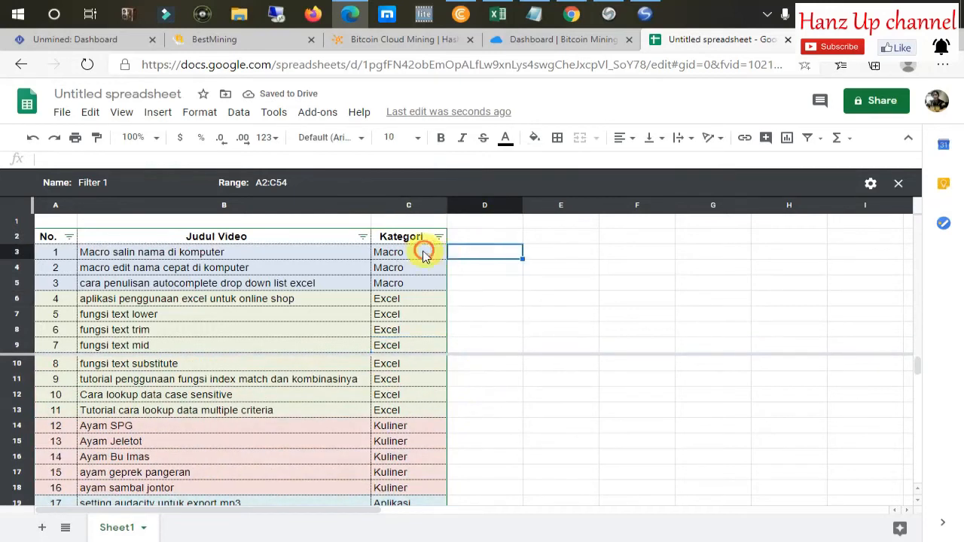
left_click(415, 252)
left_click(397, 345)
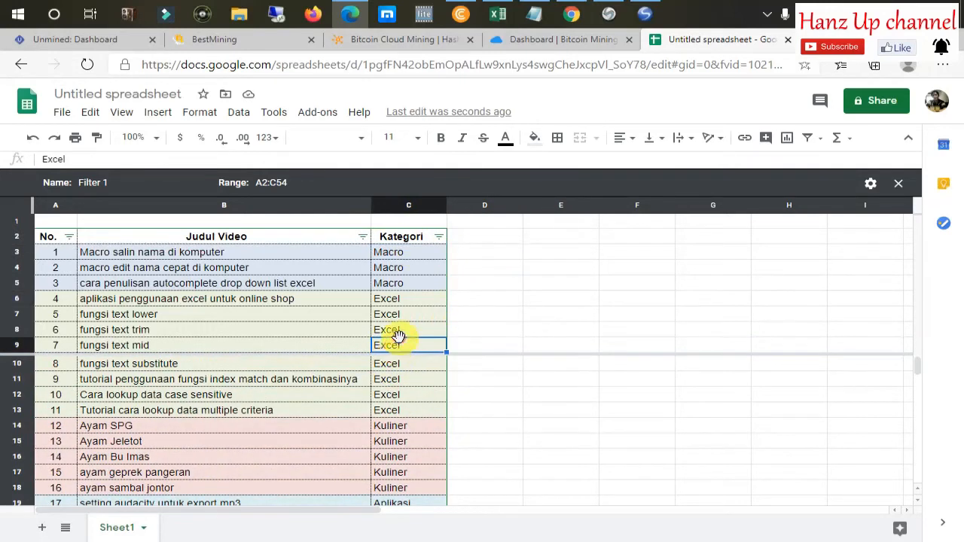
left_click(411, 255)
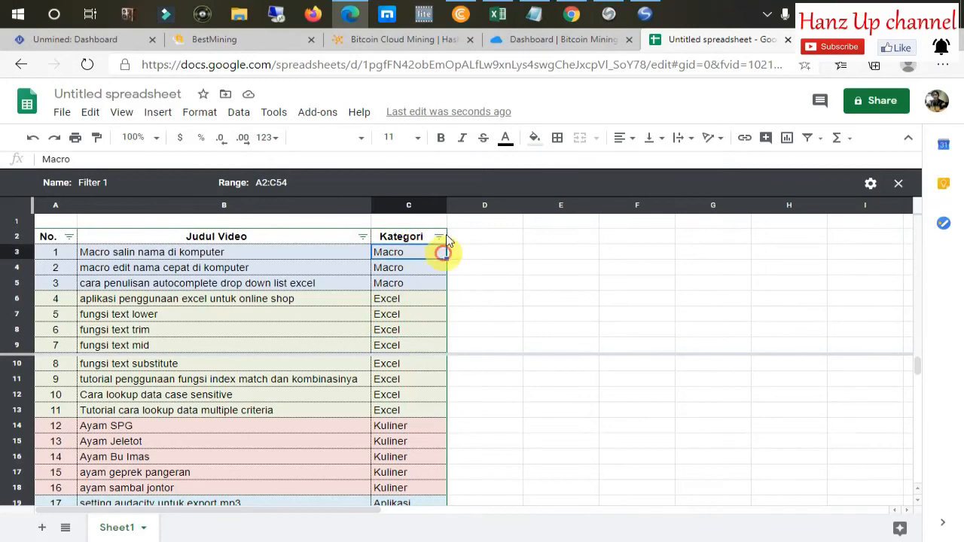
left_click(399, 238)
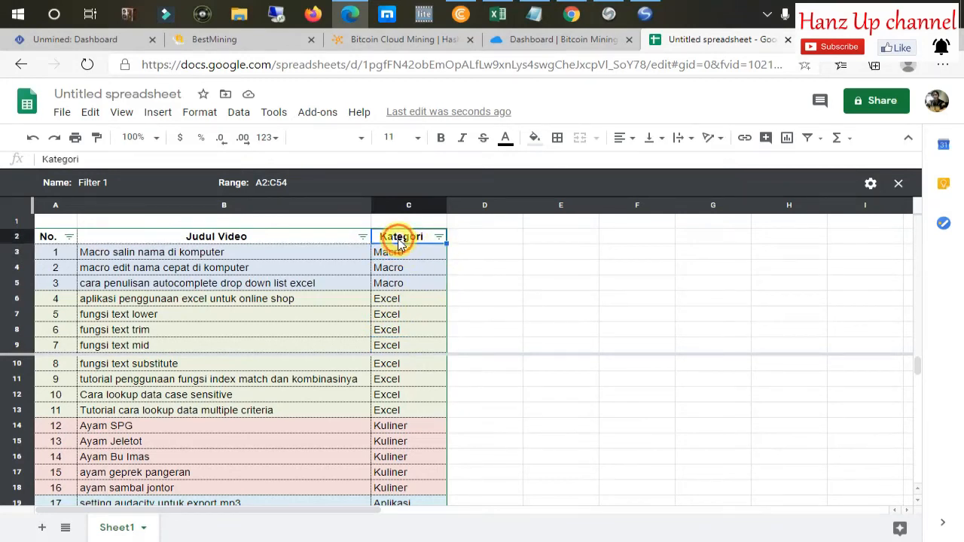
left_click(486, 266)
left_click(407, 254)
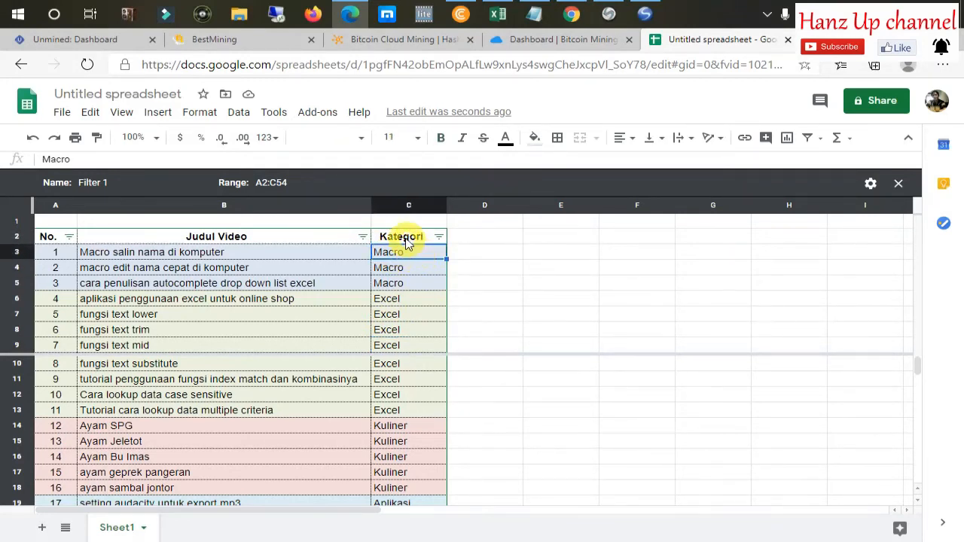
Freeze the sheet up to the current row 2 from the Kategori header cell and check that the header stays fixed while scrolling
left_click(404, 238)
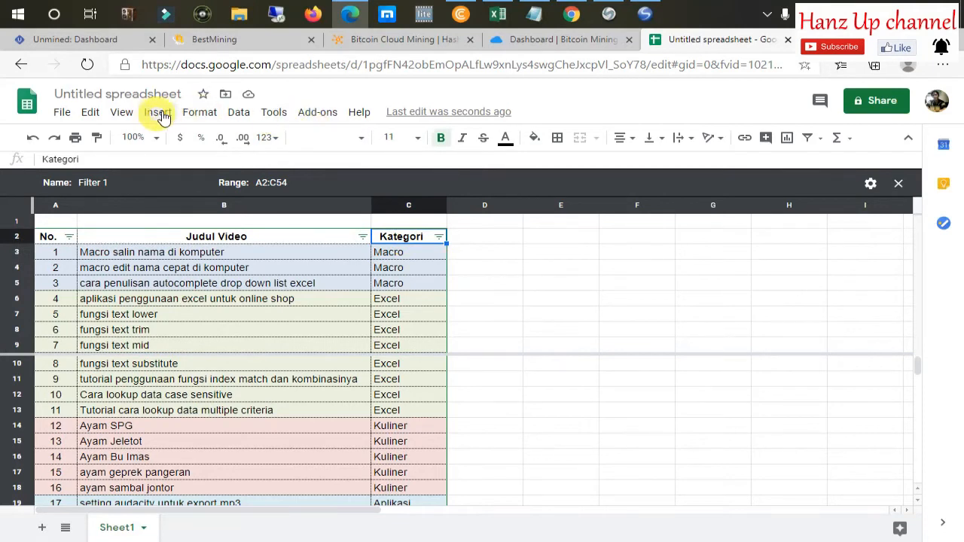
left_click(121, 112)
mouse_move(183, 138)
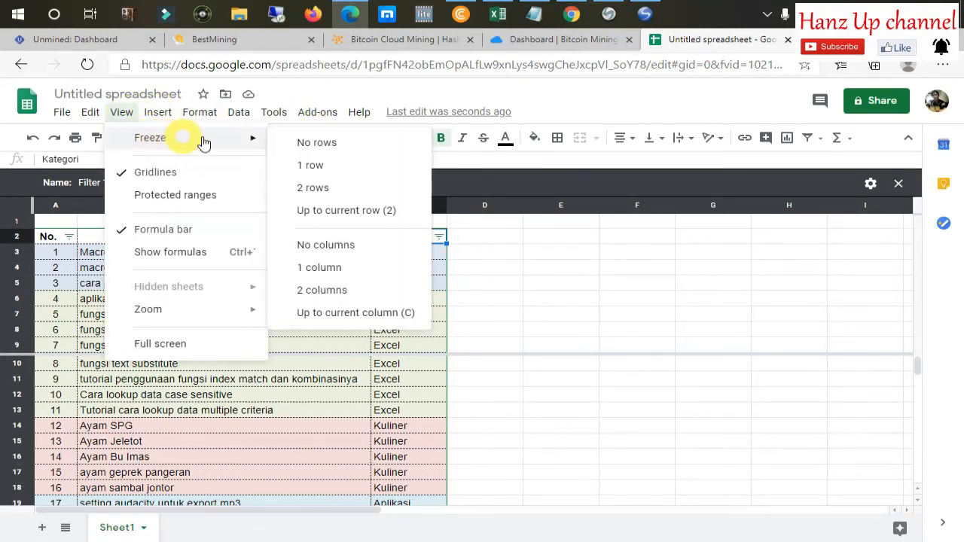
left_click(399, 218)
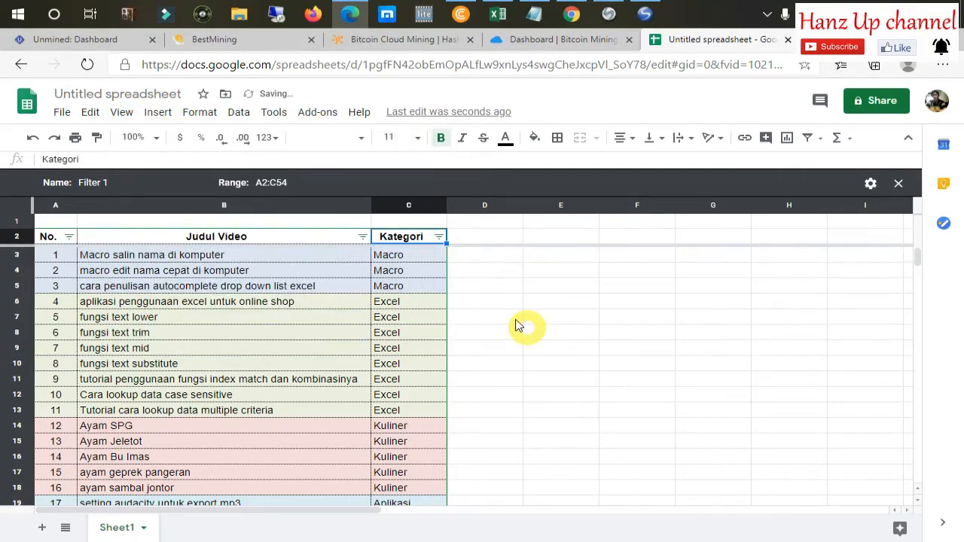
scroll(469, 312, "down", 7)
scroll(469, 313, "up", 7)
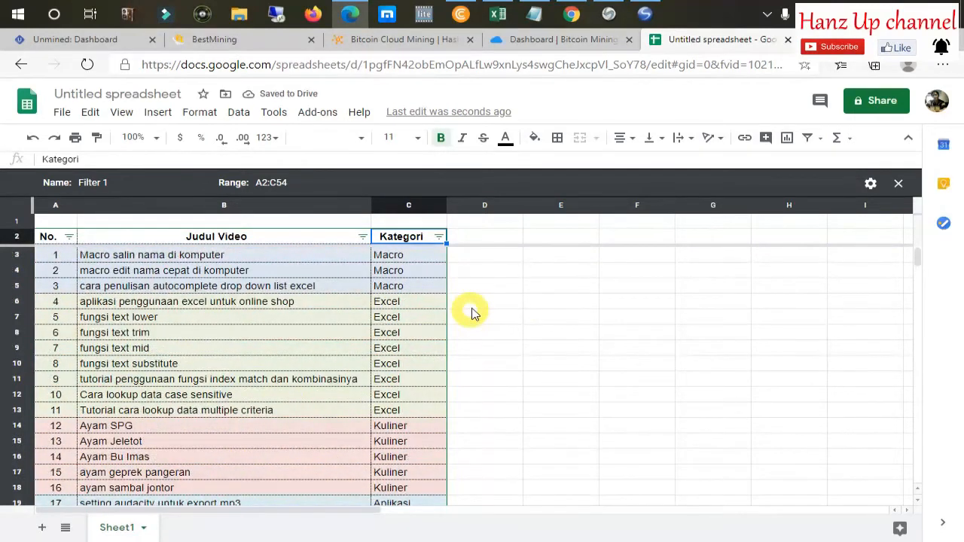
Remove the row freeze so that no rows are frozen
left_click(474, 271)
left_click(393, 255)
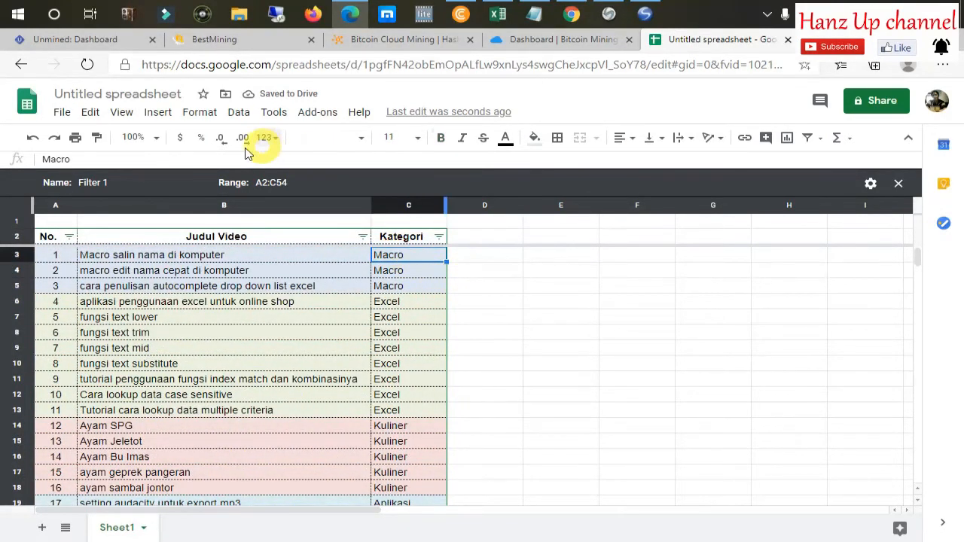
left_click(406, 235)
left_click(158, 112)
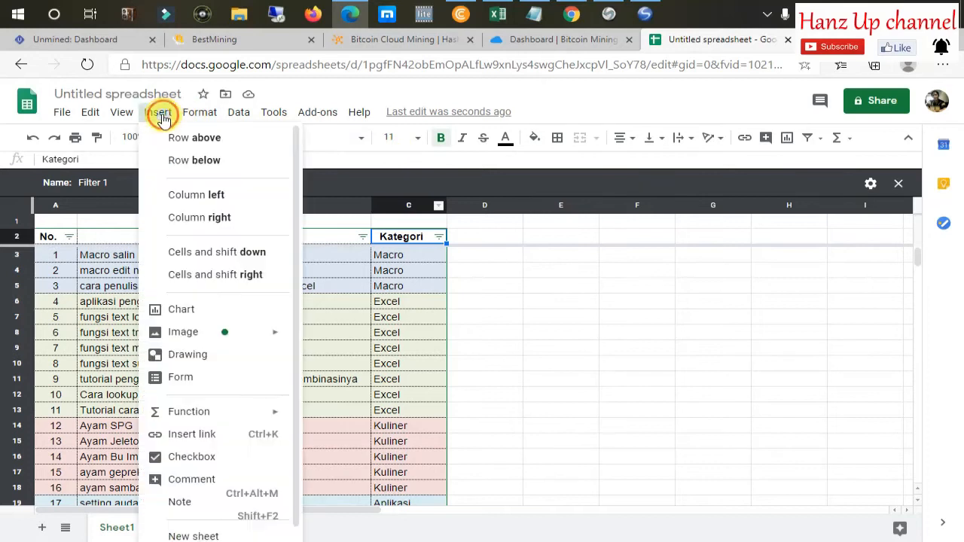
mouse_move(122, 117)
mouse_move(151, 137)
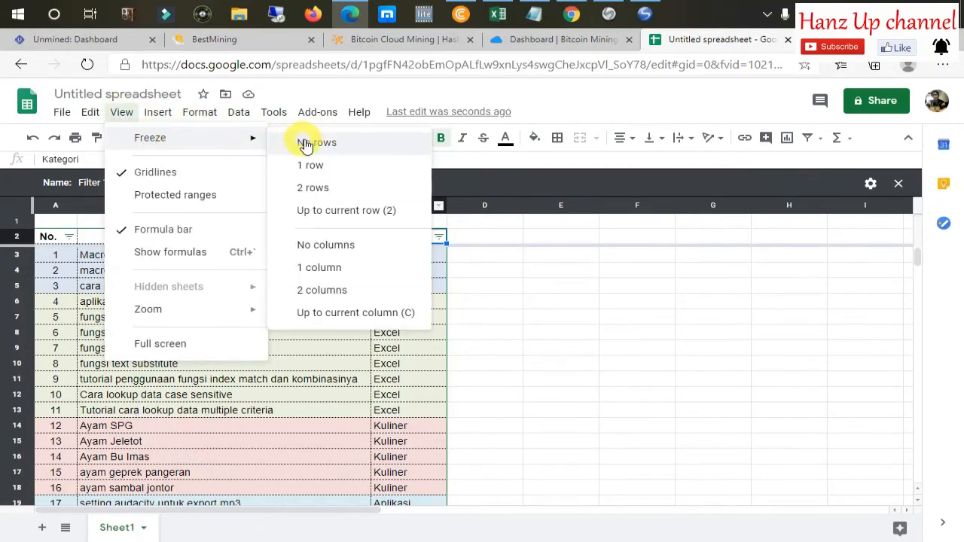
left_click(307, 144)
Select the first Macro cell, C3, and open the view options
left_click(561, 314)
left_click(407, 252)
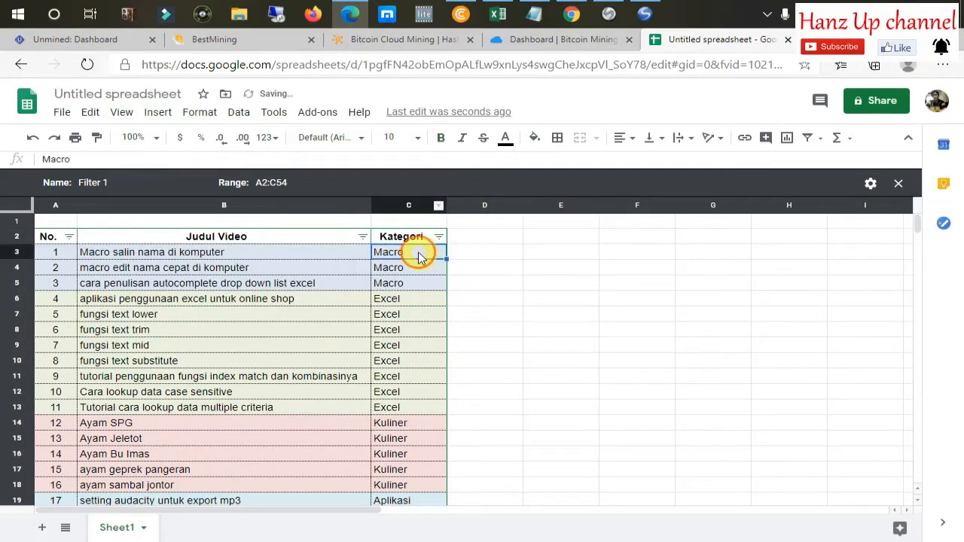
left_click(160, 115)
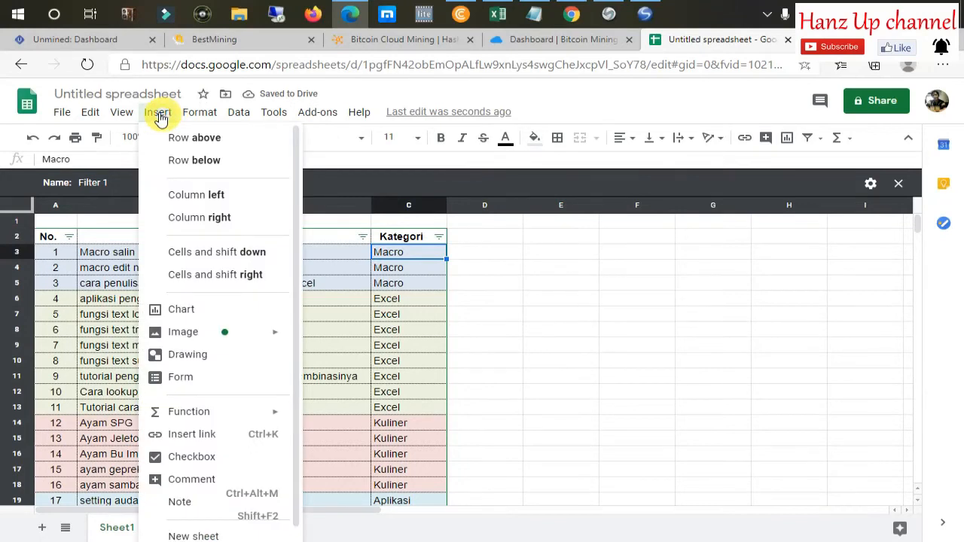
mouse_move(123, 118)
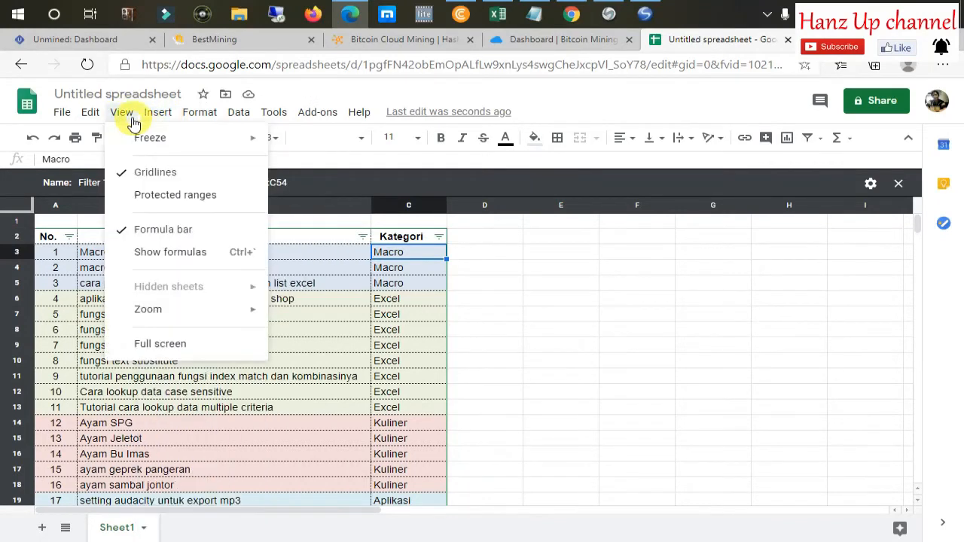
Freeze the first column of the sheet
mouse_move(131, 140)
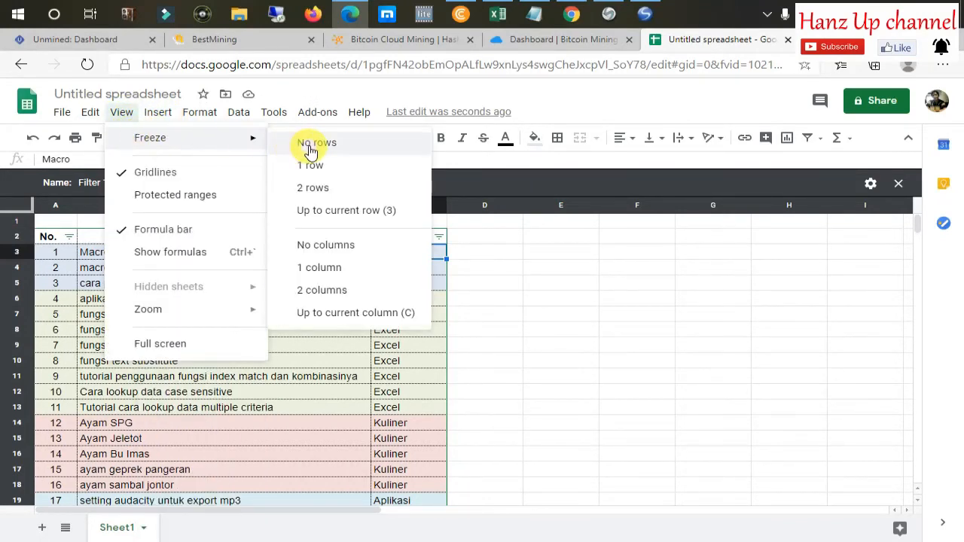
left_click(332, 269)
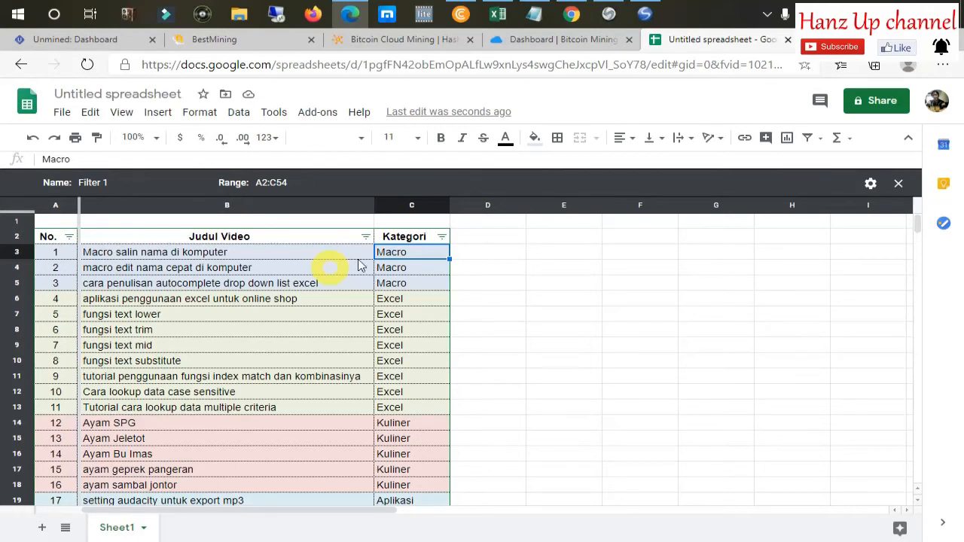
left_click(480, 272)
Freeze the first two columns of the sheet
left_click(408, 251)
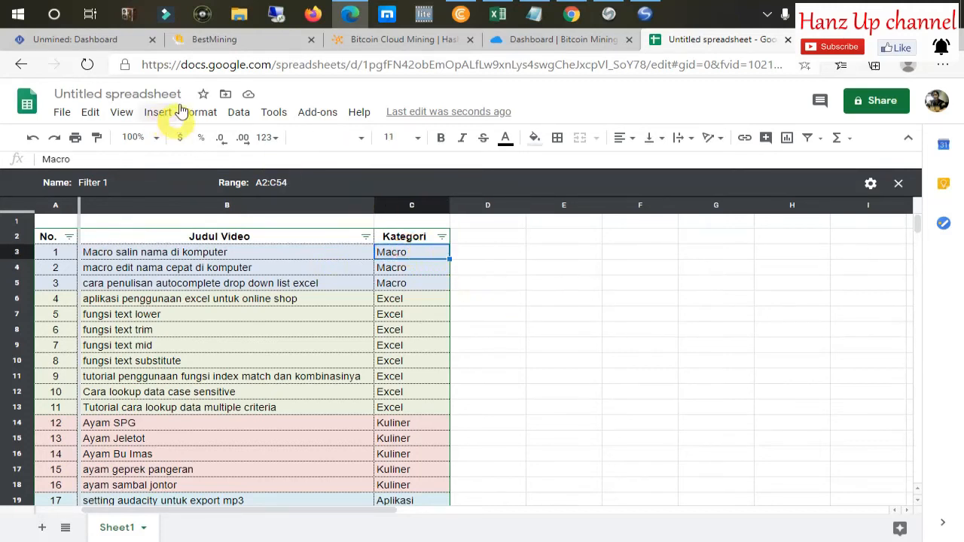
left_click(121, 111)
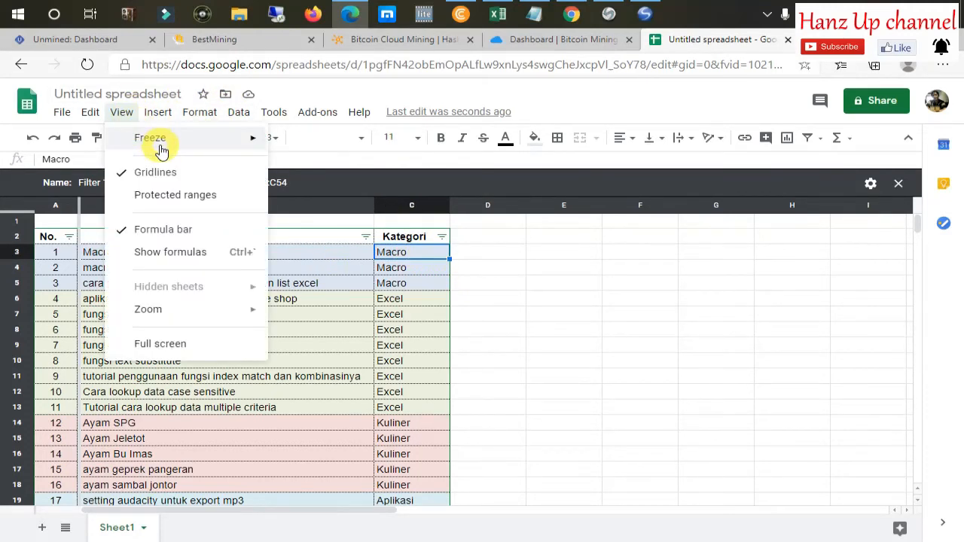
mouse_move(241, 140)
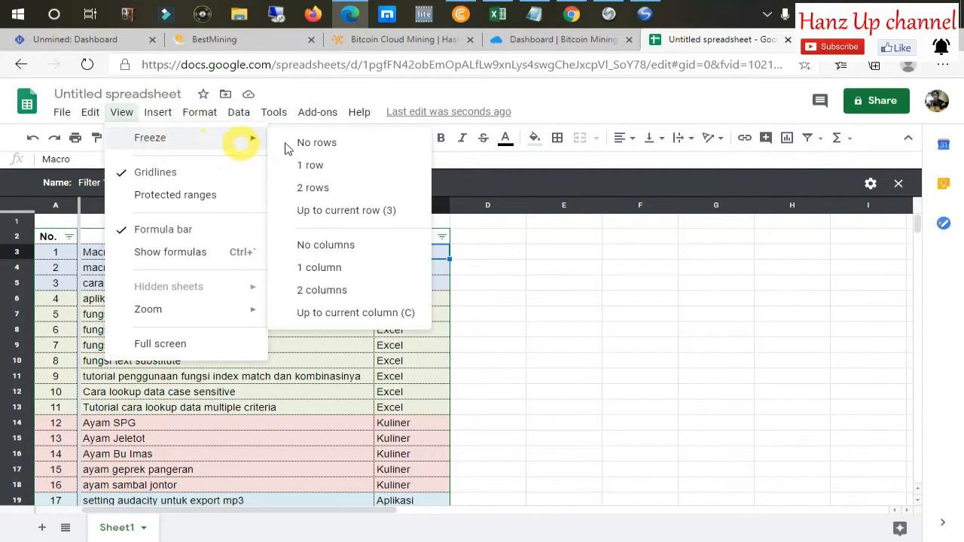
left_click(351, 290)
left_click_drag(494, 510, 426, 516)
left_click(536, 267)
Freeze the columns up to the current column C, with cell C3 selected
left_click(396, 251)
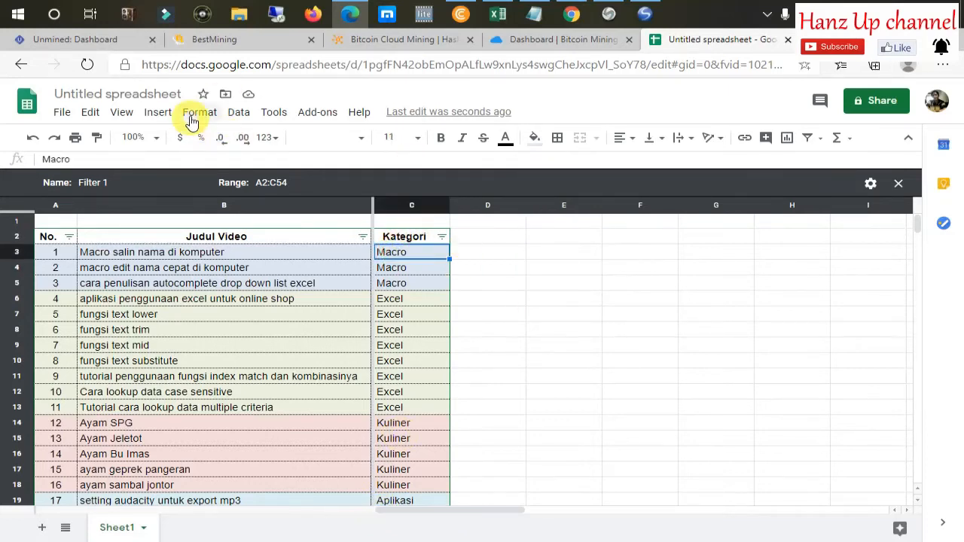
left_click(122, 112)
mouse_move(146, 142)
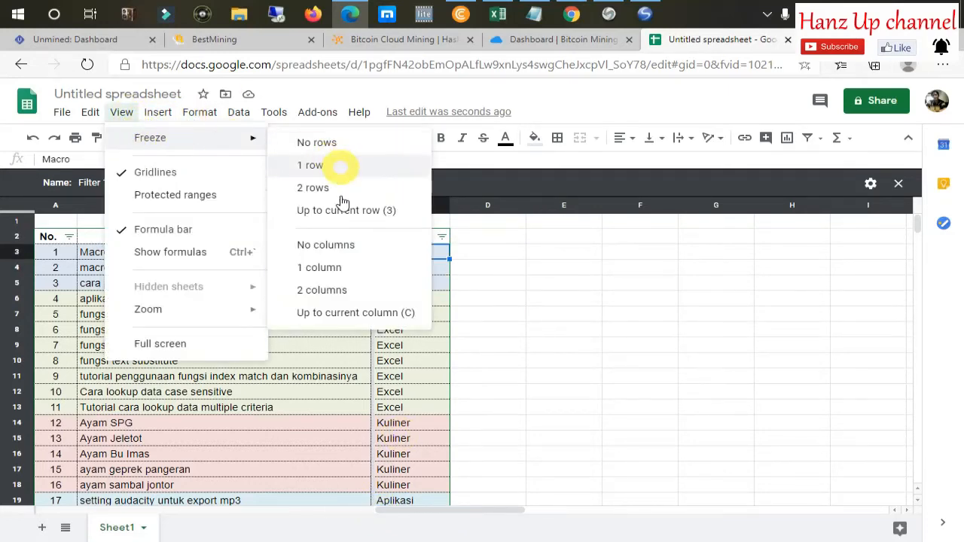
left_click(357, 312)
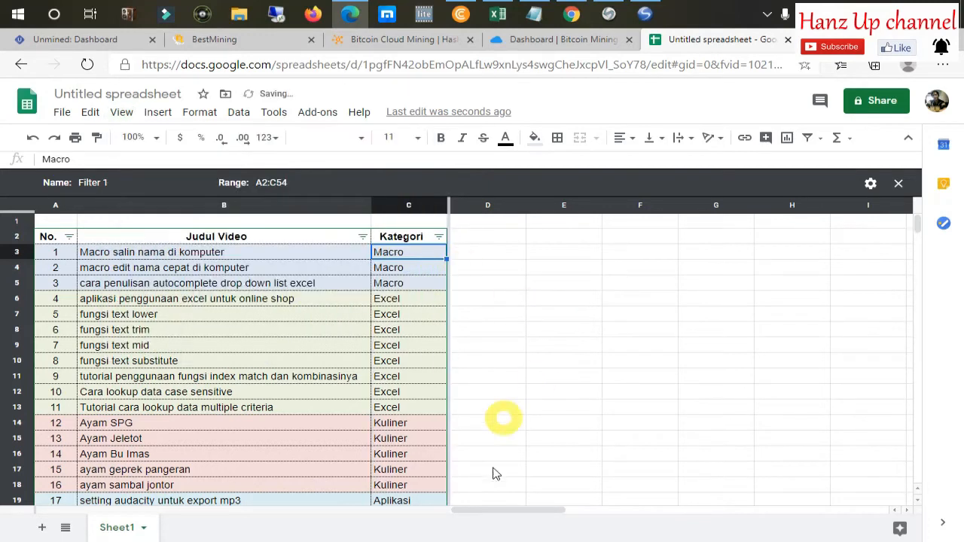
left_click_drag(500, 512, 725, 510)
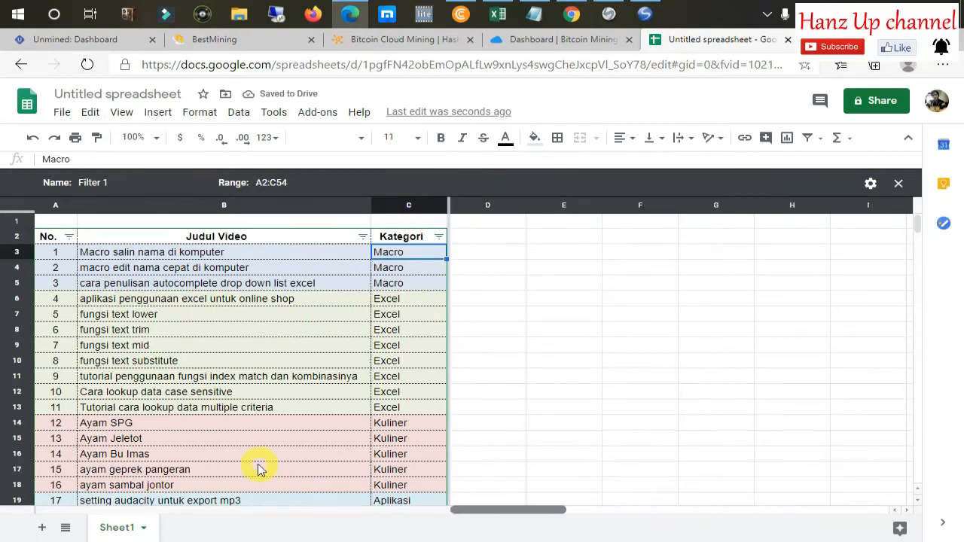
Select cell B3 and remove the column freeze by setting the sheet to no frozen columns
left_click(257, 254)
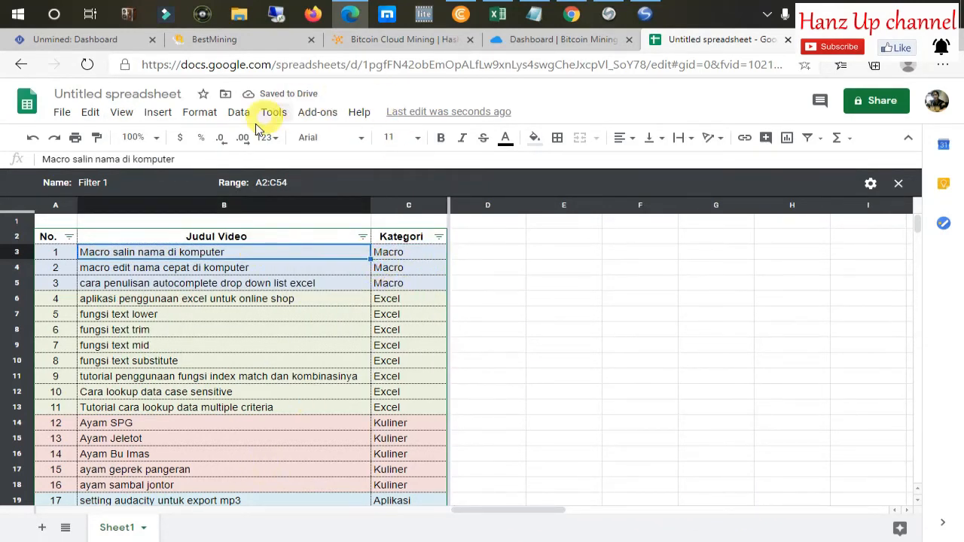
left_click(157, 113)
left_click(123, 115)
mouse_move(147, 140)
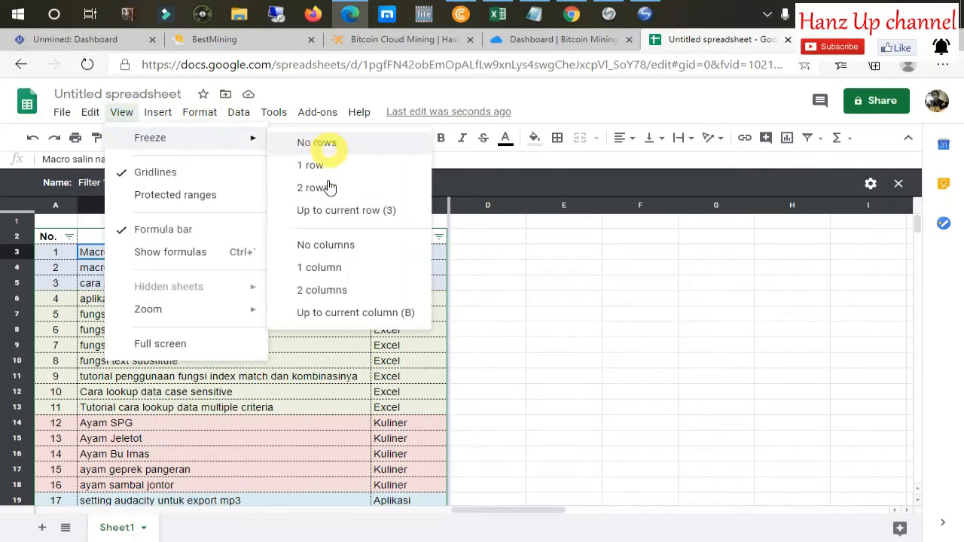
left_click(320, 245)
Freeze the columns up to the current column B
left_click(125, 113)
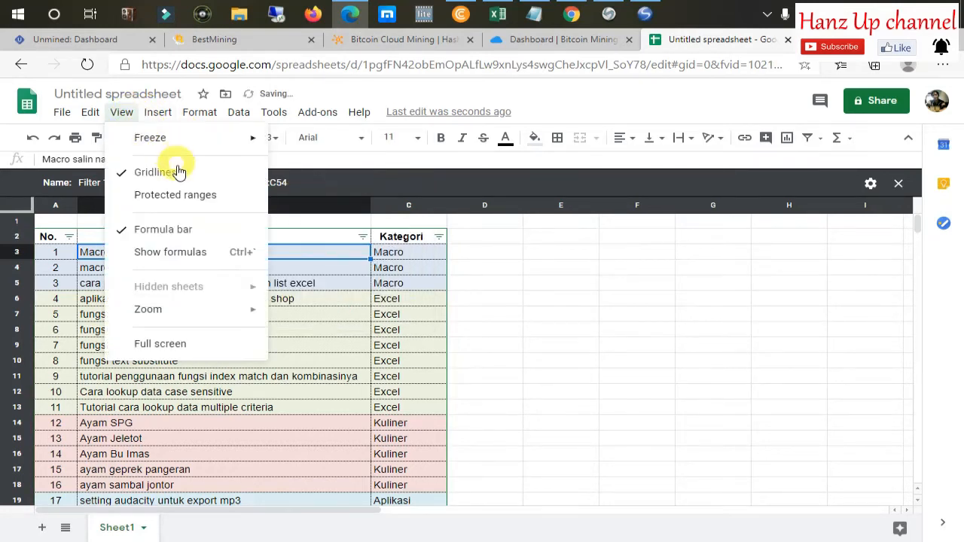
mouse_move(202, 142)
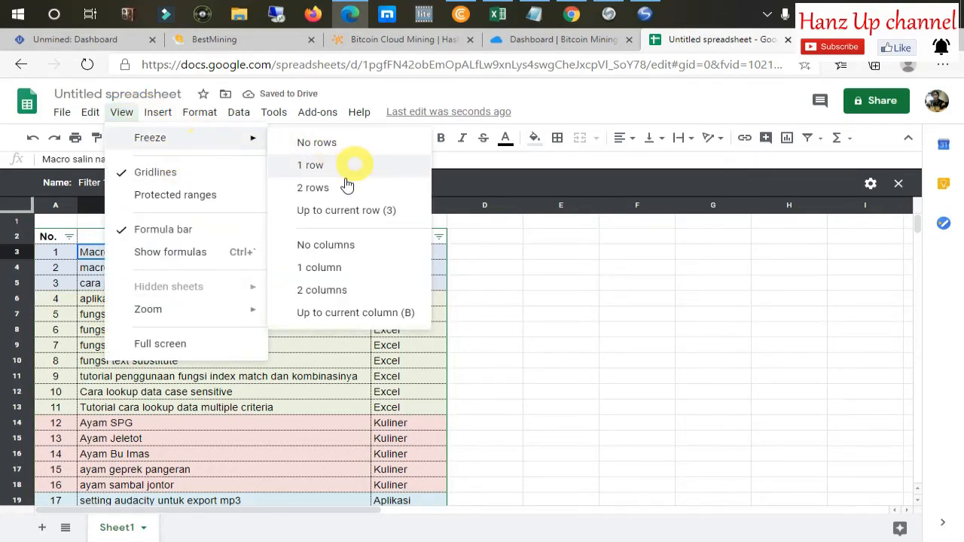
key("Escape")
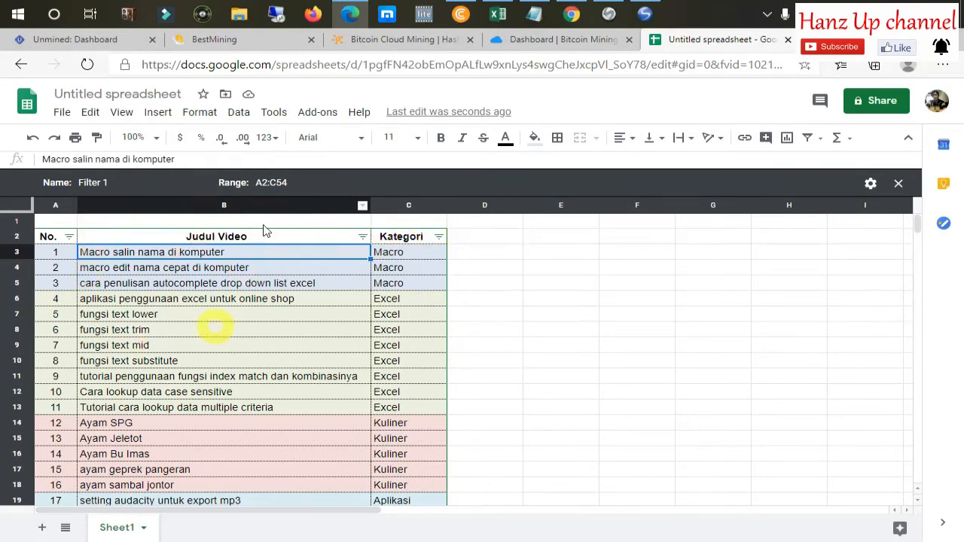
left_click(126, 112)
mouse_move(157, 111)
mouse_move(123, 113)
mouse_move(138, 138)
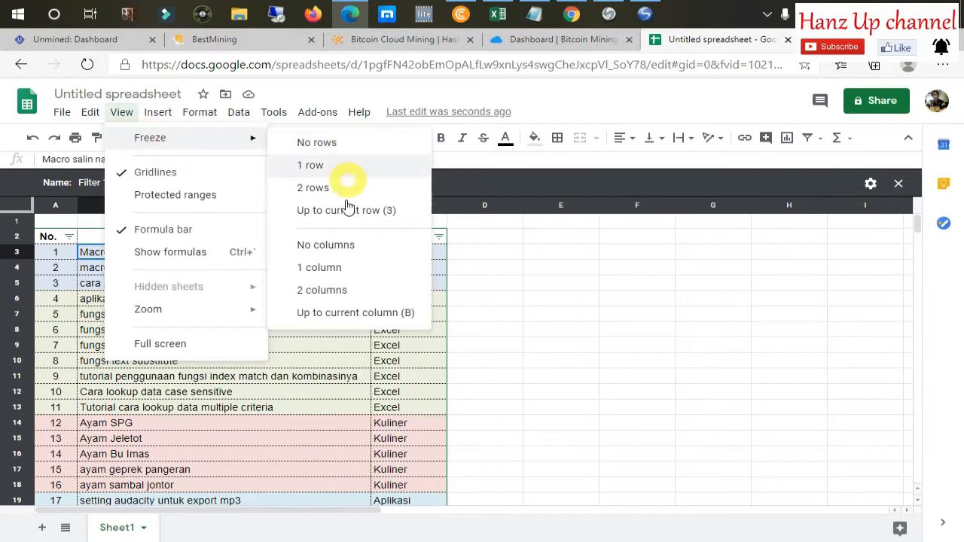
left_click(373, 314)
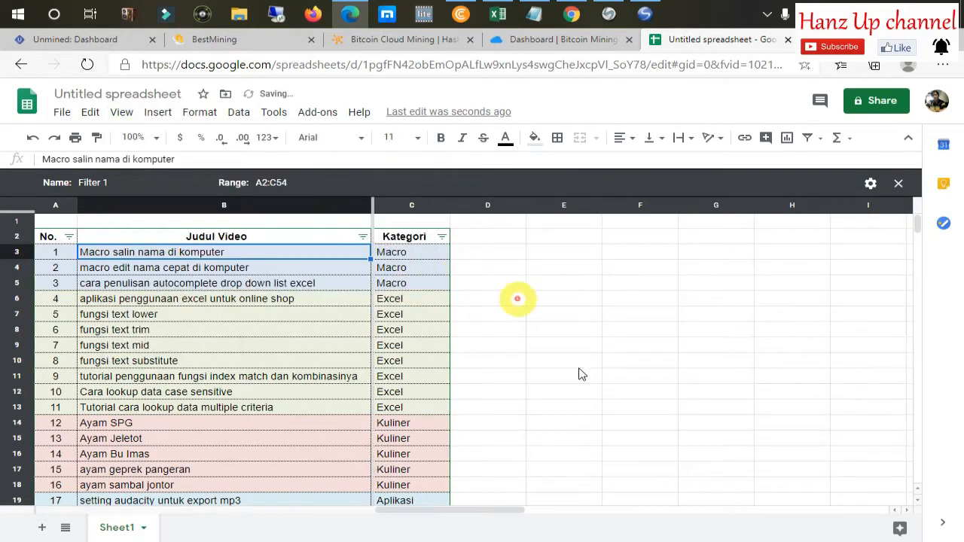
left_click_drag(490, 508, 387, 507)
left_click(497, 280)
Try to unfreeze the sheet by setting it to no frozen rows
left_click(411, 252)
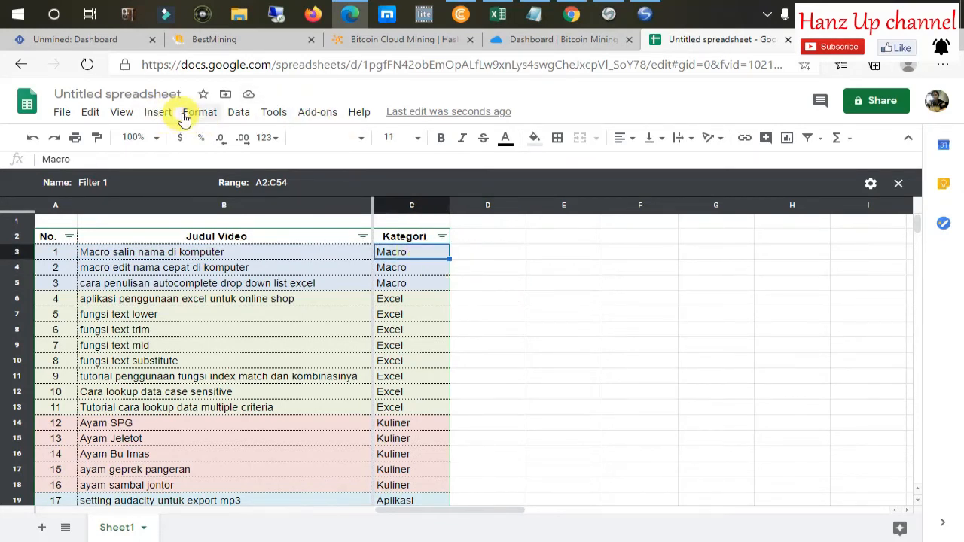
left_click(126, 113)
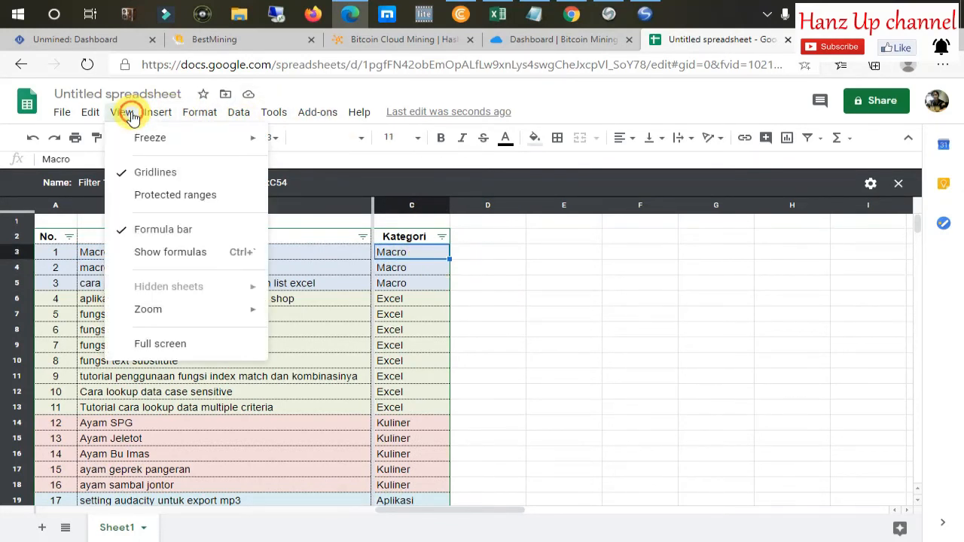
mouse_move(146, 137)
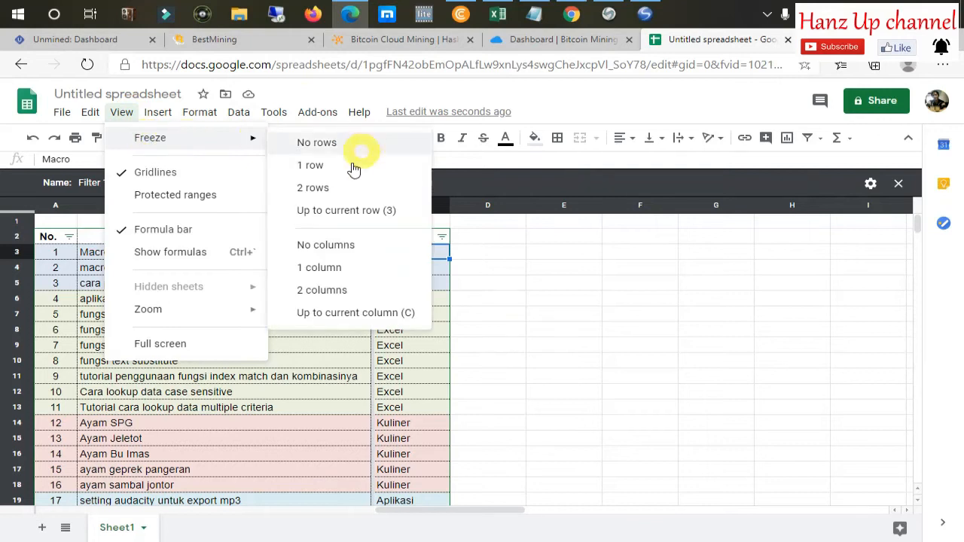
left_click(316, 143)
left_click(558, 295)
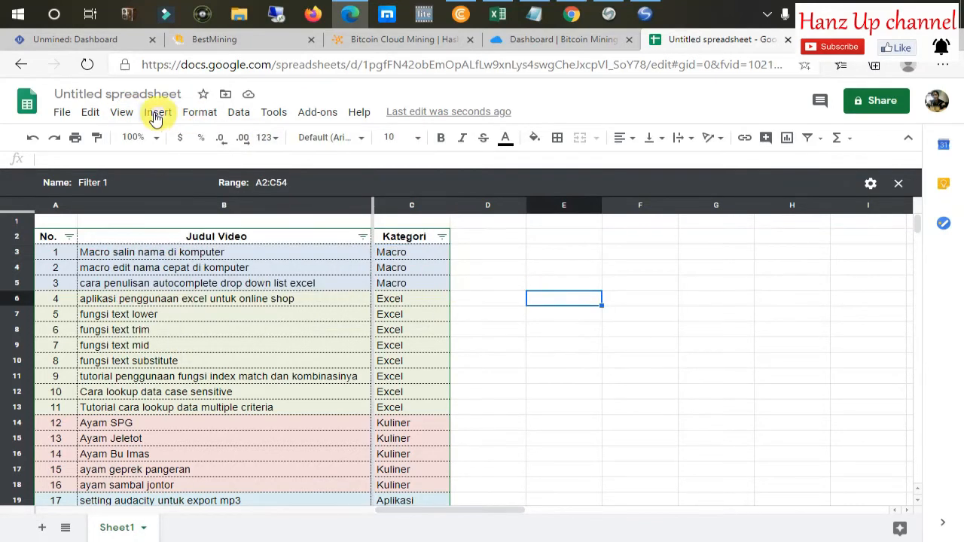
left_click(131, 119)
mouse_move(145, 136)
left_click(317, 142)
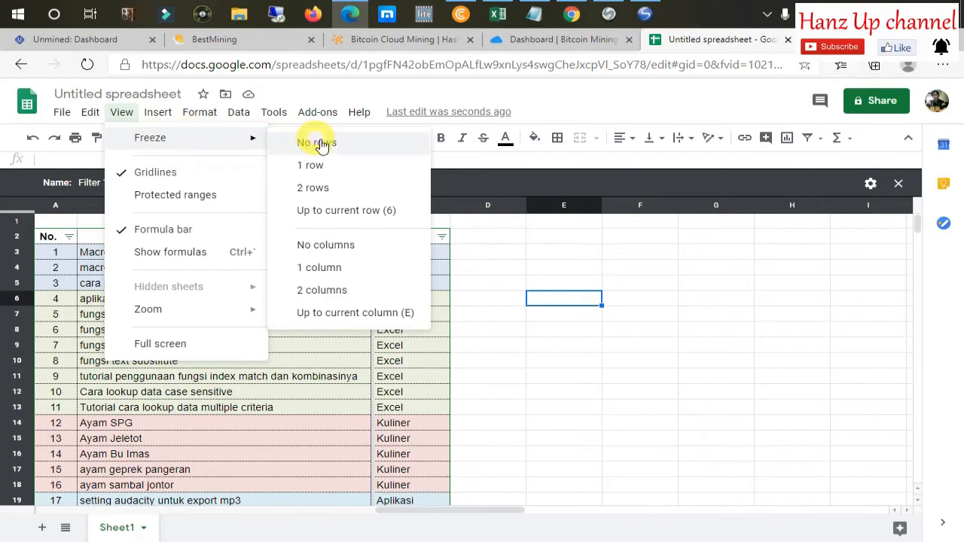
Unfreeze all columns by setting the sheet to no frozen columns
left_click(125, 115)
left_click(158, 113)
left_click(122, 113)
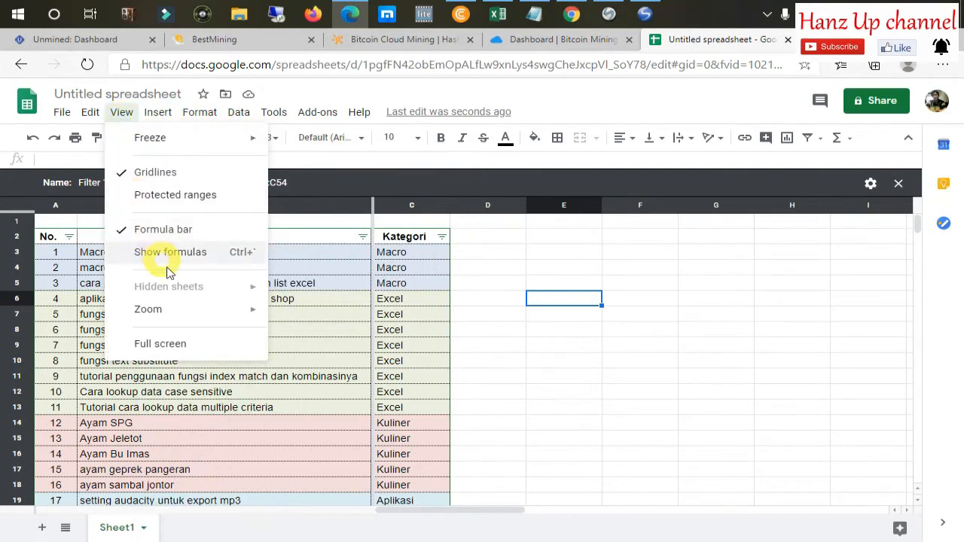
mouse_move(167, 120)
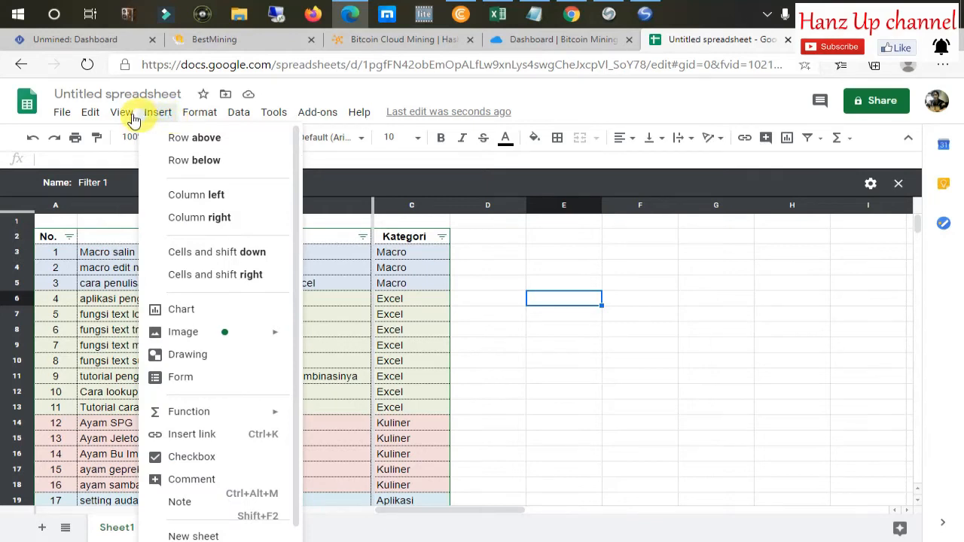
left_click(439, 299)
left_click(394, 251)
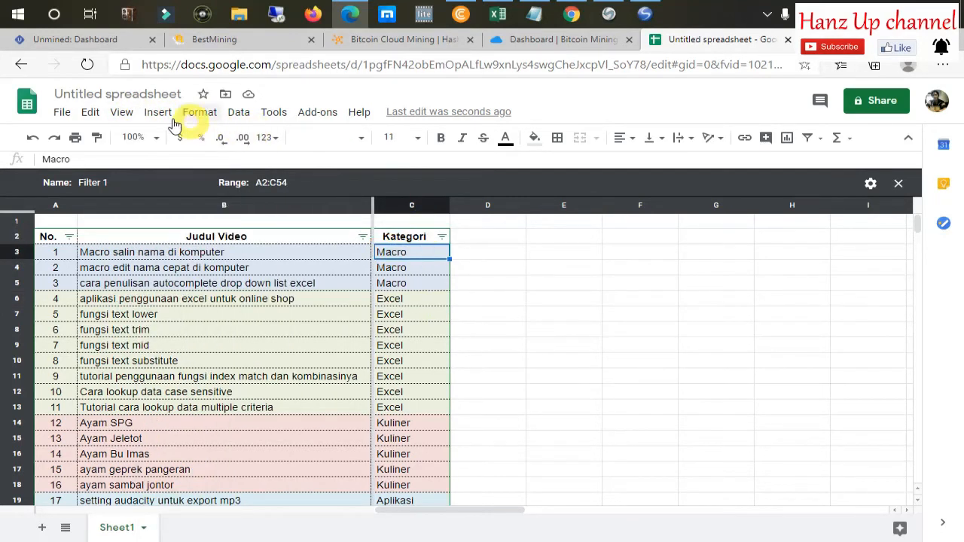
left_click(121, 112)
mouse_move(147, 139)
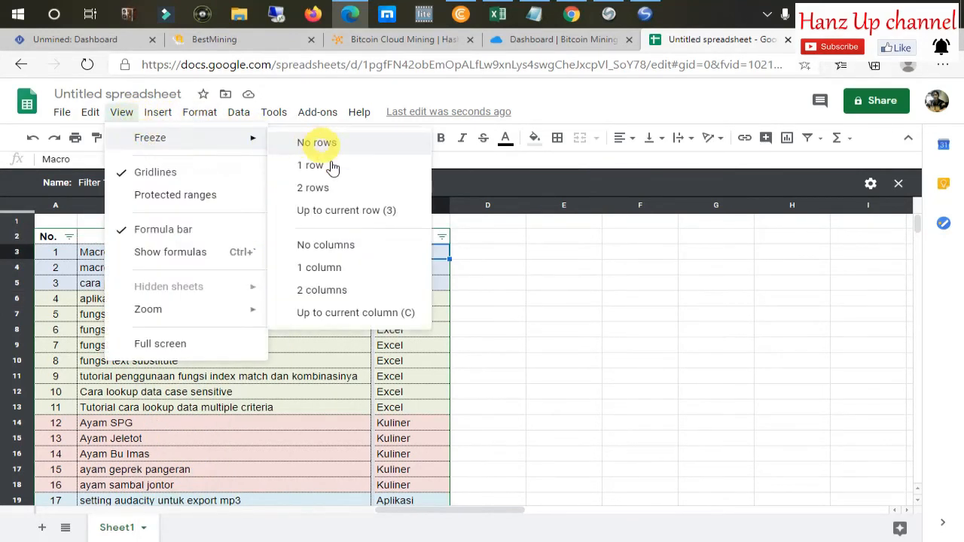
left_click(327, 245)
left_click(537, 256)
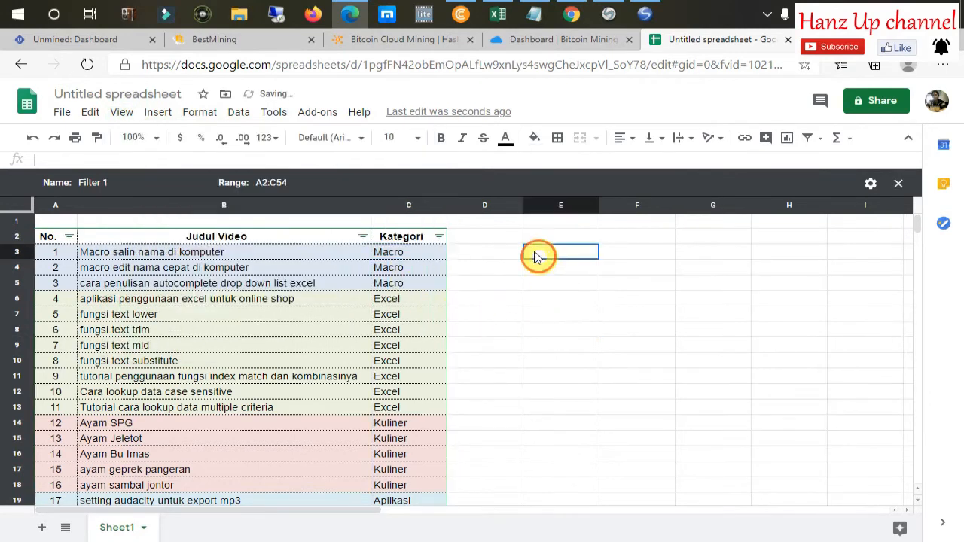
left_click(515, 267)
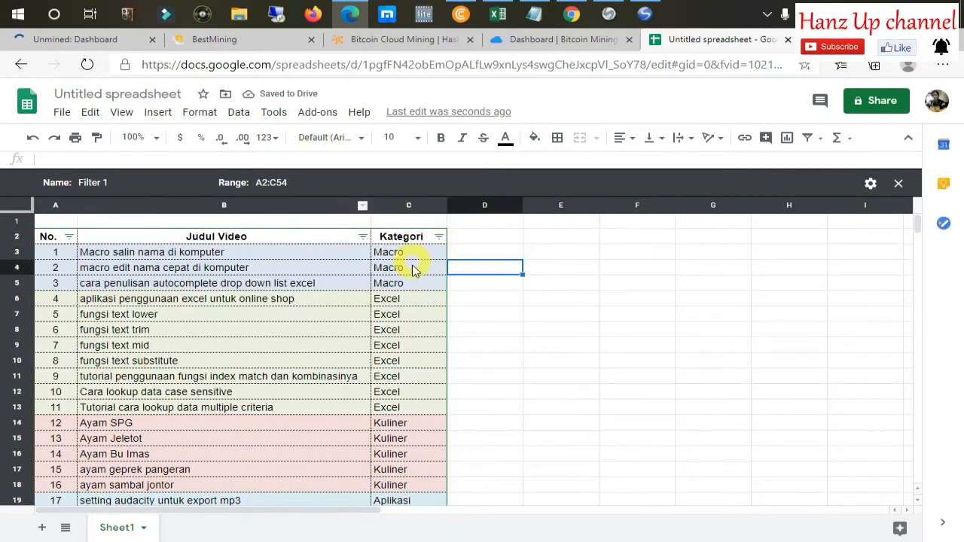
left_click(391, 240)
left_click(458, 269)
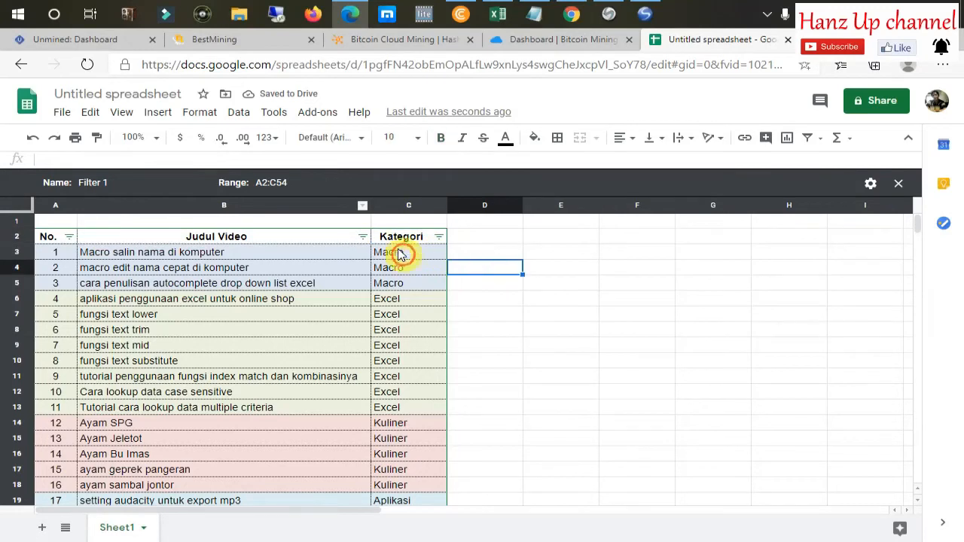
left_click(396, 254)
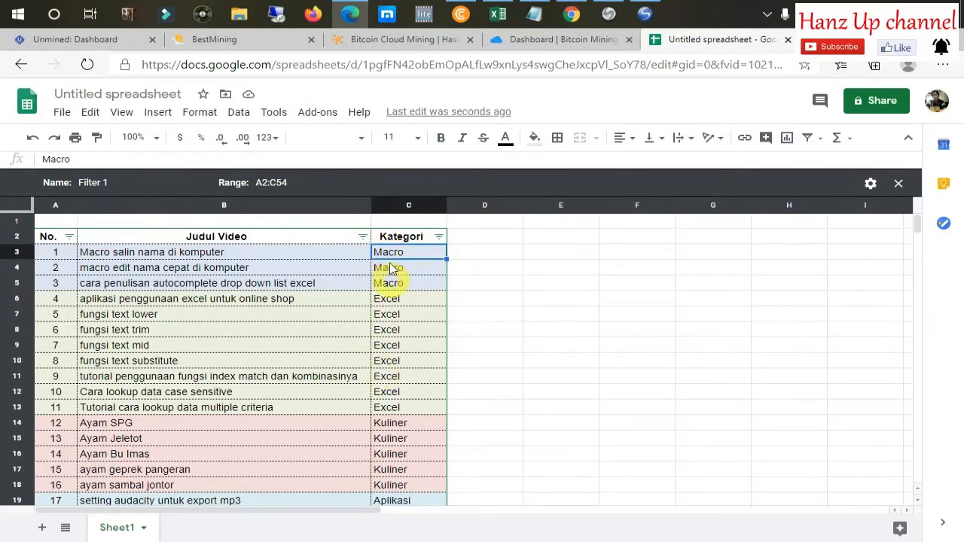
Fill cells B2:B6 and the Kategori header cell C2 with yellow in a single multiple selection
left_click_drag(336, 303, 334, 241)
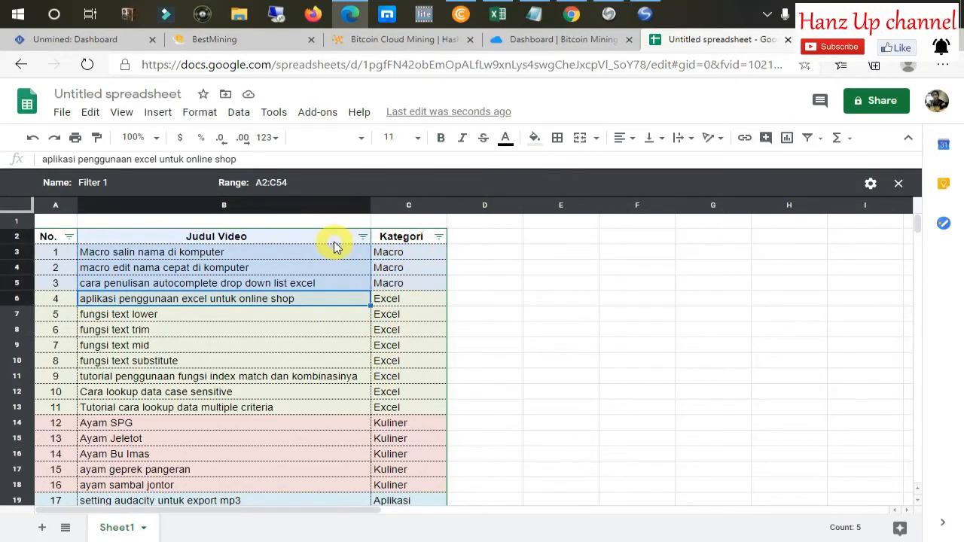
left_click(391, 239, "ctrl")
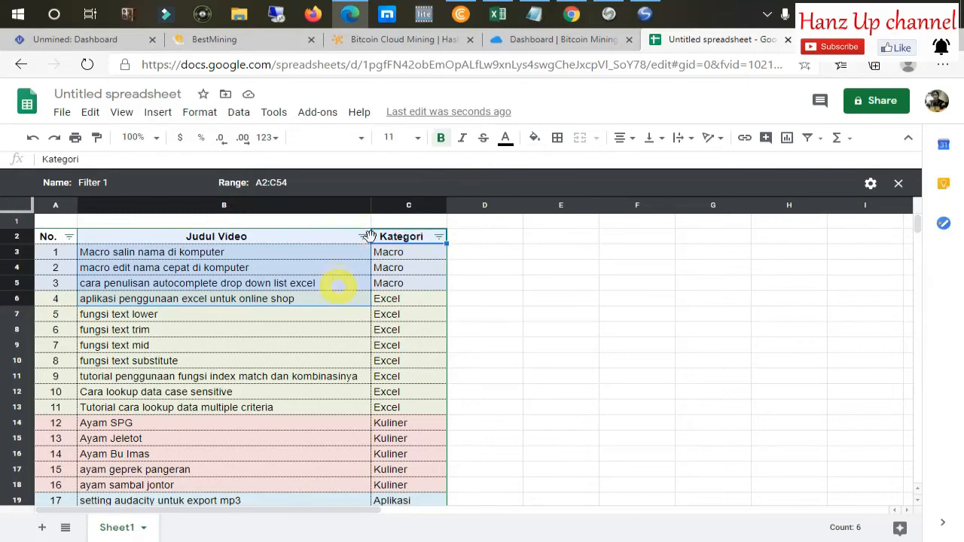
left_click(535, 140)
left_click(590, 204)
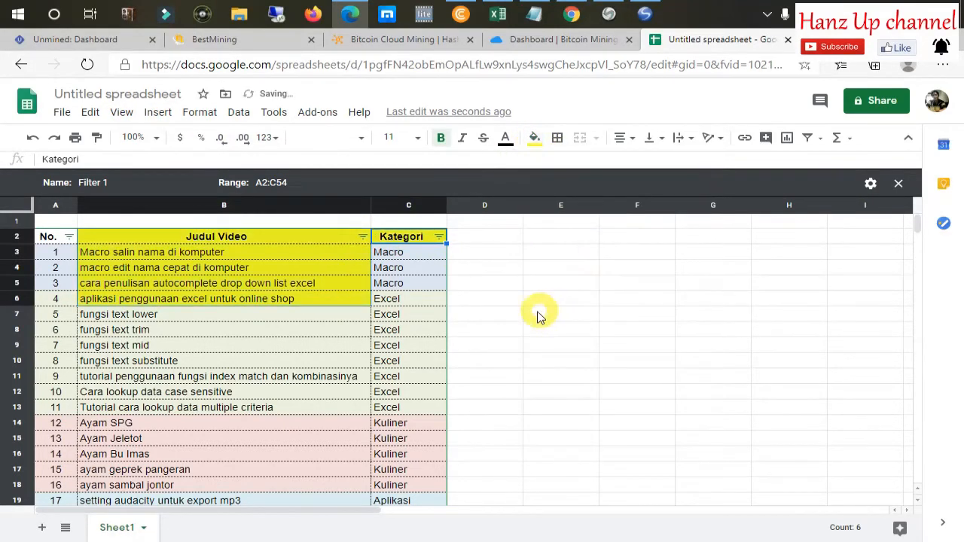
left_click(535, 254)
left_click(399, 256)
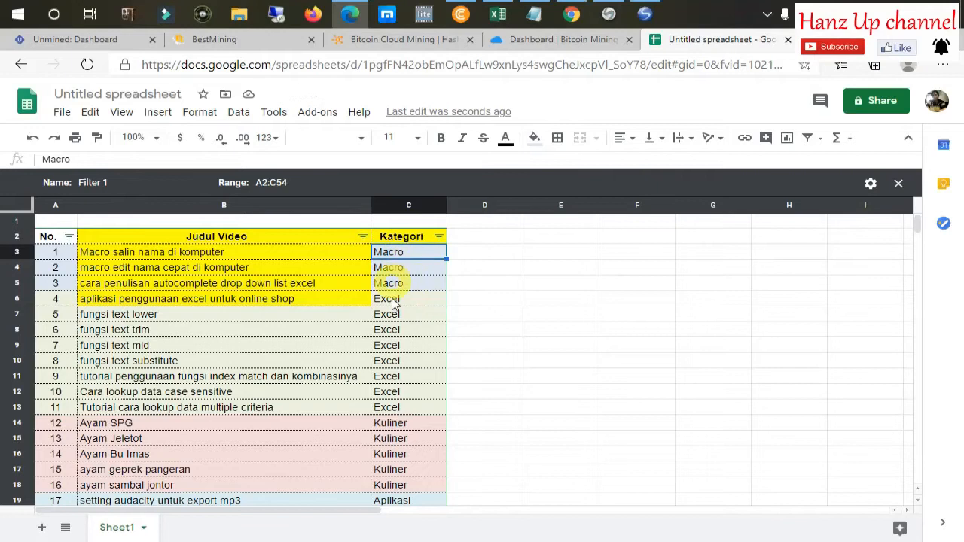
left_click(485, 271)
left_click(404, 250)
left_click(501, 275)
left_click(506, 256)
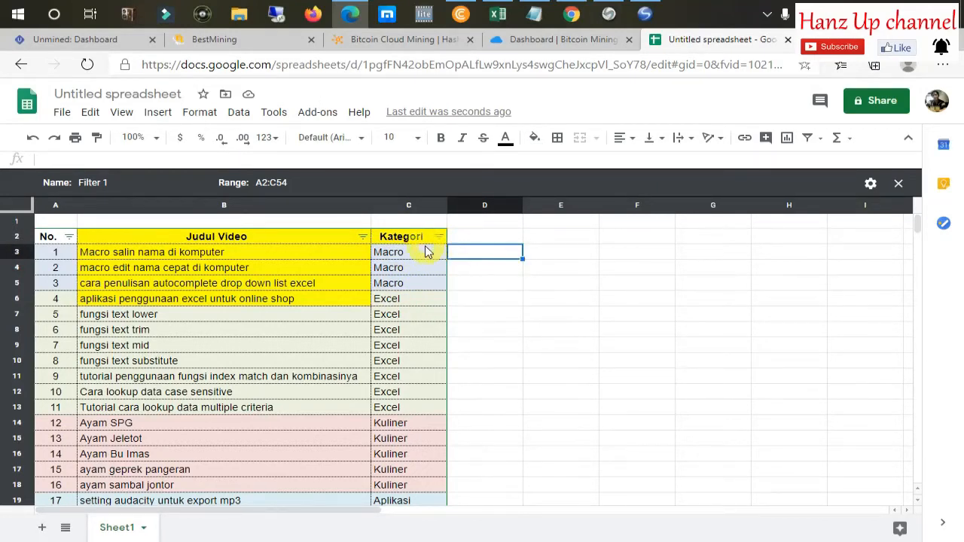
left_click(435, 242)
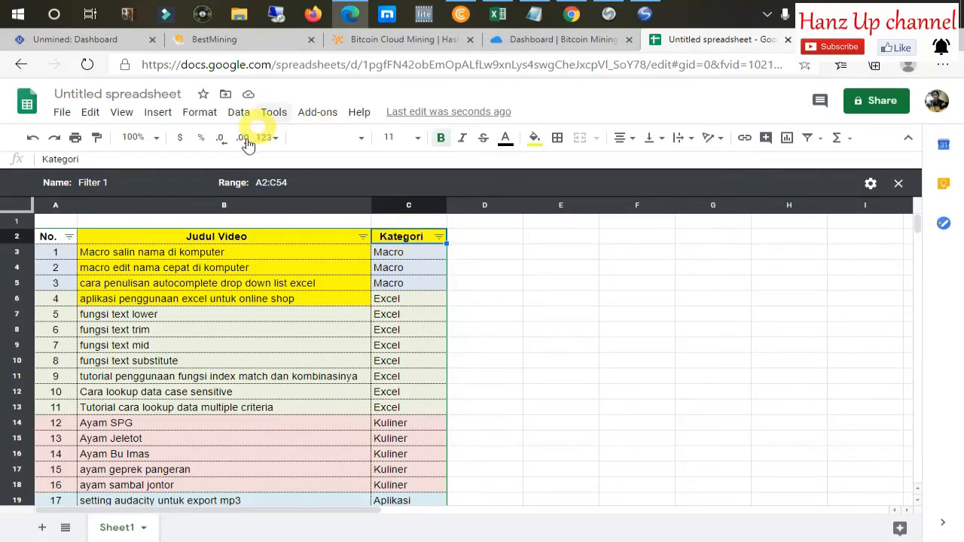
Freeze the sheet's rows up to the current row 2 so the header row stays fixed
left_click(123, 113)
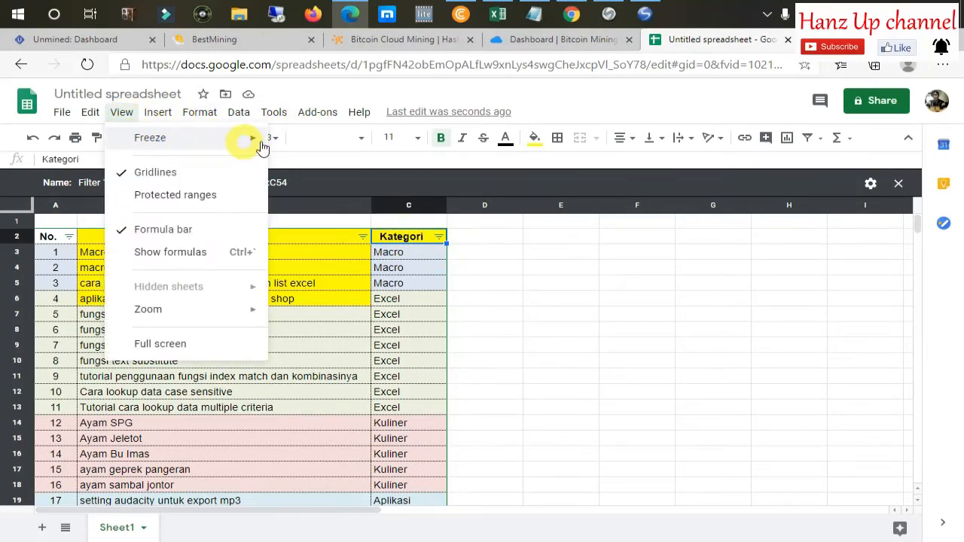
mouse_move(256, 147)
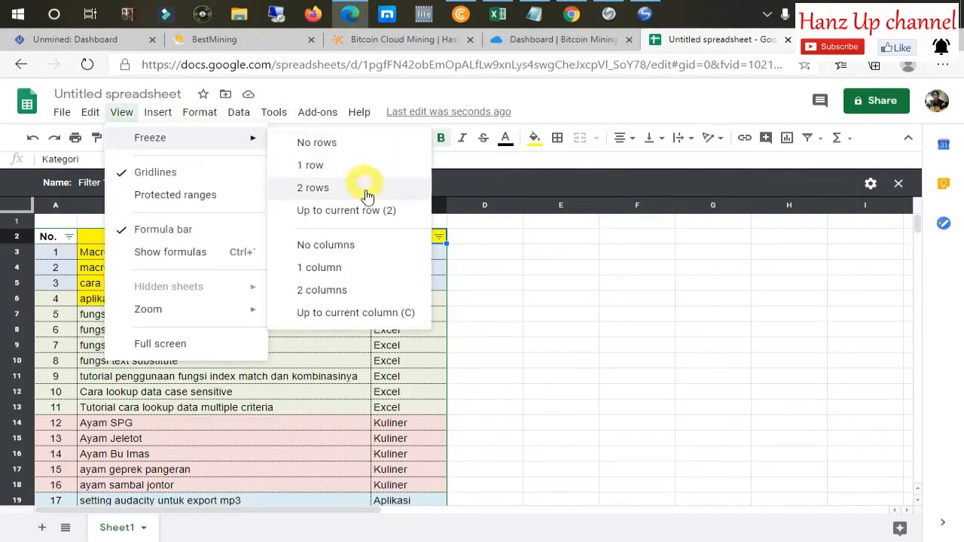
left_click(397, 210)
left_click(485, 287)
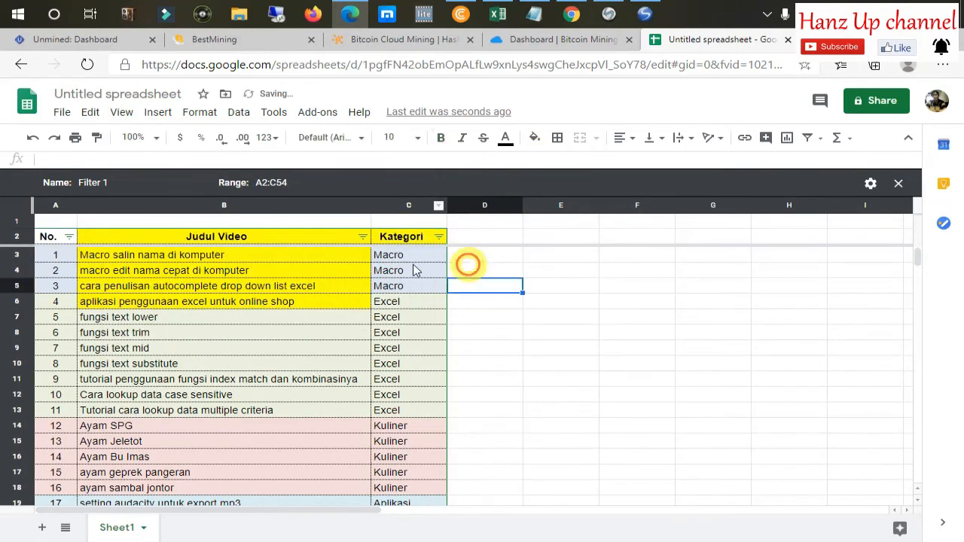
Freeze the columns up to column B, using the first video title cell B3 as the current cell
left_click(357, 258)
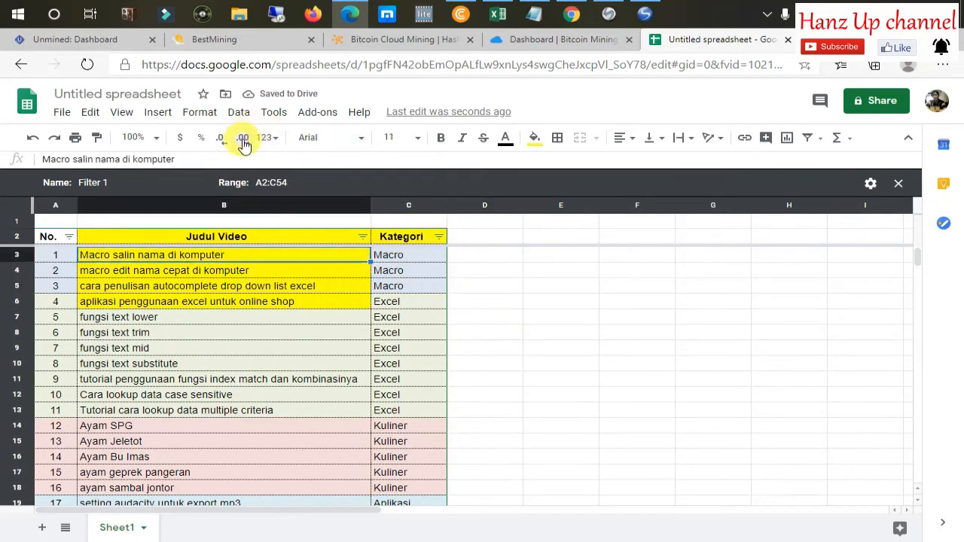
left_click(147, 113)
mouse_move(120, 113)
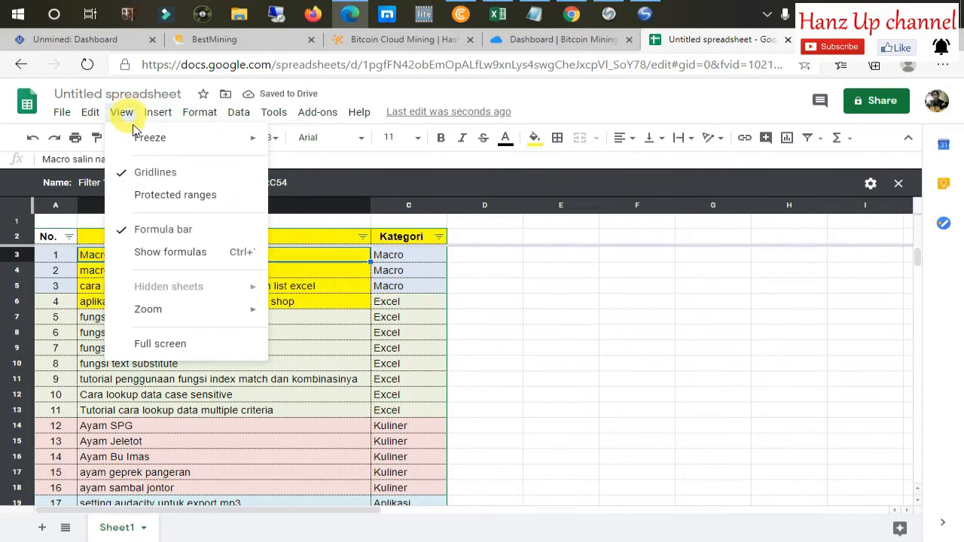
mouse_move(251, 147)
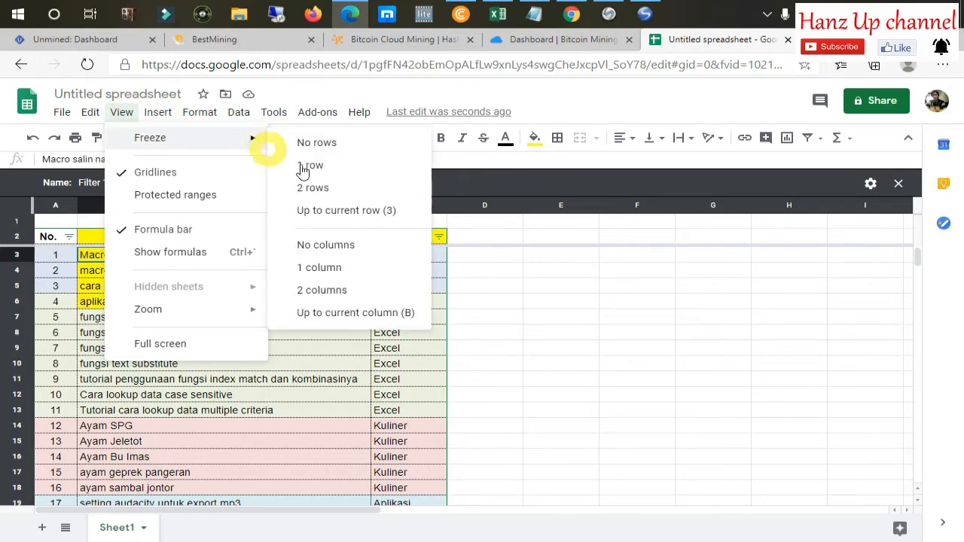
left_click(344, 312)
left_click(422, 258)
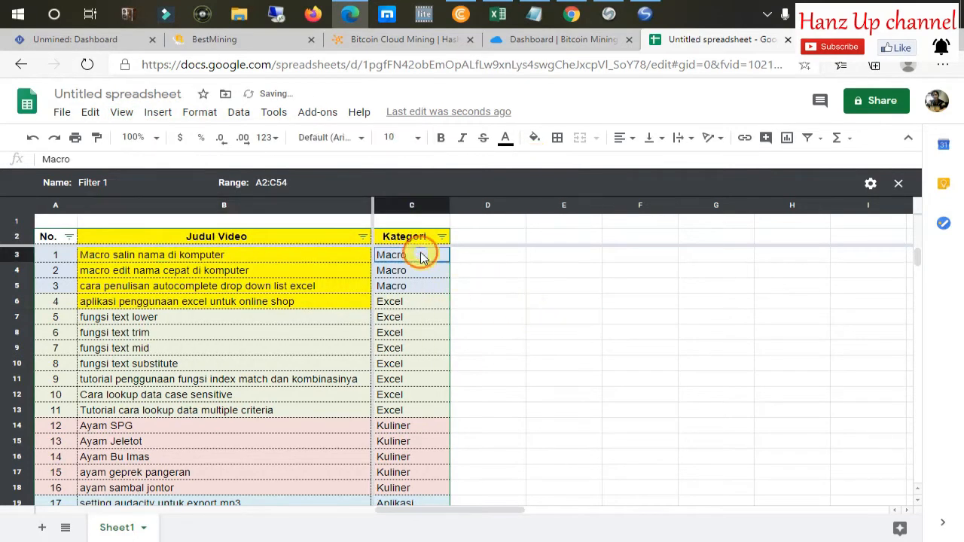
scroll(436, 327, "down", 6)
scroll(437, 327, "up", 6)
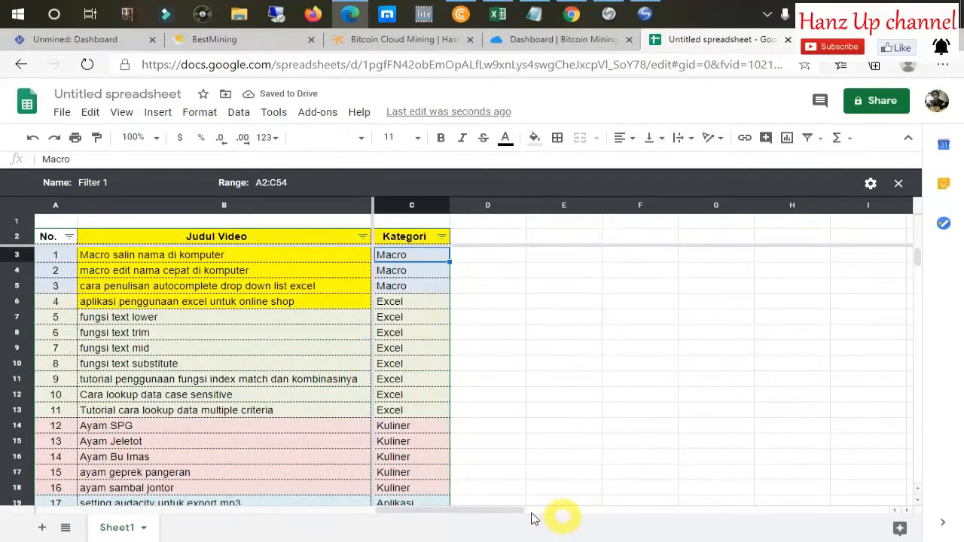
left_click_drag(505, 512, 430, 509)
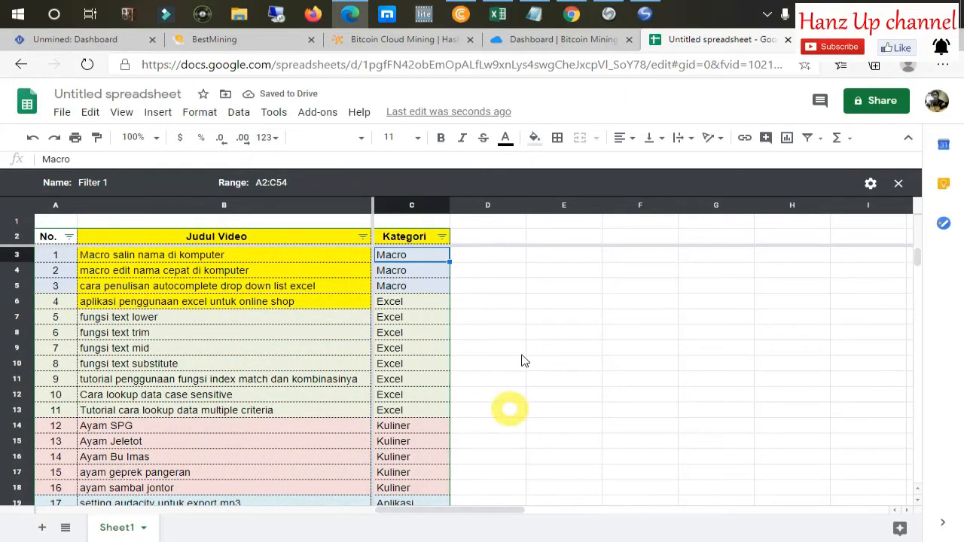
left_click(422, 257)
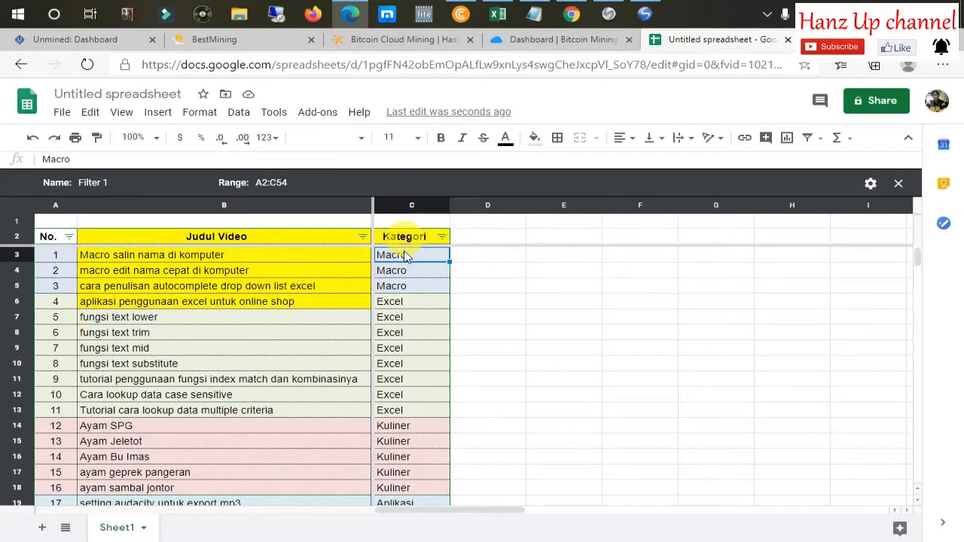
left_click(549, 290)
left_click(394, 253)
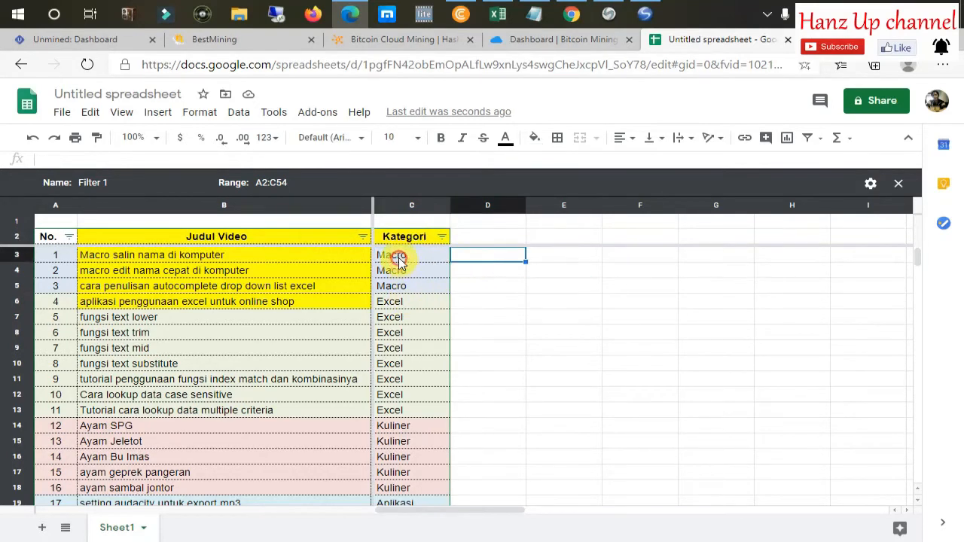
left_click(125, 115)
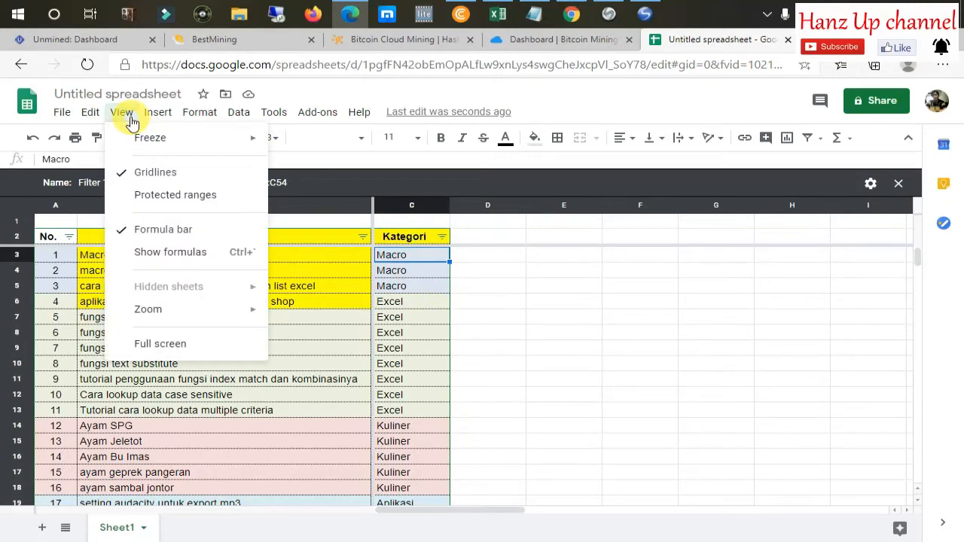
left_click(572, 347)
left_click(570, 296)
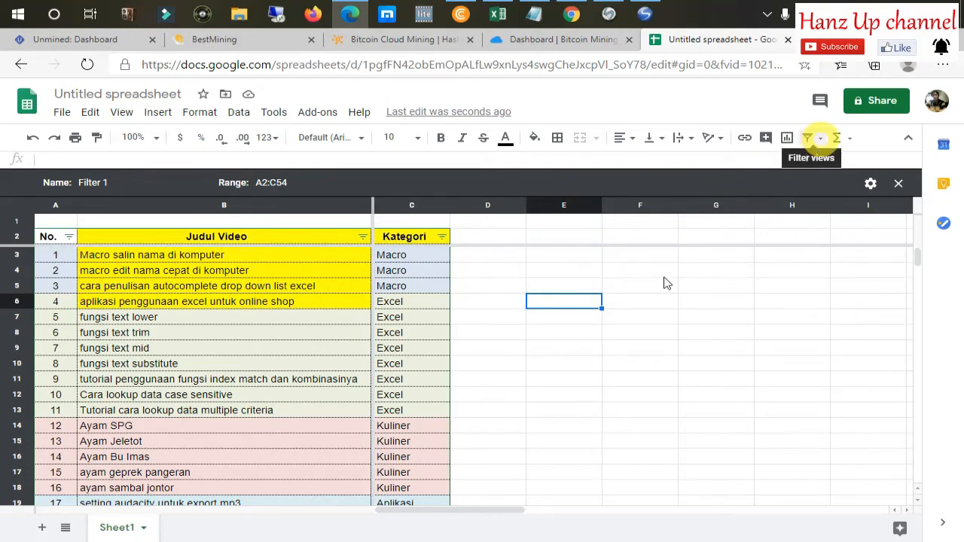
left_click(550, 329)
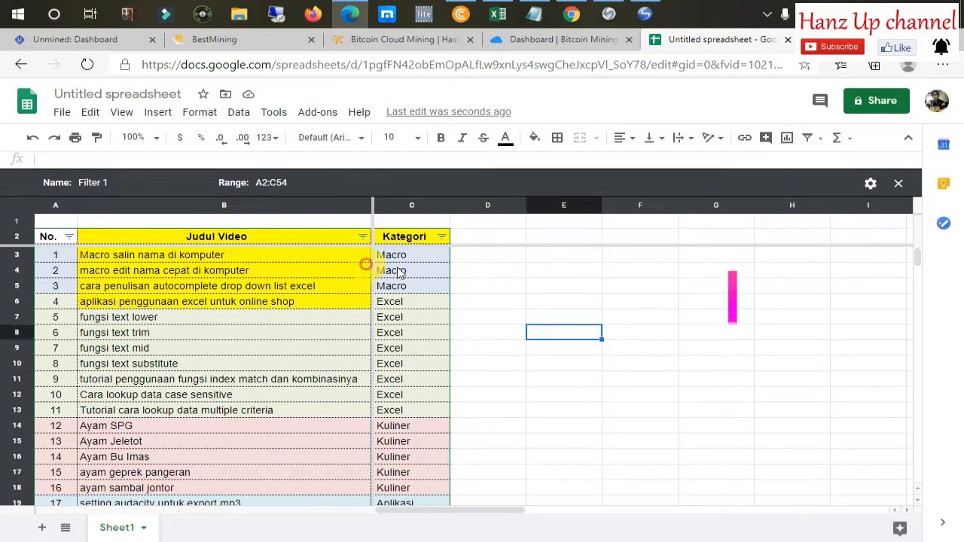
Filter the Kategori column by values to show only the Aplikasi rows
left_click(443, 238)
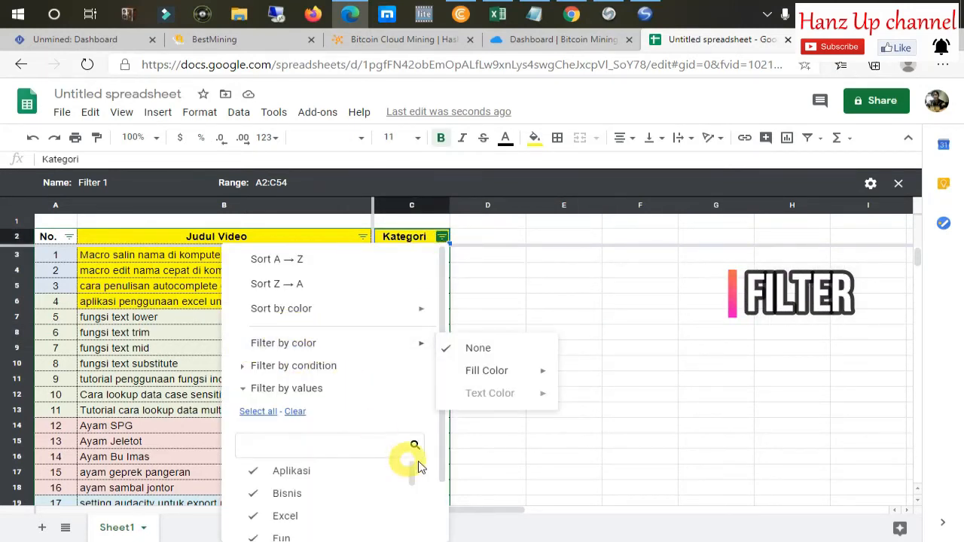
left_click_drag(445, 409, 457, 505)
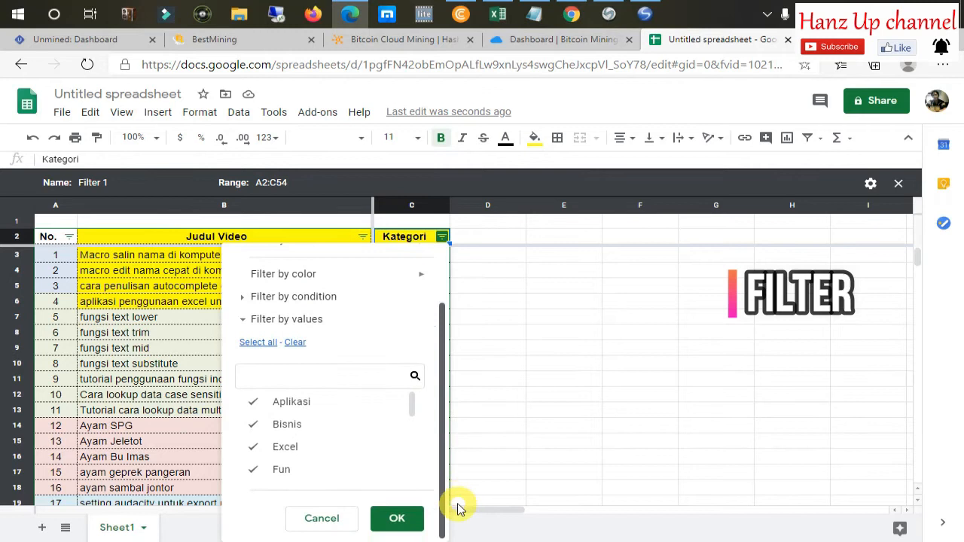
left_click_drag(442, 362, 452, 430)
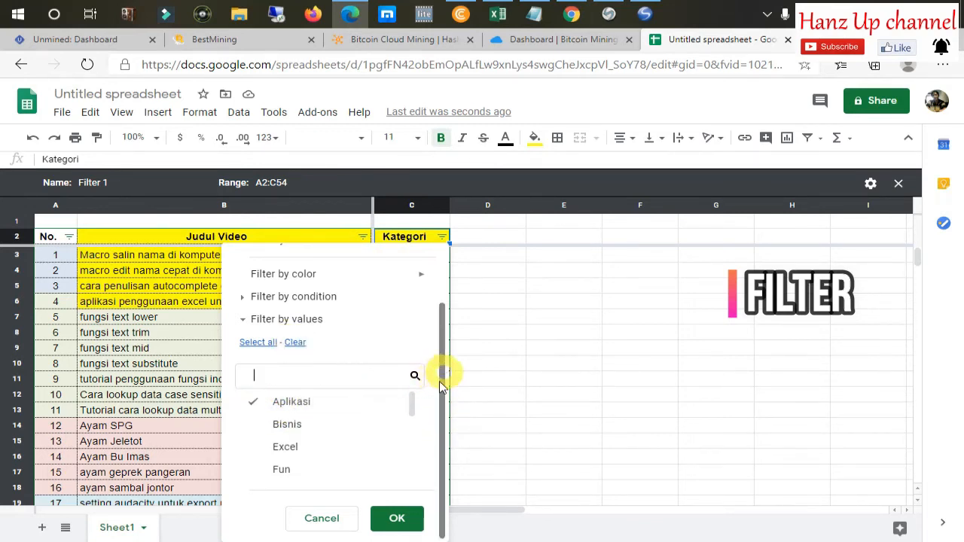
mouse_move(410, 407)
left_mouse_down()
mouse_move(413, 480)
mouse_move(411, 394)
left_mouse_up()
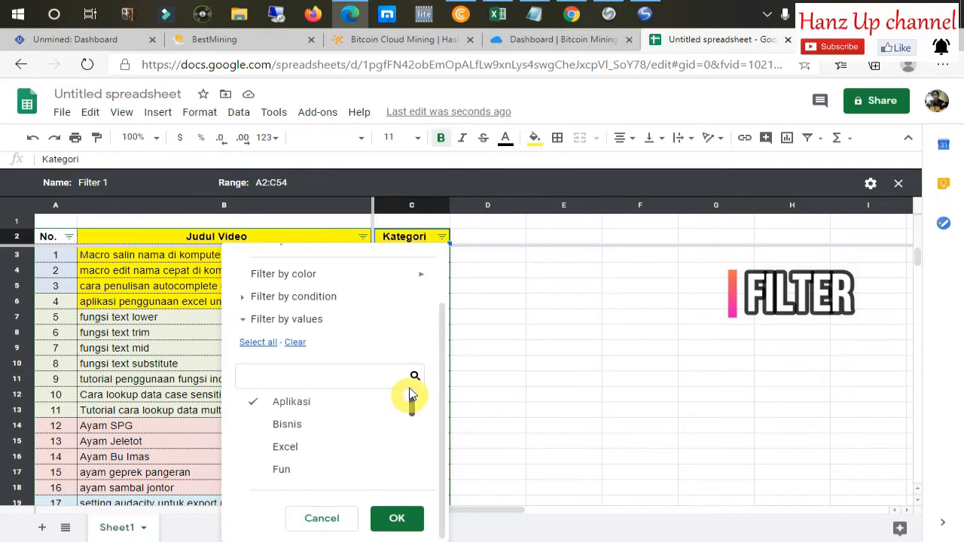
left_click(388, 518)
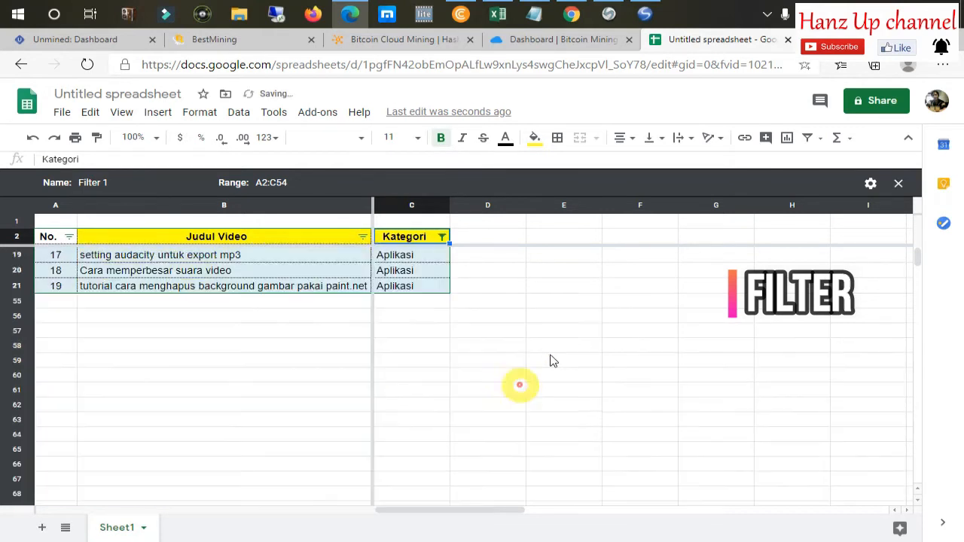
left_click(548, 345)
left_click(539, 284)
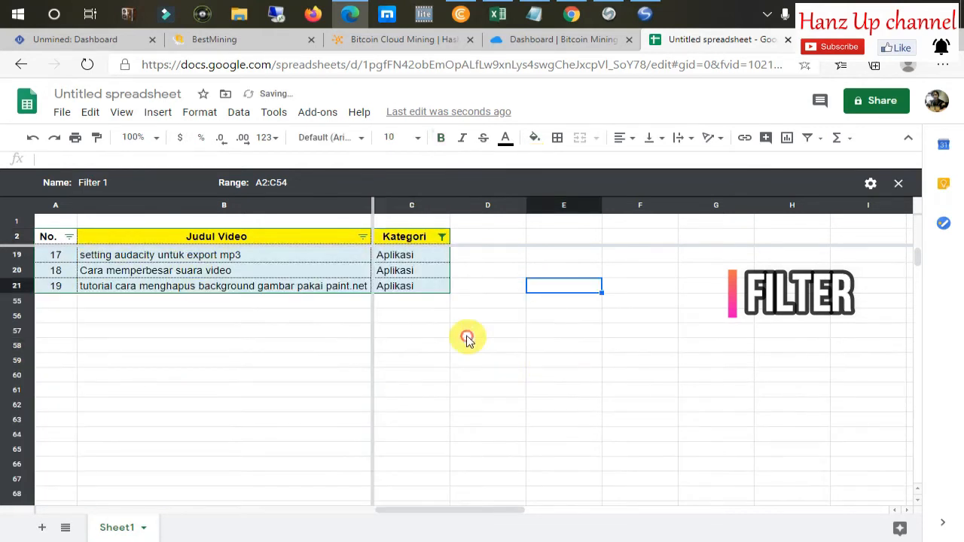
left_click(491, 259)
Add Excel to the values shown by the Kategori filter, alongside Aplikasi
left_click(442, 236)
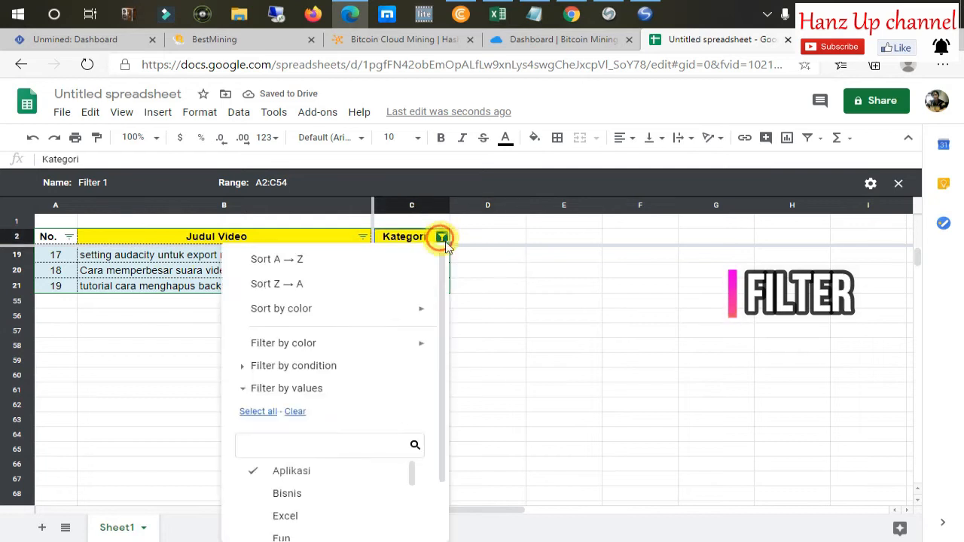
scroll(407, 473, "down", 1)
scroll(395, 472, "up", 1)
left_click(277, 516)
left_click_drag(441, 340, 447, 436)
left_click(395, 517)
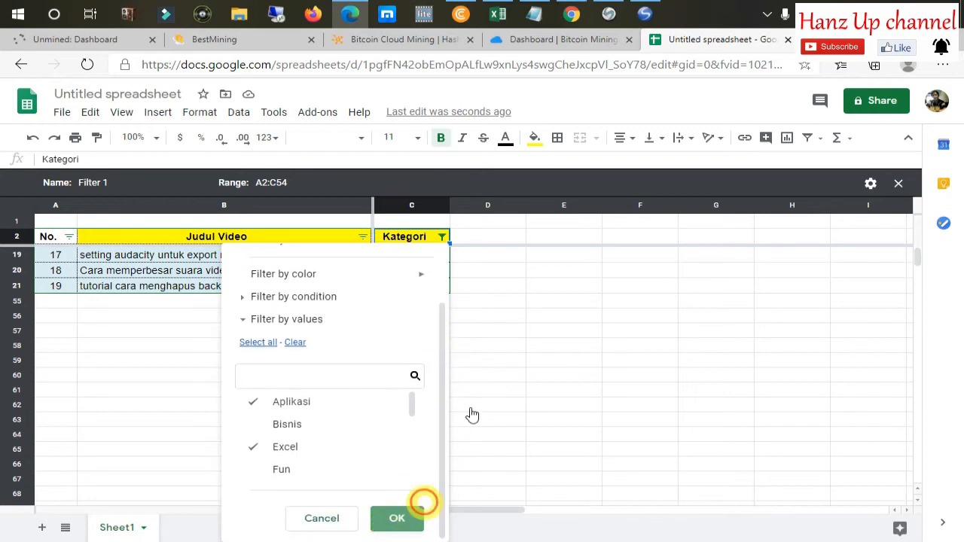
left_click(519, 305)
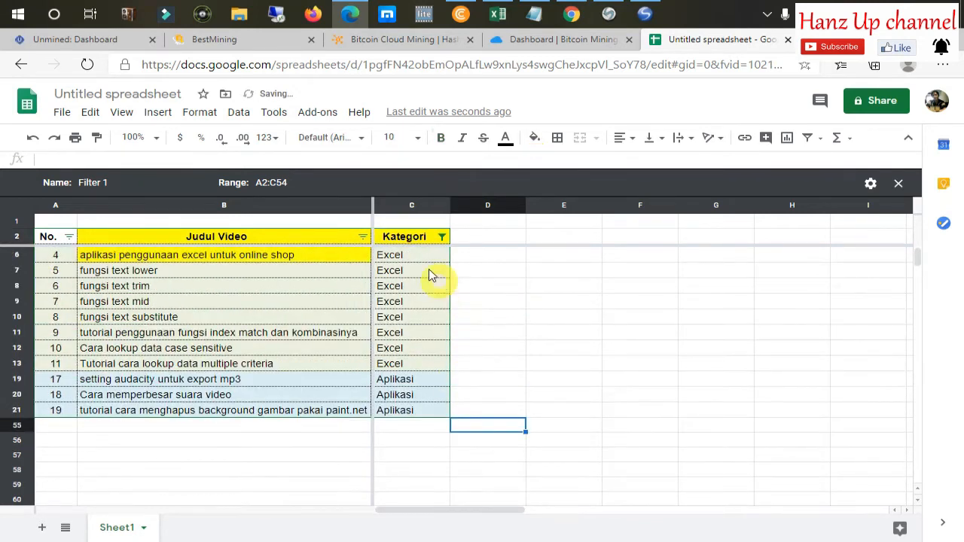
left_click(553, 291)
Select all values in the Kategori filter to show every category again, and check the full list
left_click(441, 236)
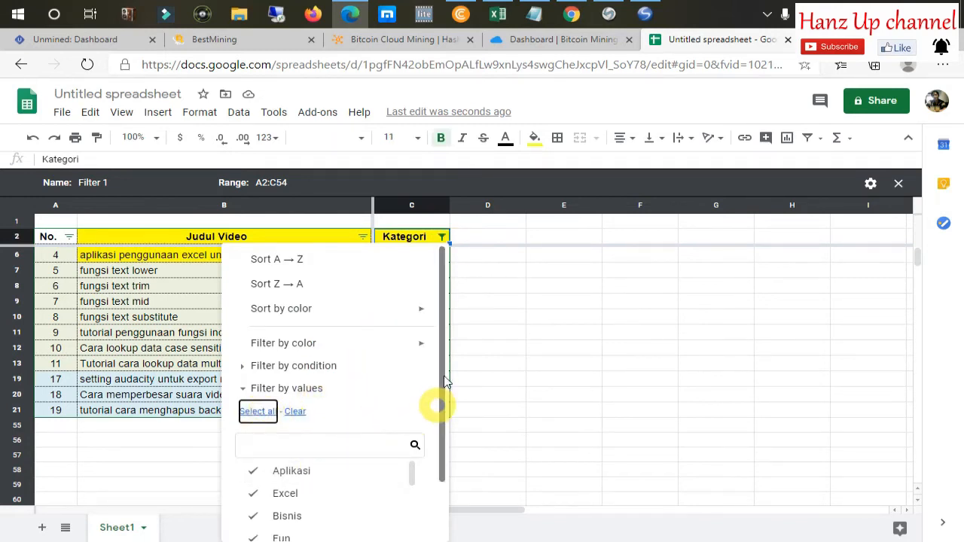
mouse_move(443, 311)
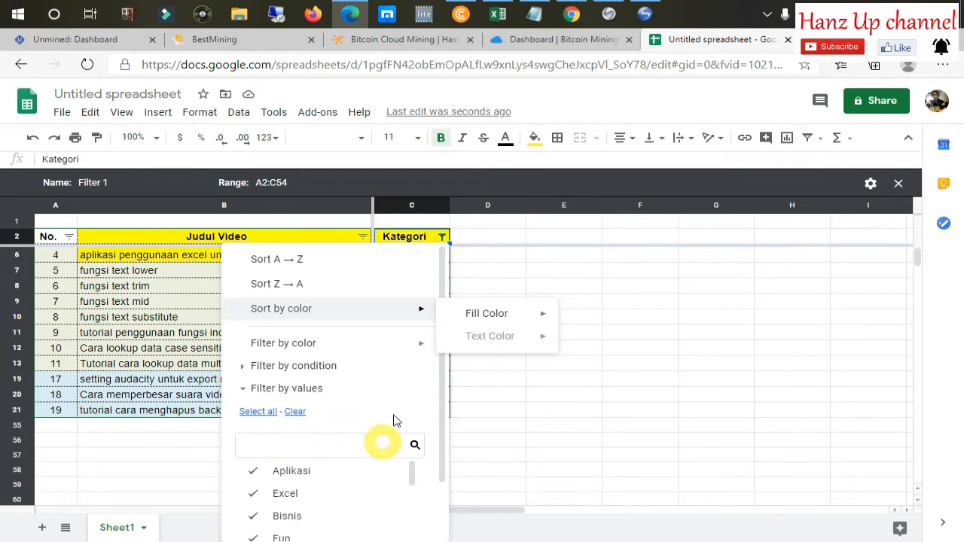
left_click_drag(444, 373, 442, 430)
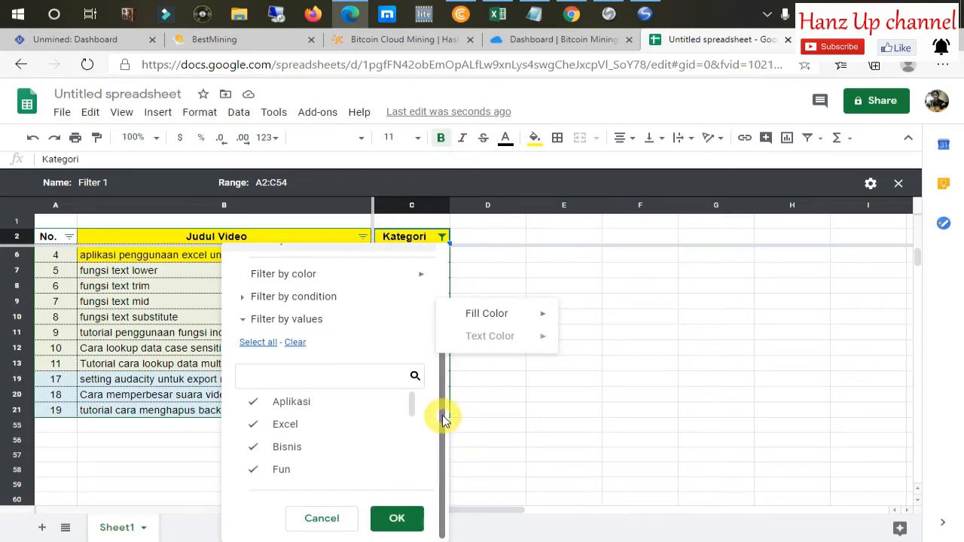
left_click_drag(444, 420, 456, 452)
left_click(405, 520)
left_click(494, 447)
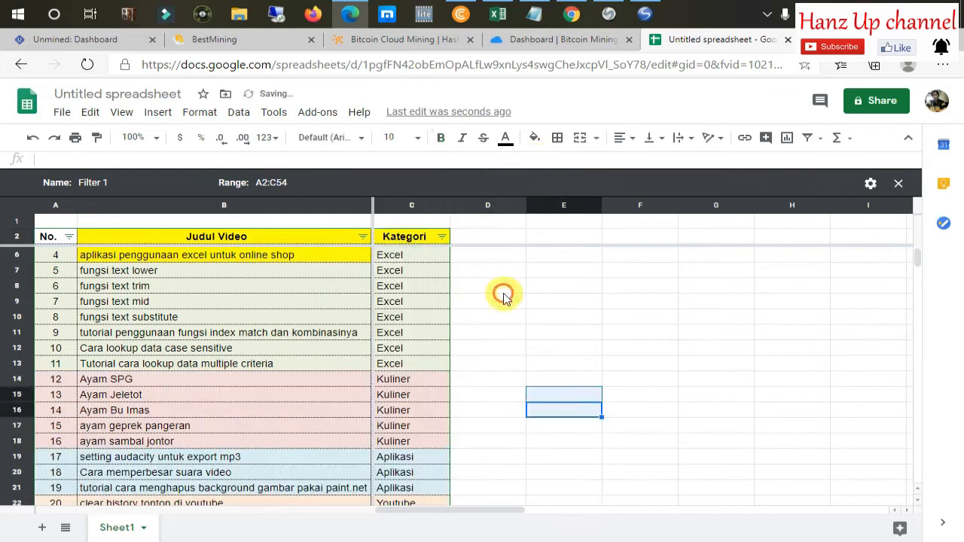
scroll(429, 387, "down", 10)
scroll(429, 394, "up", 11)
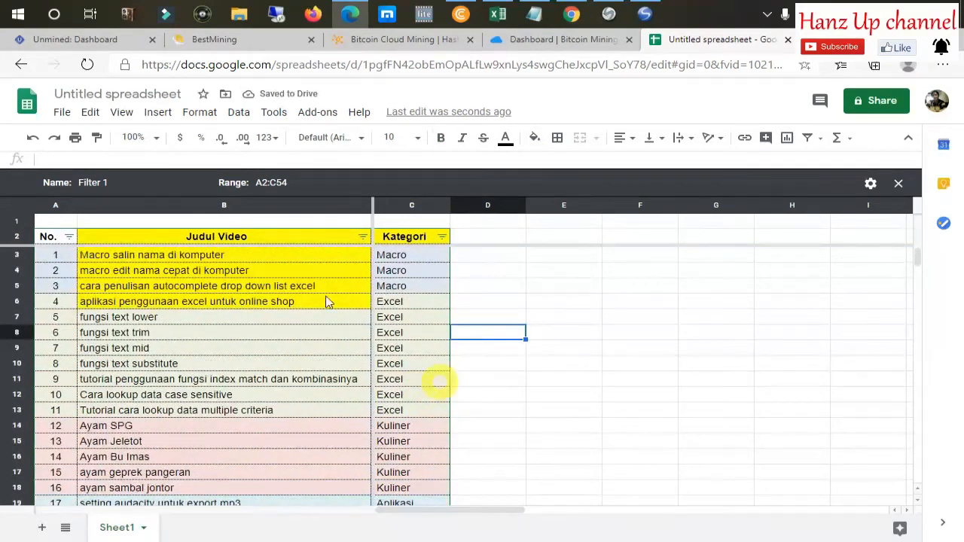
Filter the No. column by condition to show only rows with numbers greater than 10
left_click(68, 236)
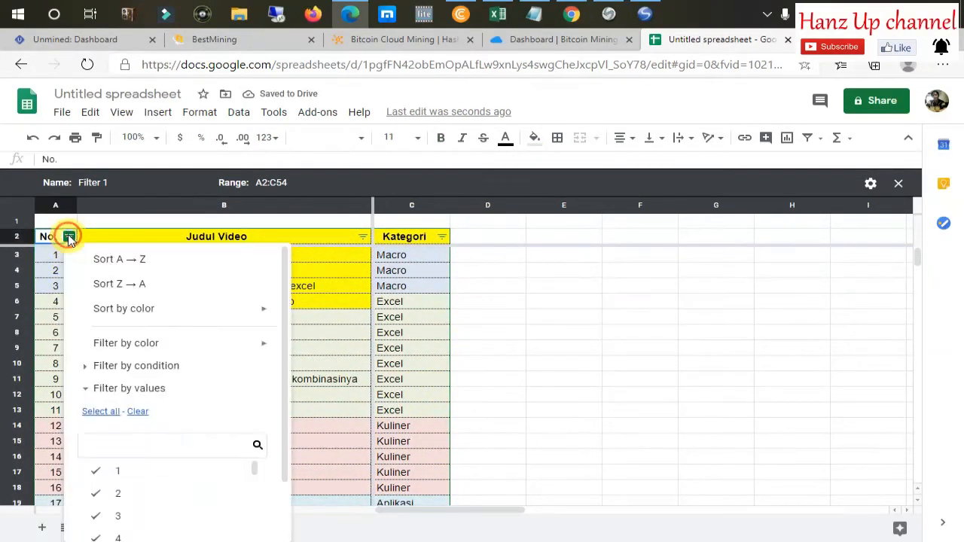
left_click(165, 388)
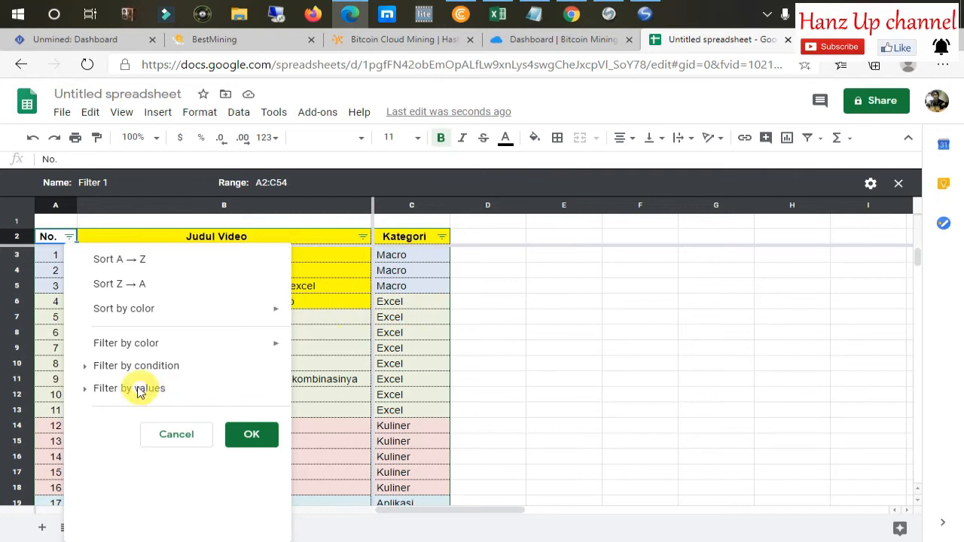
mouse_move(135, 348)
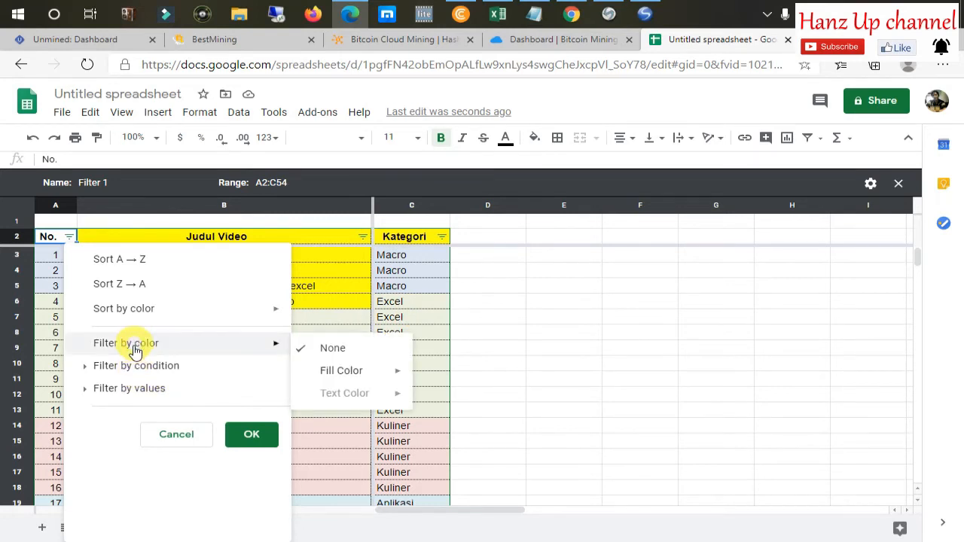
left_click(132, 366)
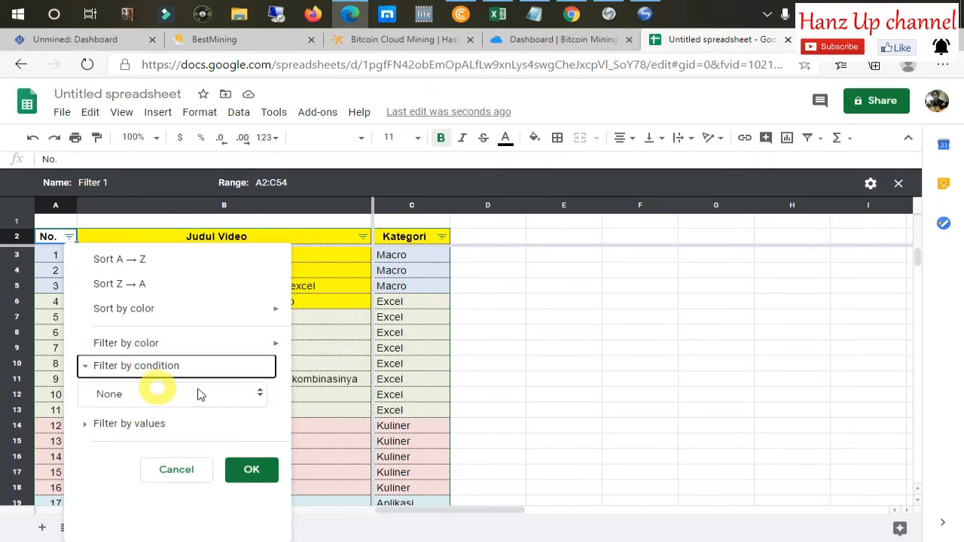
left_click(260, 394)
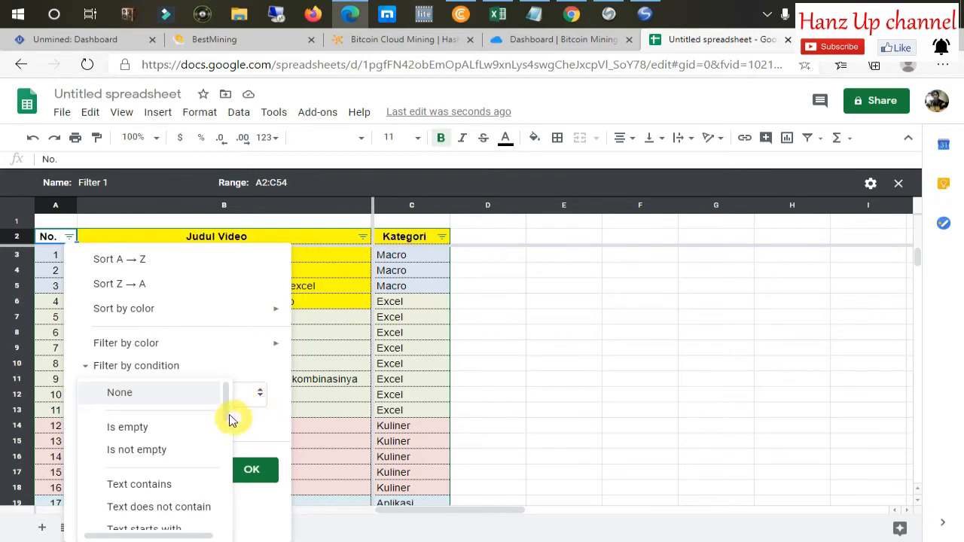
left_click_drag(228, 408, 229, 473)
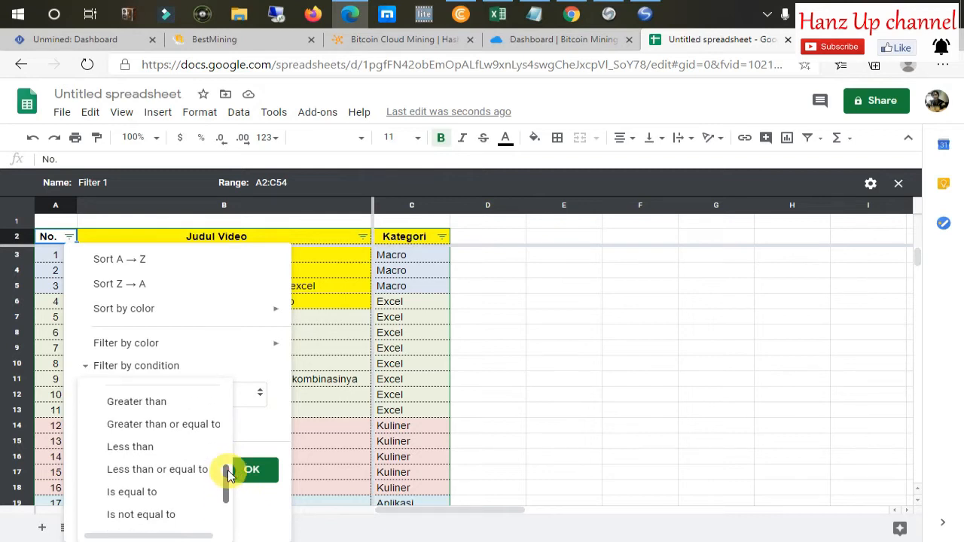
left_click(156, 406)
left_click(205, 423)
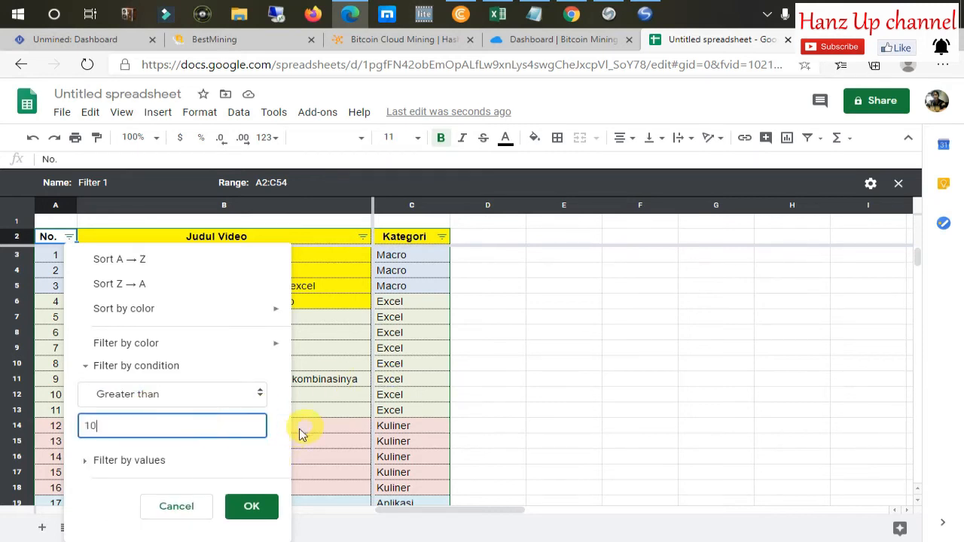
left_click(237, 510)
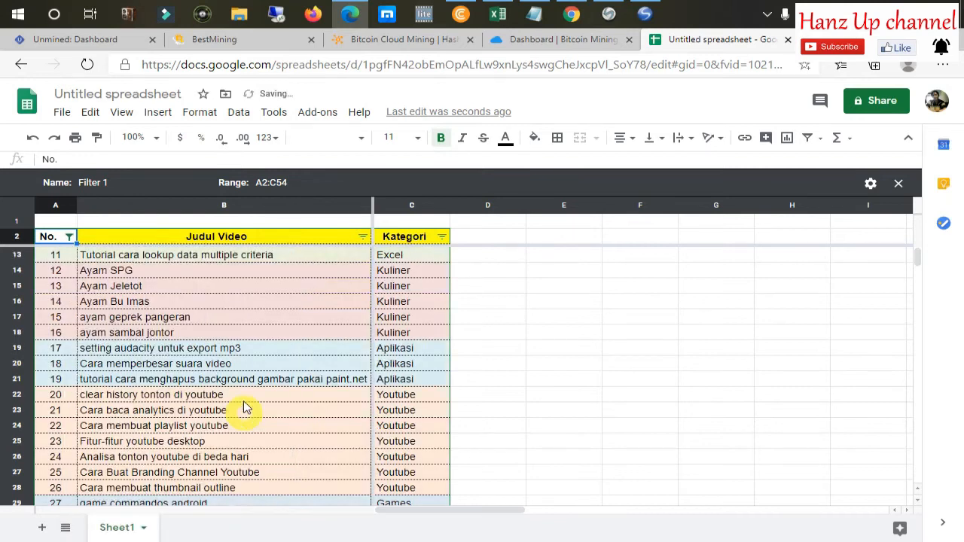
left_click(166, 275)
left_click(57, 255)
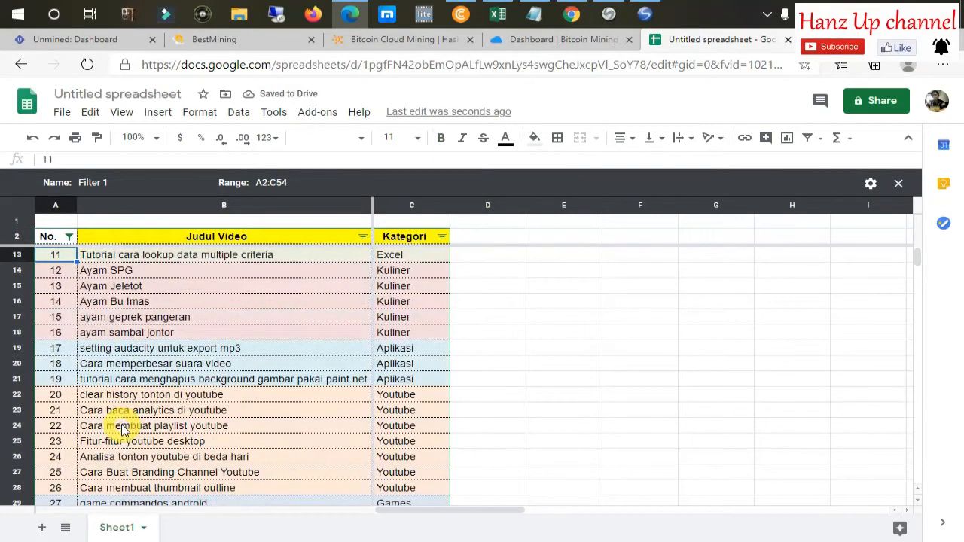
left_click(129, 288)
Change the No. column's filter condition to Less than 20 and check the filtered rows
left_click(67, 238)
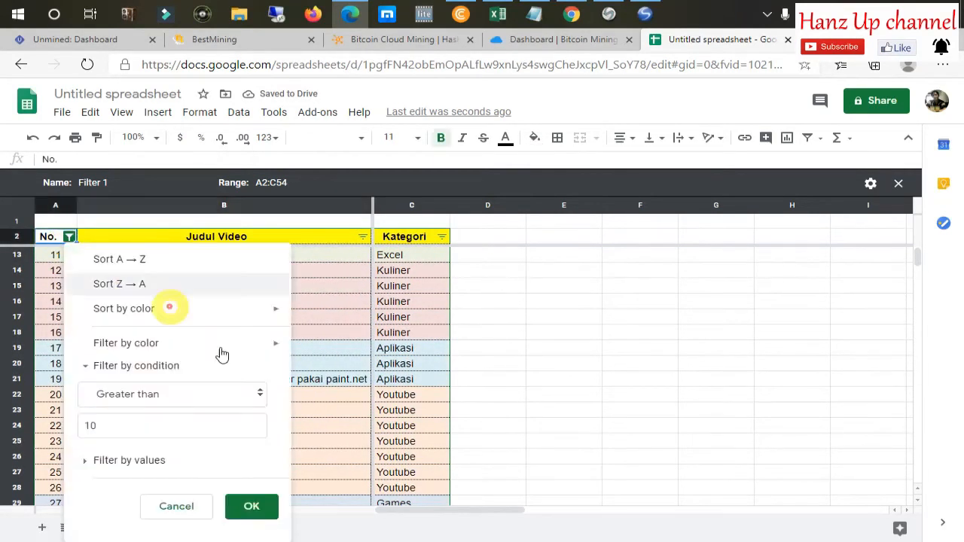
left_click(261, 399)
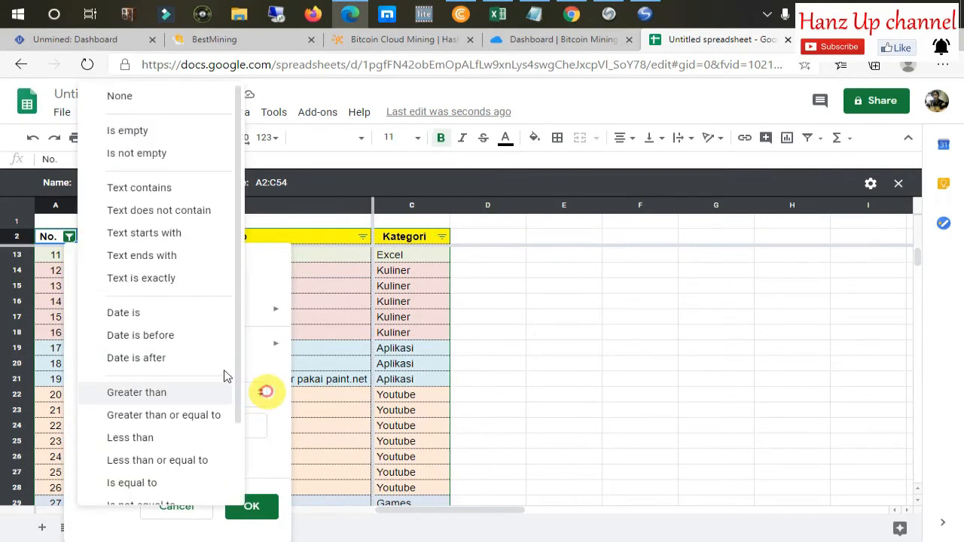
left_click(151, 435)
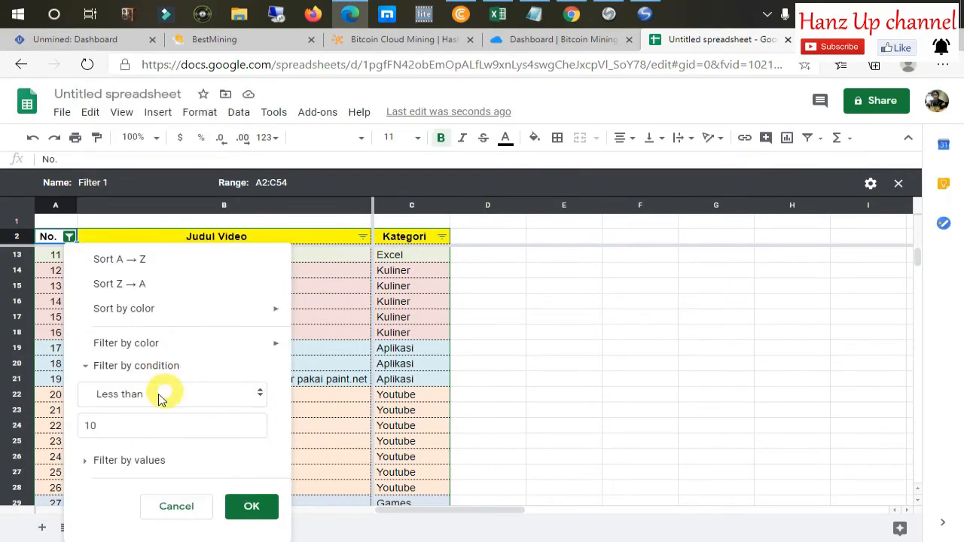
left_click(128, 427)
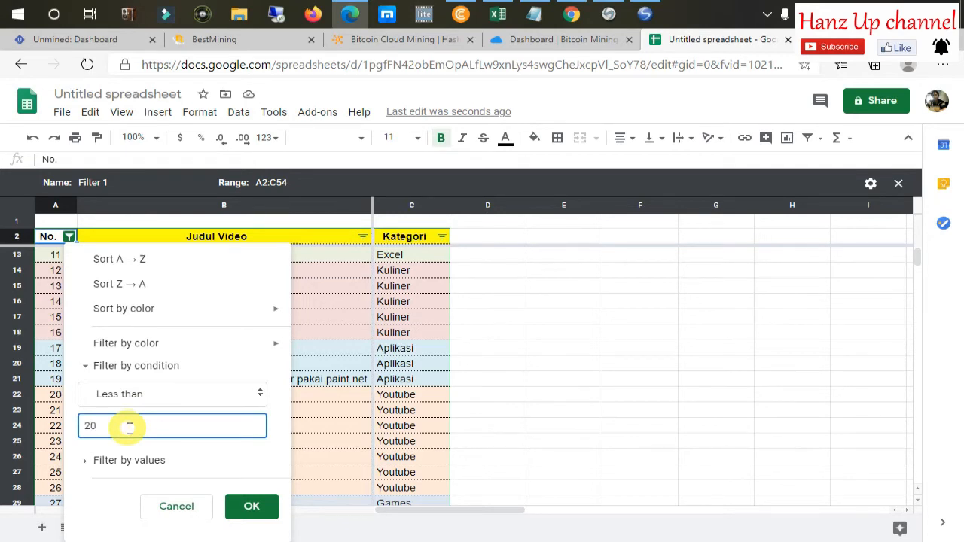
type("20")
left_click(265, 508)
left_click(254, 317)
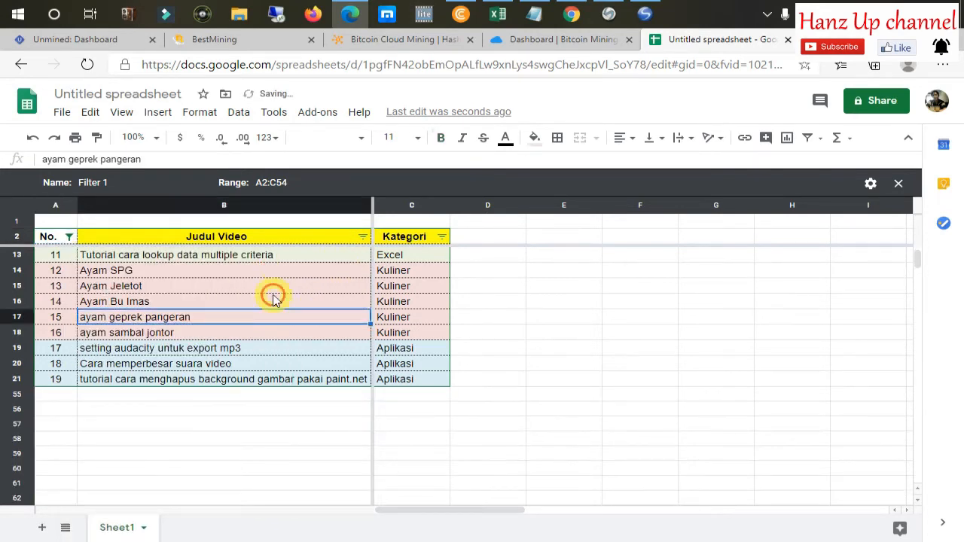
scroll(273, 299, "up", 2)
scroll(273, 300, "down", 3)
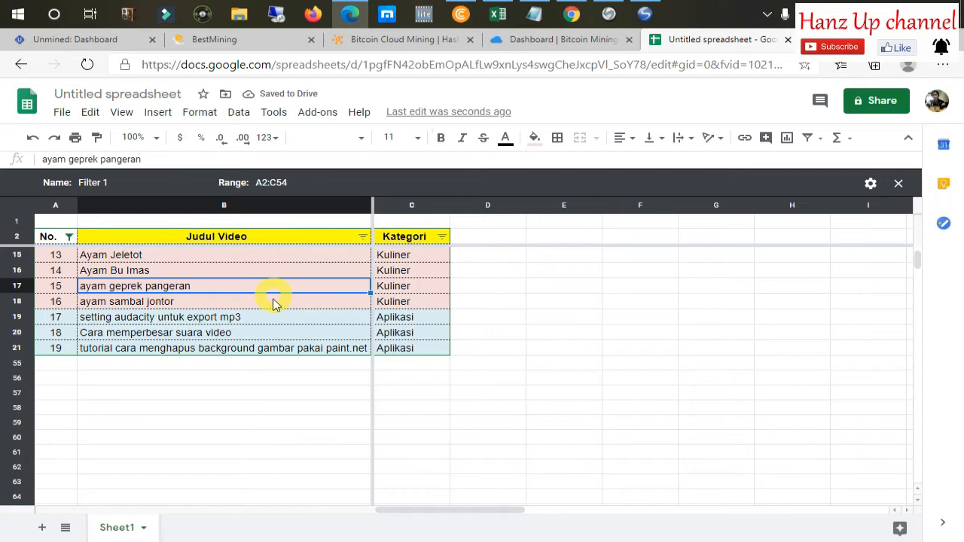
left_click(215, 348)
left_click(230, 286)
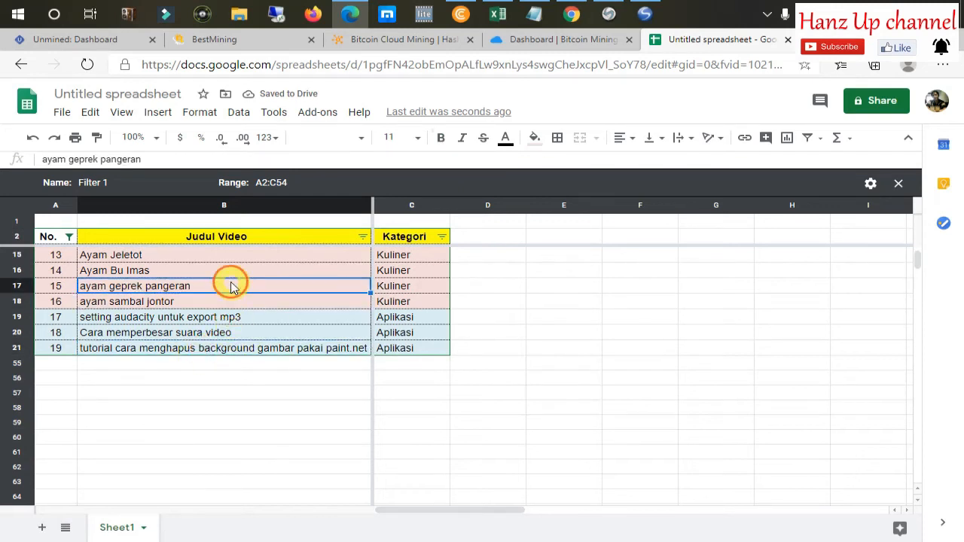
left_click(283, 271)
left_click(68, 238)
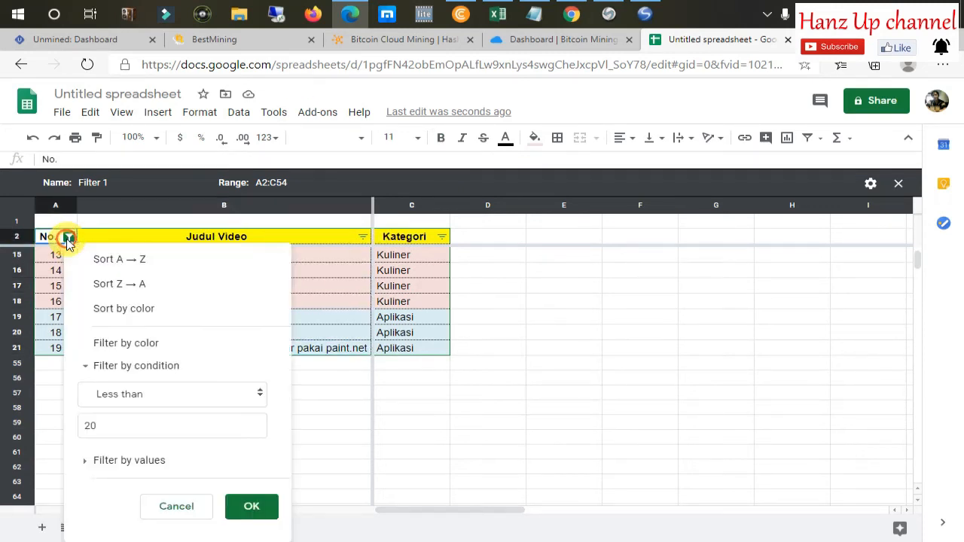
left_click(563, 285)
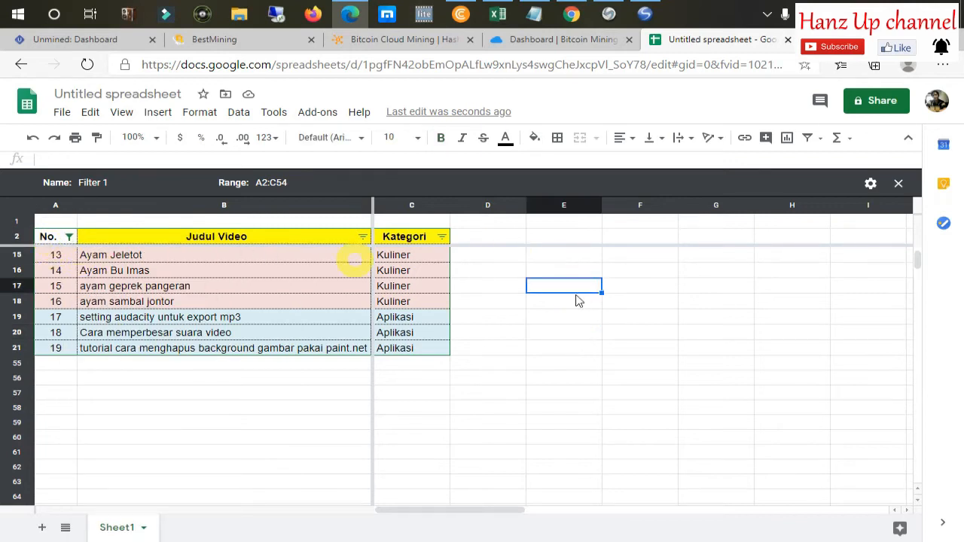
Search the Kategori filter values for kuliner and exclude Kuliner from the shown rows
left_click(441, 240)
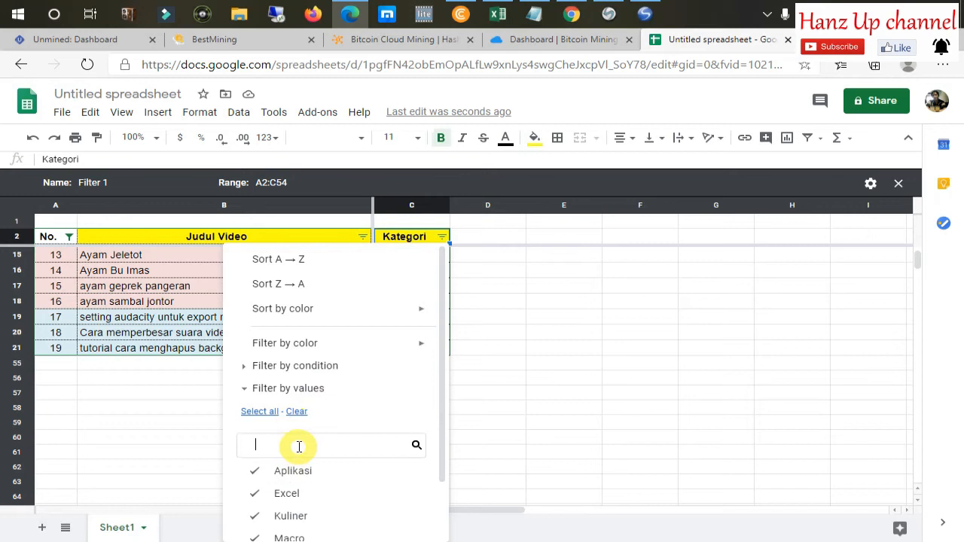
type("kuliner")
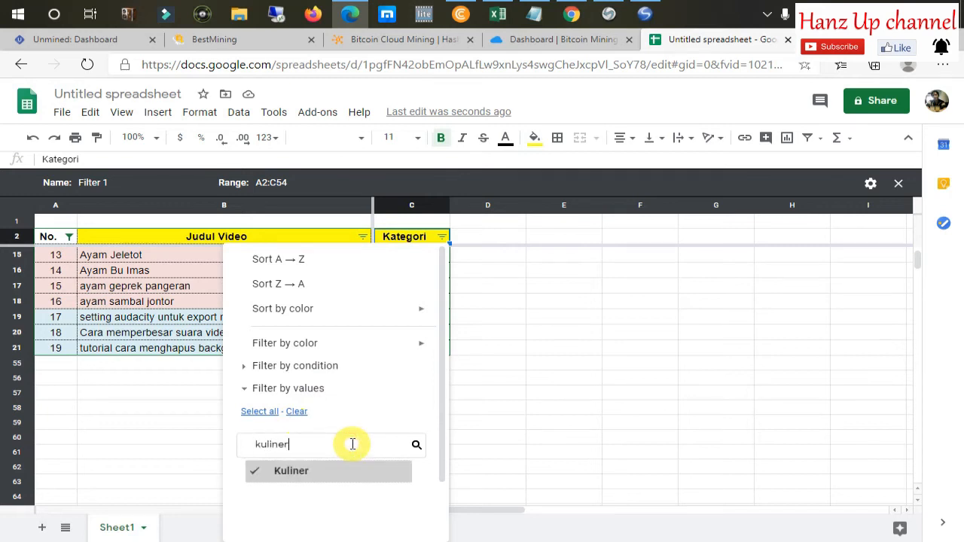
left_click_drag(445, 389, 433, 514)
left_click(403, 522)
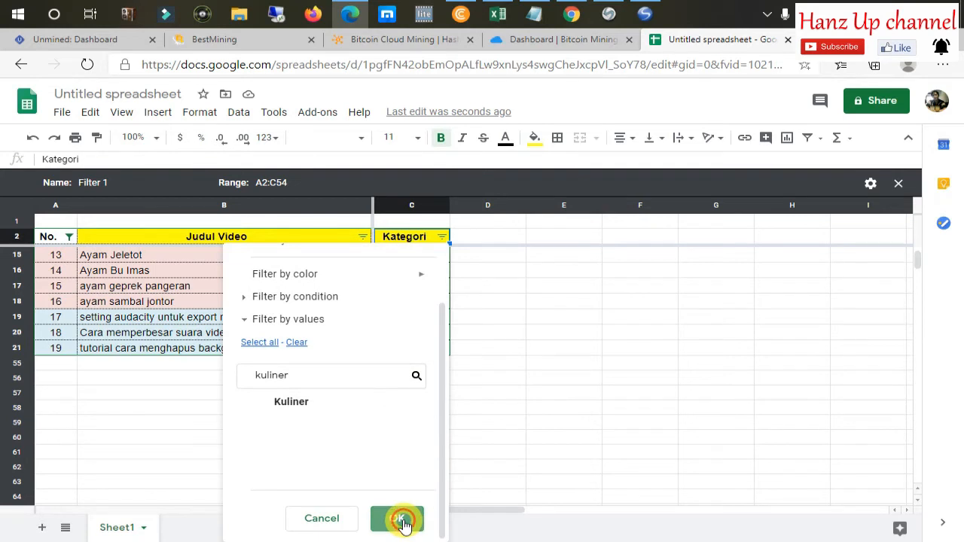
left_click(505, 286)
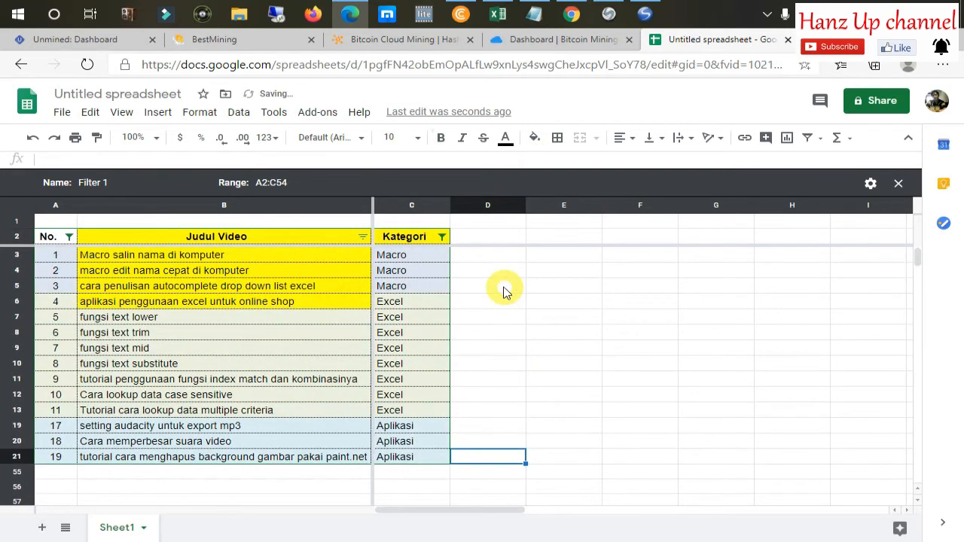
left_click(455, 252)
Search the Kategori filter values for kuliner again, re-include Kuliner, and check the list
left_click(442, 238)
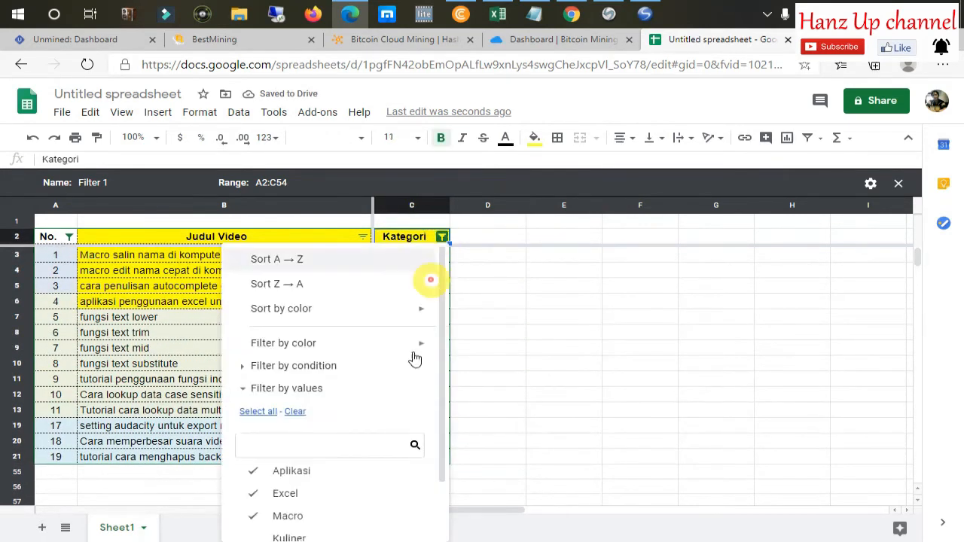
type("kuliner")
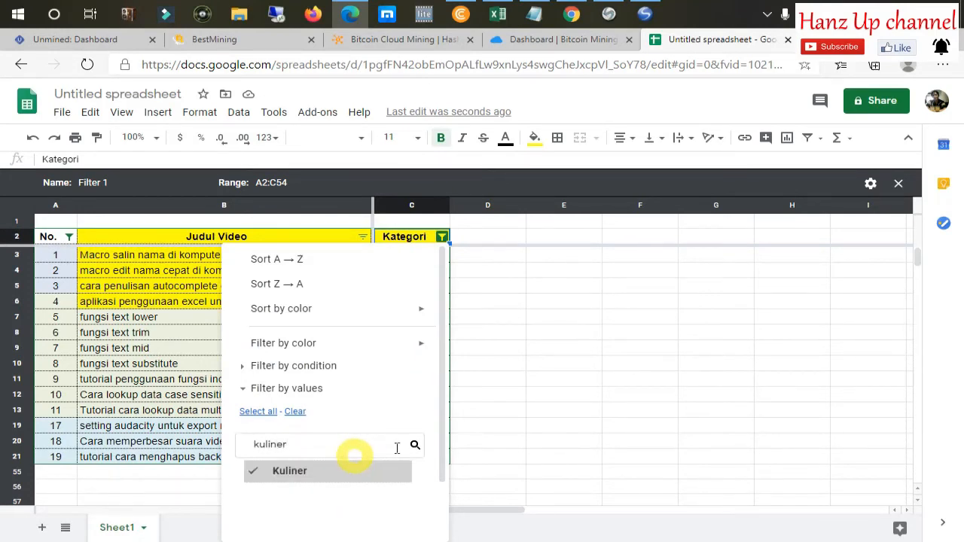
scroll(445, 379, "down", 2)
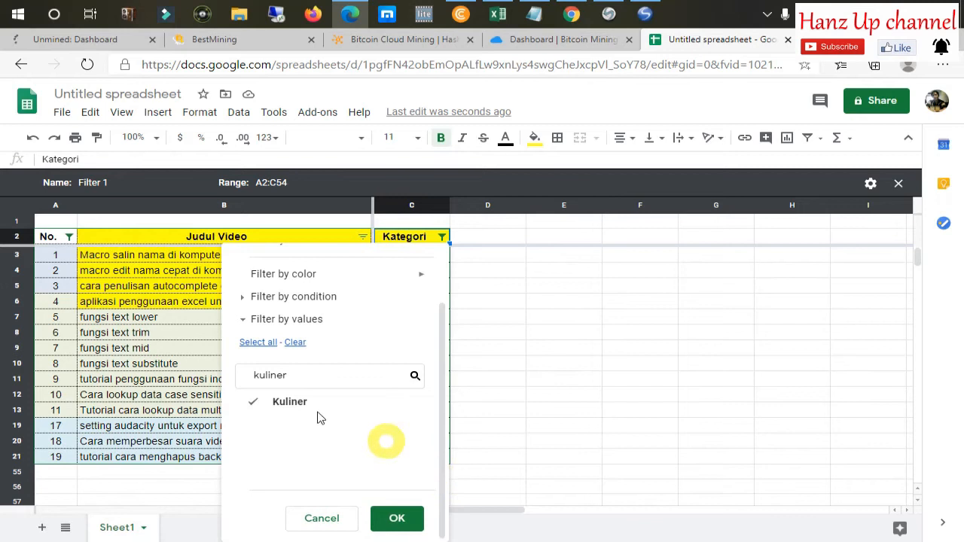
left_click(397, 519)
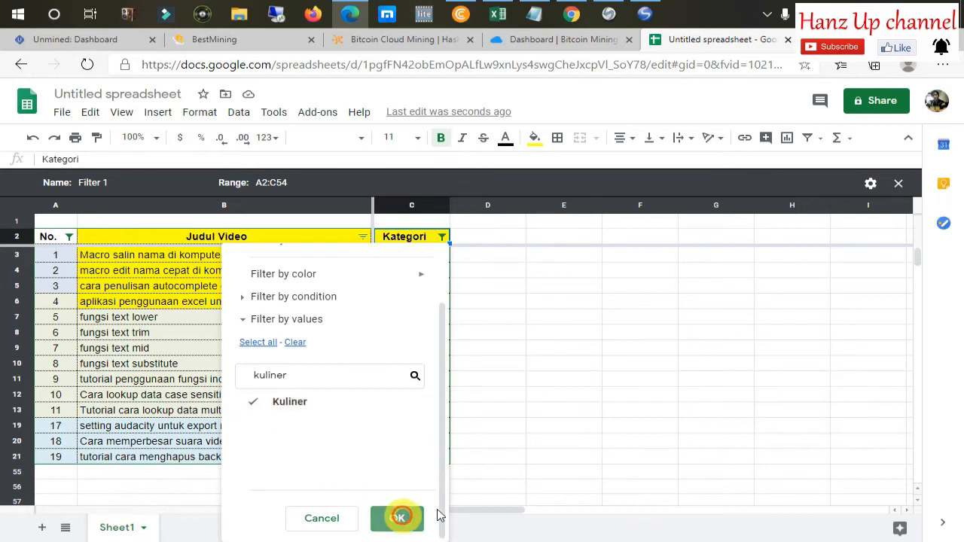
left_click(506, 285)
scroll(479, 420, "down", 3)
scroll(478, 422, "up", 3)
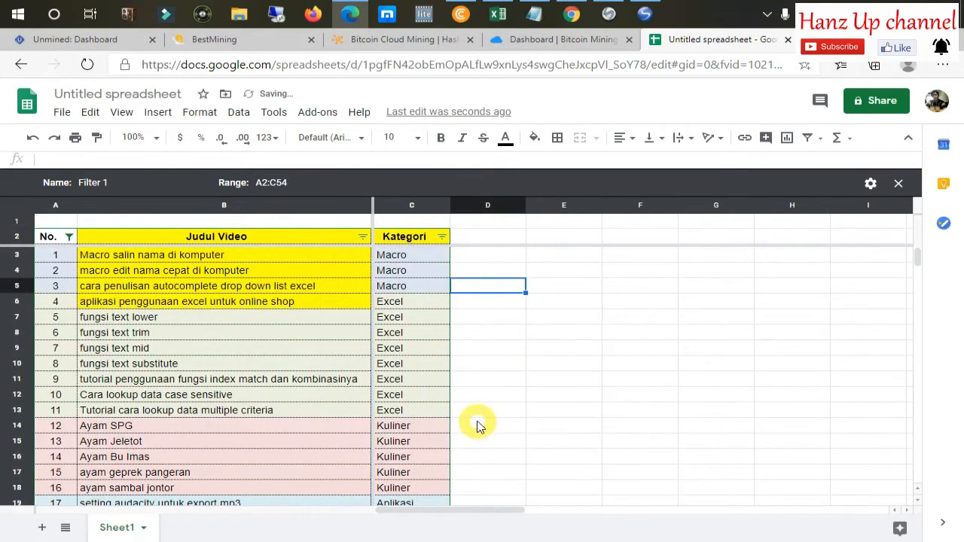
left_click(419, 254)
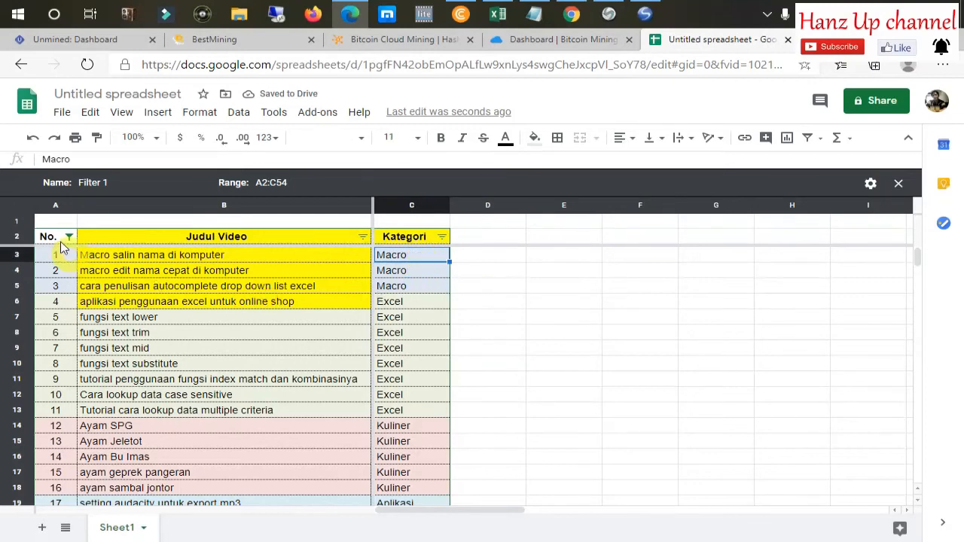
left_click(473, 289)
Filter the Kategori column by values to show only Kuliner, deselecting Aplikasi, Excel and Macro
left_click(441, 236)
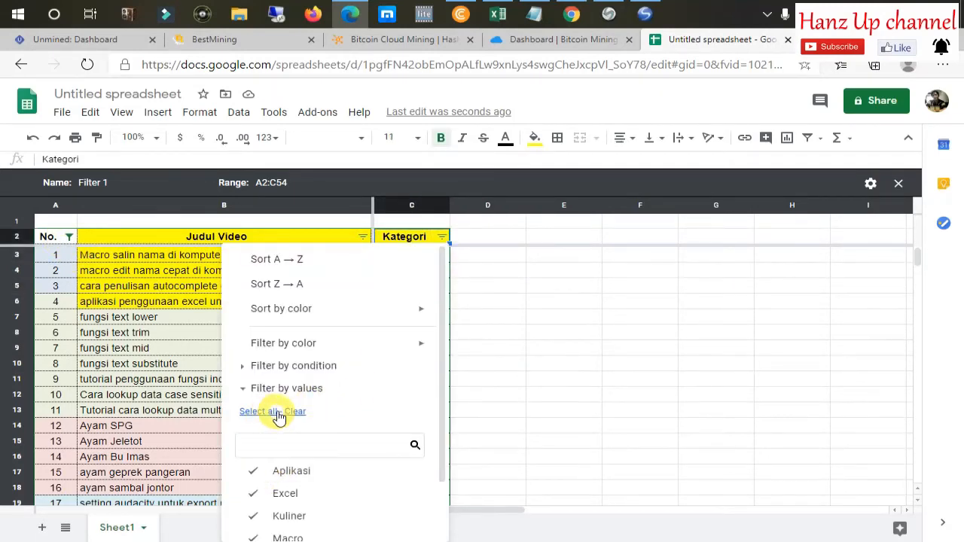
left_click_drag(445, 377, 446, 472)
left_click(256, 447)
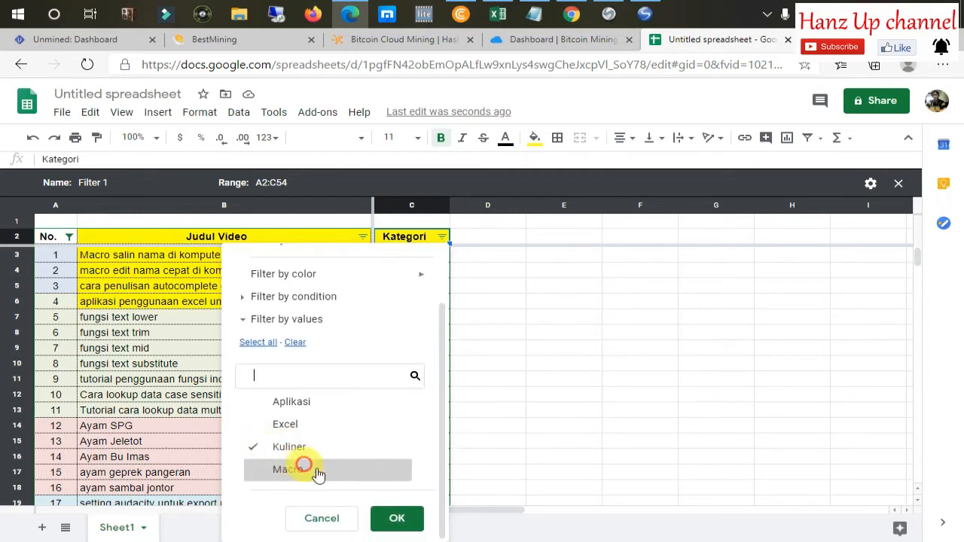
left_click(388, 520)
left_click(542, 374)
left_click(540, 301)
left_click(489, 262)
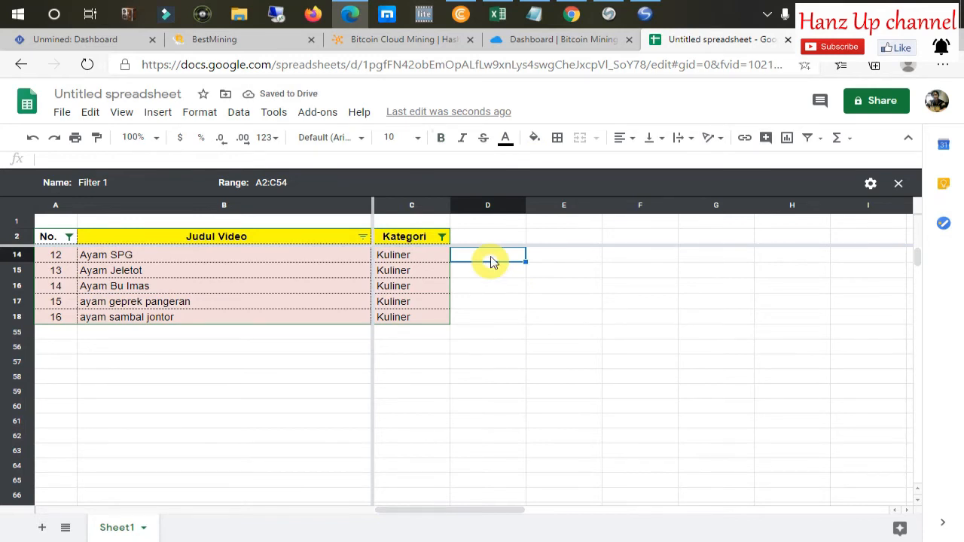
Look up kuliner with the Kategori filter's value search and reapply the filter with Kuliner selected
left_click(443, 237)
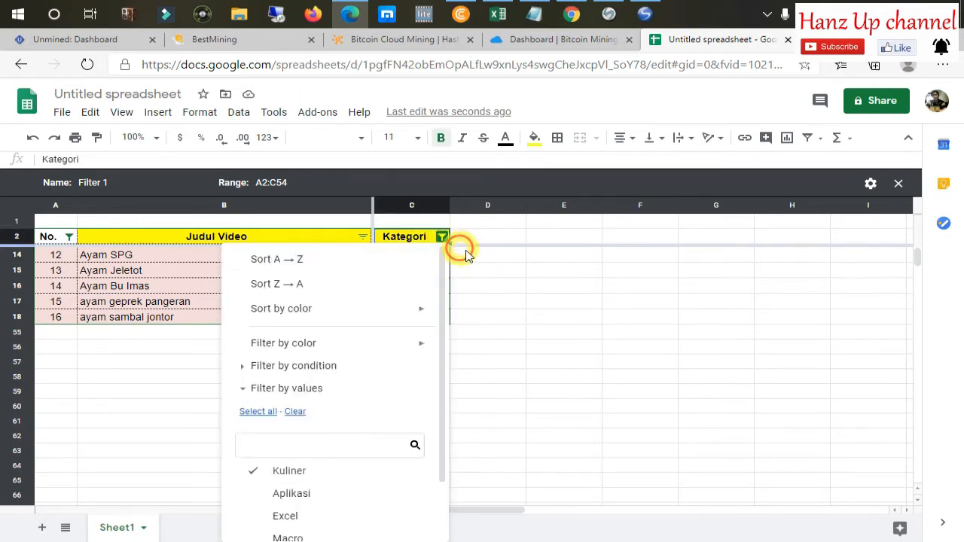
left_click(253, 475)
left_click(327, 451)
type("kuliner")
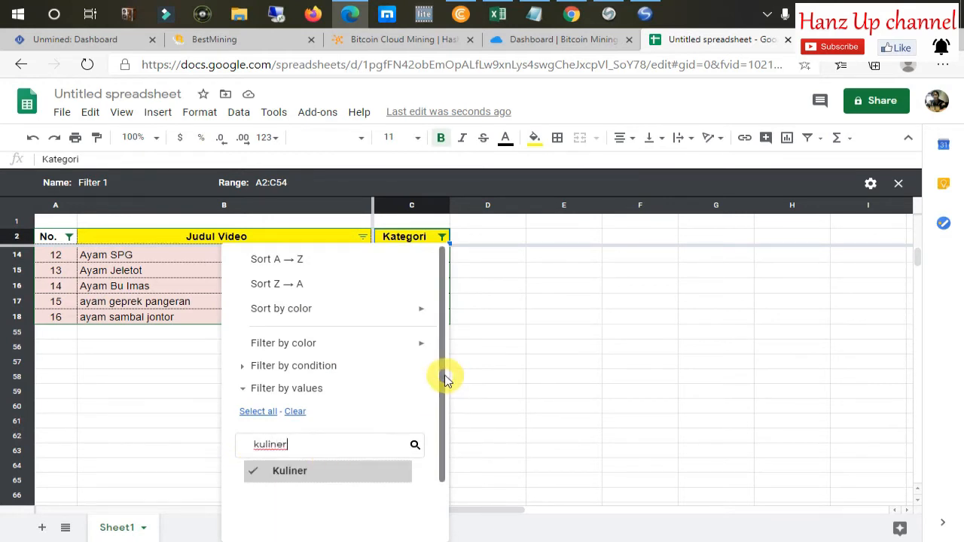
left_click_drag(446, 377, 441, 469)
left_click(397, 516)
left_click(510, 330)
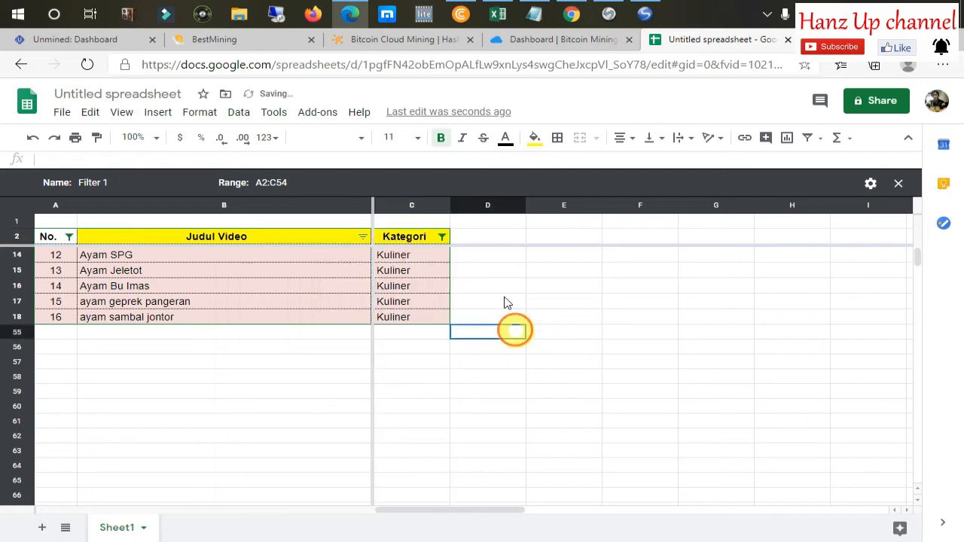
left_click(482, 272)
left_click(484, 286)
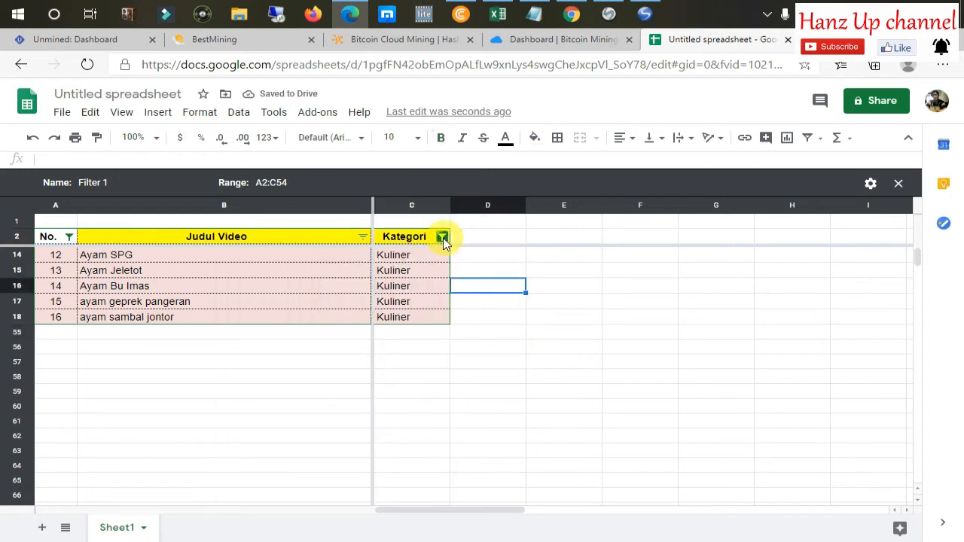
Deselect Kuliner in the Kategori value filter, apply it, and recheck the filter's values
left_click(442, 237)
left_click(256, 471)
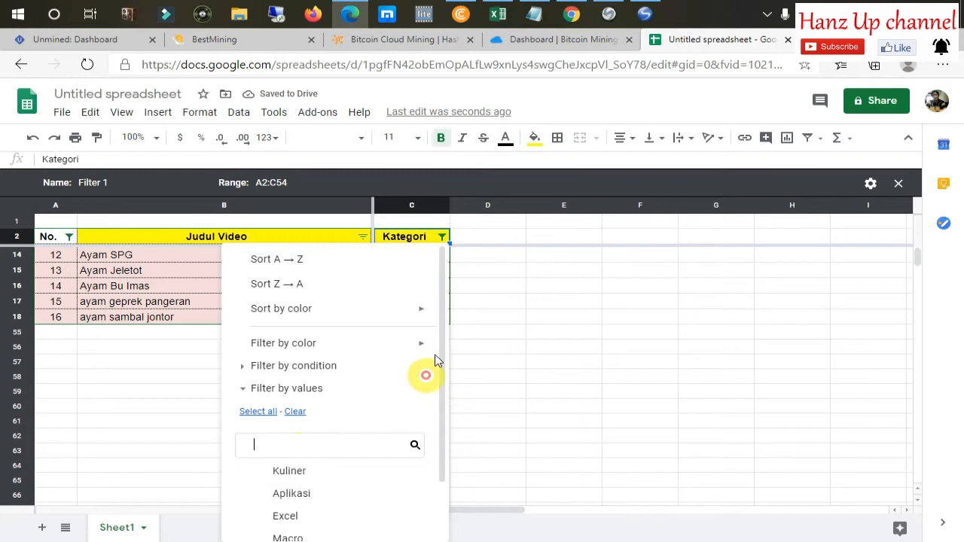
left_click_drag(441, 345, 444, 447)
left_click(396, 516)
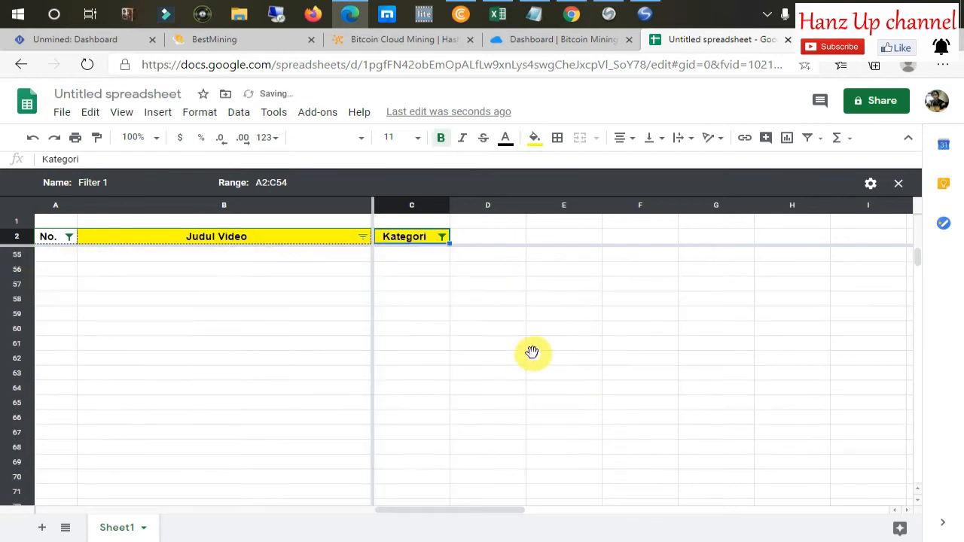
left_click(563, 283)
left_click(442, 236)
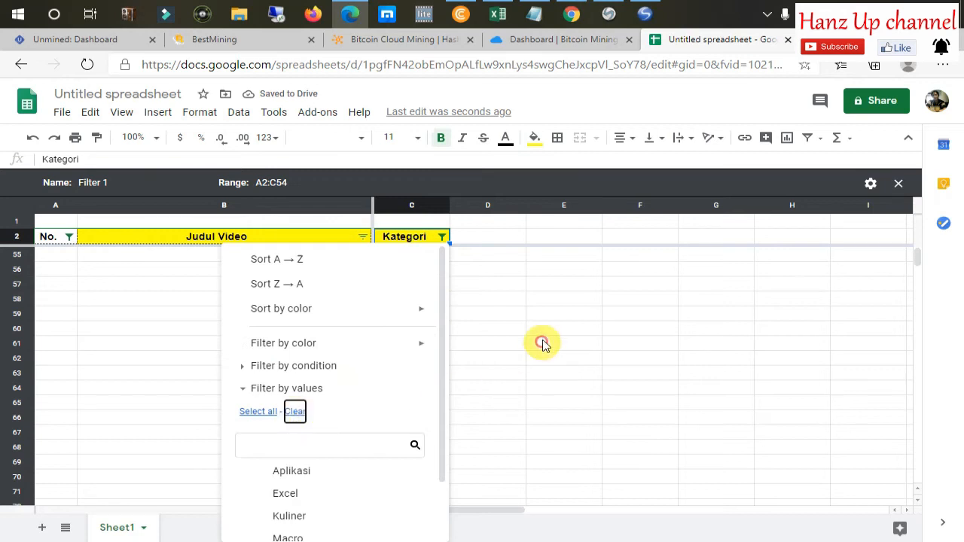
left_click(538, 281)
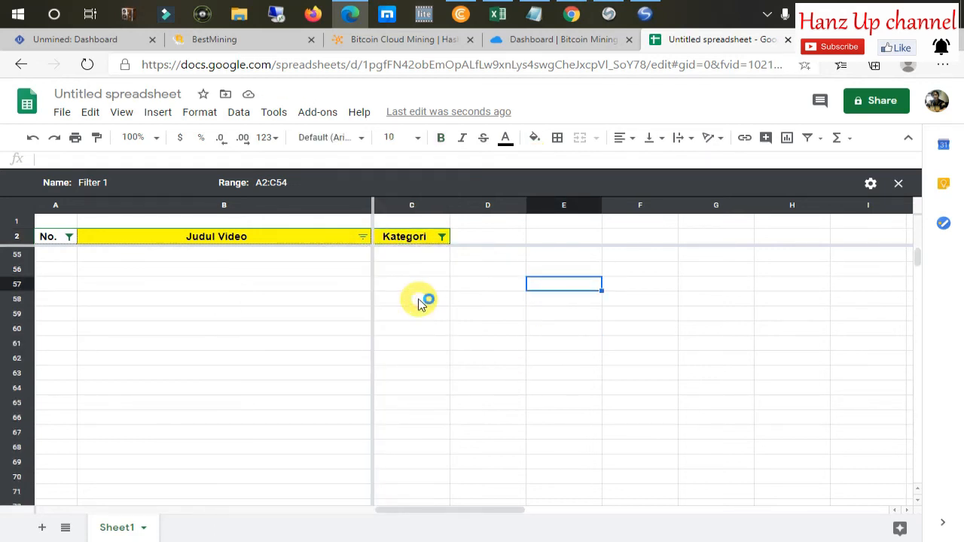
left_click(435, 270)
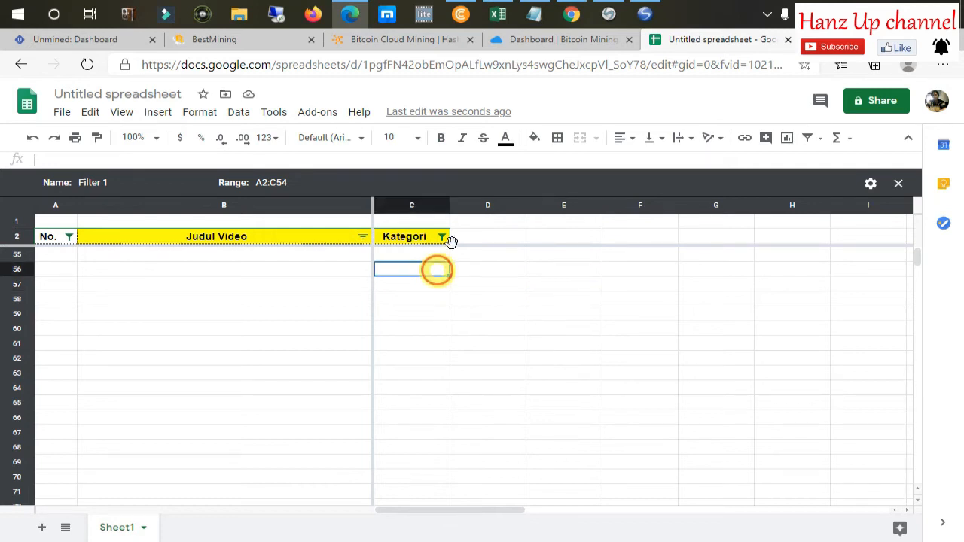
Select all values in the Kategori filter and apply it to show every category
left_click(442, 238)
left_click(259, 411)
left_click_drag(441, 377, 441, 487)
left_click(415, 519)
left_click(433, 330)
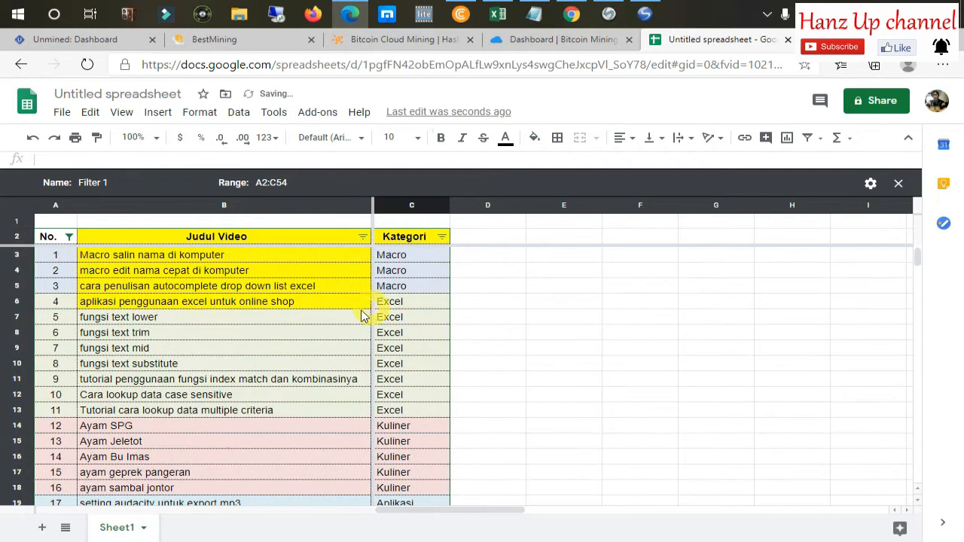
left_click(497, 269)
Search the Kategori filter values for kuliner, apply the filter with Kuliner kept selected, and review the list
left_click(442, 237)
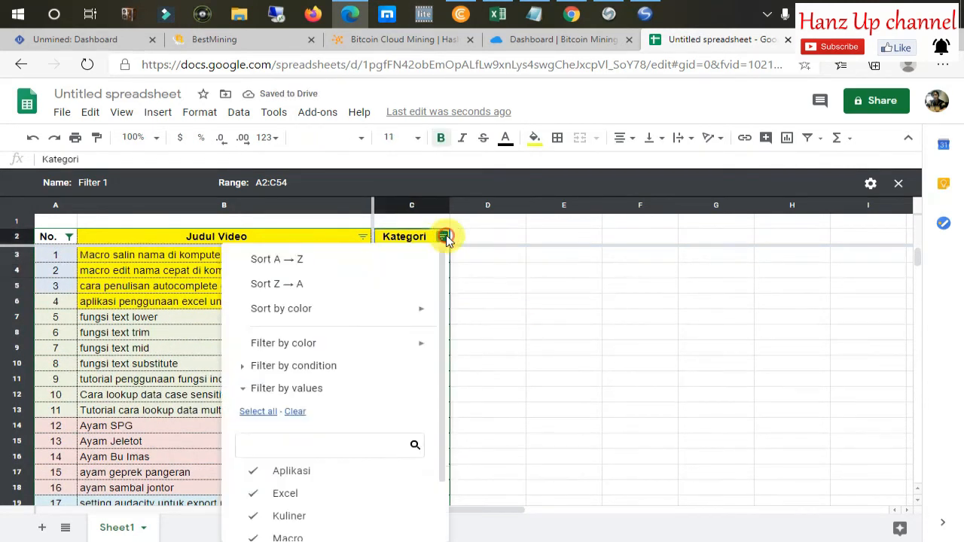
left_click(314, 448)
type("kuliner")
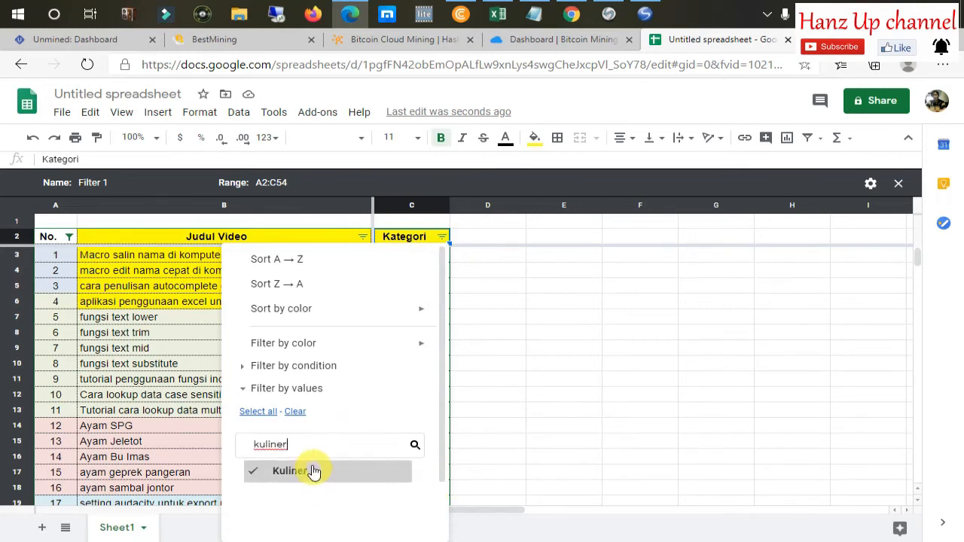
left_click(307, 472)
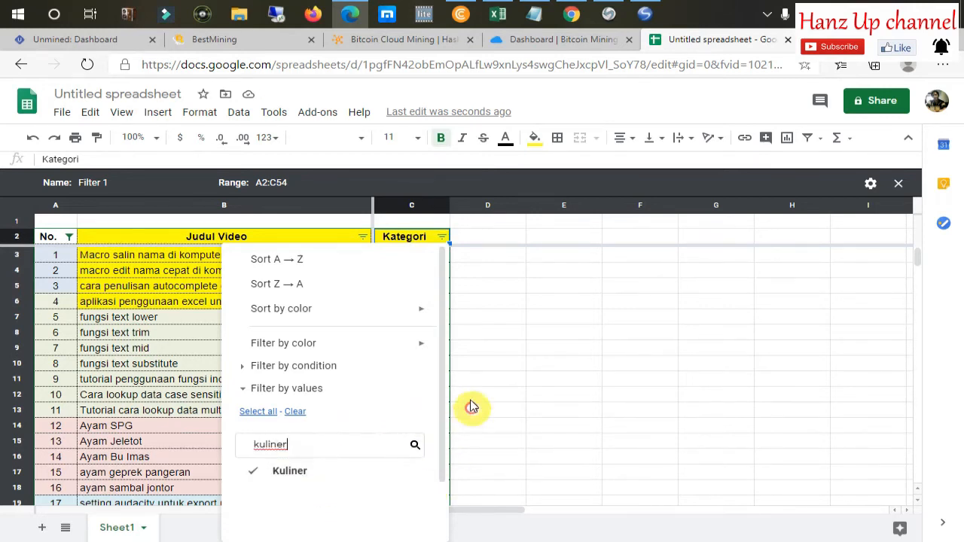
left_click_drag(446, 384, 449, 482)
left_click(396, 512)
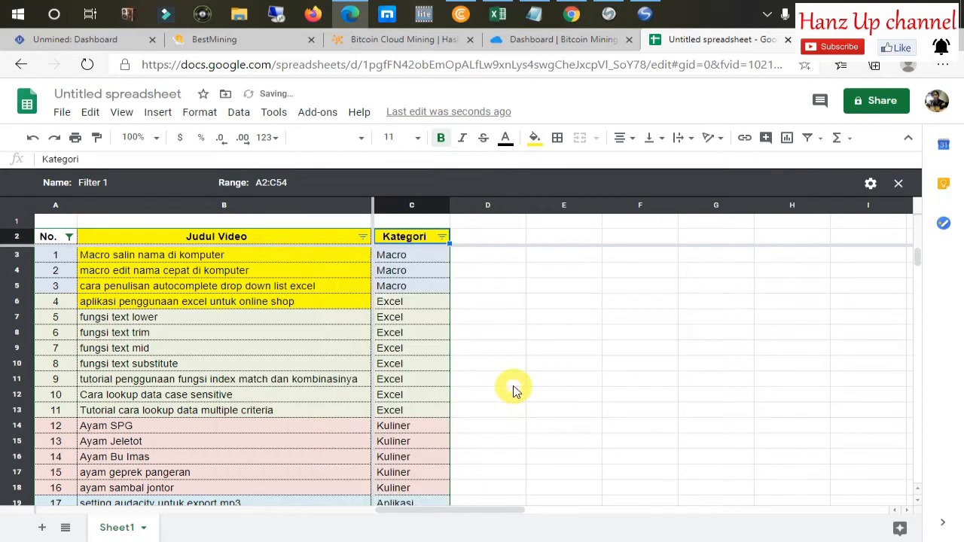
left_click(484, 286)
left_click(481, 270)
scroll(475, 381, "down", 3)
scroll(482, 376, "up", 3)
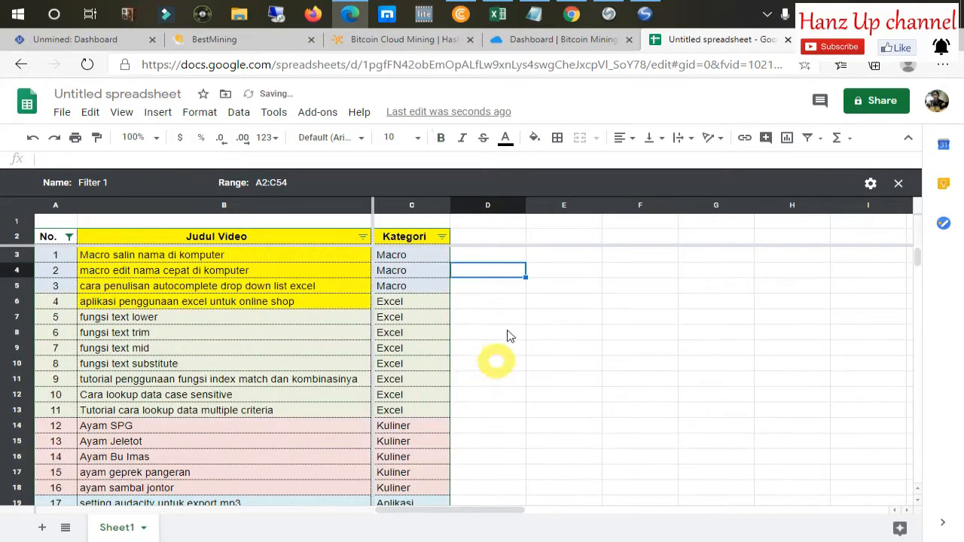
left_click_drag(495, 363, 501, 349)
Reapply the Kategori filter with all category values selected
left_click(445, 237)
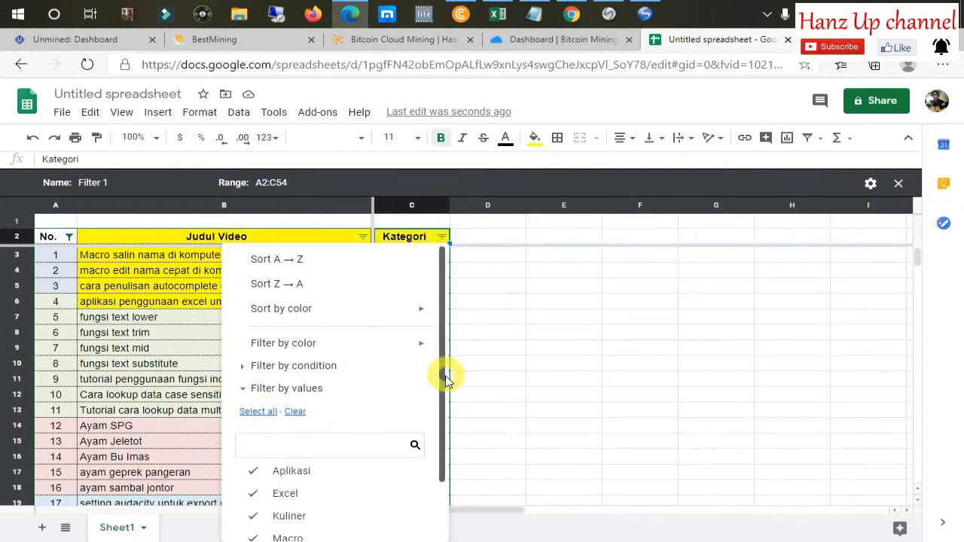
left_click_drag(441, 370, 441, 490)
left_click(383, 519)
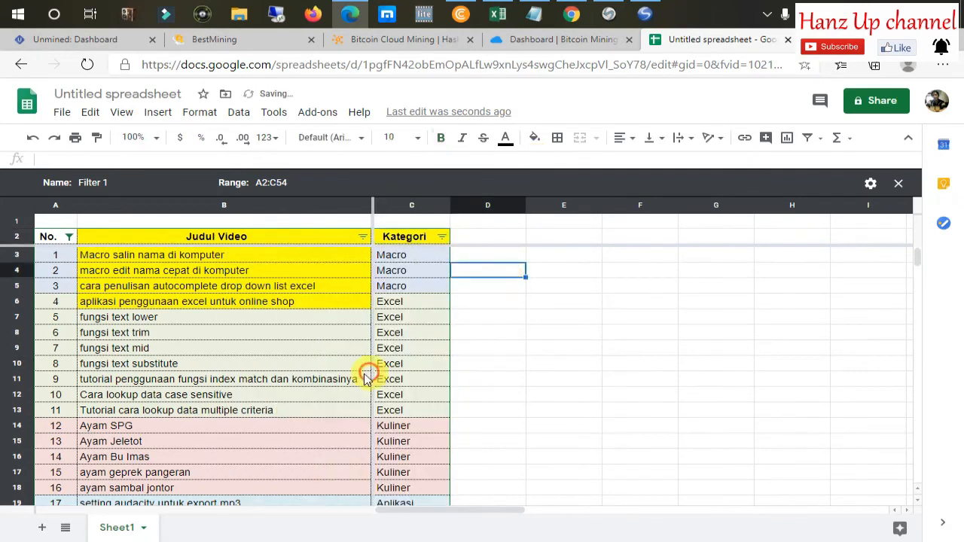
Set the No. column's filter condition to None, apply it, and look through the full list
left_click(66, 254)
left_click(68, 238)
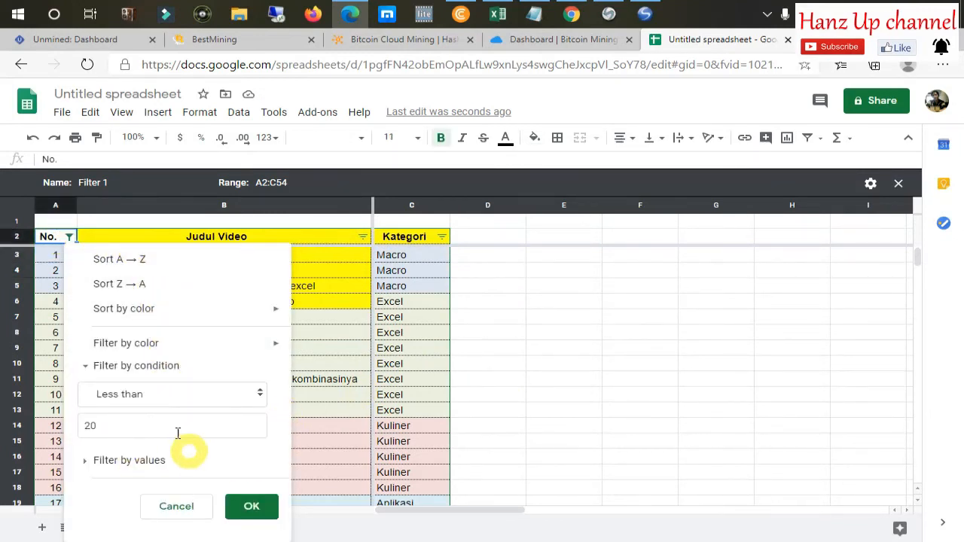
left_click(258, 391)
left_click_drag(241, 132, 240, 90)
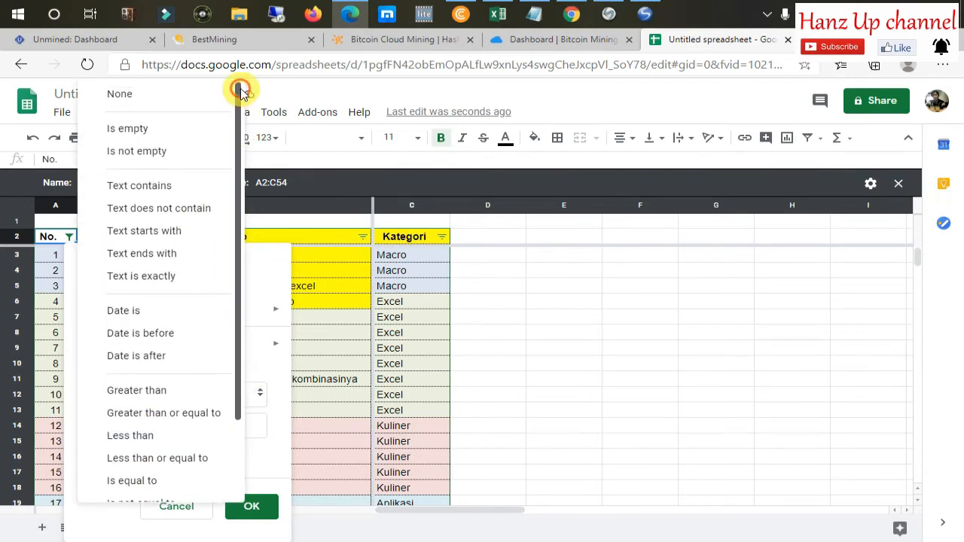
left_click(153, 94)
left_click(250, 476)
left_click(491, 350)
scroll(196, 422, "down", 10)
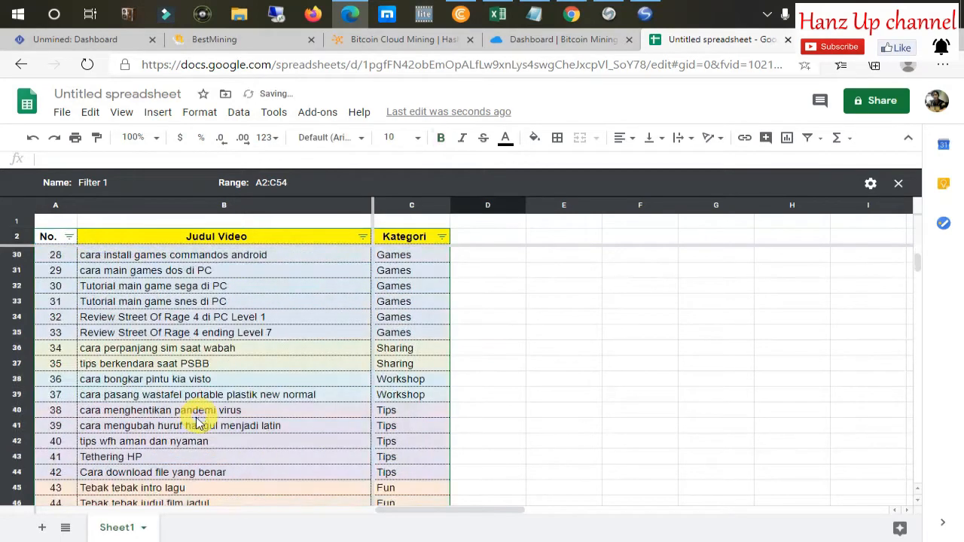
scroll(195, 421, "up", 10)
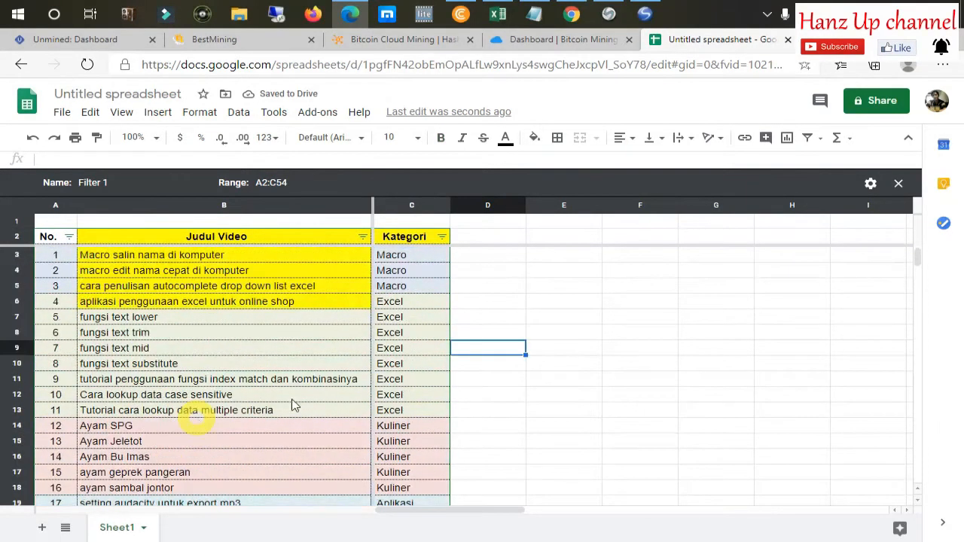
left_click(523, 288)
left_click(498, 256)
left_click(477, 224)
left_click(514, 292)
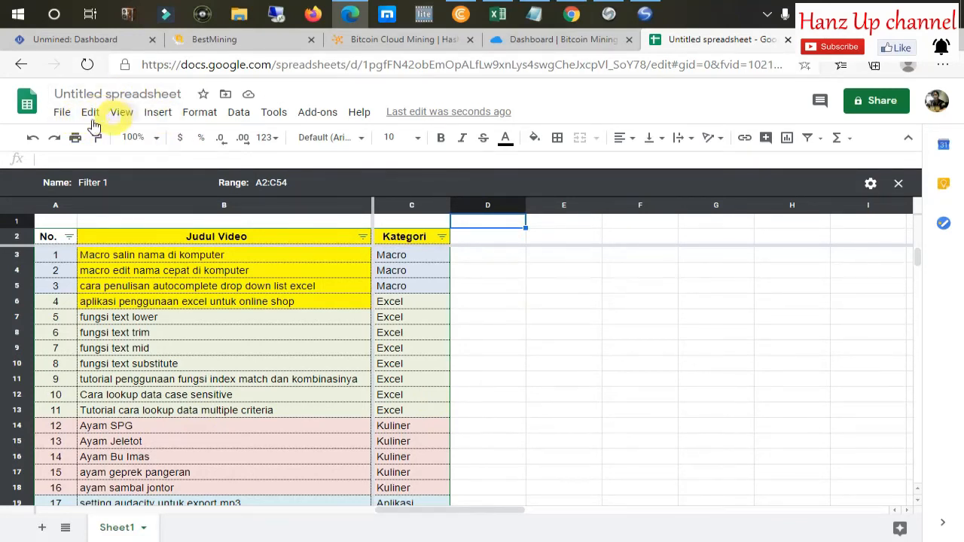
left_click(66, 117)
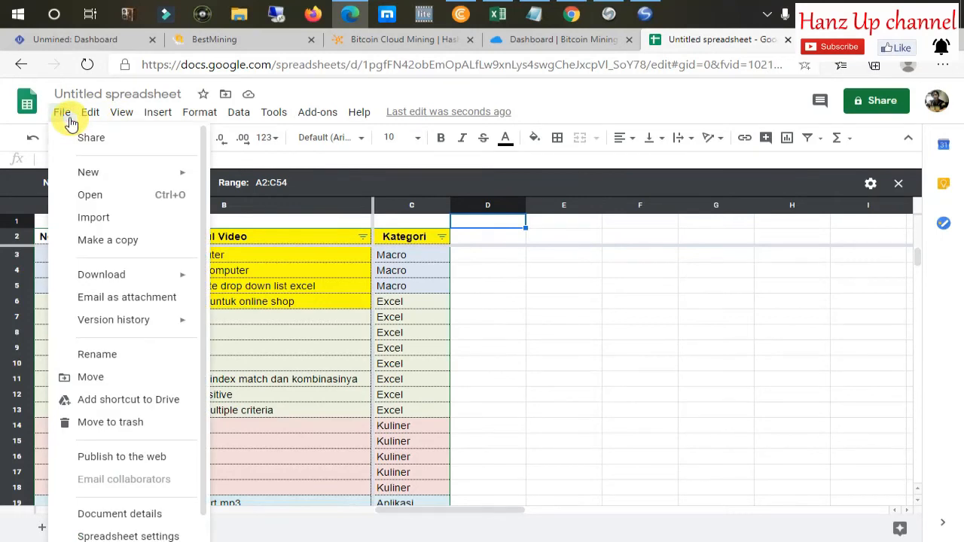
mouse_move(83, 115)
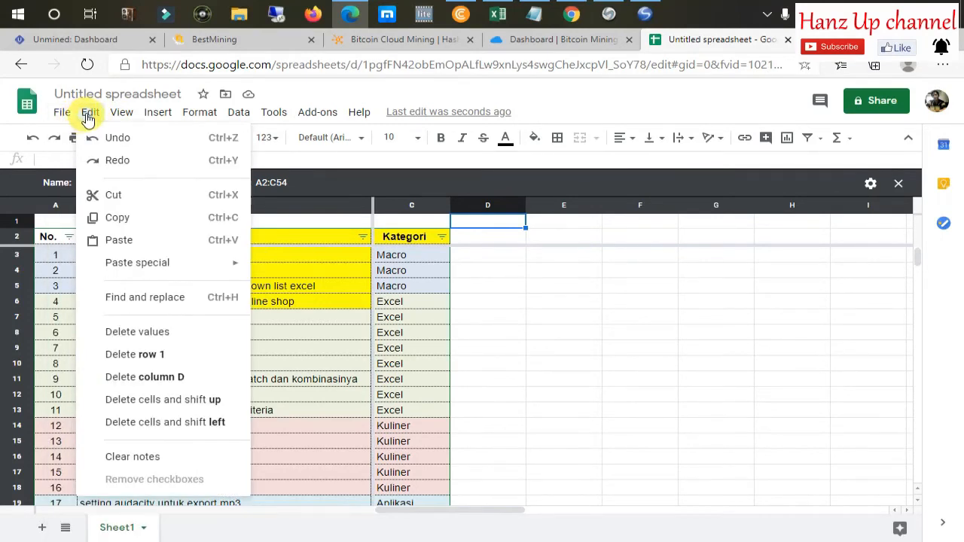
left_click(563, 286)
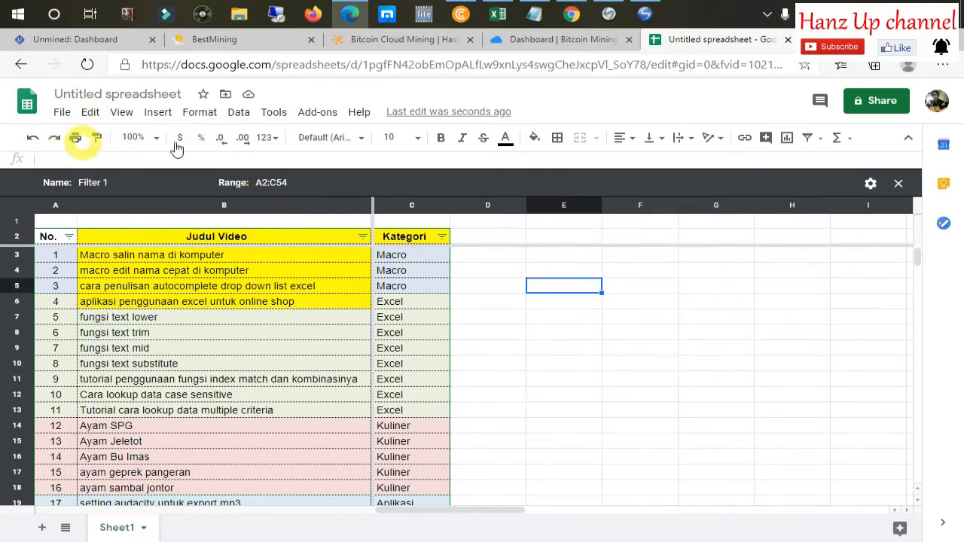
left_click(563, 364)
left_click(549, 301)
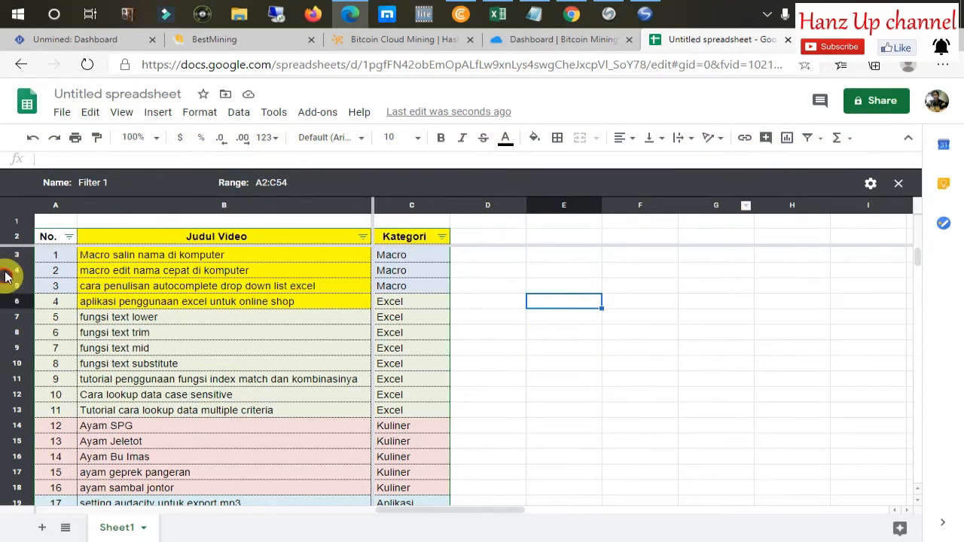
Switch the spreadsheet to full screen and bring the controls back
left_click(90, 113)
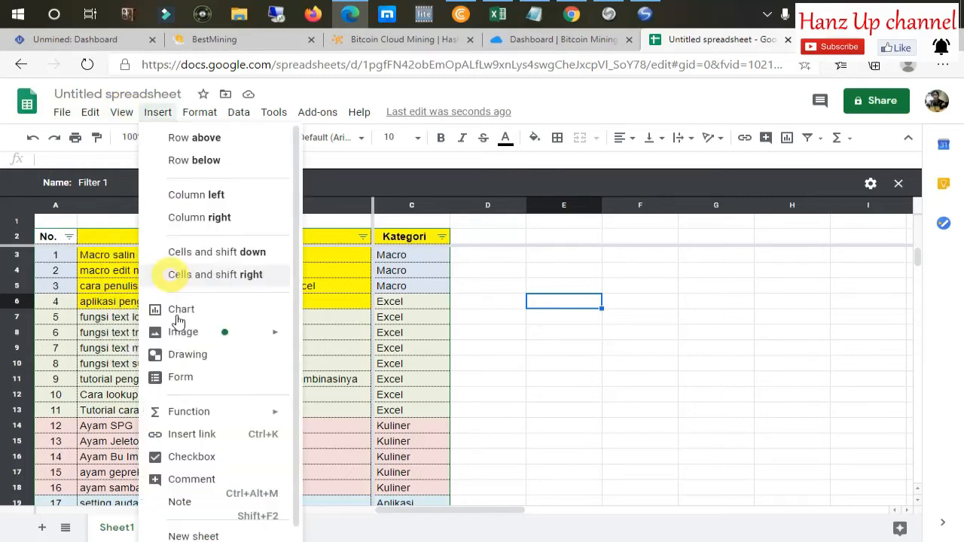
left_click(161, 346)
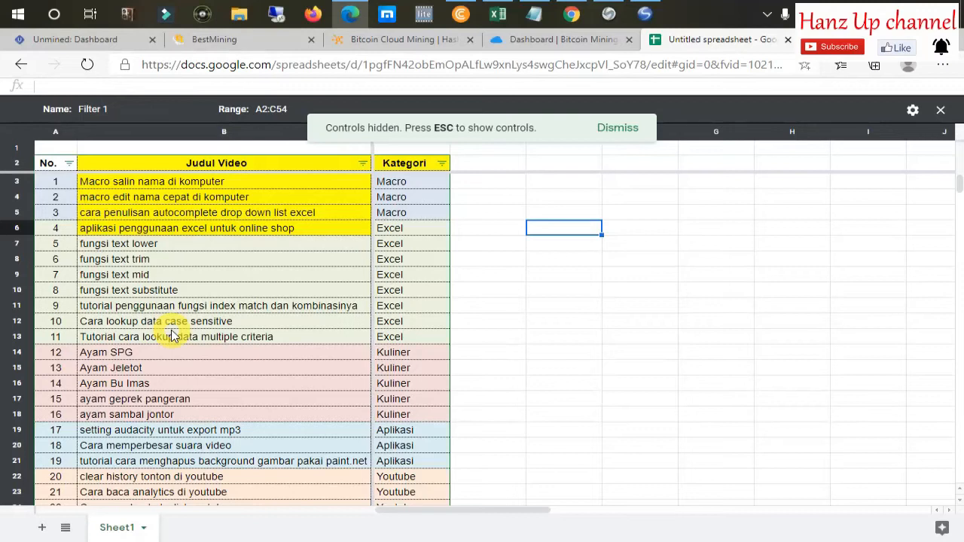
key("Escape")
Look through the formatting options for alignment, text wrapping and text rotation, and the available data tools
left_click(162, 113)
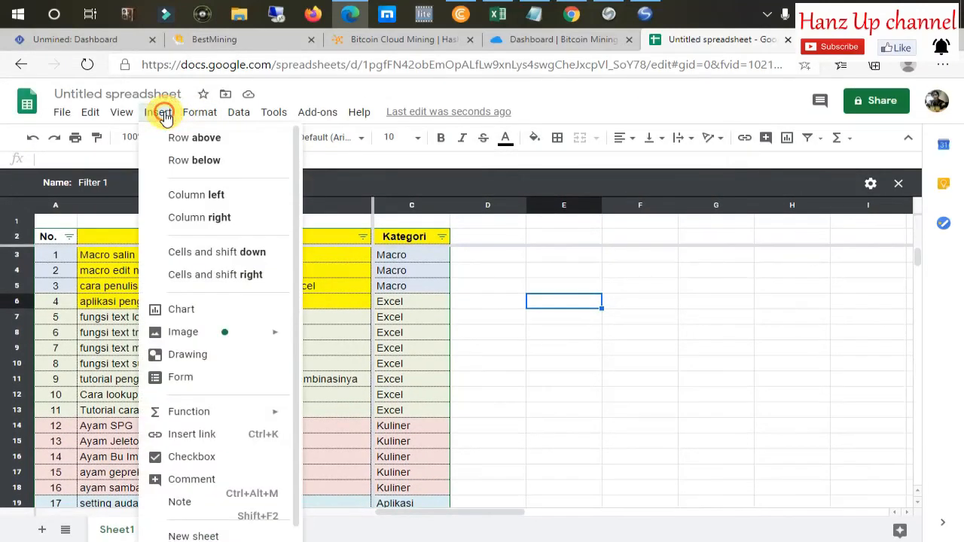
mouse_move(129, 126)
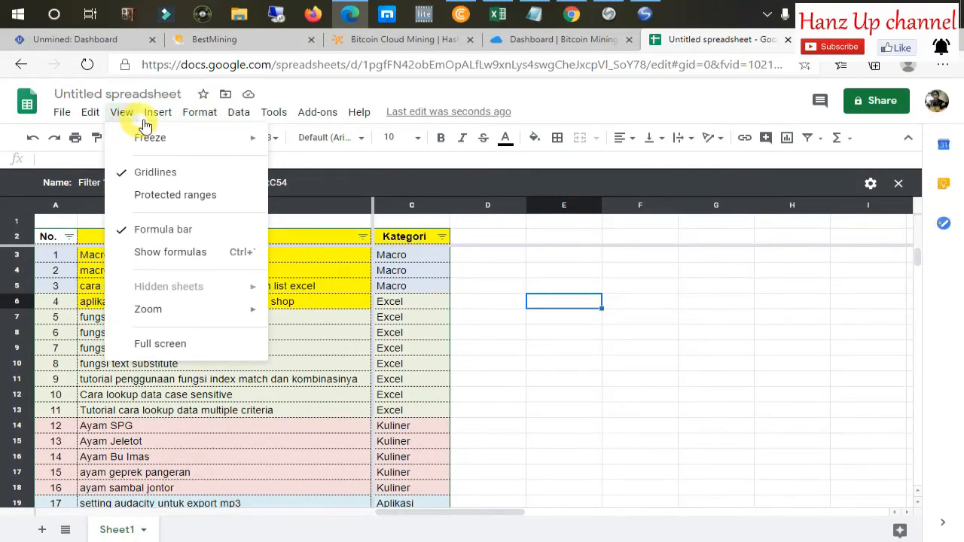
mouse_move(161, 122)
mouse_move(192, 117)
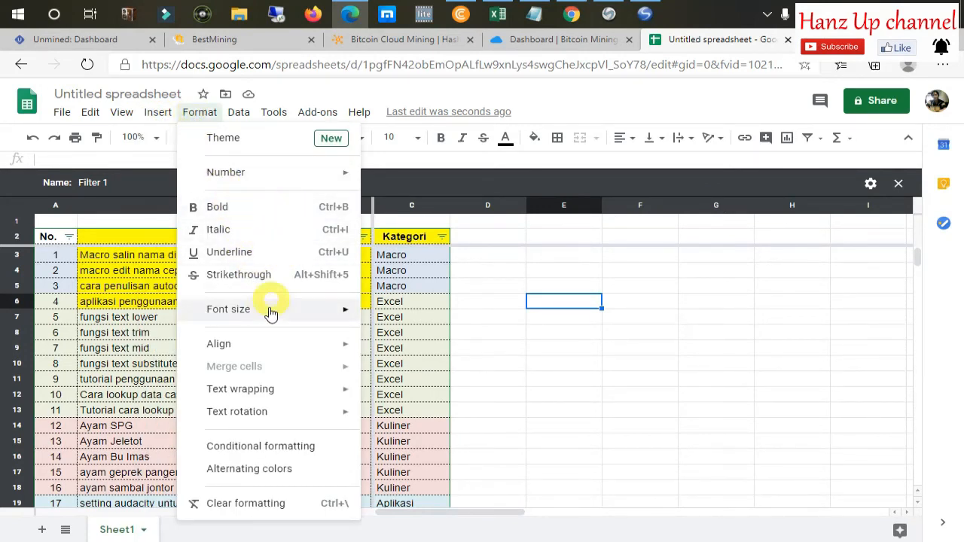
mouse_move(271, 351)
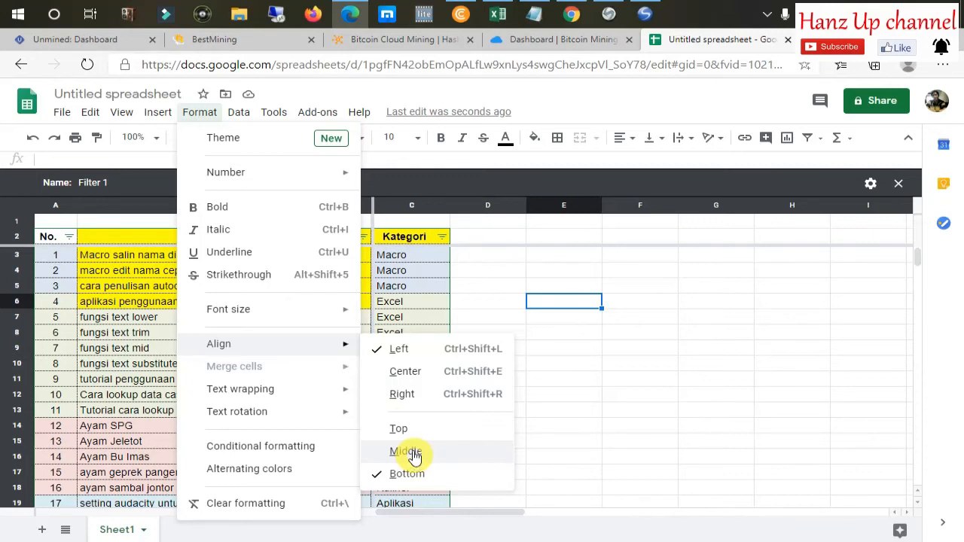
mouse_move(288, 395)
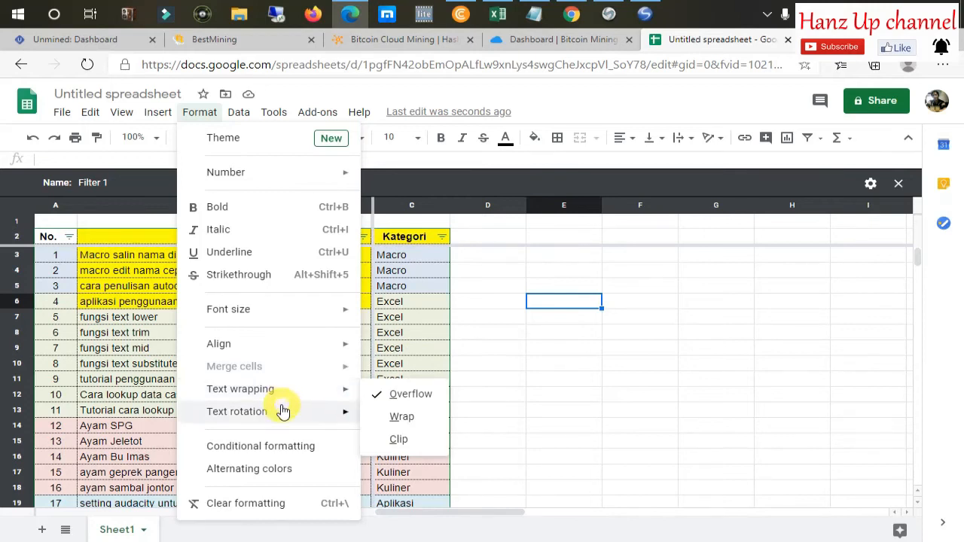
mouse_move(282, 417)
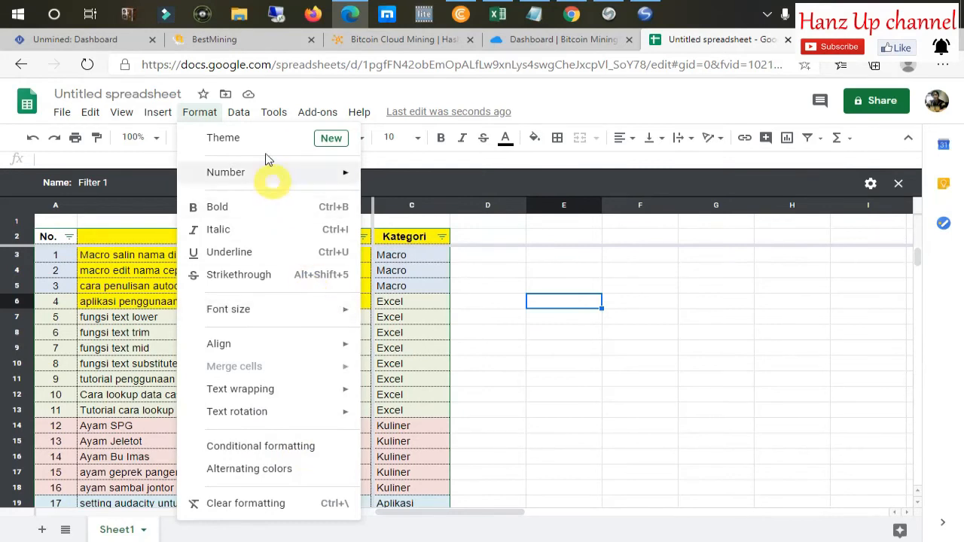
left_click(240, 112)
left_click(240, 112)
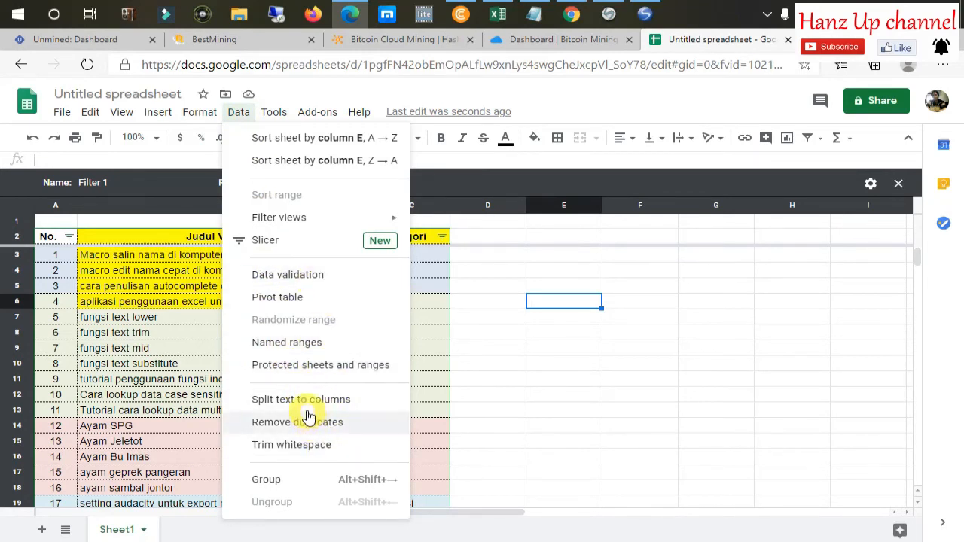
left_click(549, 376)
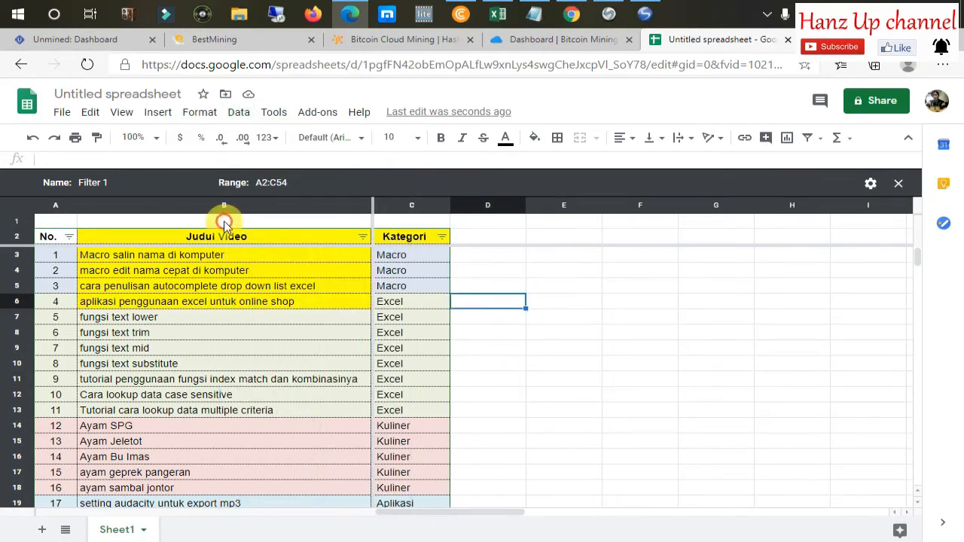
Split the video title in B3 into separate columns using Space as the separator
left_click(198, 256)
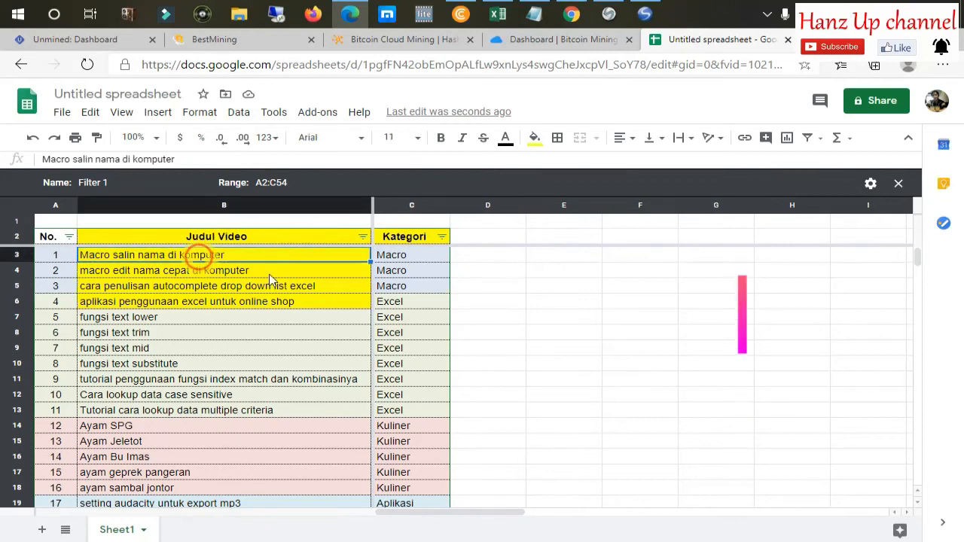
left_click(239, 113)
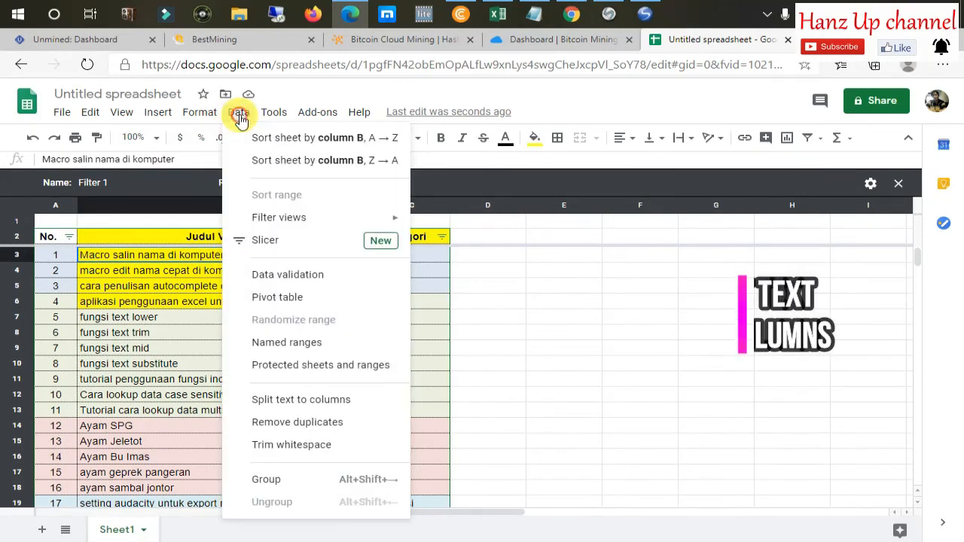
left_click(307, 407)
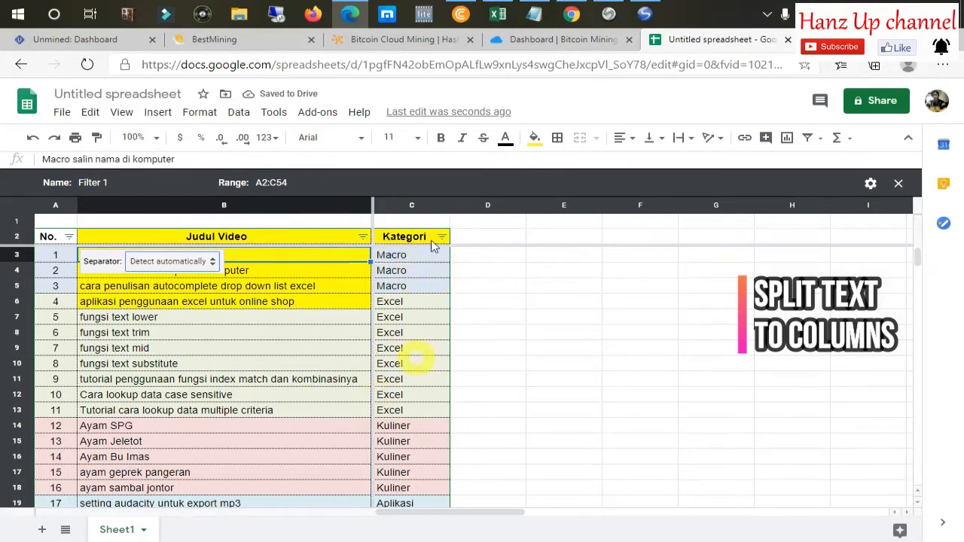
left_click(213, 262)
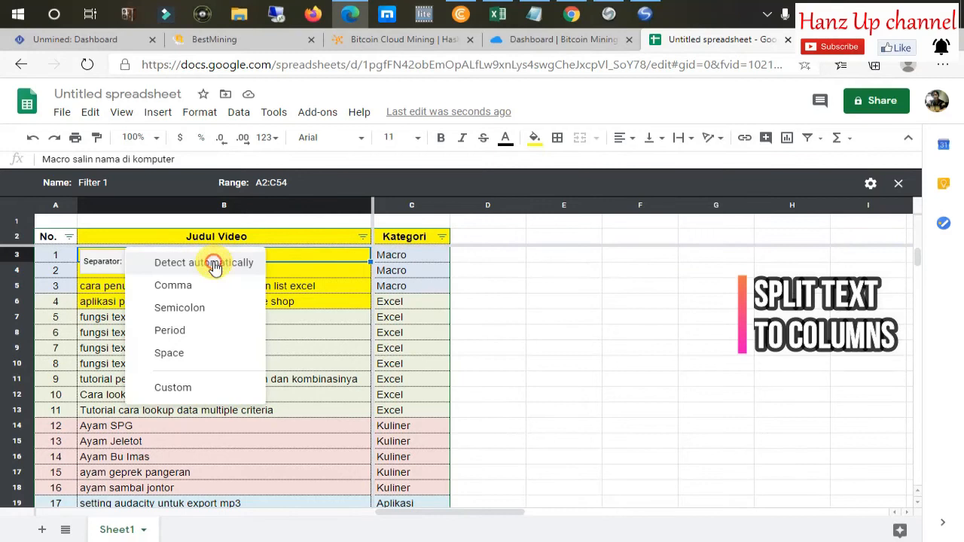
left_click(181, 354)
left_click(265, 289)
left_click(180, 254)
left_click(512, 302)
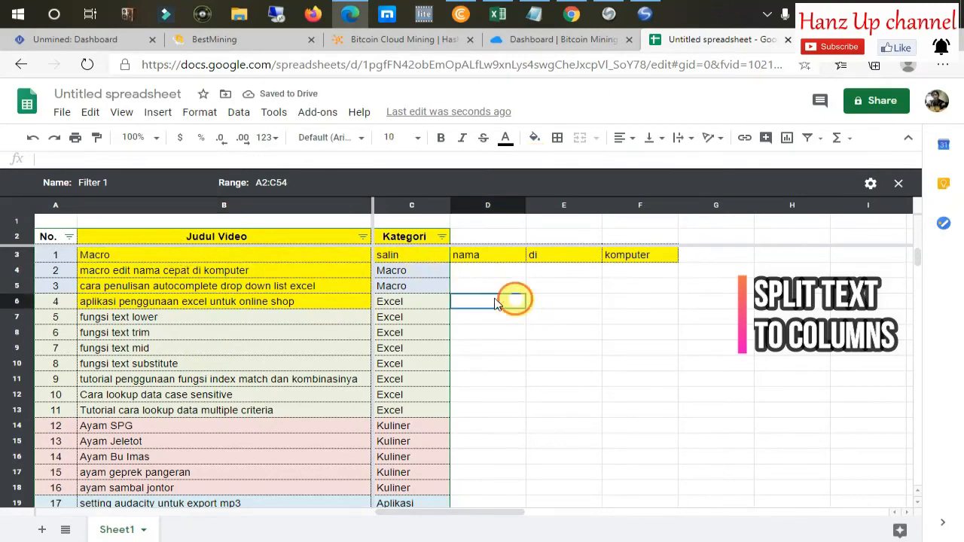
Check the split words across row 3, and undo the text split
left_click(212, 254)
left_click(433, 253)
left_click(497, 262)
left_click(572, 260)
left_click(472, 366)
key("ctrl+z")
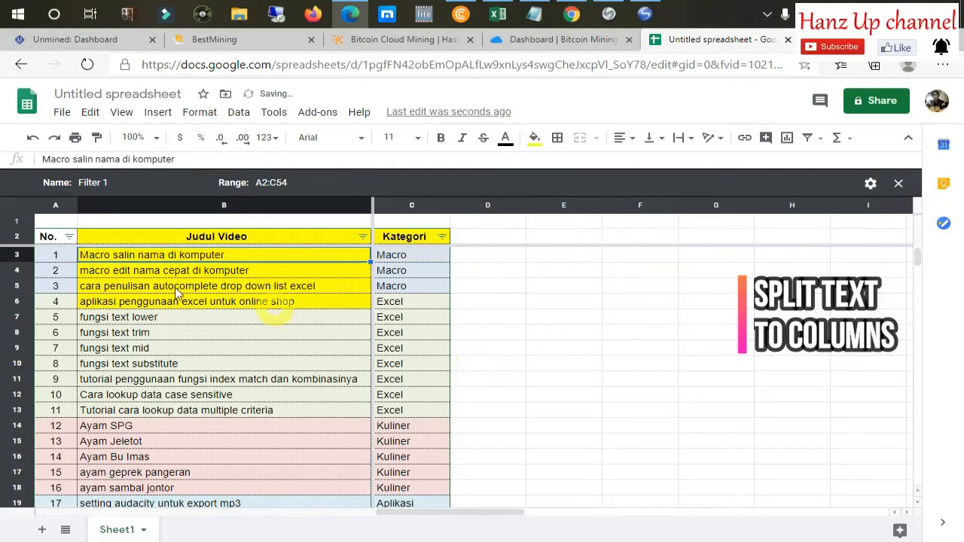
left_click(558, 280)
left_click(248, 254)
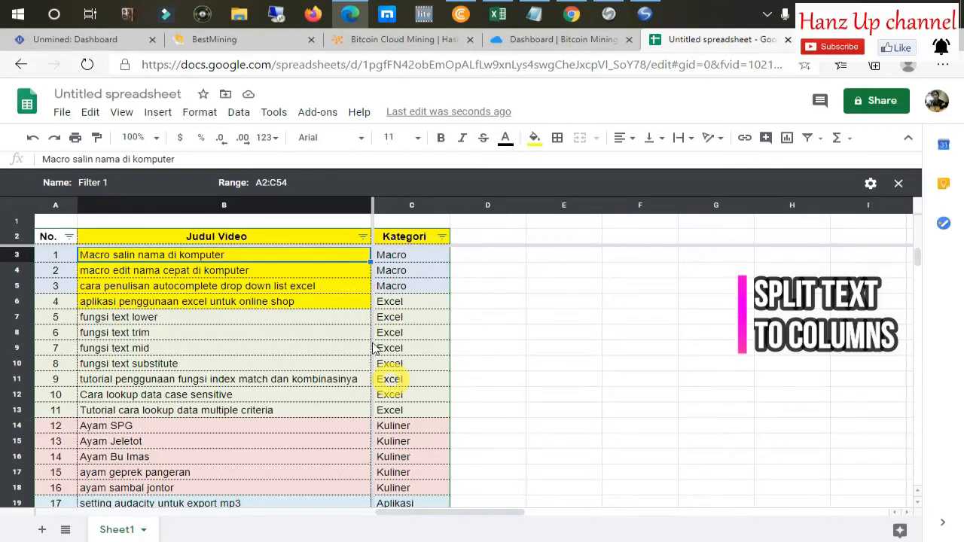
left_click(199, 287)
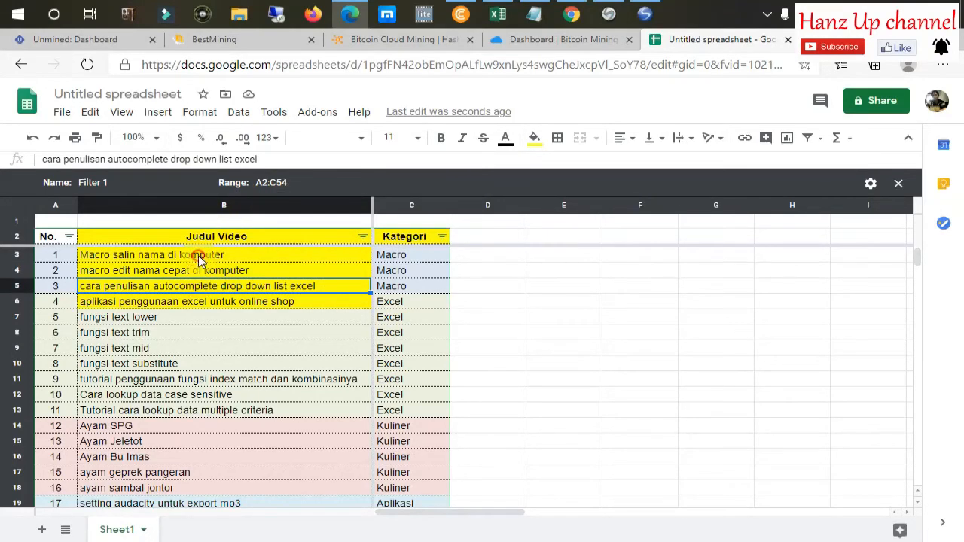
left_click(198, 255)
left_click(238, 113)
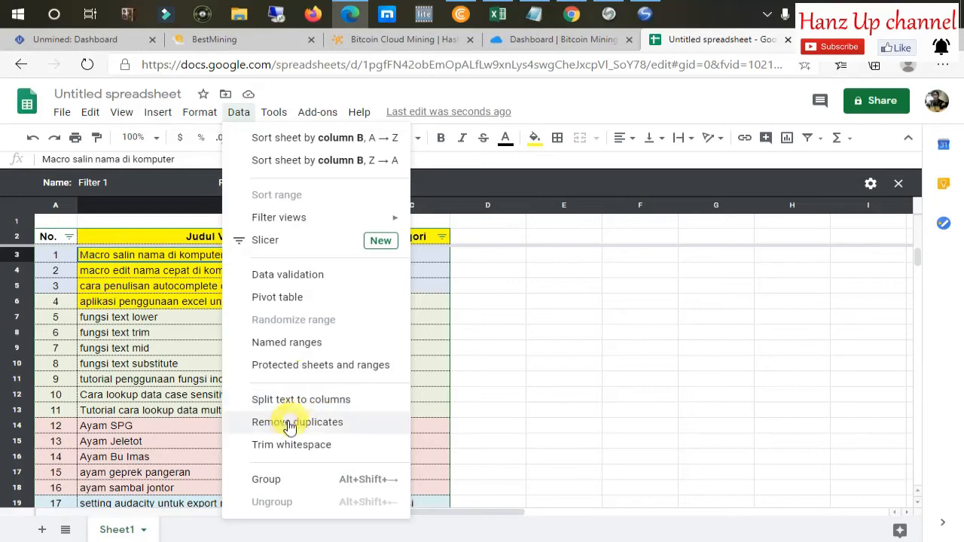
left_click(640, 286)
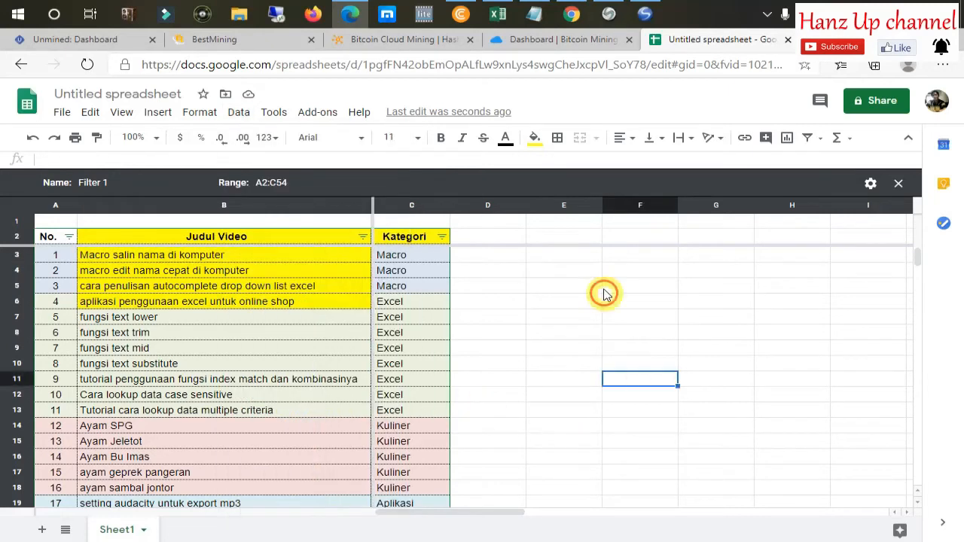
left_click(415, 256)
left_click(561, 334)
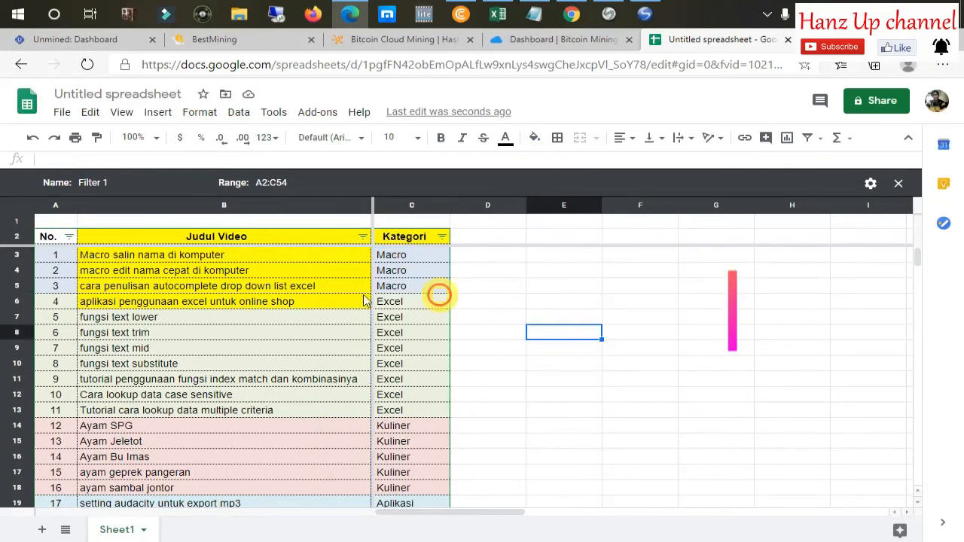
Open Remove duplicates for the Kategori cells C3:C13 and move the dialog clear of the data
left_click_drag(394, 257, 406, 412)
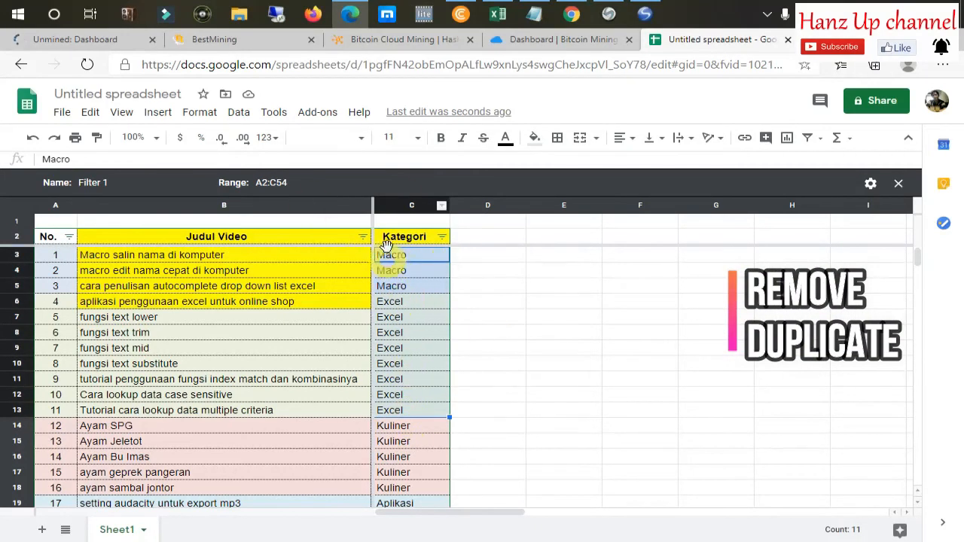
left_click(200, 112)
left_click(238, 111)
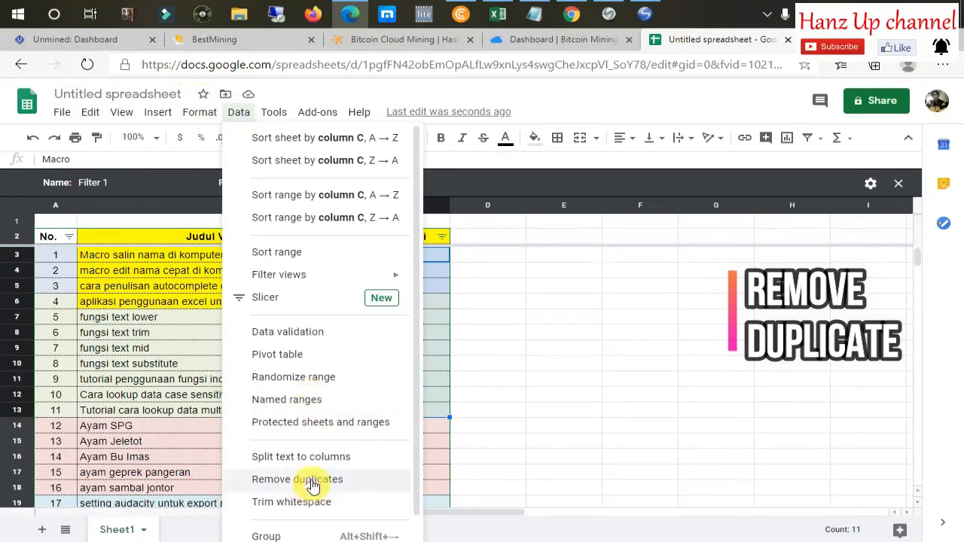
left_click(313, 482)
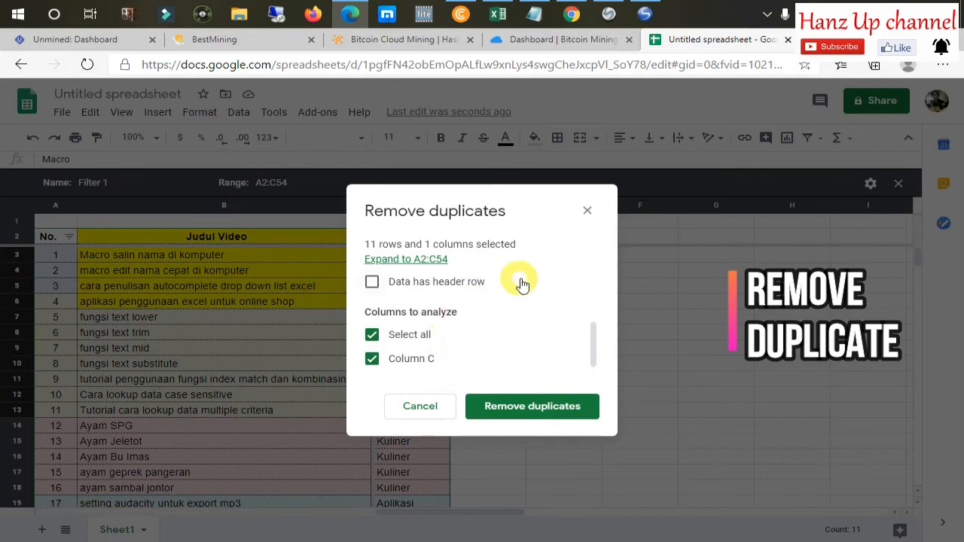
left_click_drag(419, 198, 618, 186)
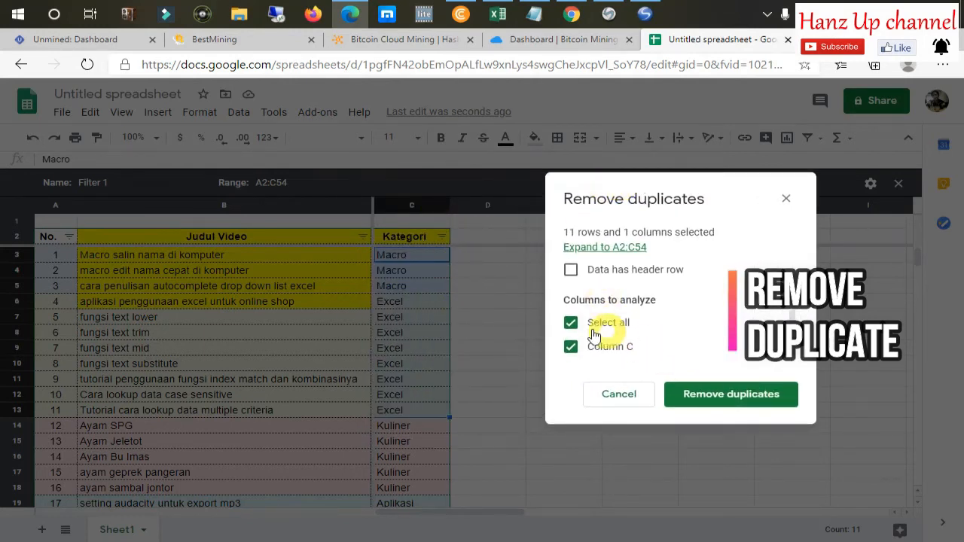
Remove the duplicate Kategori values in C3:C13 with Column C selected for analysis, and close the result message
left_click(570, 323)
left_click(568, 351)
left_click(738, 396)
left_click(570, 323)
left_click(570, 322)
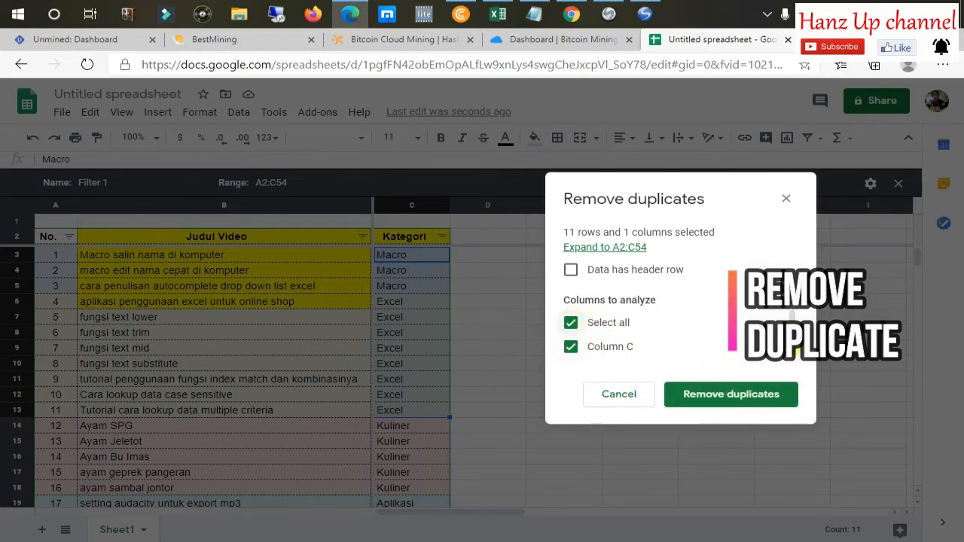
left_click(711, 394)
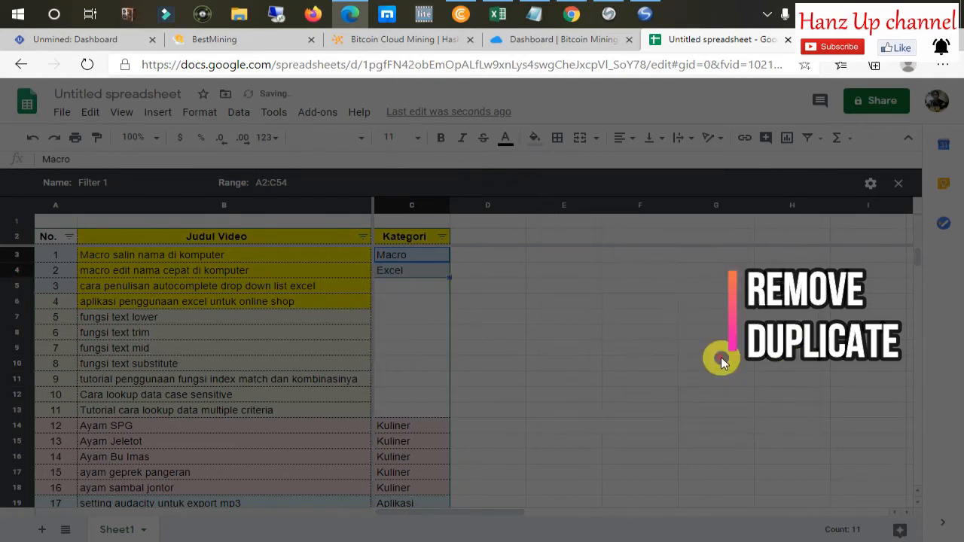
left_click(638, 366)
left_click(544, 361)
left_click(527, 300)
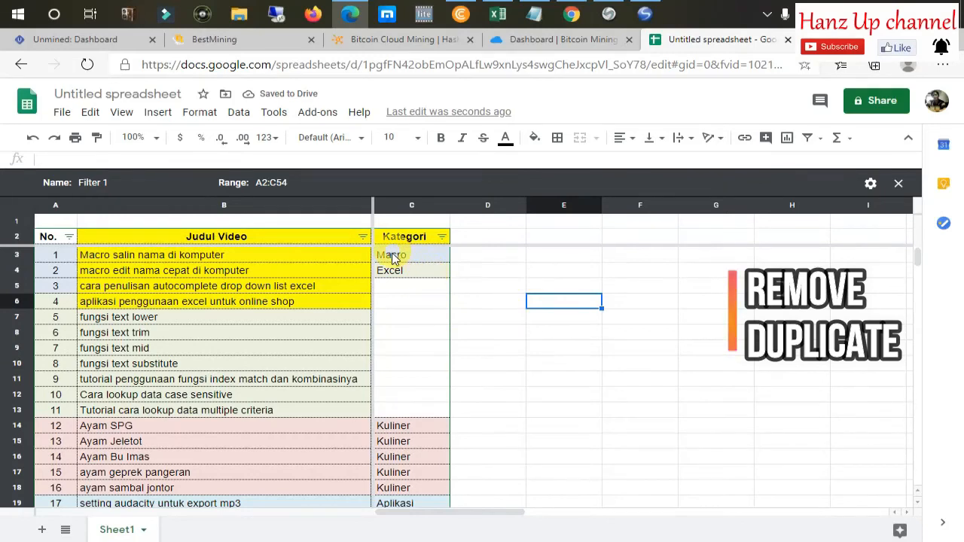
Review the reduced Kategori cells and undo the duplicate removal
left_click(504, 347)
left_click(518, 301)
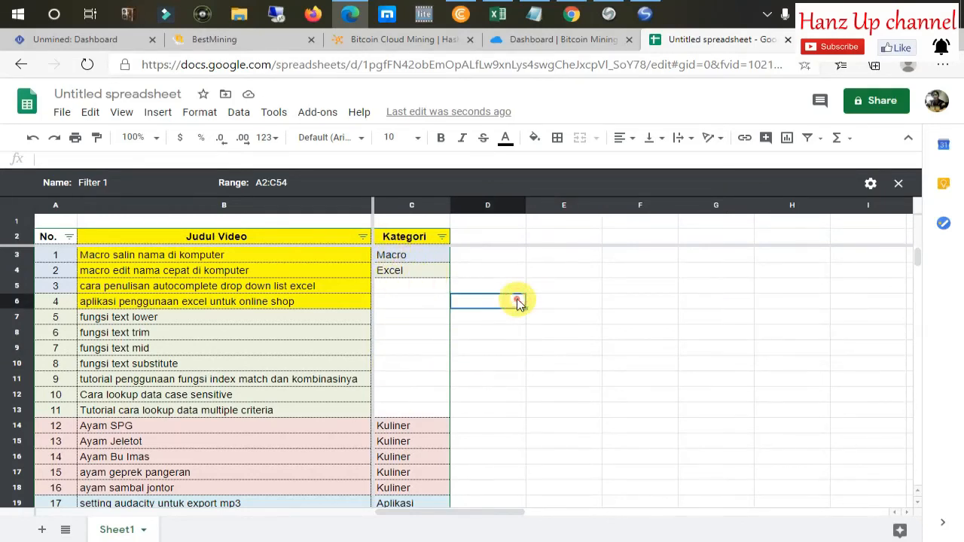
left_click(506, 391)
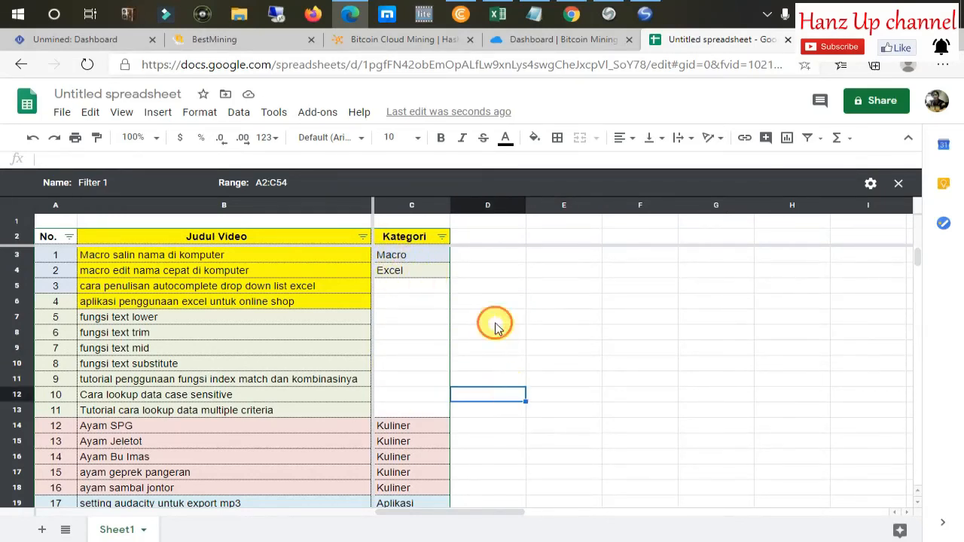
left_click(493, 319)
left_click(517, 335)
left_click(500, 269)
key("ctrl+z")
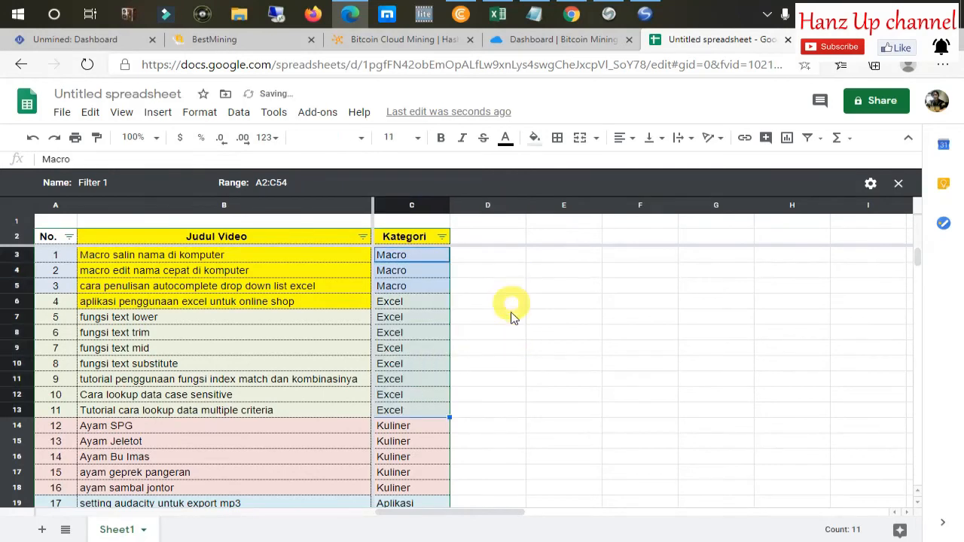
Copy the number 1 from A3 into A4 and A5 to prepare repeated entries
left_click(506, 391)
left_click(505, 301)
left_click(55, 260)
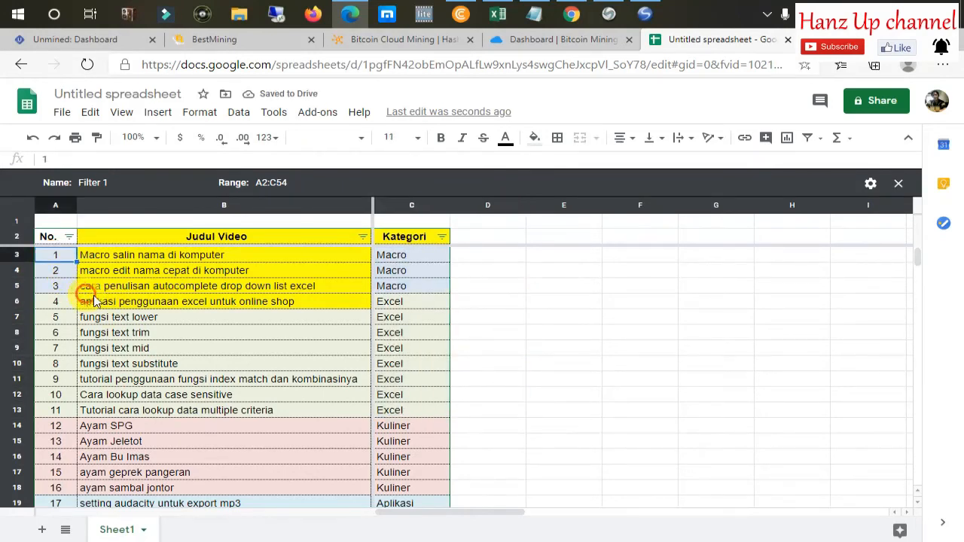
left_click(134, 283)
left_click(59, 274)
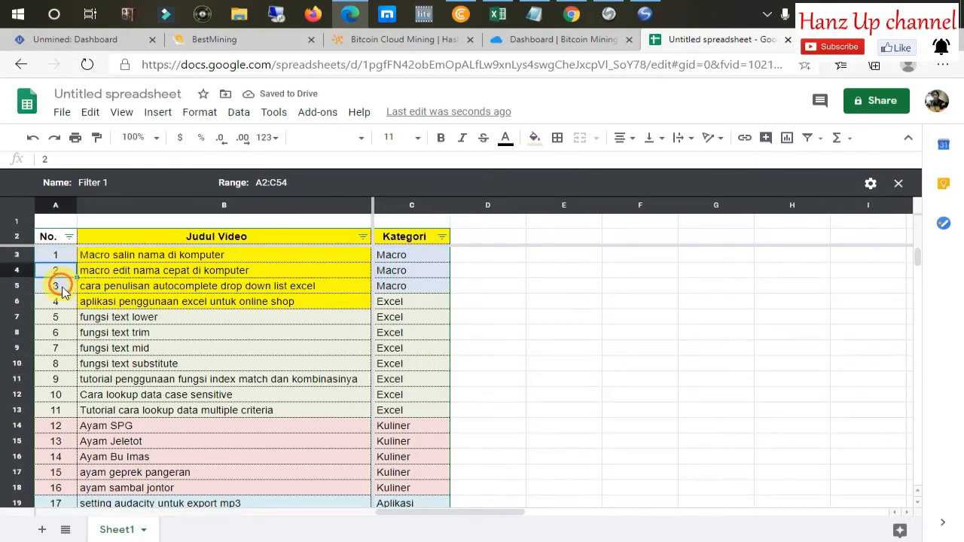
key("ctrl+z")
left_click(94, 317)
left_click_drag(66, 260, 416, 413)
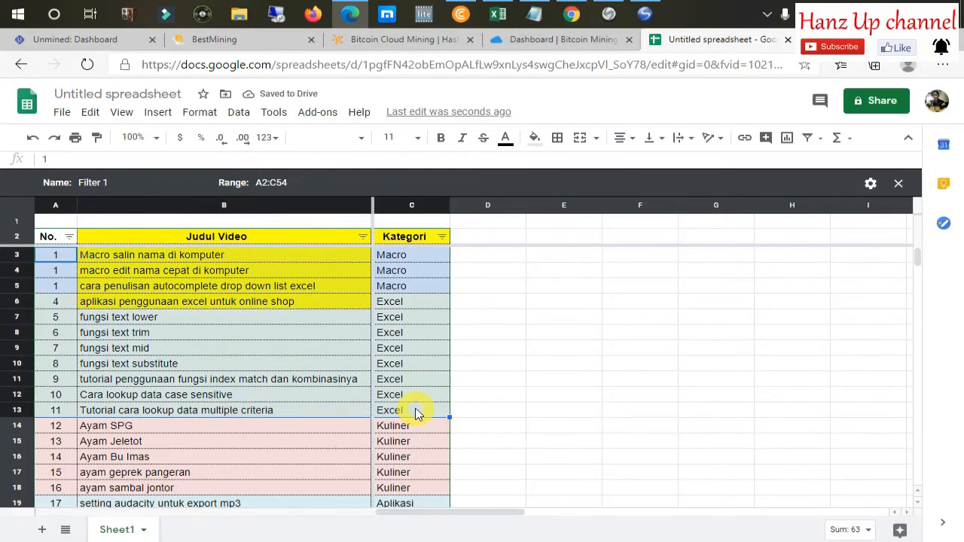
Copy the title "Macro salin nama di komputer" from B3 into B4 to create a duplicate row
left_click(150, 275)
left_click(160, 260)
key("ctrl+c")
left_click(157, 273)
key("ctrl+v")
left_click(177, 346)
left_click(187, 302)
Remove duplicate rows from A3:C13, analyzing columns A, B and C, and close the result message
left_click_drag(73, 261, 418, 410)
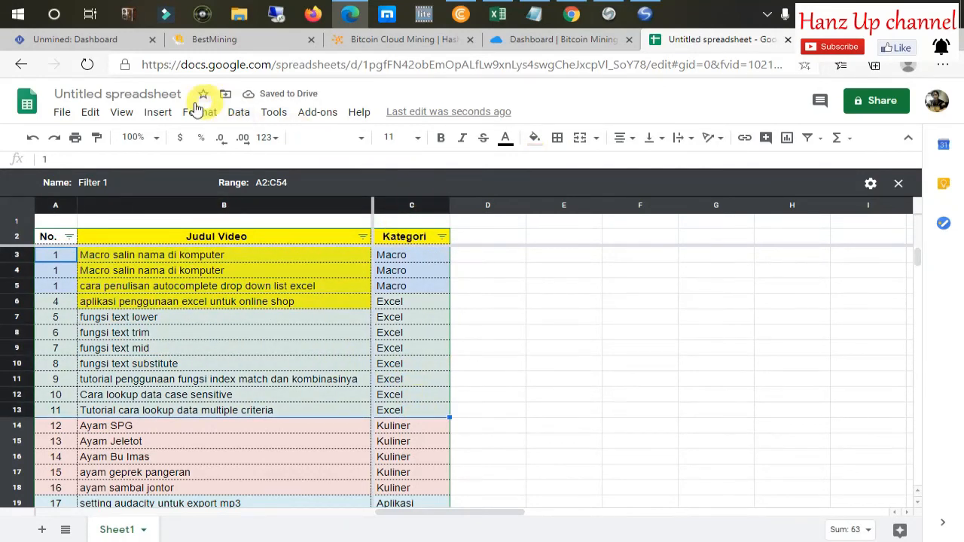
left_click(239, 111)
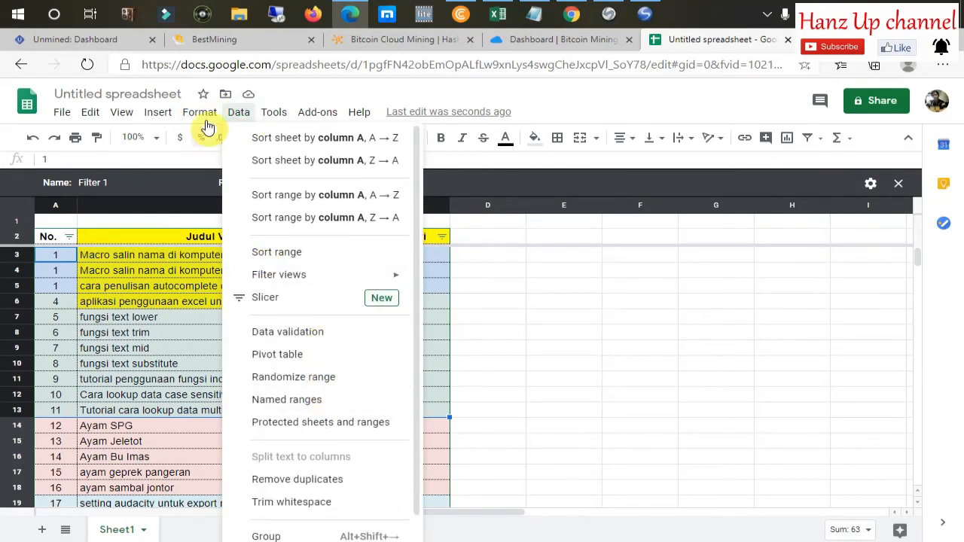
double_click(239, 111)
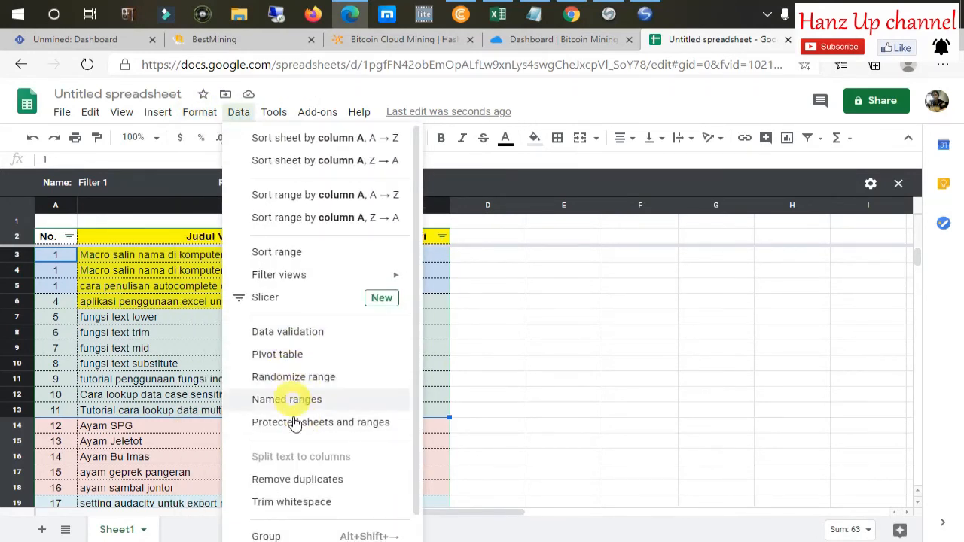
left_click(301, 478)
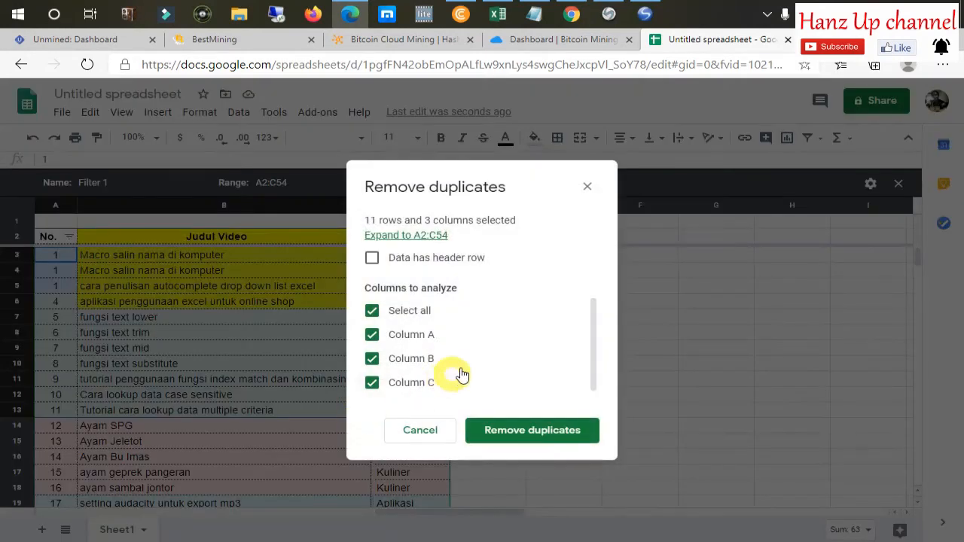
left_click(534, 430)
left_click(624, 356)
left_click(545, 284)
Undo the duplicate row removal and compare the identical rows 3 and 4
left_click_drag(63, 256, 401, 276)
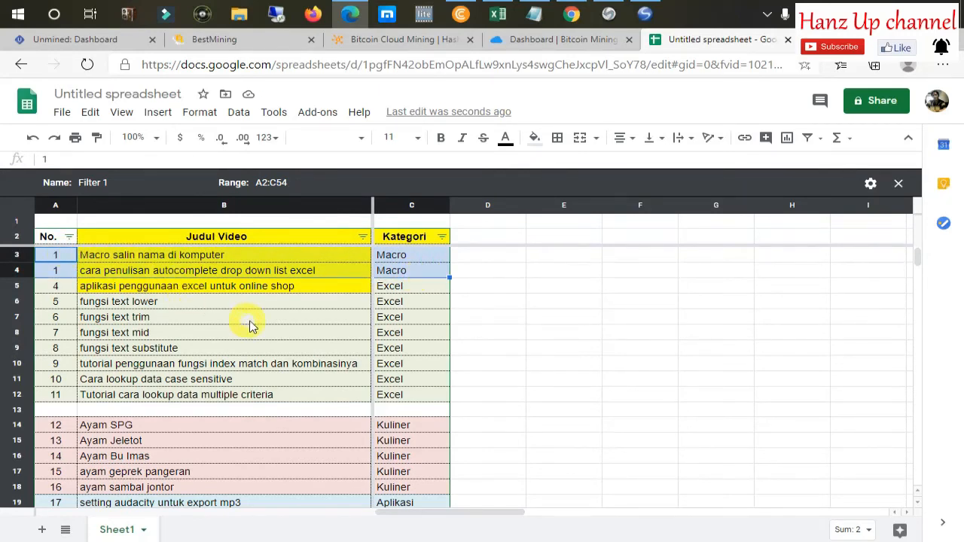
key("ctrl+z")
left_click(143, 260)
left_click_drag(52, 260, 416, 279)
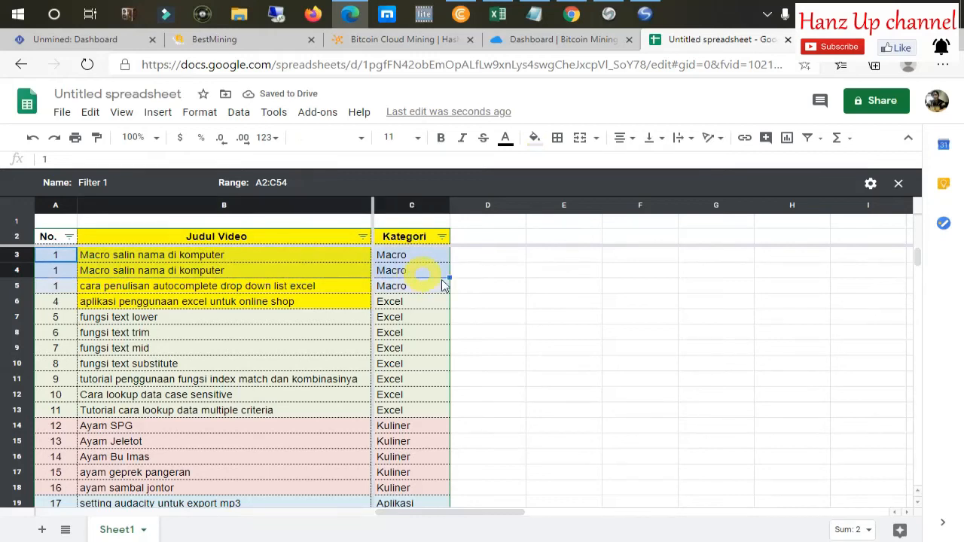
left_click(554, 366)
left_click(522, 300)
Undo the copied title in B4 and the copied numbers in A4 and A5
key("ctrl+z")
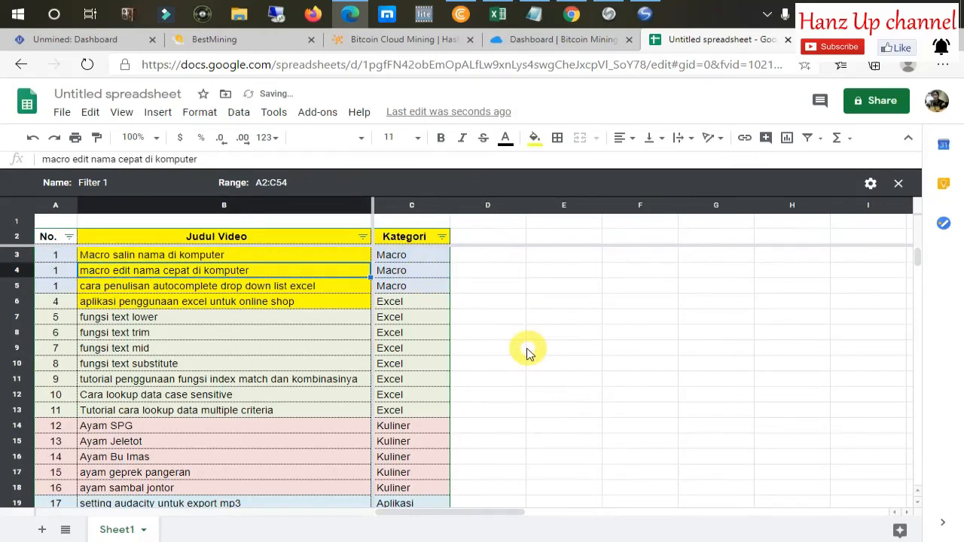
key("ctrl+z")
key("ctrl+z")
left_click(478, 286)
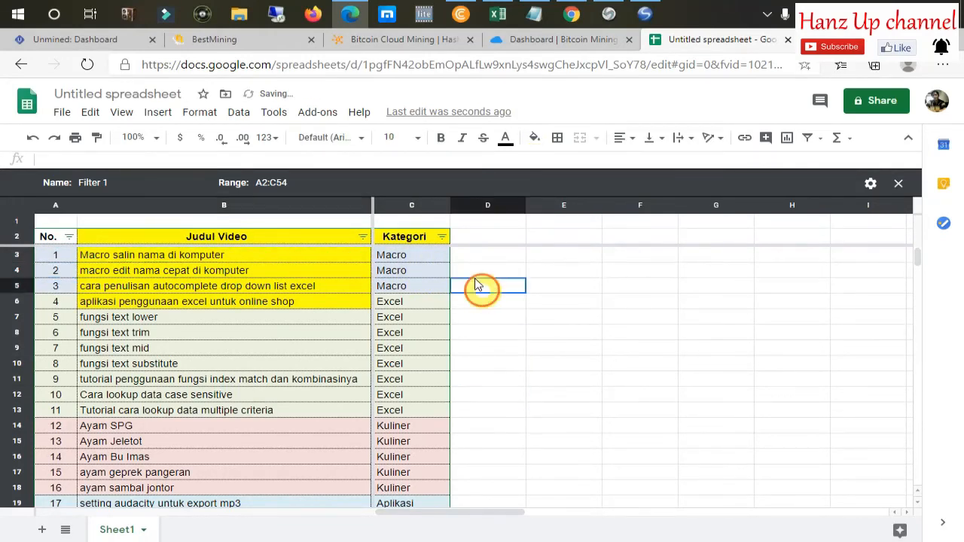
left_click_drag(423, 254, 452, 337)
left_click(477, 296)
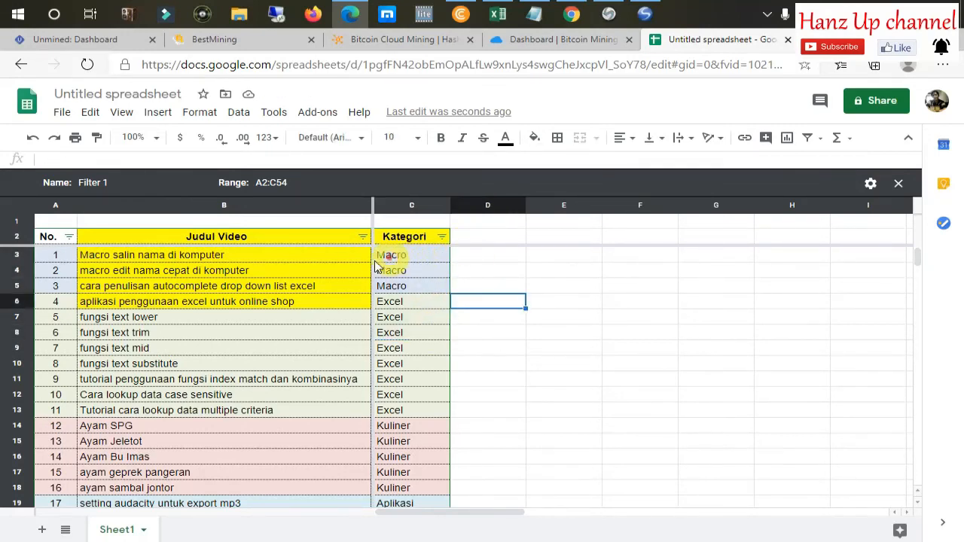
left_click(189, 254)
left_click(236, 112)
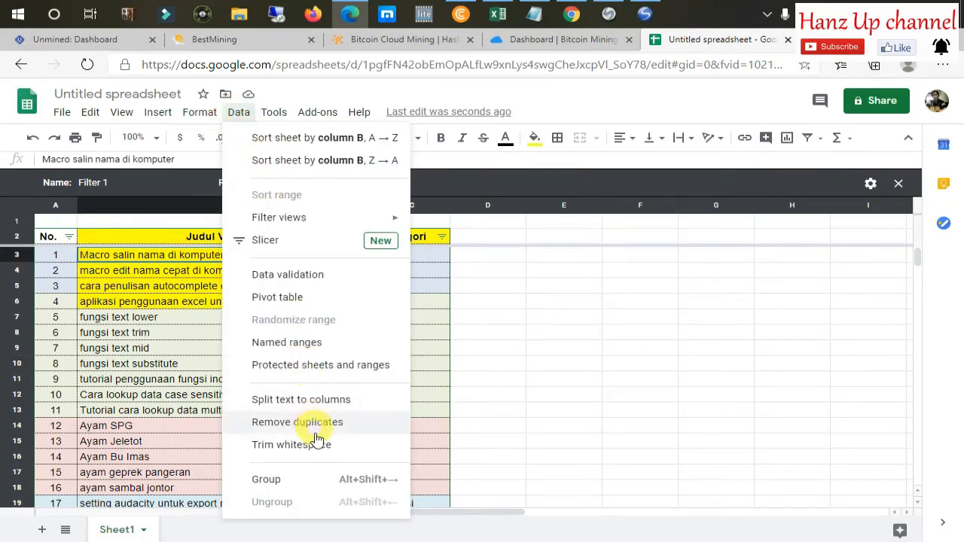
left_click(595, 366)
left_click(546, 266)
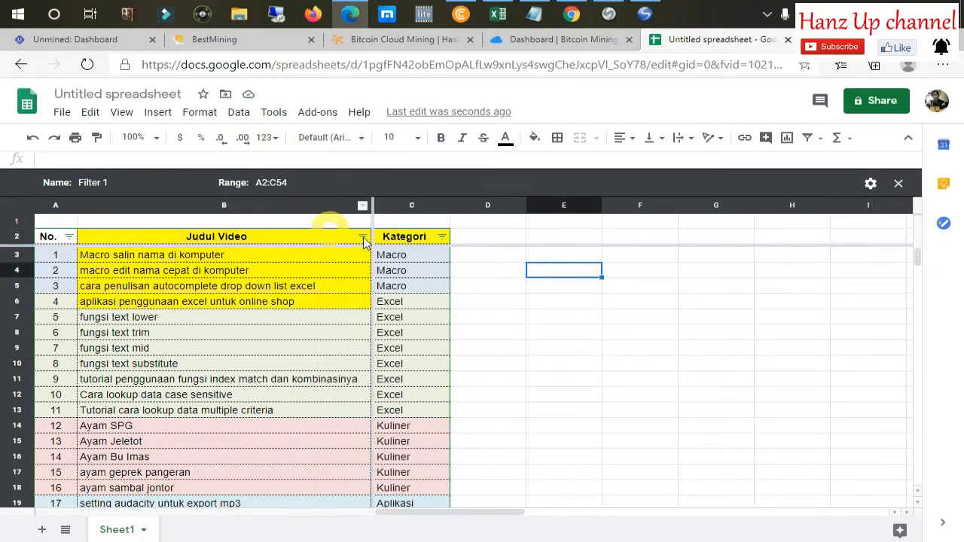
Group rows 4 to 12 and collapse the group
left_click_drag(13, 253, 17, 391)
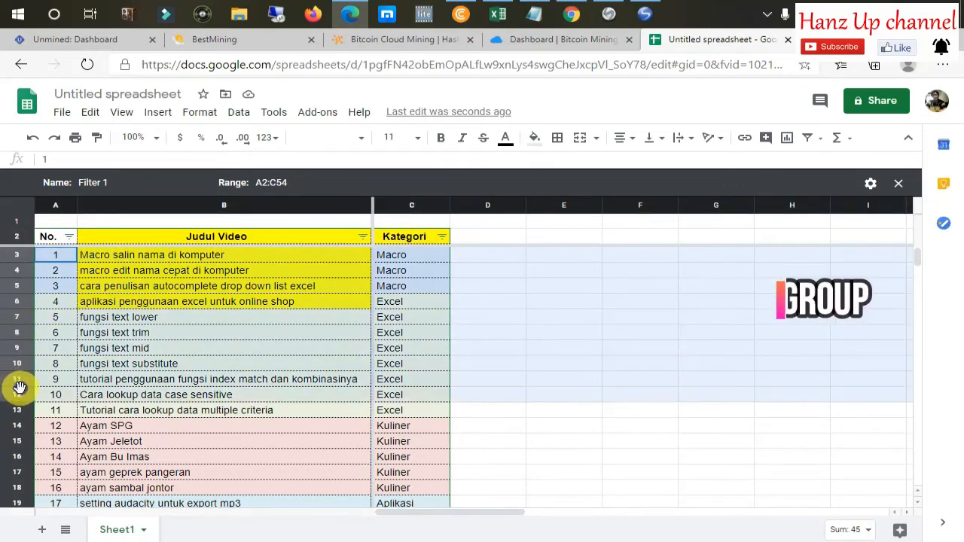
left_click(100, 323)
left_click_drag(18, 269, 33, 386)
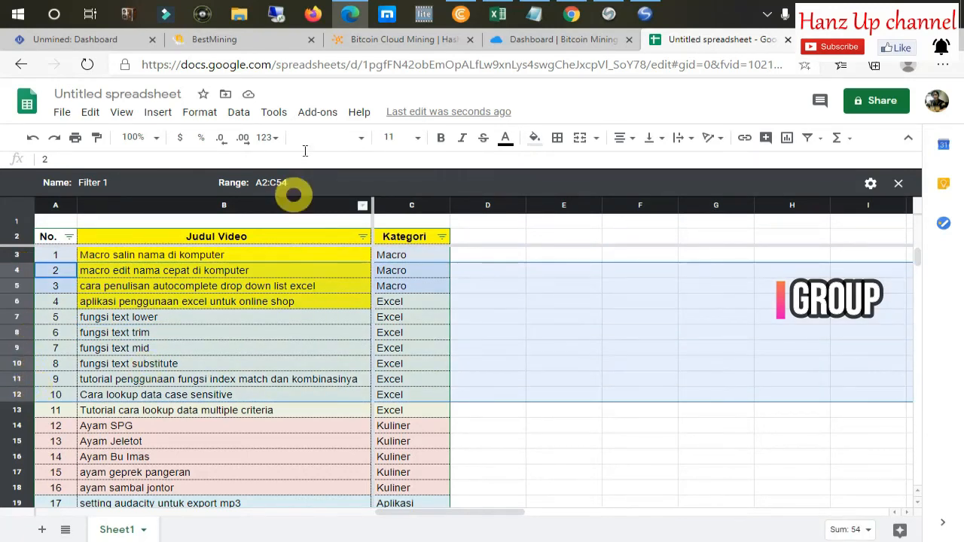
left_click(239, 111)
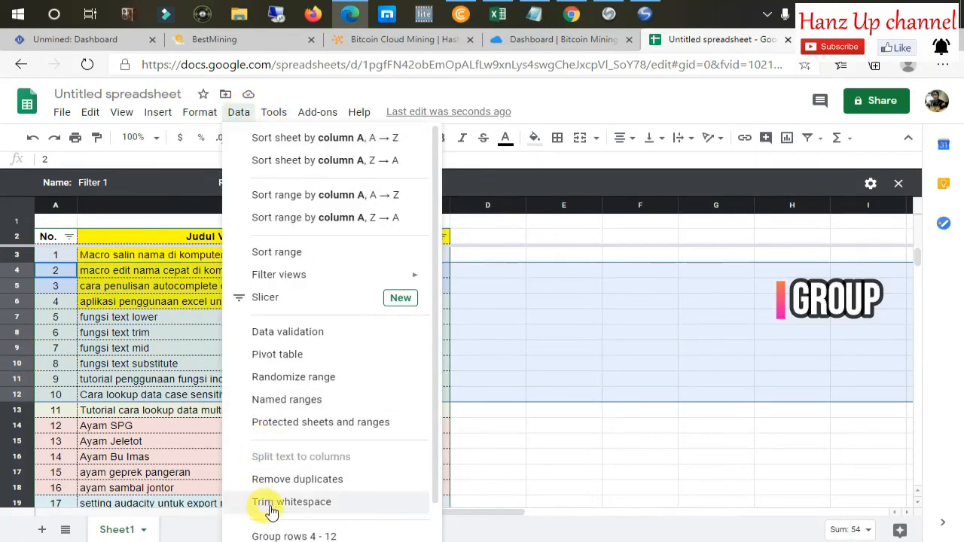
scroll(319, 497, "down", 1)
left_click(297, 497)
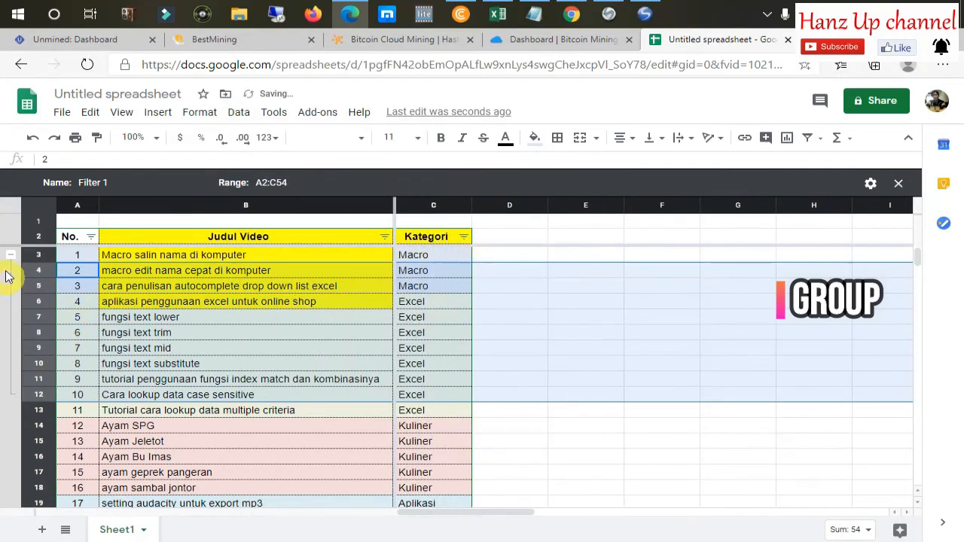
left_click(10, 255)
left_click(143, 348)
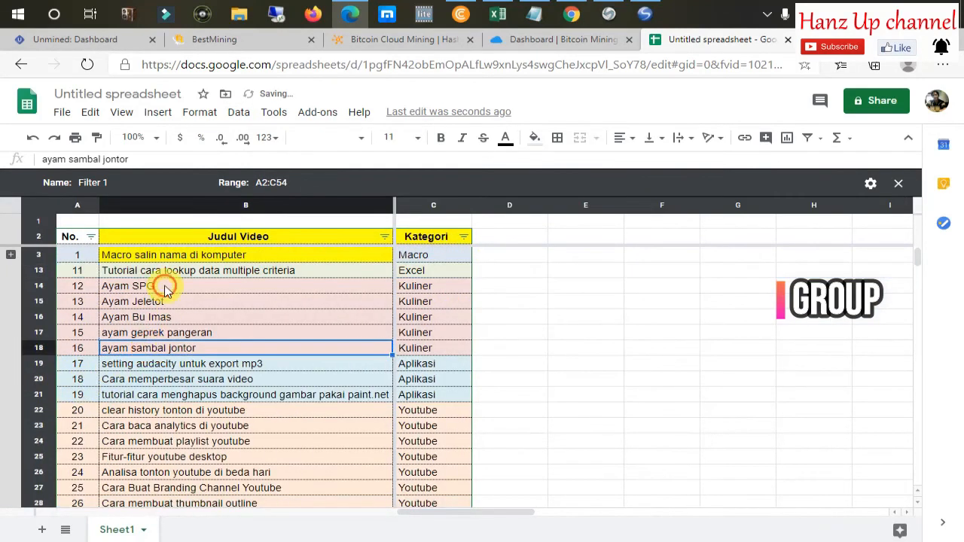
left_click(173, 285)
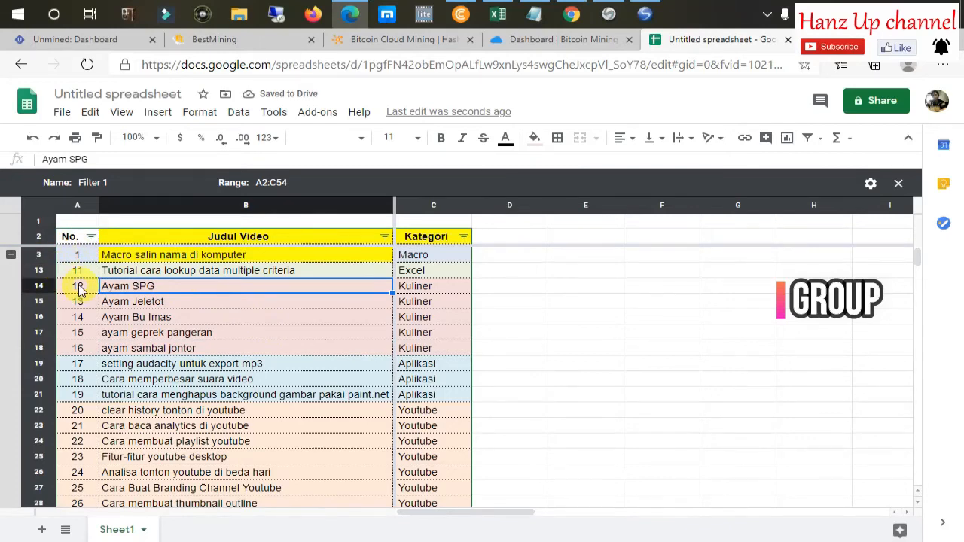
Group rows 14 to 22 and collapse that group as well
left_click_drag(55, 290, 42, 411)
left_click(233, 117)
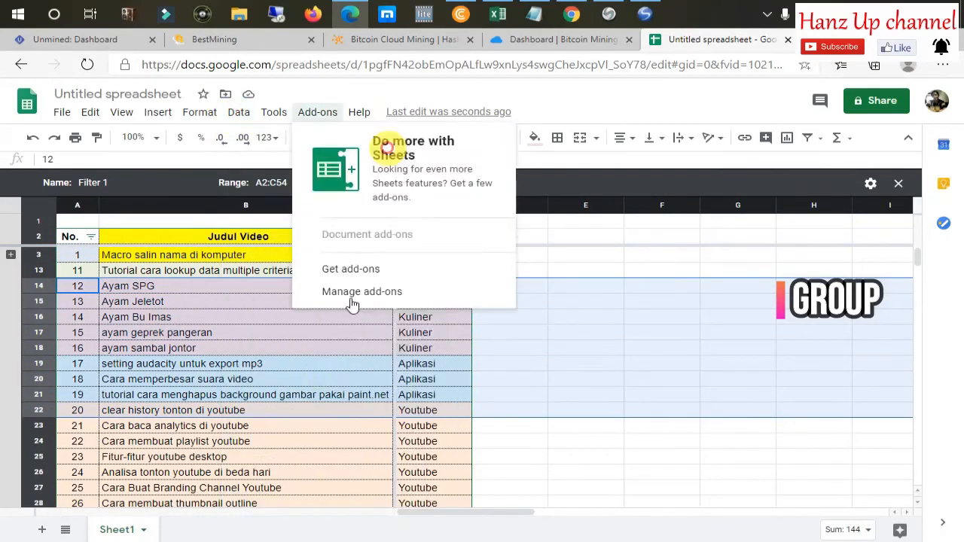
mouse_move(241, 130)
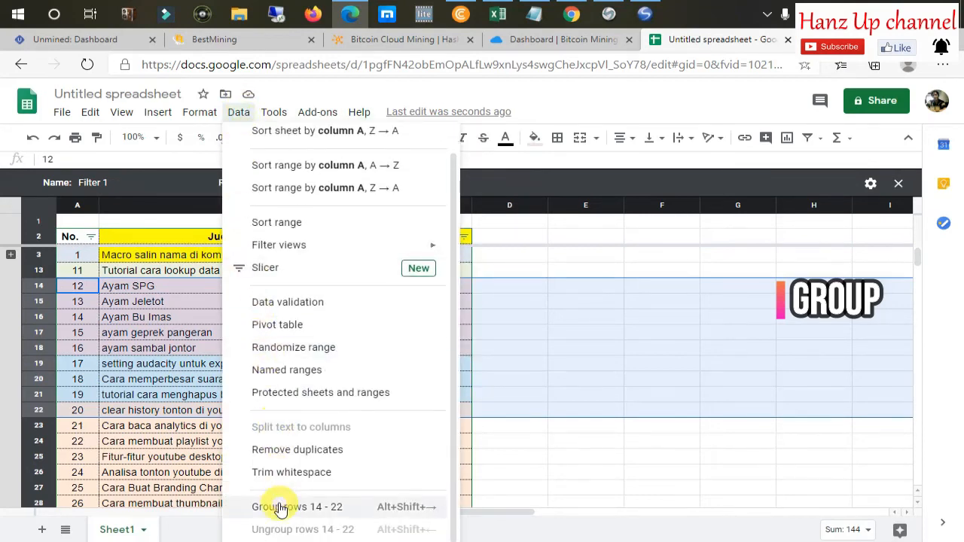
key("Escape")
left_click(11, 269)
left_click(268, 332)
left_click(644, 365)
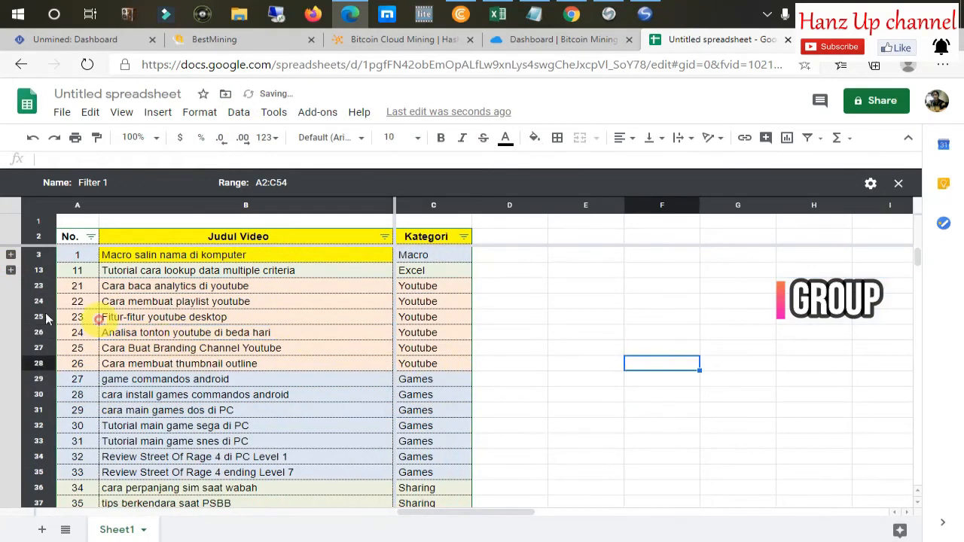
Expand both collapsed row groups and ungroup the rows from 3 to 22
left_click(11, 269)
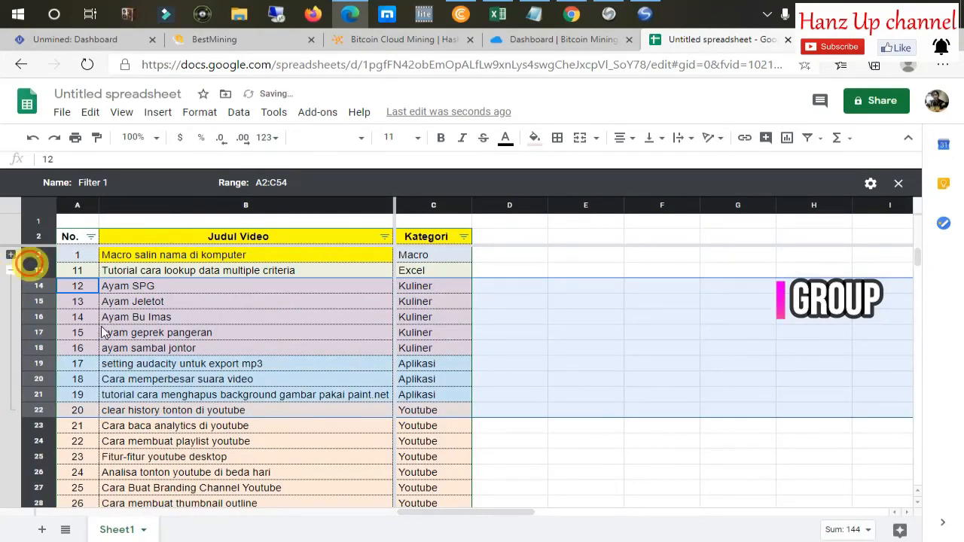
left_click(11, 256)
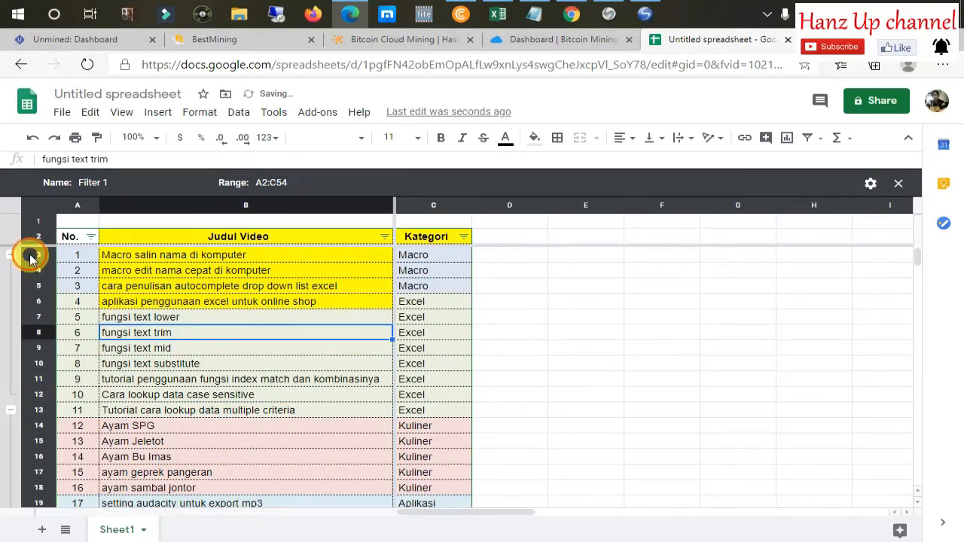
left_click_drag(30, 259, 38, 404)
scroll(36, 404, "down", 2)
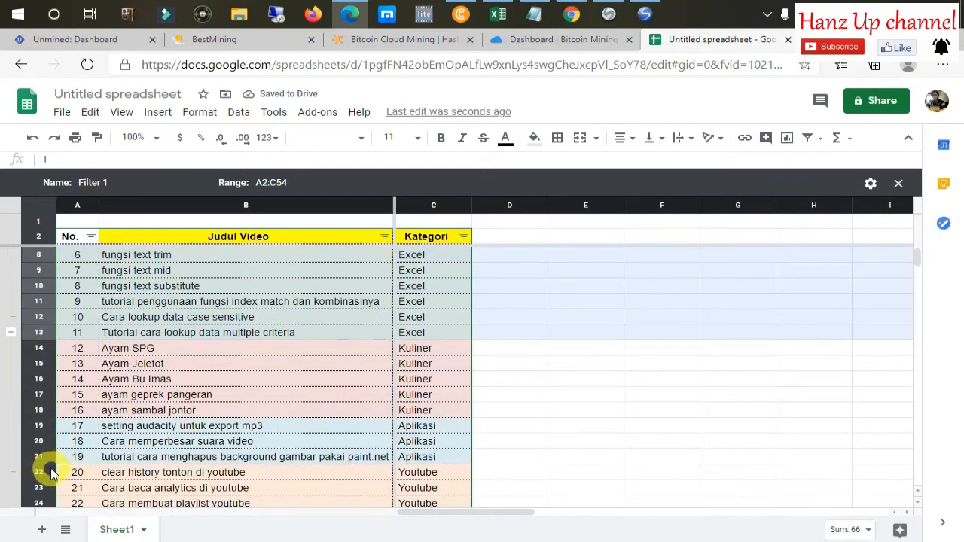
left_click(51, 472, "shift")
left_click(239, 112)
left_click(274, 111)
mouse_move(234, 113)
left_click(315, 531)
left_click(499, 272)
left_click(381, 269)
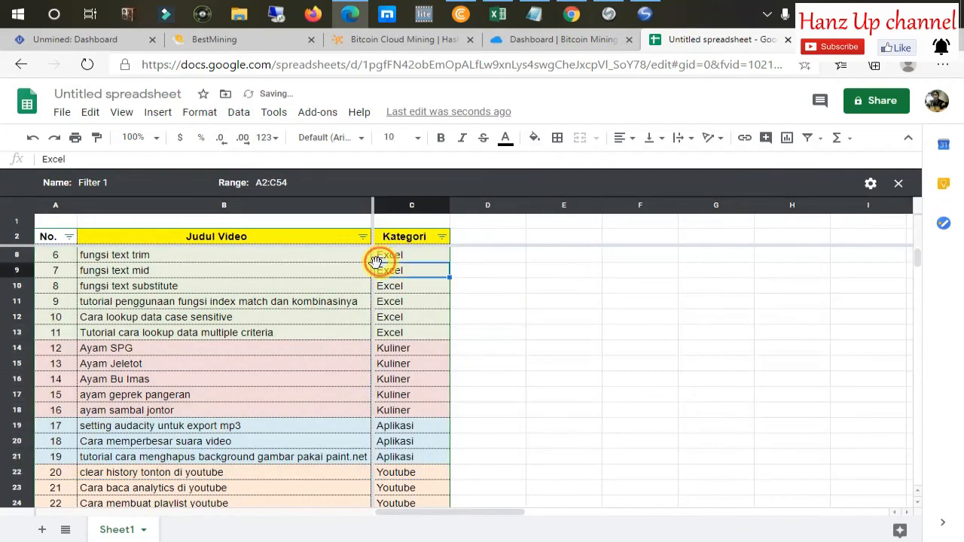
scroll(377, 262, "up", 3)
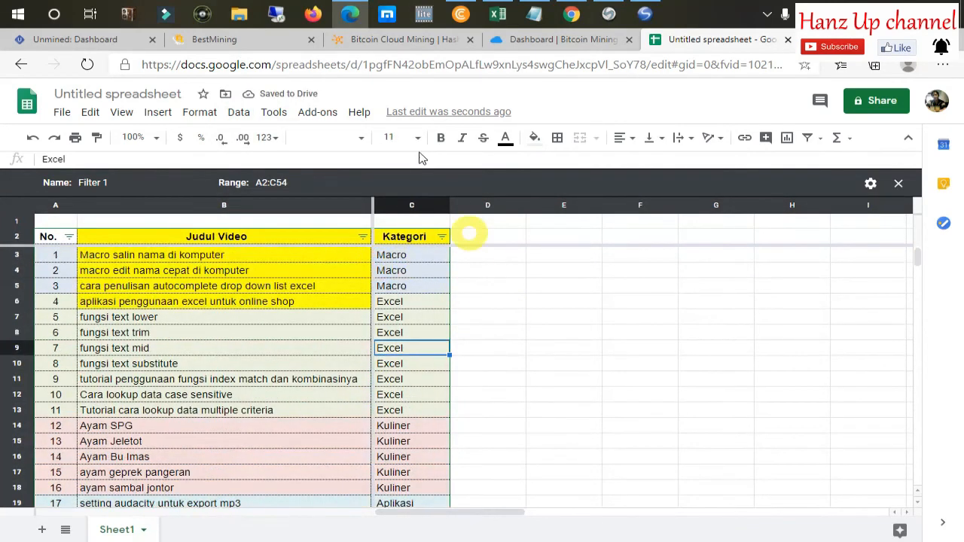
left_click(239, 112)
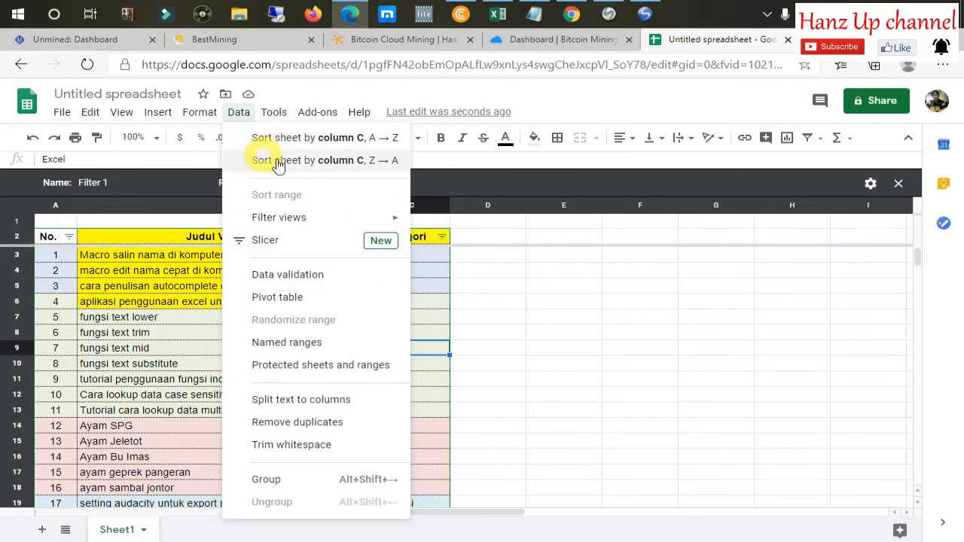
mouse_move(290, 123)
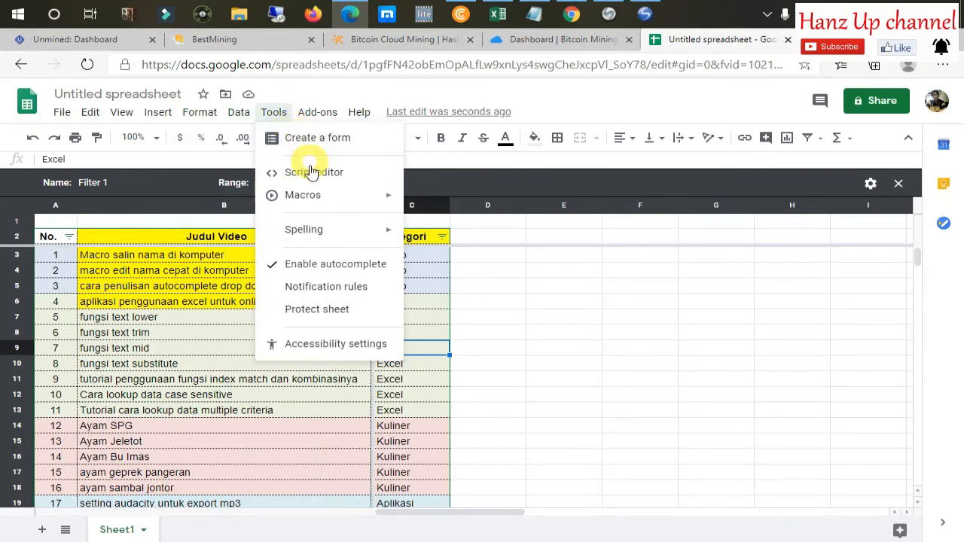
mouse_move(317, 236)
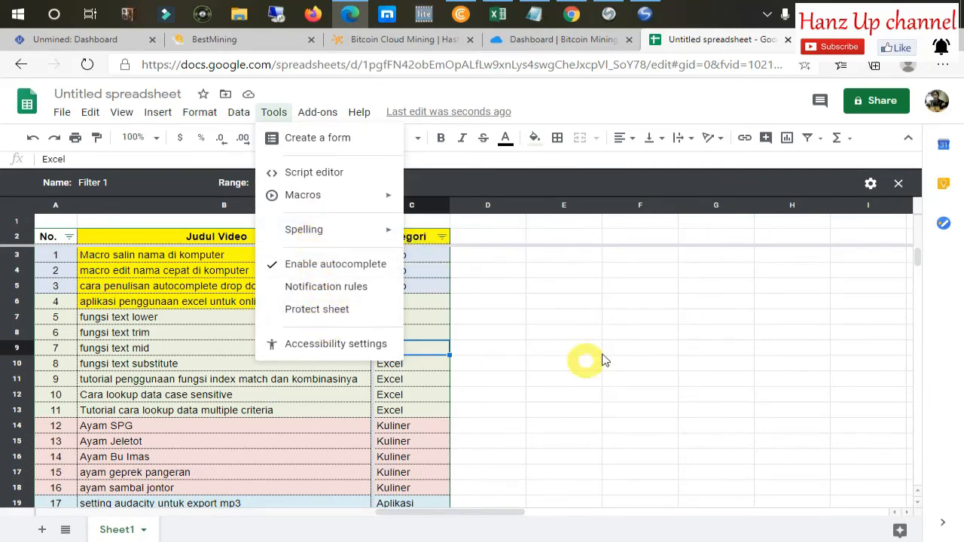
left_click(556, 280)
left_click(491, 265)
left_click(492, 255)
scroll(554, 331, "down", 10)
scroll(538, 354, "up", 8)
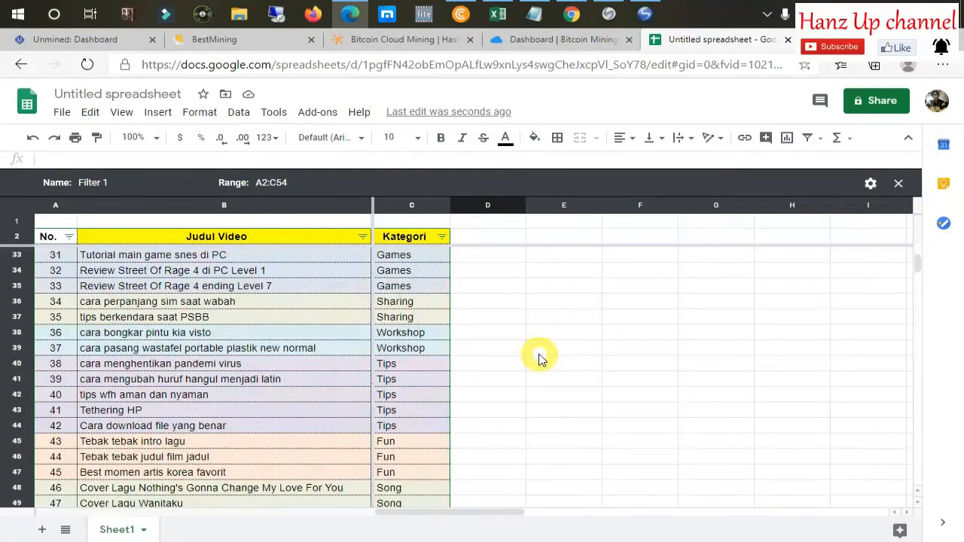
scroll(538, 358, "up", 3)
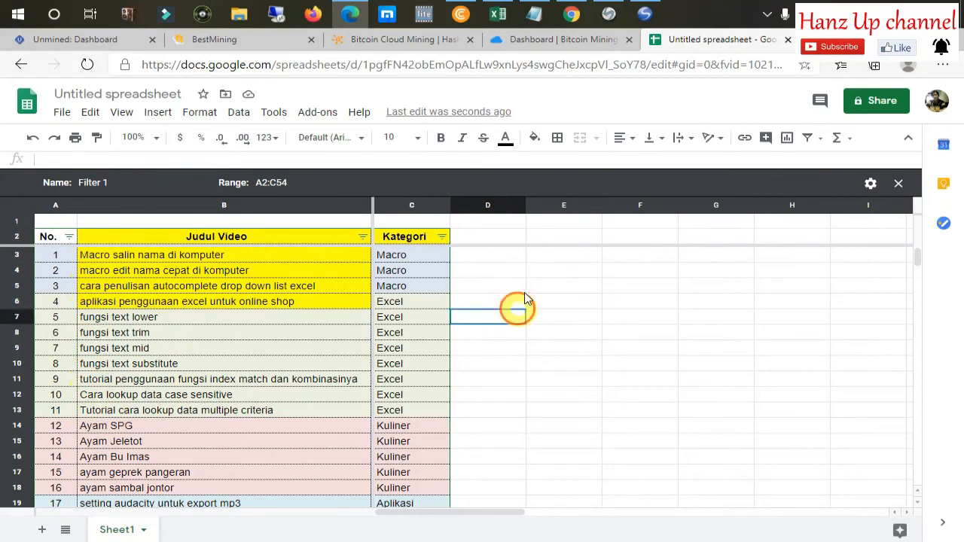
Enter the header "Standar" in D2 and the formula =proper(B3) in D3
left_click(482, 256)
left_click(482, 239)
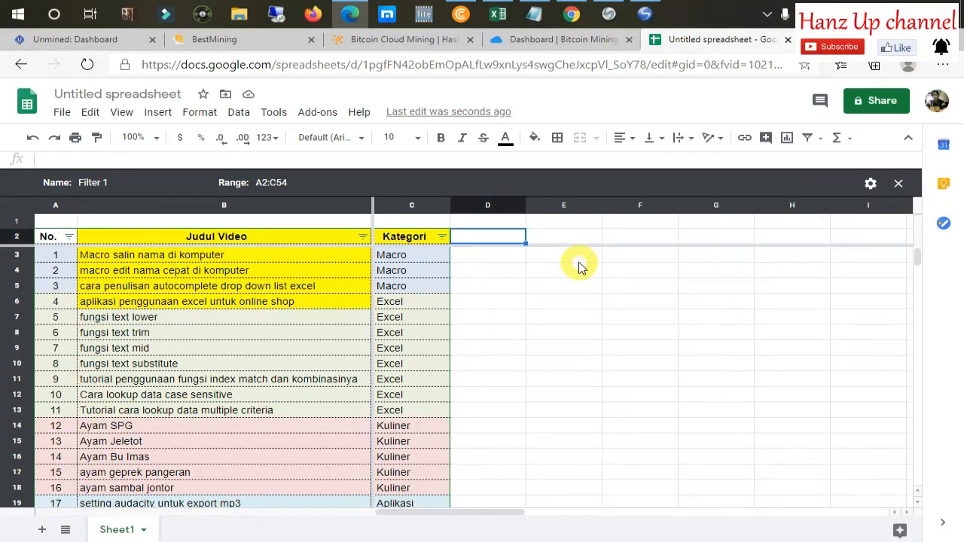
type("Standar")
key("Return")
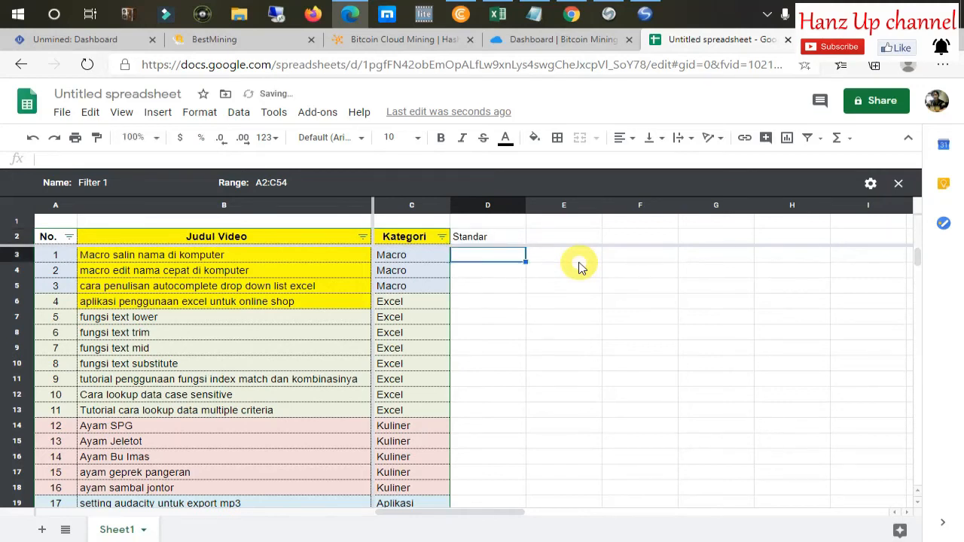
type("=proper(")
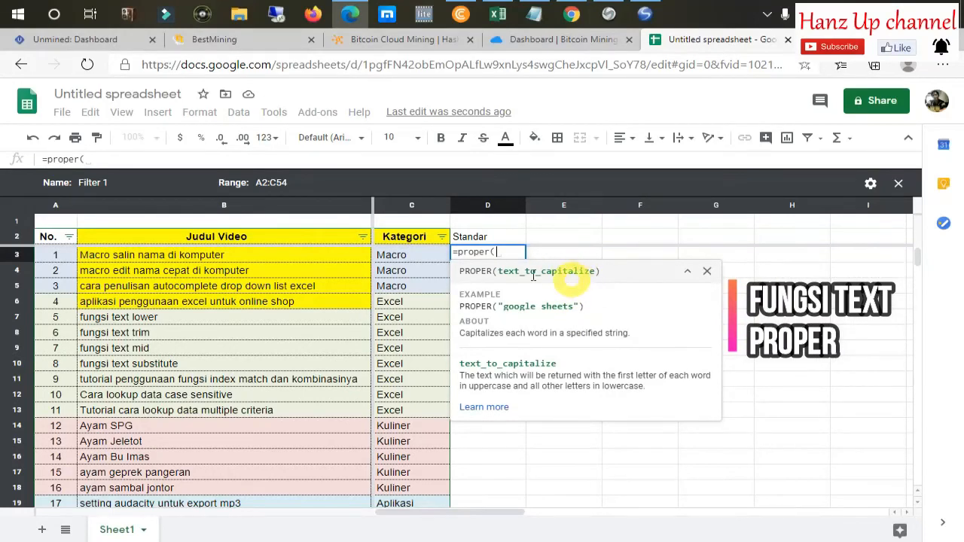
left_click(171, 257)
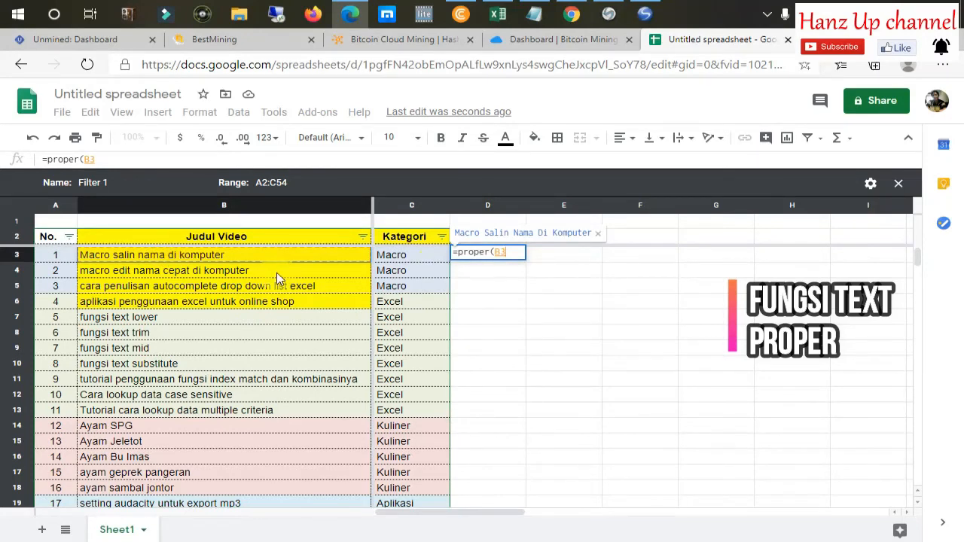
key("Return")
Fill the PROPER formula from D3 down to D54 and widen column D to fit the titles
left_click(469, 254)
left_click(490, 273)
scroll(504, 362, "down", 15)
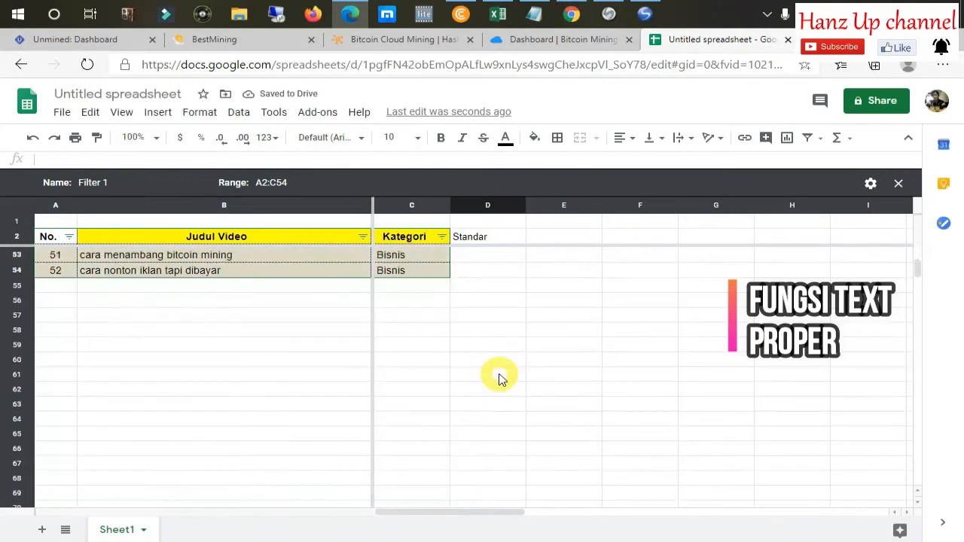
left_click(477, 273, "shift")
scroll(535, 368, "up", 15)
key("ctrl+d")
left_click(539, 301)
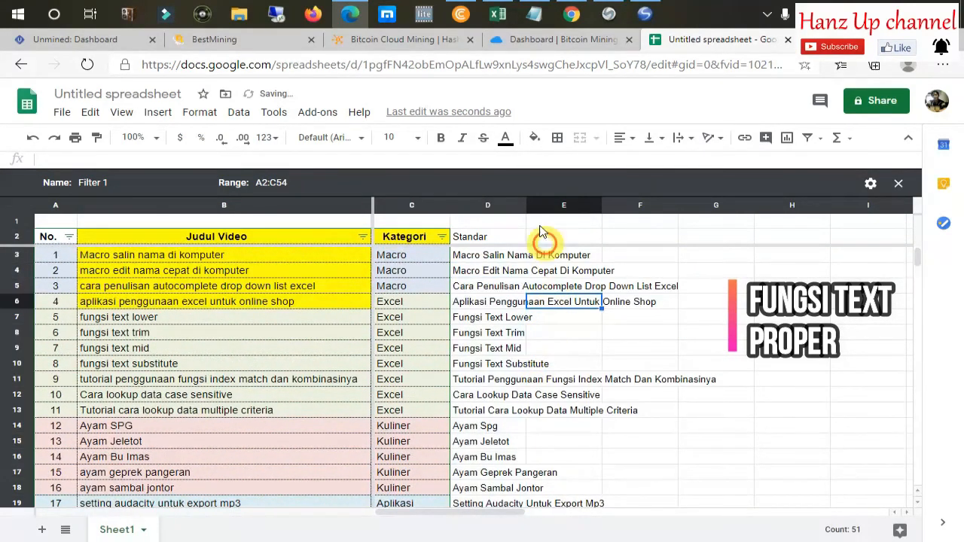
left_click_drag(526, 204, 721, 211)
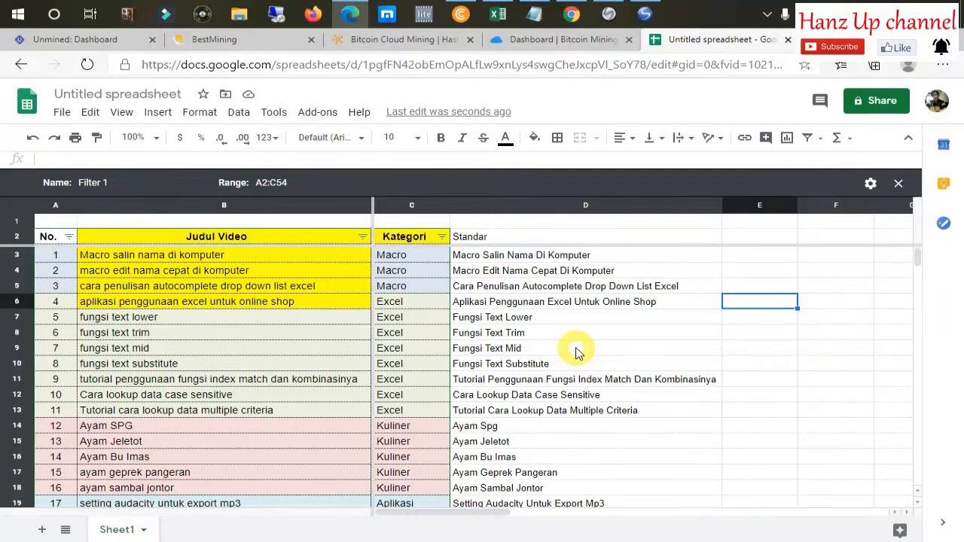
Compare the capitalization of the original titles in column B with the PROPER versions in column D
scroll(576, 346, "down", 2)
scroll(576, 335, "up", 2)
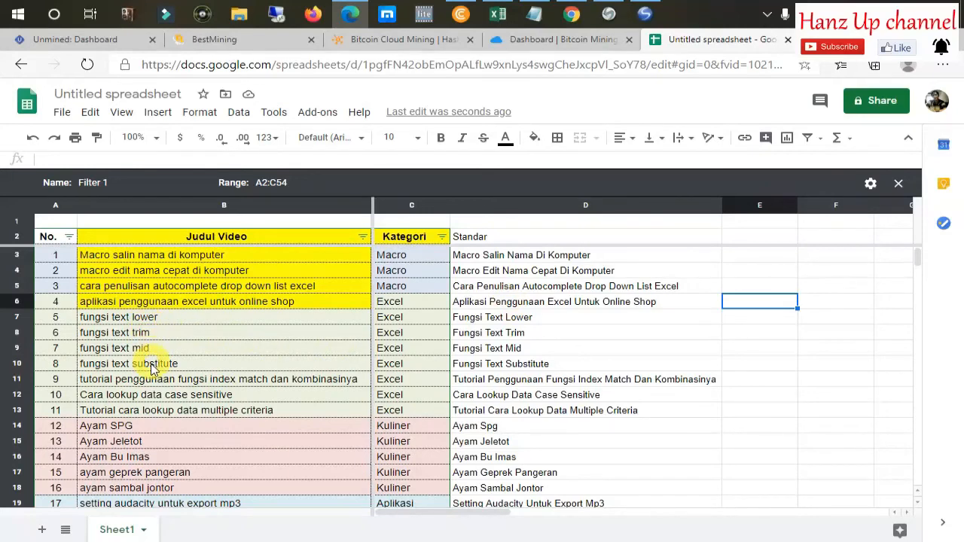
left_click(185, 332)
left_click(595, 317)
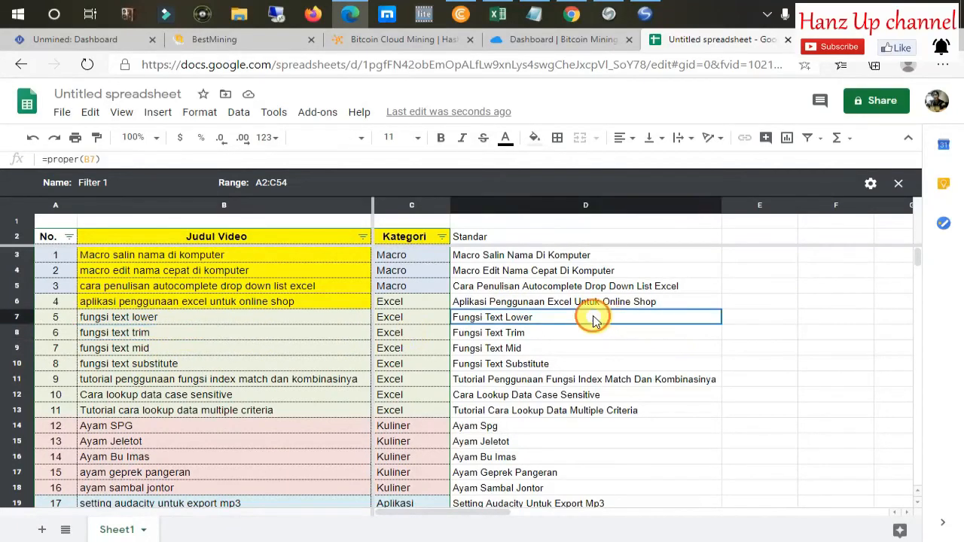
scroll(591, 351, "down", 1)
scroll(590, 352, "down", 6)
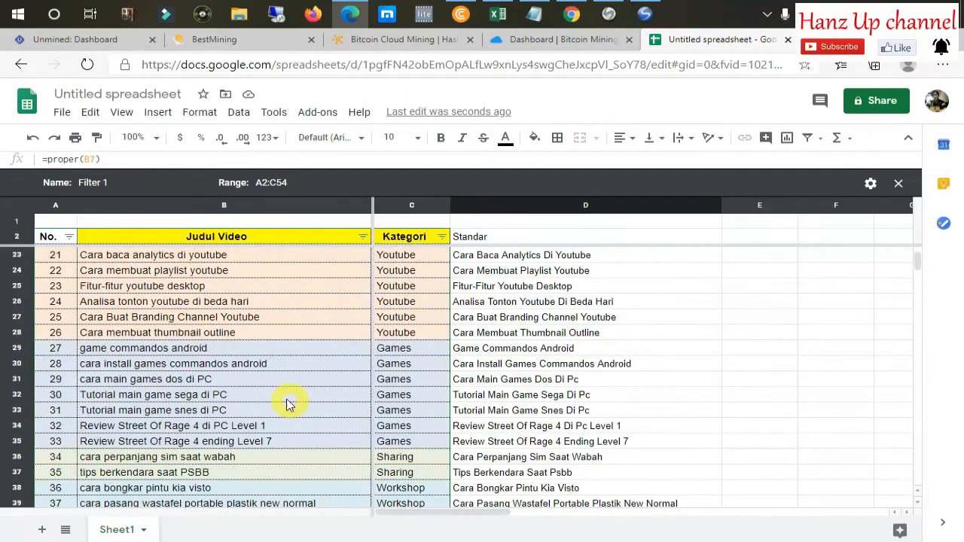
left_click(156, 366)
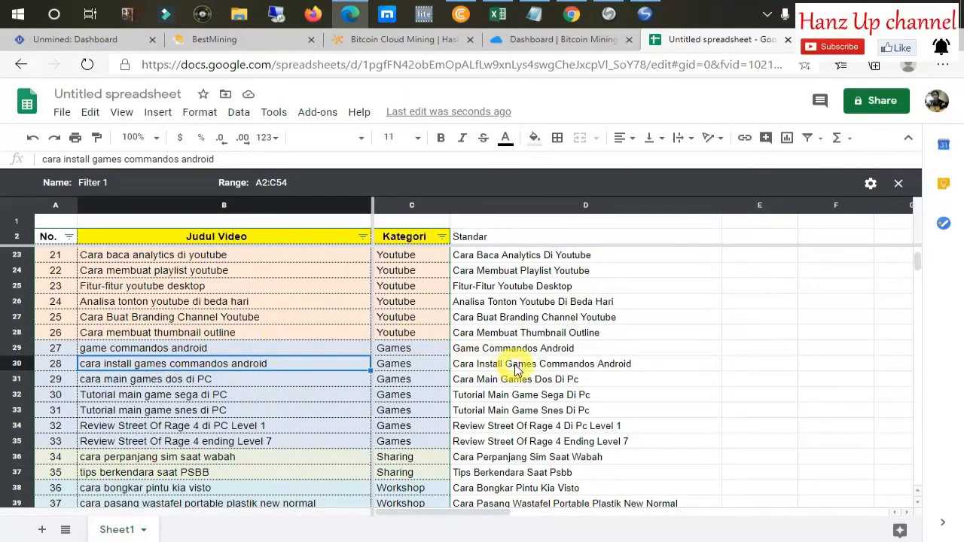
scroll(527, 354, "up", 7)
Clear the header and all PROPER formulas from D2 to D54
left_click(555, 239)
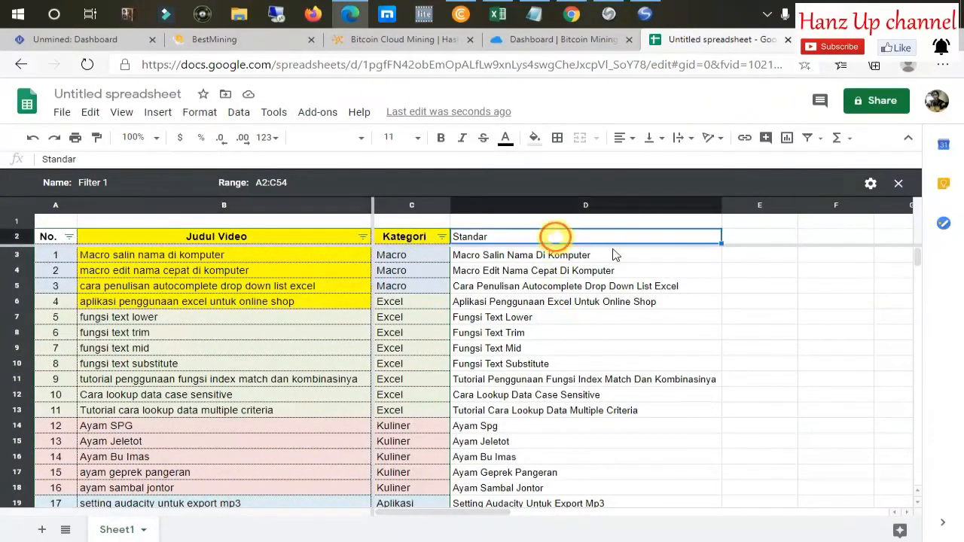
left_click(612, 255)
key("Up")
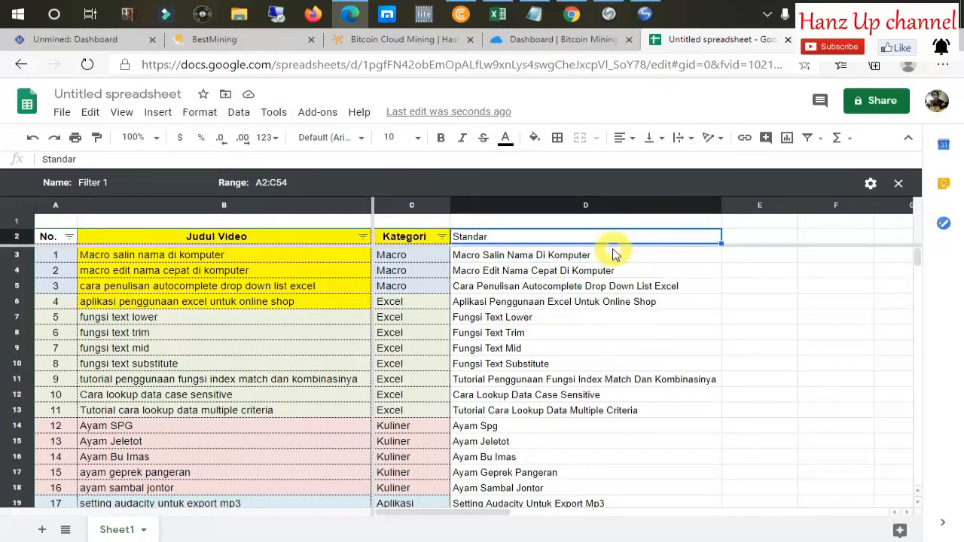
key("ctrl+shift+Down")
key("Delete")
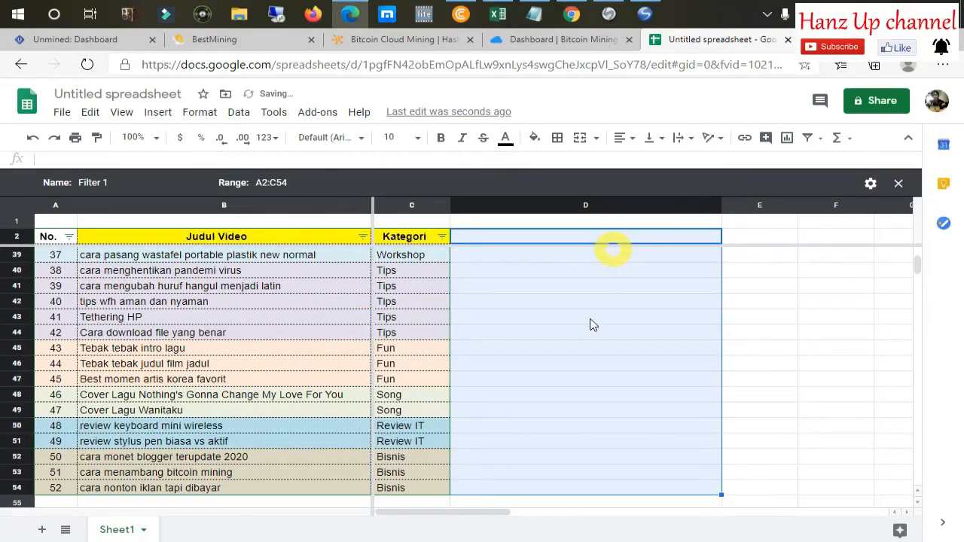
left_click(588, 330)
left_click(516, 283)
left_click(493, 256)
left_click(490, 239)
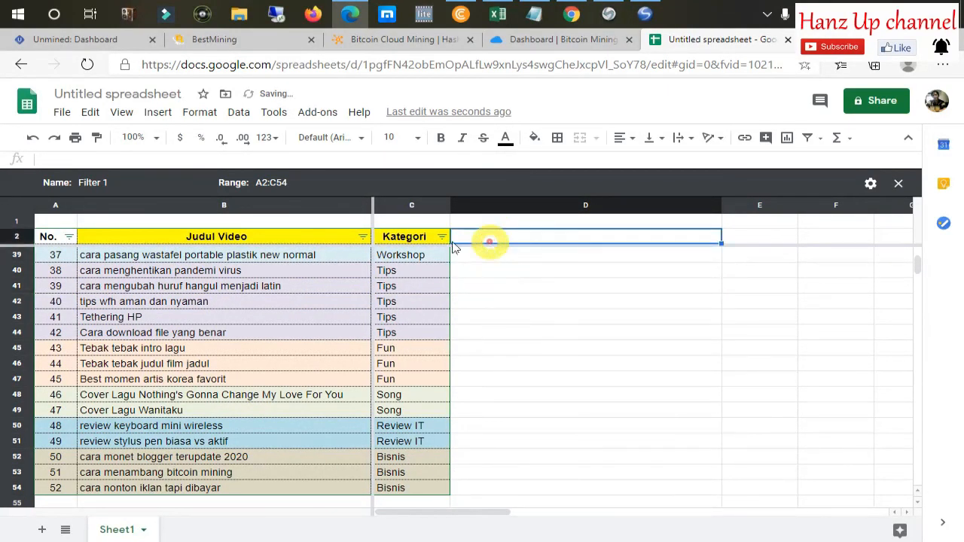
left_click(204, 221)
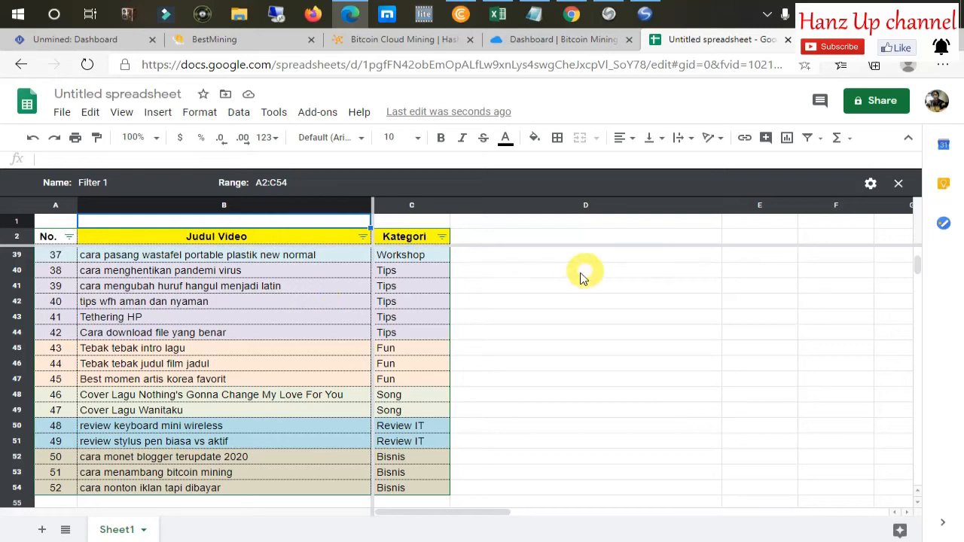
left_click(500, 284)
left_click(490, 254)
left_click(270, 115)
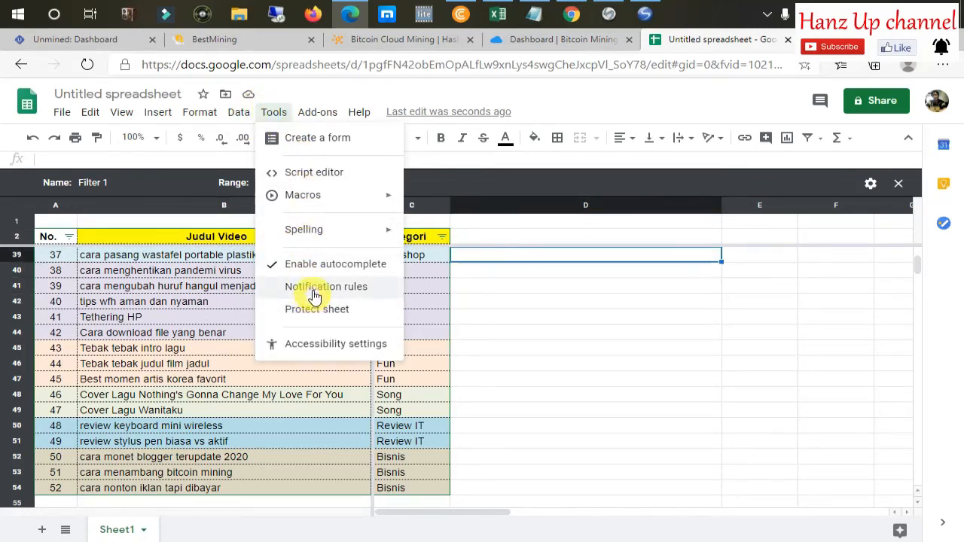
mouse_move(251, 112)
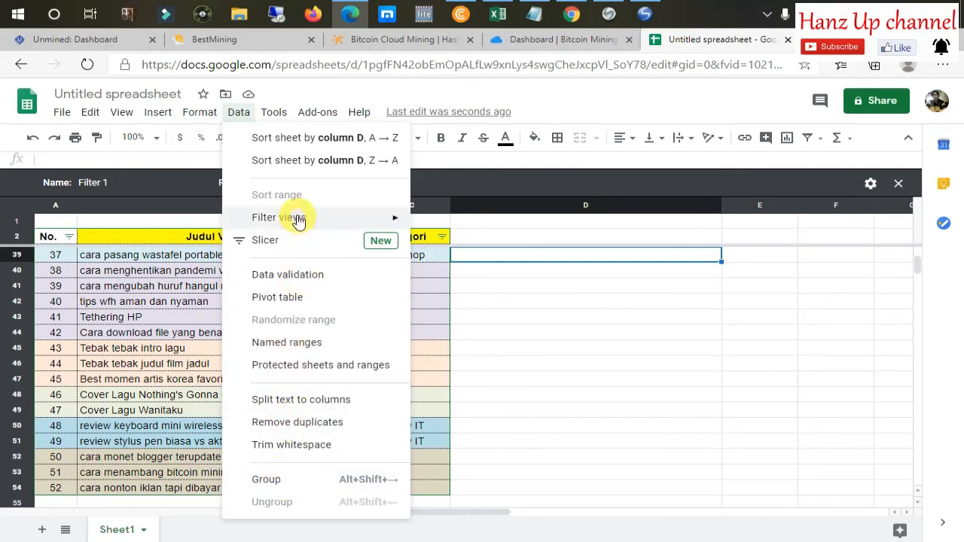
left_click(555, 334)
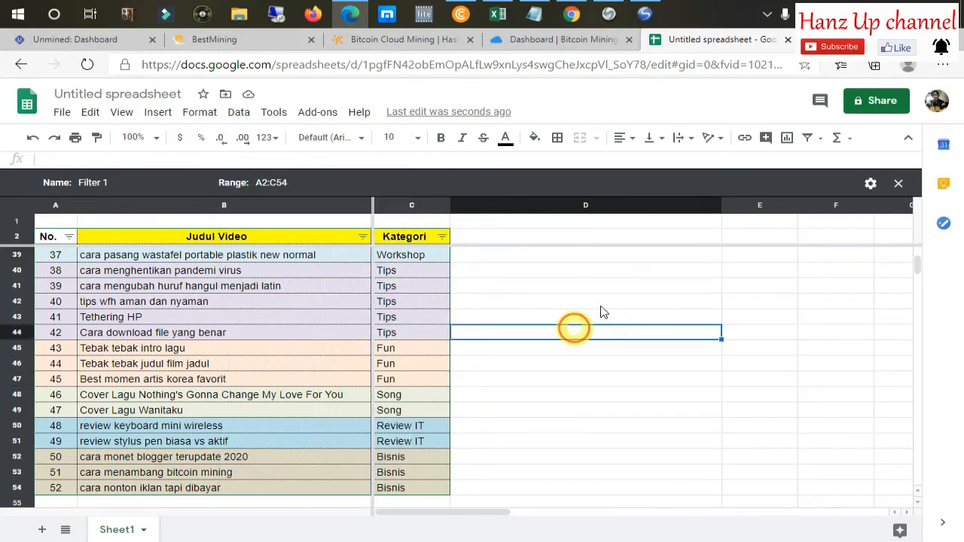
Review the numbering in column A of the video list from the first row to the last
scroll(282, 282, "up", 12)
left_click(577, 367)
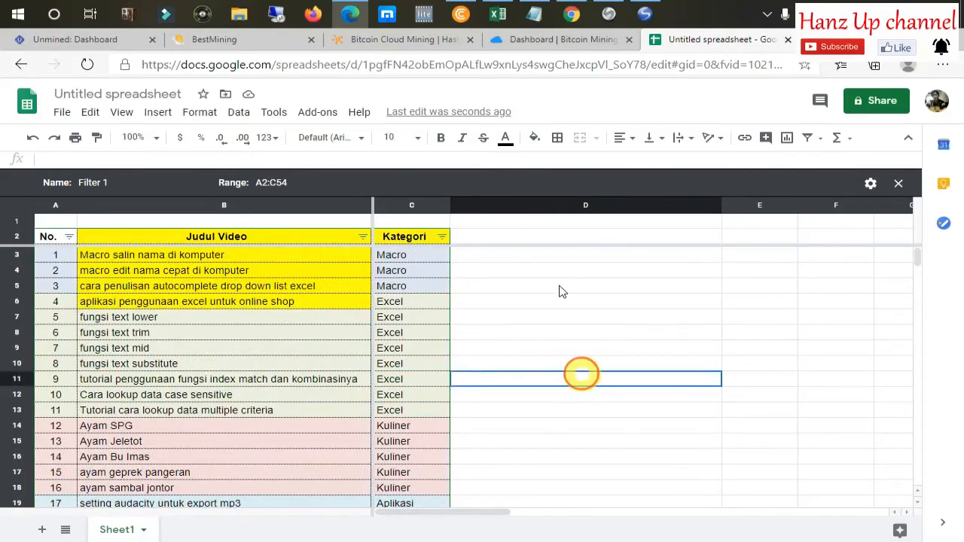
left_click(625, 285)
left_click(52, 251)
left_click(138, 330)
left_click(151, 316)
left_click(64, 379)
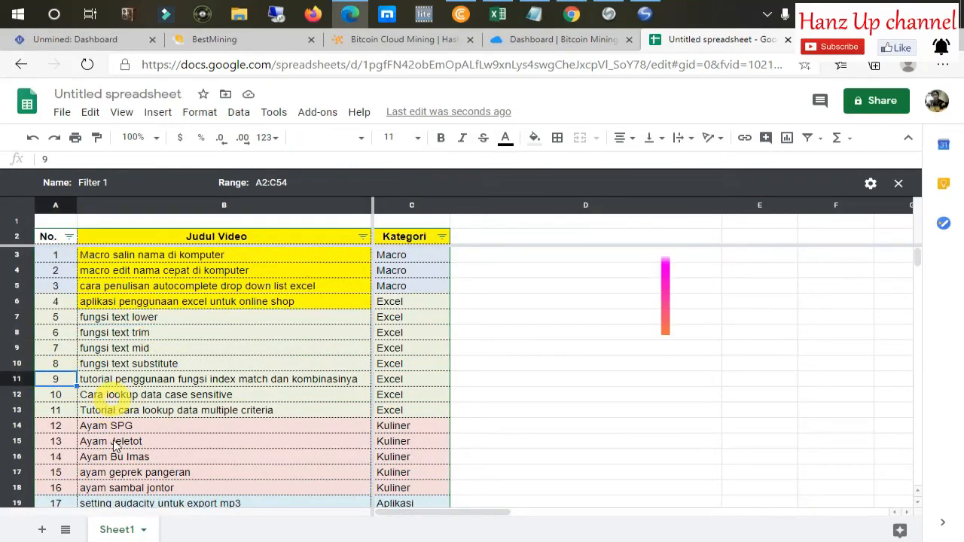
scroll(113, 452, "down", 15)
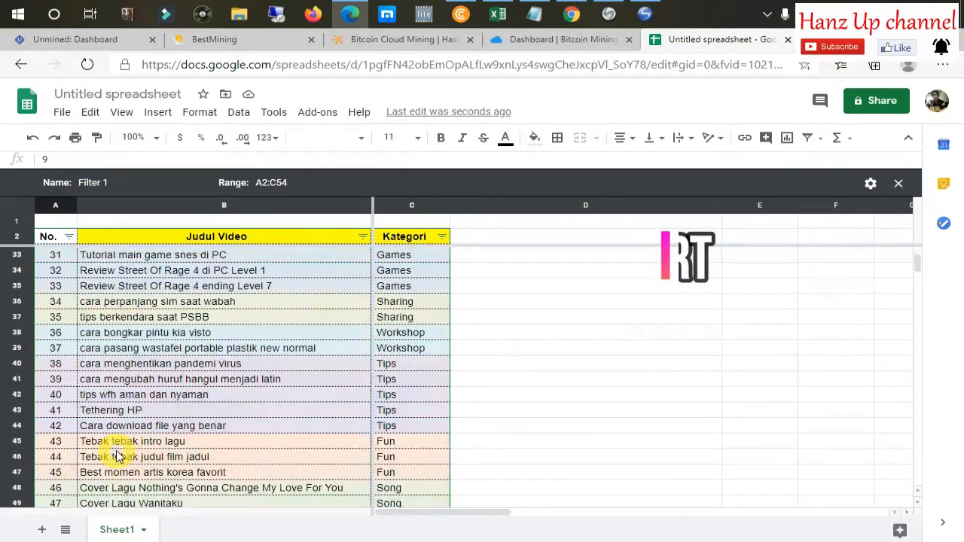
scroll(86, 324, "up", 15)
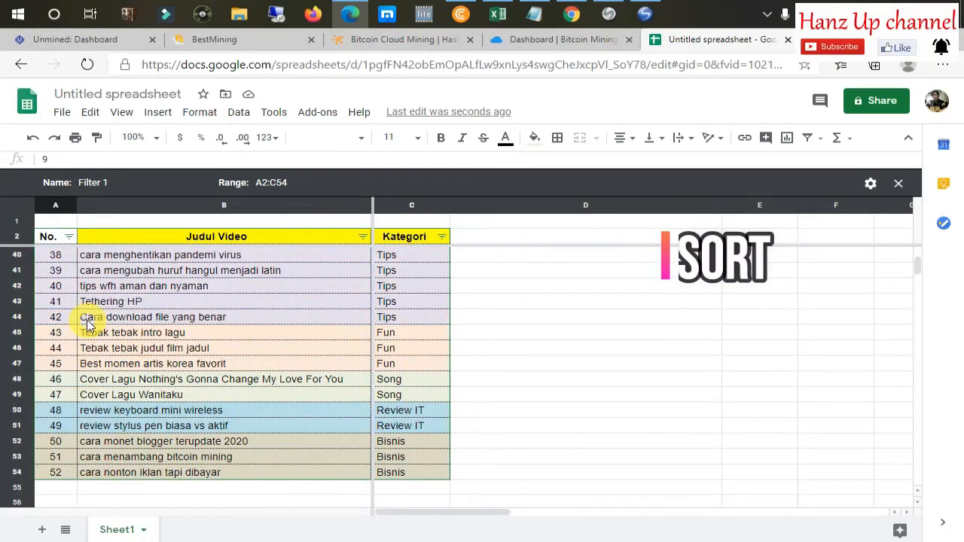
left_click(90, 348)
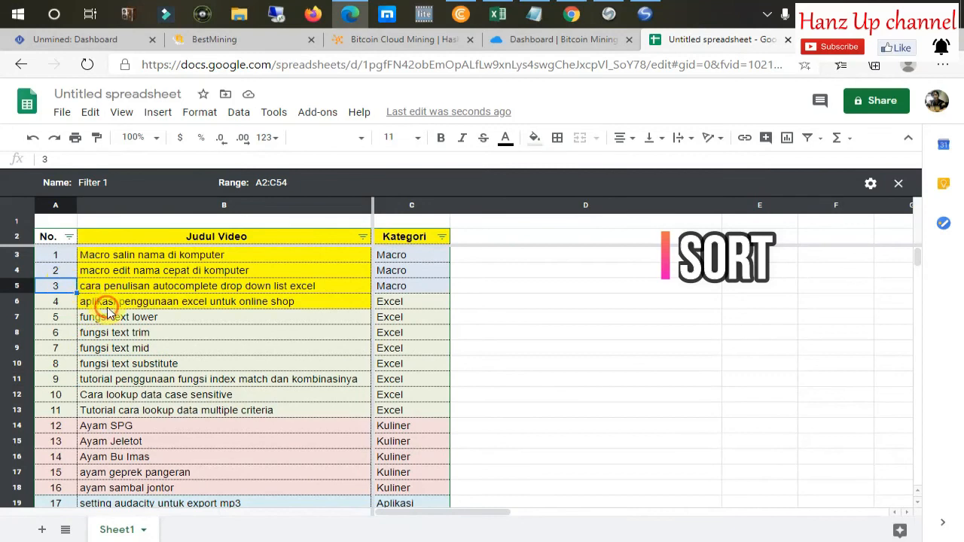
left_click(74, 302)
key("Down")
key("Down")
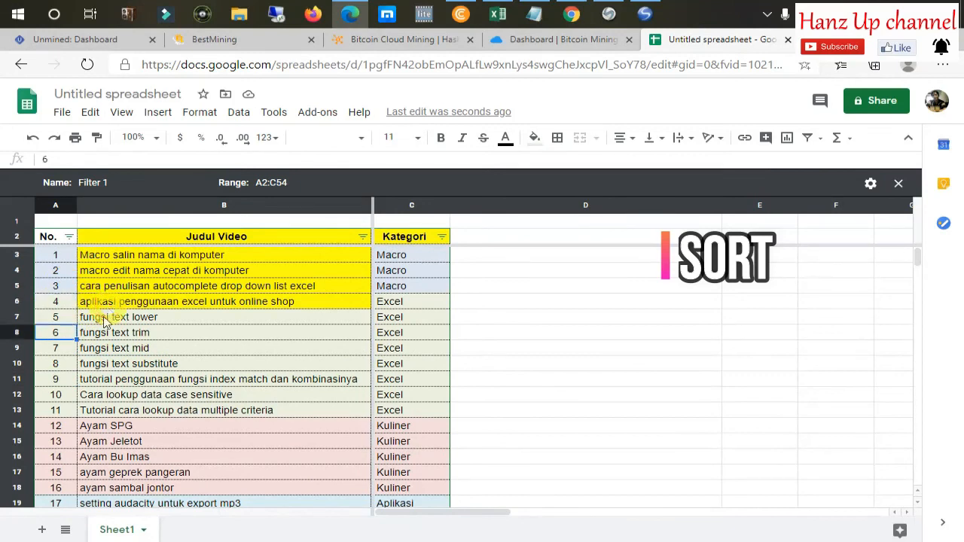
left_click(60, 349)
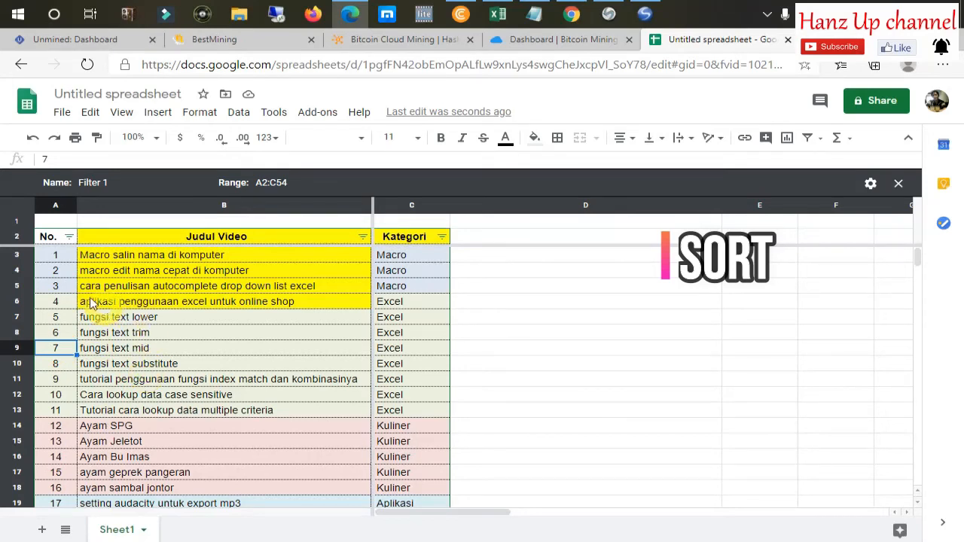
Change the number in A6, for "aplikasi penggunaan excel untuk online shop", to 53
left_click(57, 304)
scroll(132, 358, "down", 15)
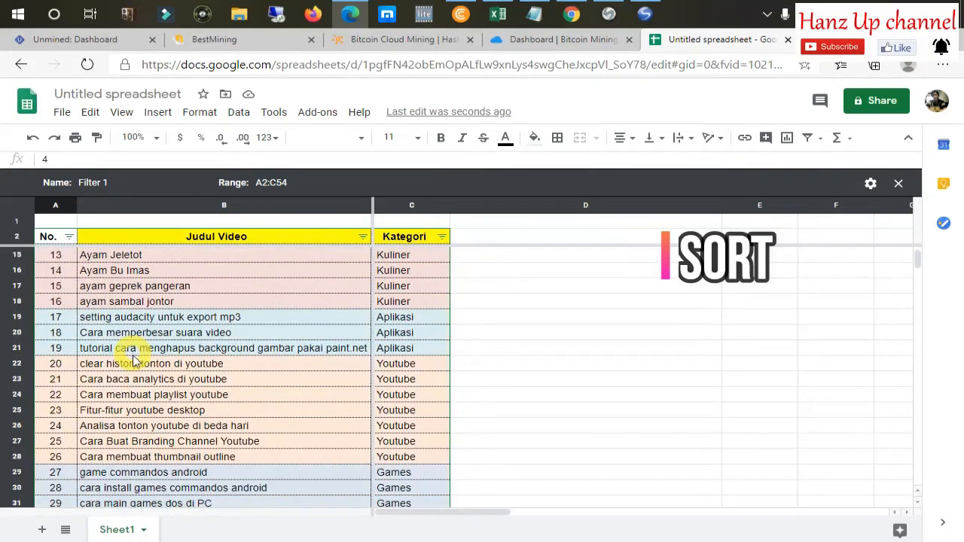
scroll(65, 320, "up", 15)
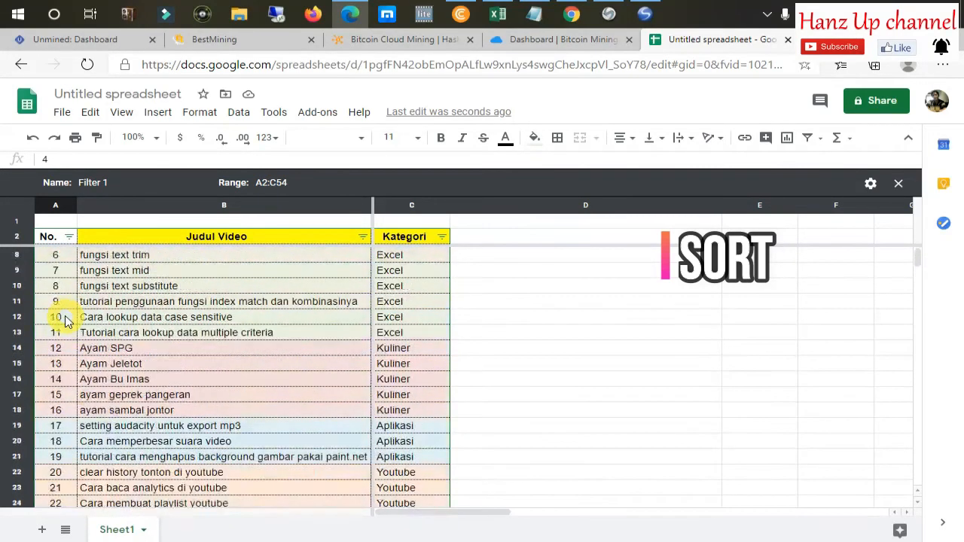
type("5")
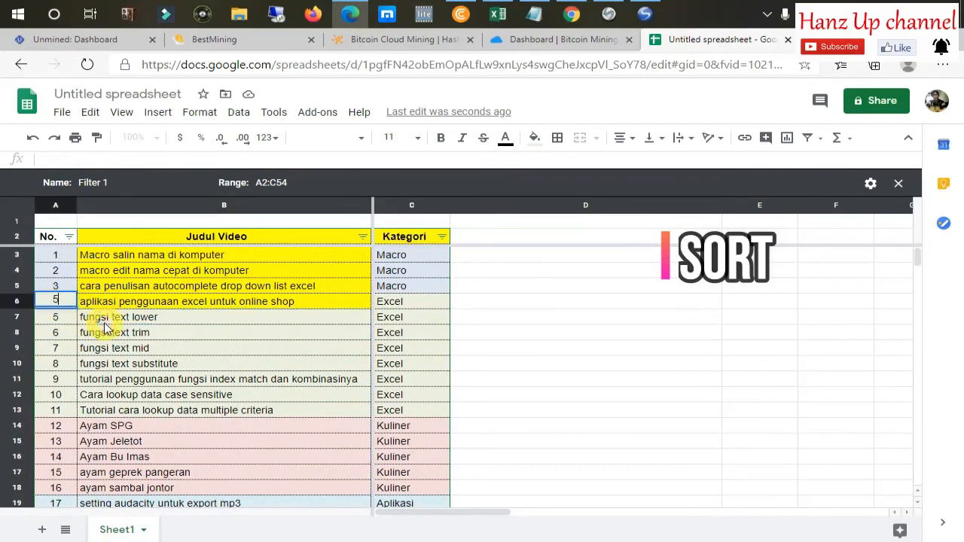
type("3")
key("Return")
left_click(115, 320)
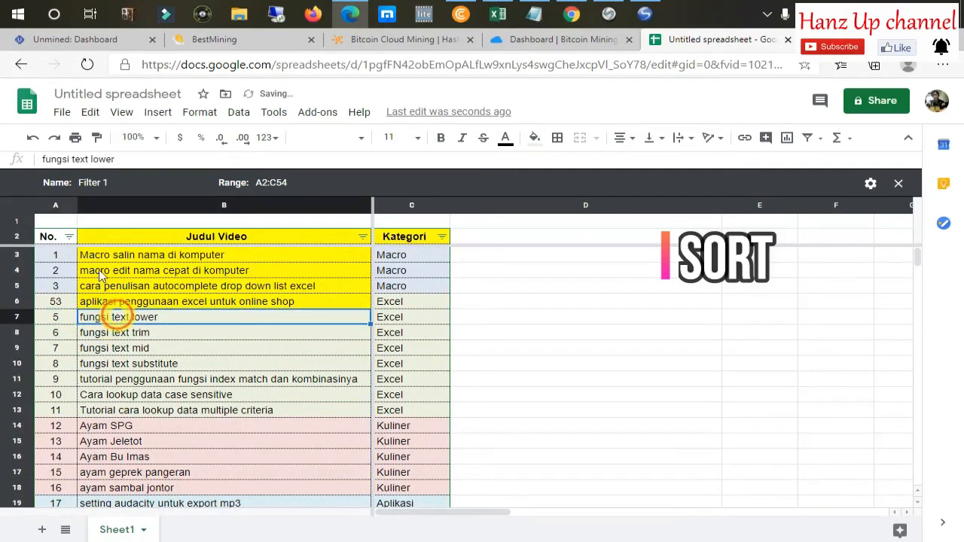
Select the table A2:C54, sort the sheet by column A, A → Z, and check the order down to the last row
left_click(61, 239)
left_click(436, 394, "shift")
key("ctrl+shift+Down")
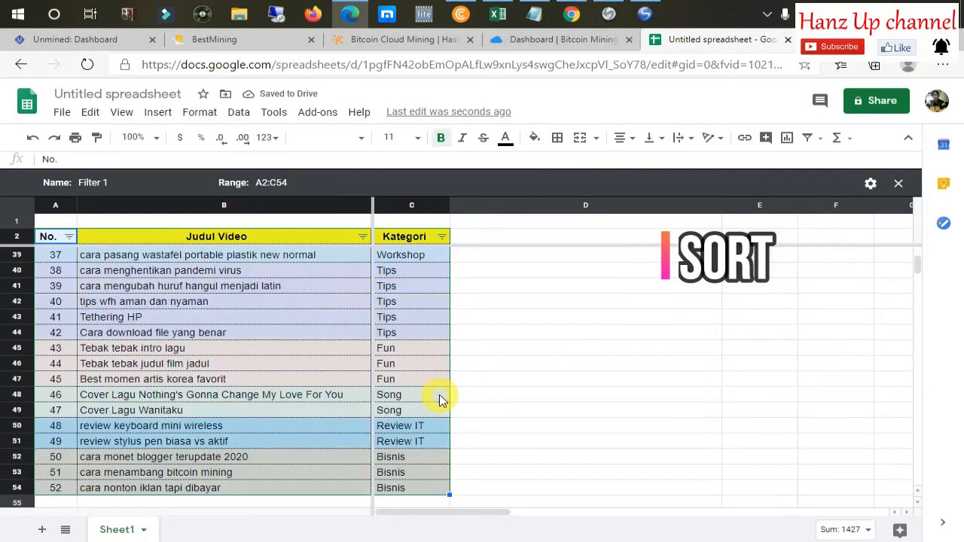
left_click(242, 112)
left_click(273, 112)
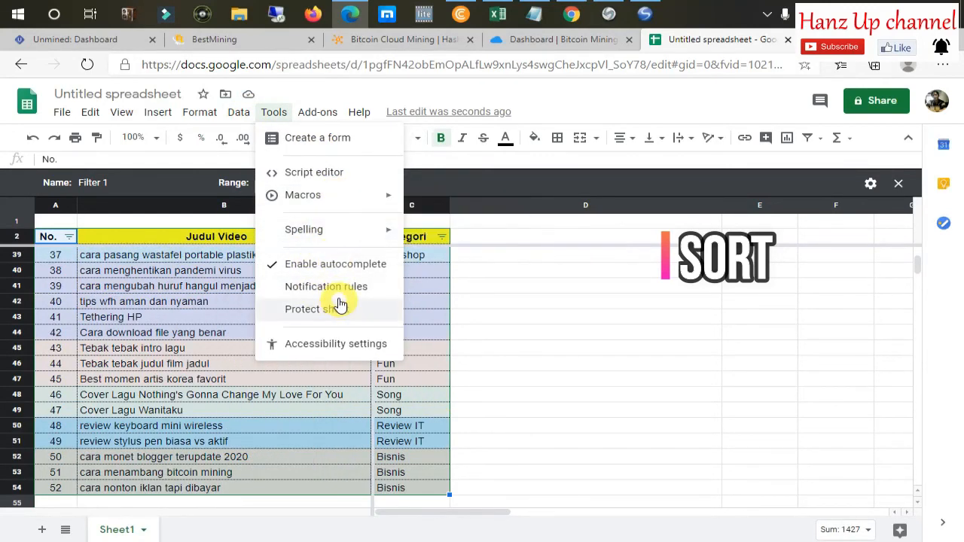
mouse_move(241, 113)
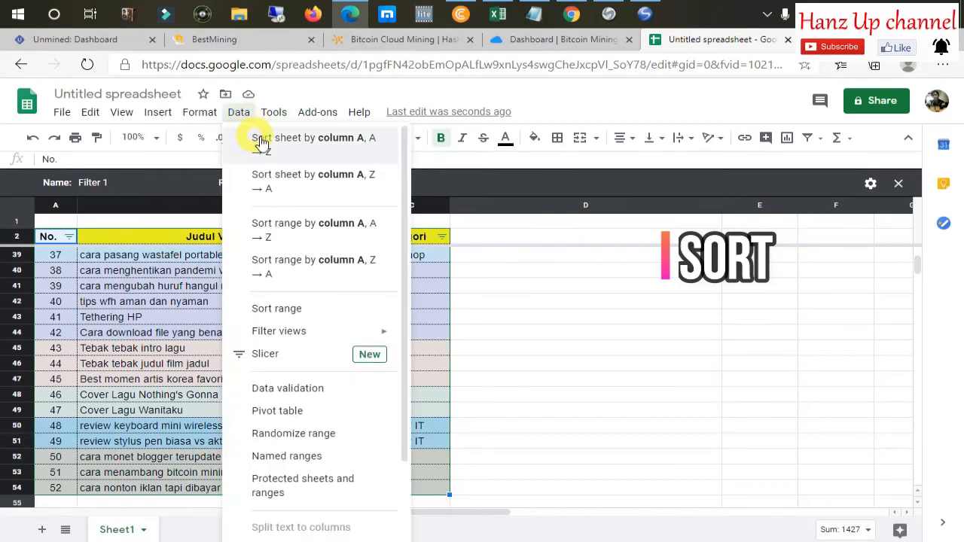
left_click(327, 151)
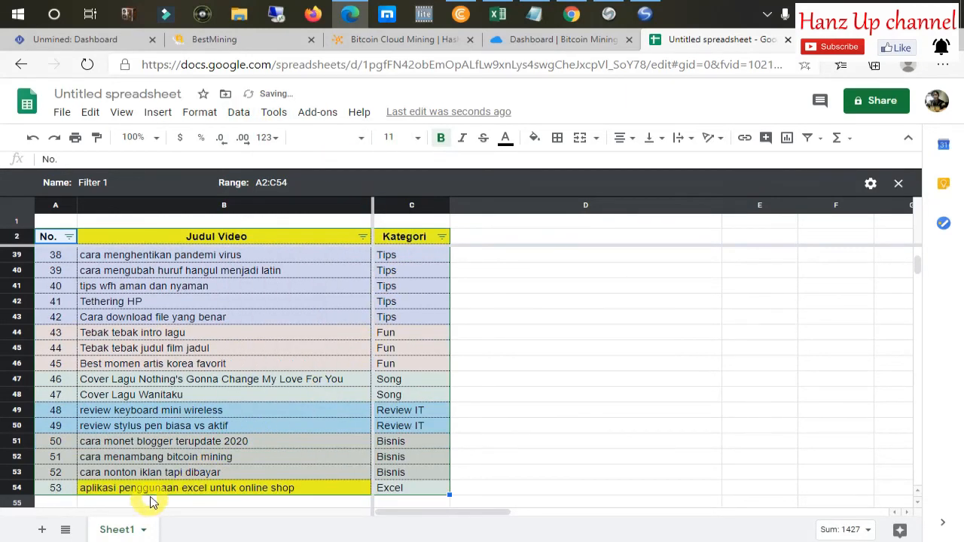
scroll(411, 445, "up", 10)
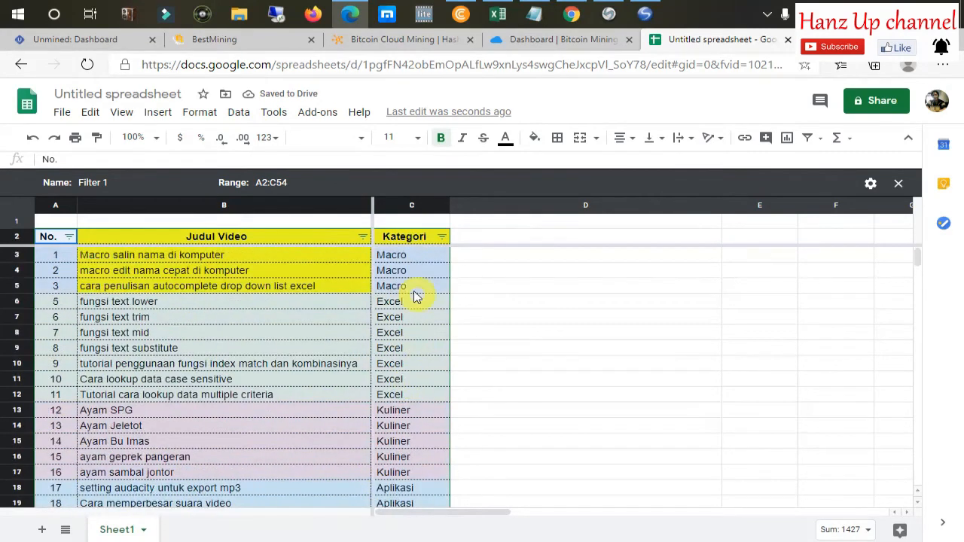
scroll(402, 301, "down", 10)
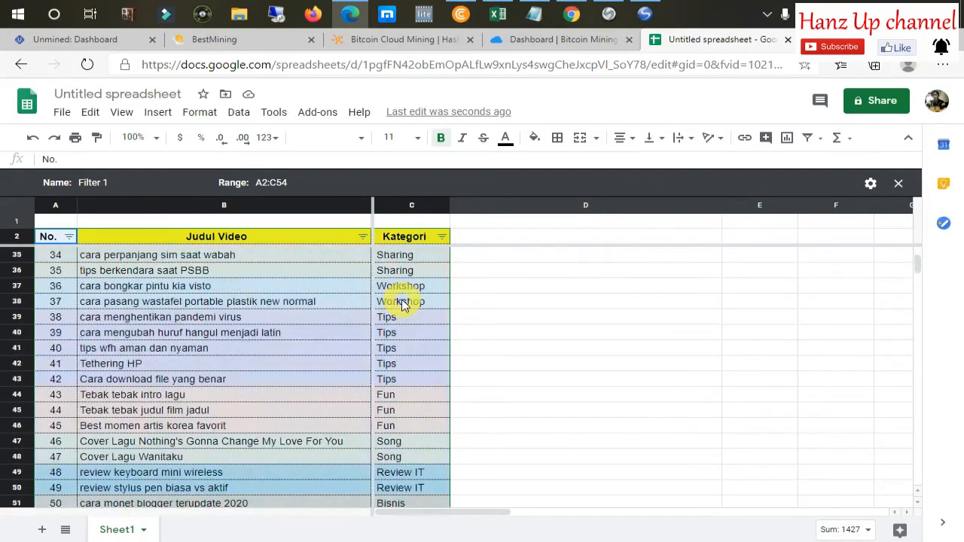
scroll(395, 381, "down", 2)
left_click(55, 396)
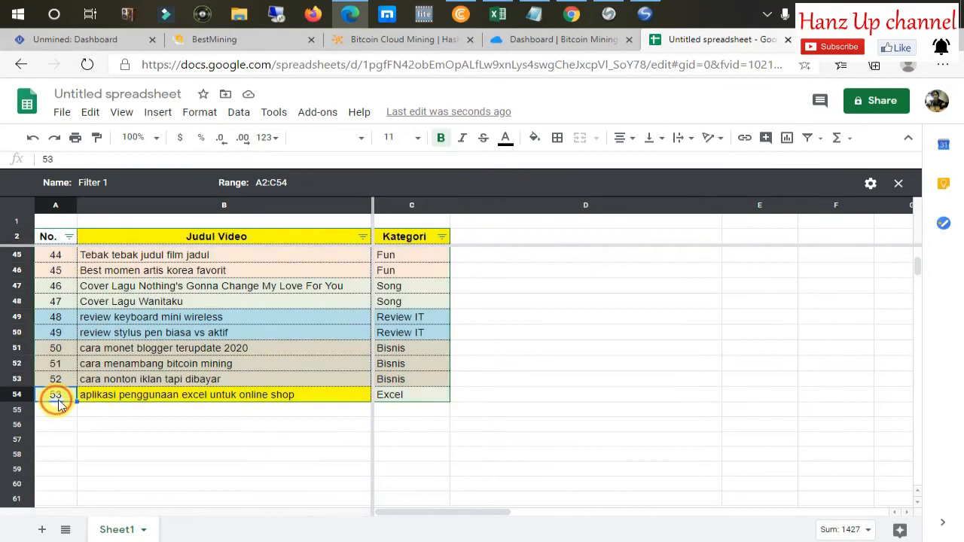
Undo the sheet sort and the number change in A6
scroll(465, 386, "up", 10)
left_click(494, 287)
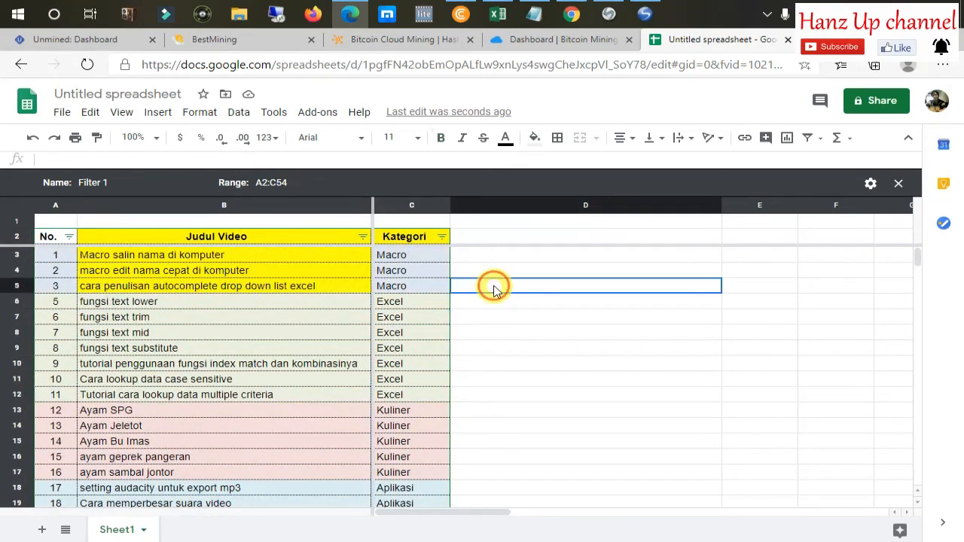
key("ctrl+z")
scroll(480, 302, "down", 10)
key("ctrl+z")
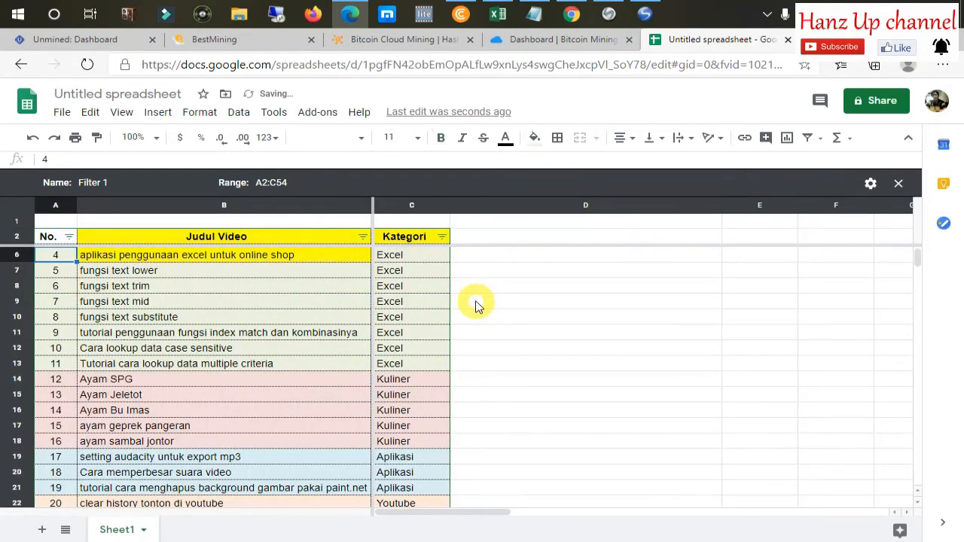
scroll(475, 302, "up", 1)
scroll(476, 304, "up", 1)
left_click(493, 302)
Select the table A2:C54 including its header and open the Sort range settings
left_click(147, 271)
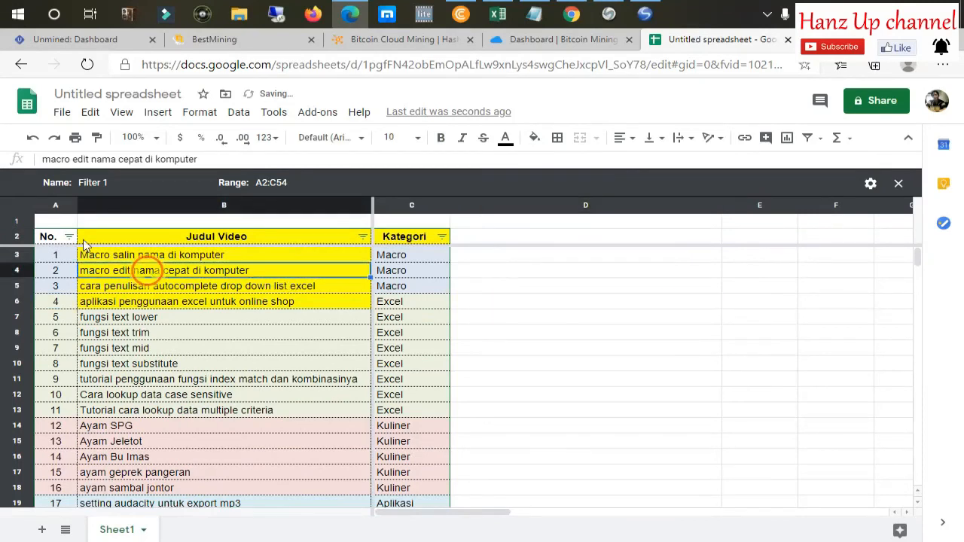
left_click(46, 238)
left_click(398, 381, "shift")
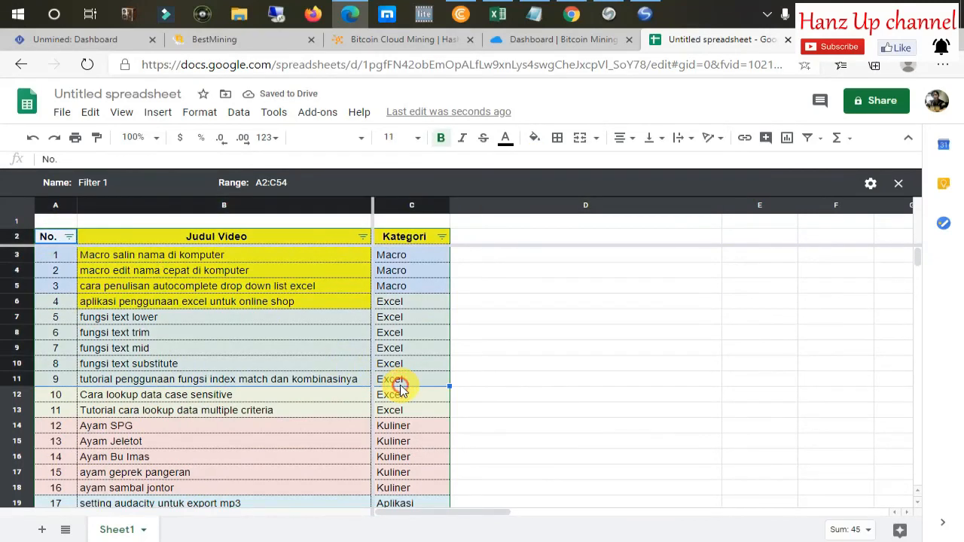
key("ctrl+shift+Down")
left_click(240, 112)
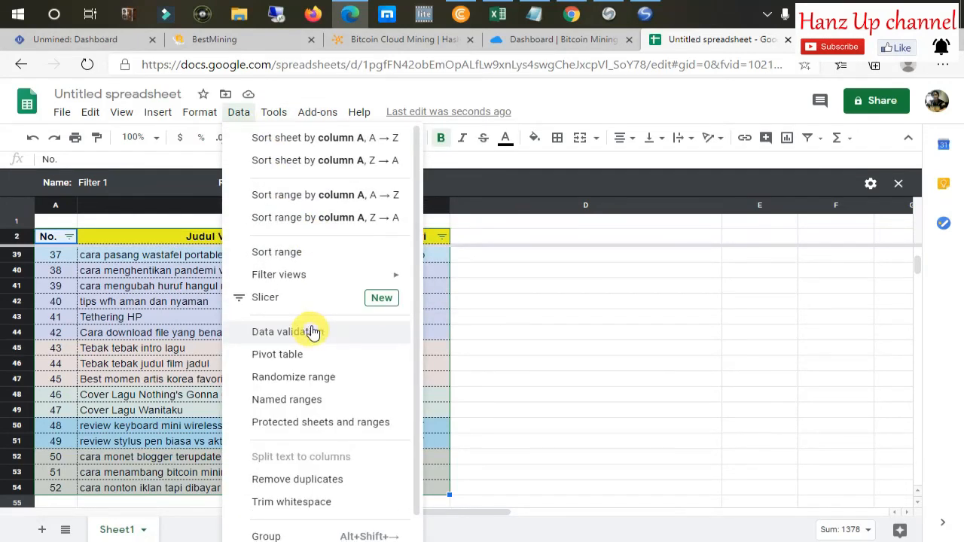
scroll(329, 381, "down", 1)
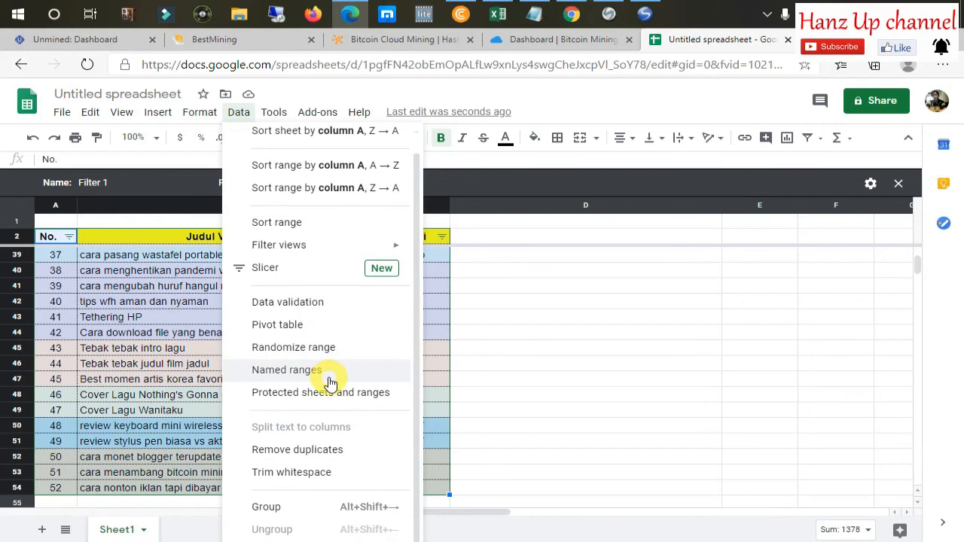
scroll(329, 382, "up", 1)
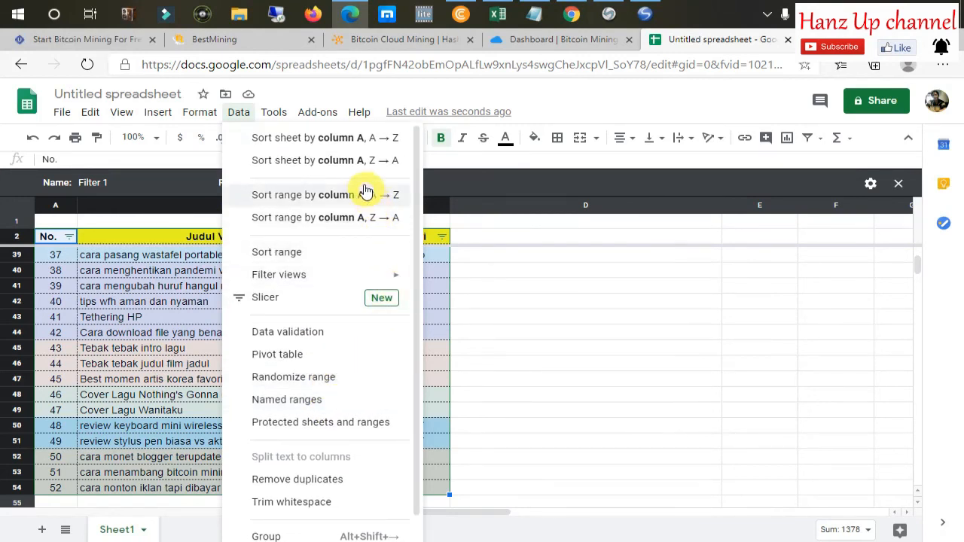
mouse_move(356, 280)
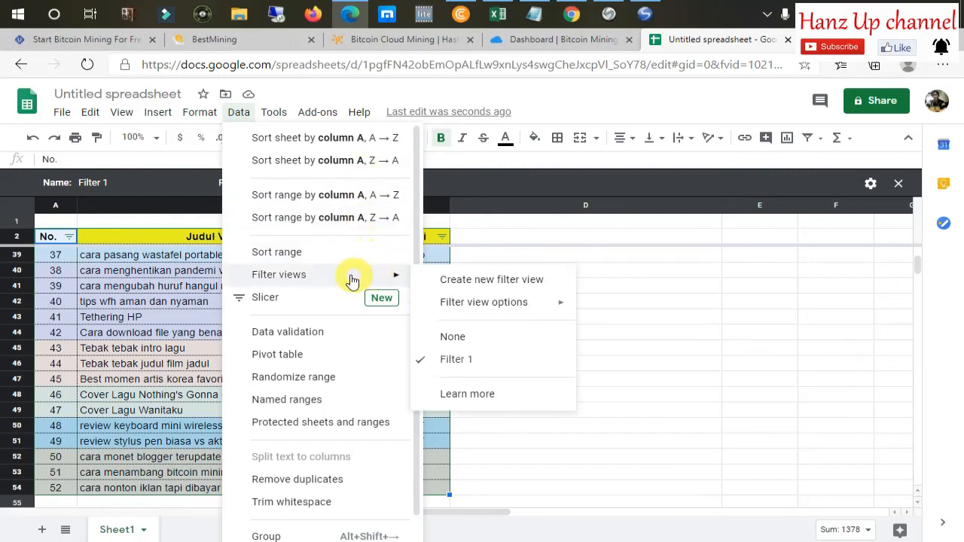
left_click(327, 253)
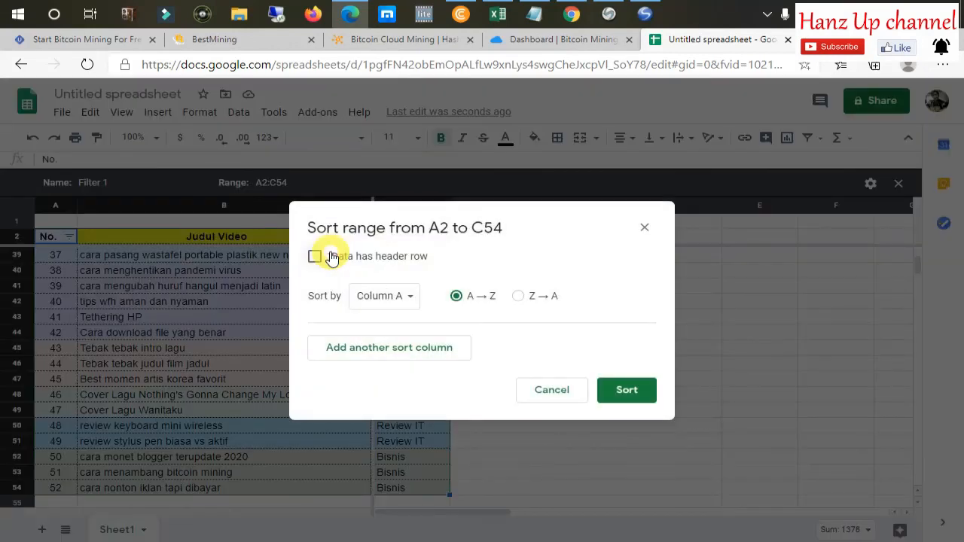
Sort the range A2:C54 by Column C, A → Z, without marking a header row
left_click(413, 299)
left_click_drag(412, 240, 616, 217)
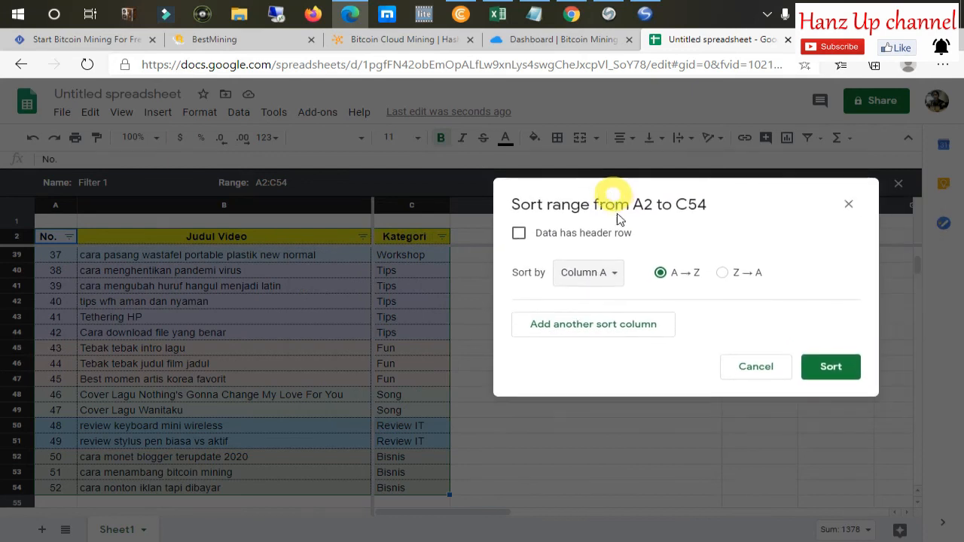
left_click(611, 273)
left_click(622, 316)
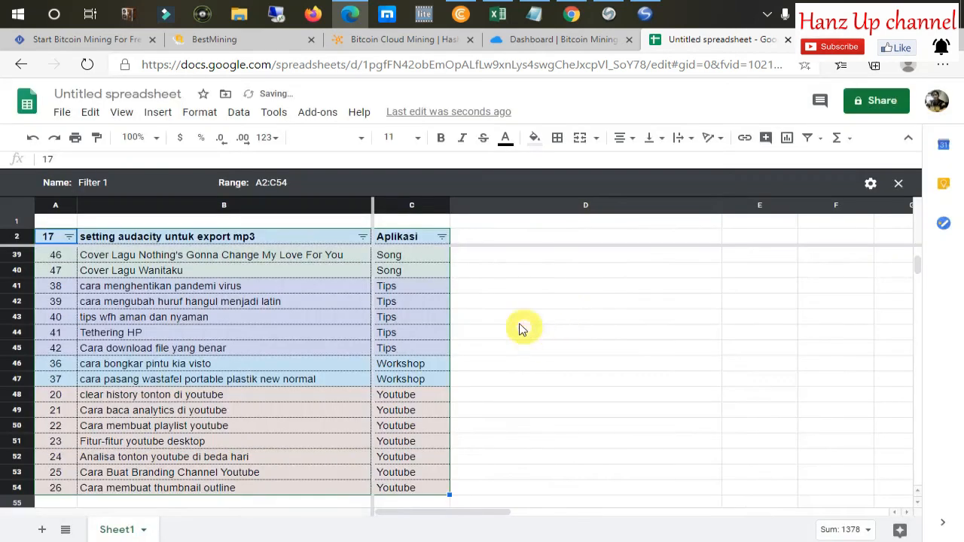
left_click(520, 329)
left_click(500, 302)
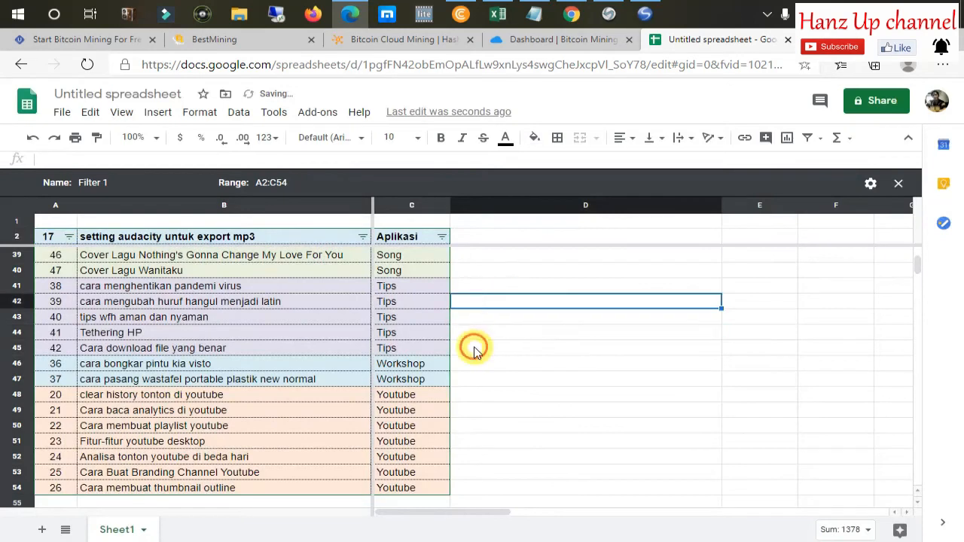
Check the header row in the sorted table and undo the range sort
scroll(475, 351, "up", 10)
left_click(383, 238)
left_click(524, 332)
scroll(284, 312, "down", 5)
scroll(280, 318, "up", 5)
key("ctrl+z")
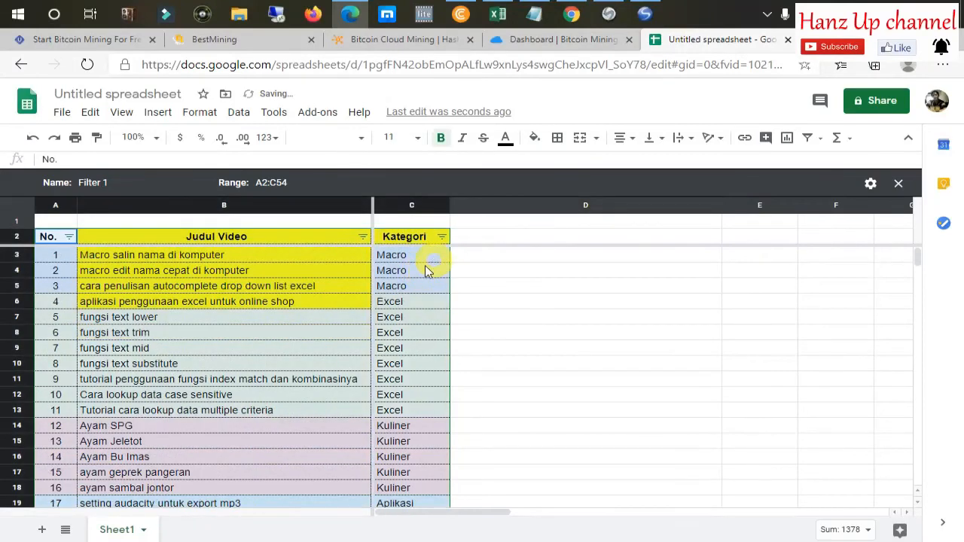
Select the data rows A3:C54 of the video list, leaving out the header row
left_click(157, 270)
left_click_drag(53, 256, 391, 369)
key("ctrl+shift+Down")
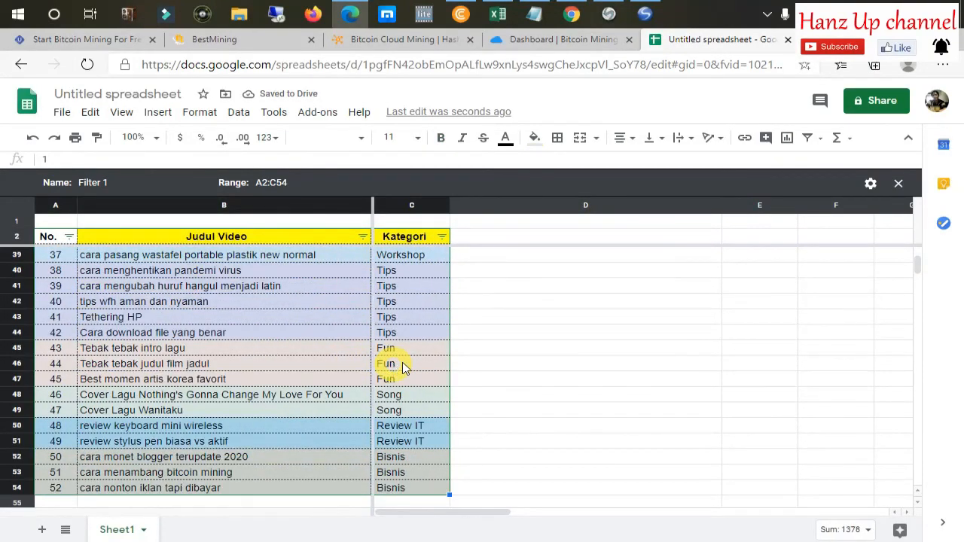
scroll(349, 216, "up", 8)
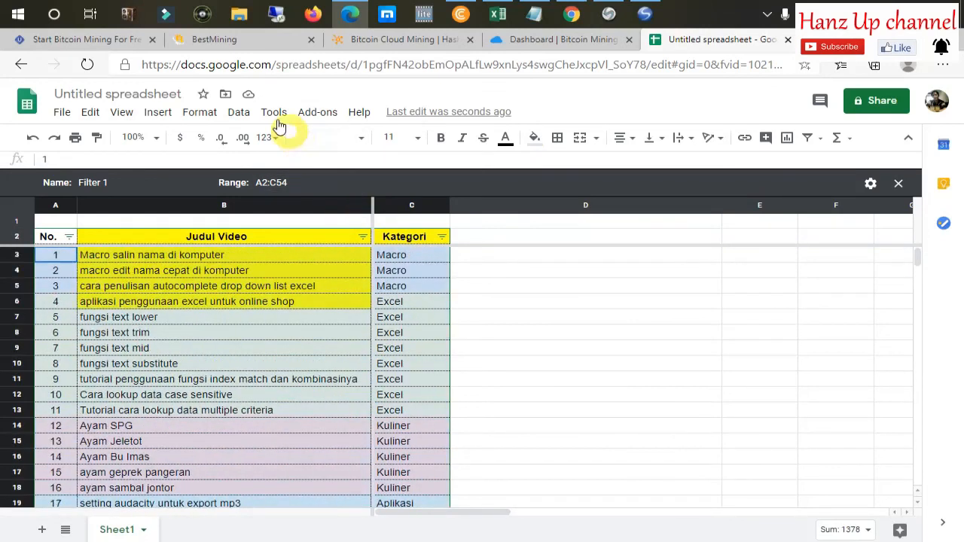
Sort the range A3:C54 by Column C in A → Z order, without marking a header row
left_click(237, 112)
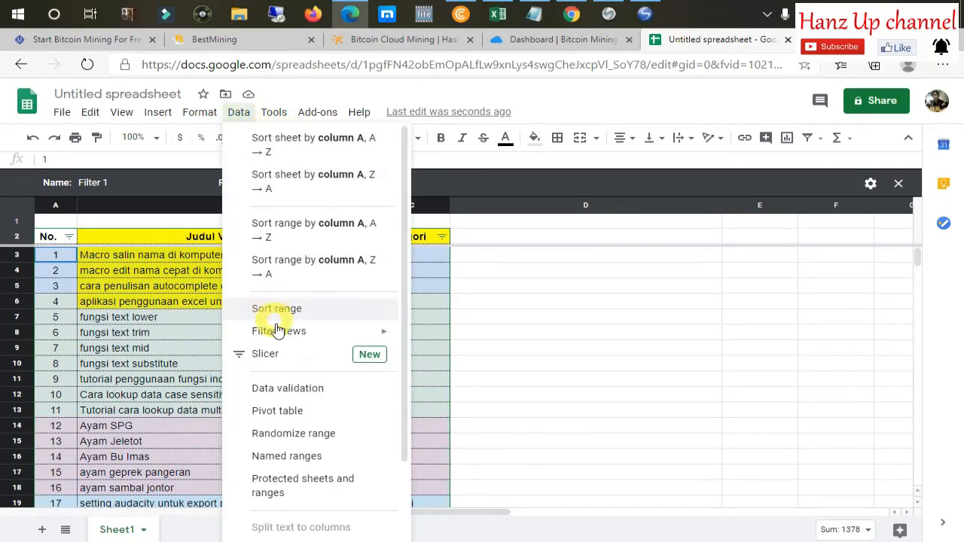
left_click(279, 252)
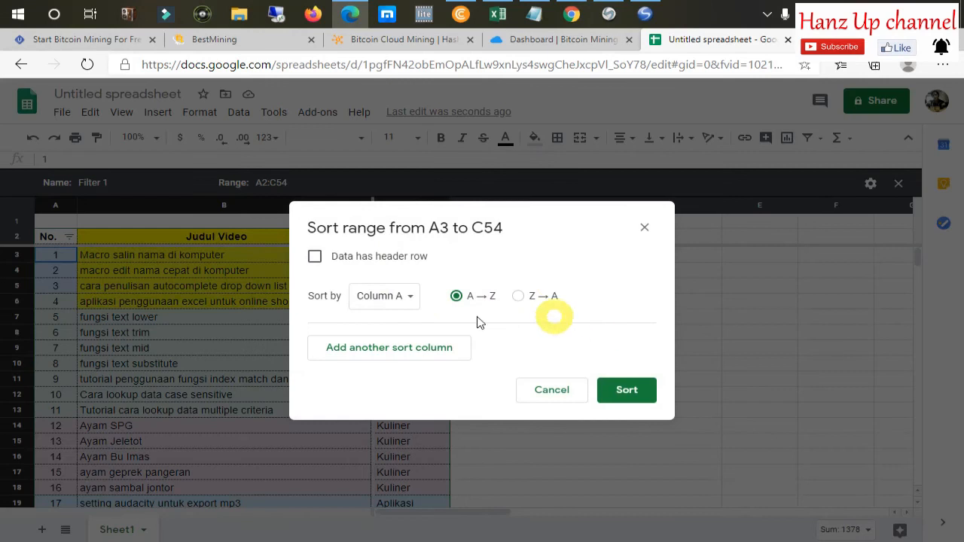
left_click(410, 300)
left_click(405, 340)
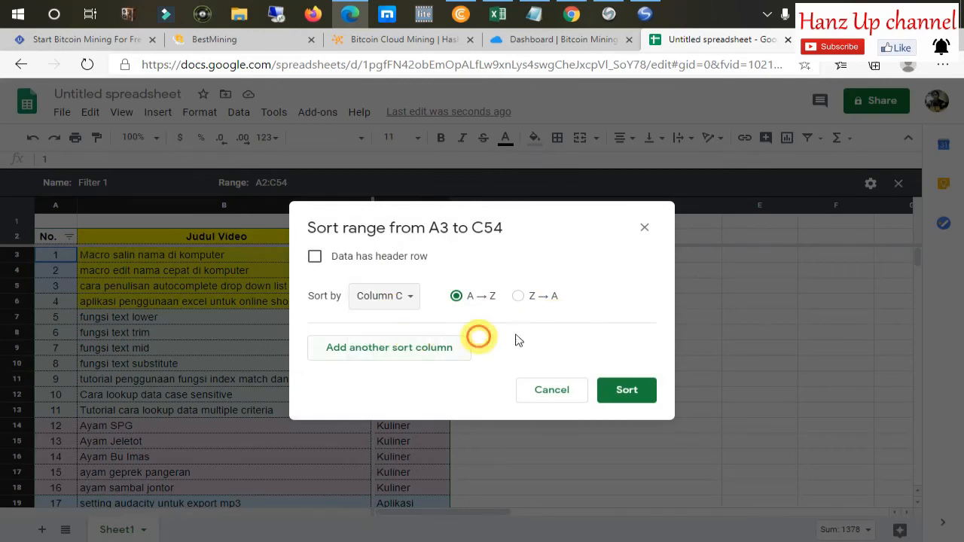
left_click(625, 392)
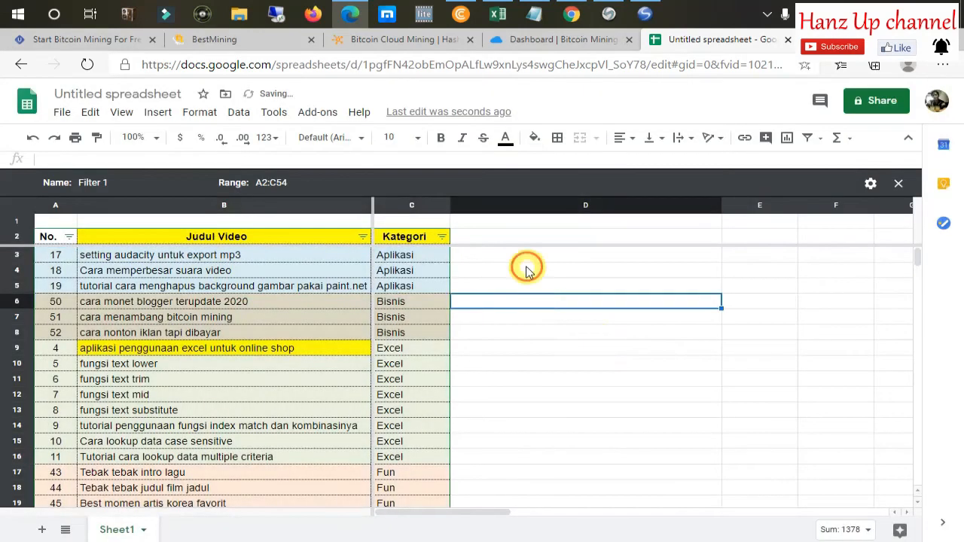
left_click(527, 269)
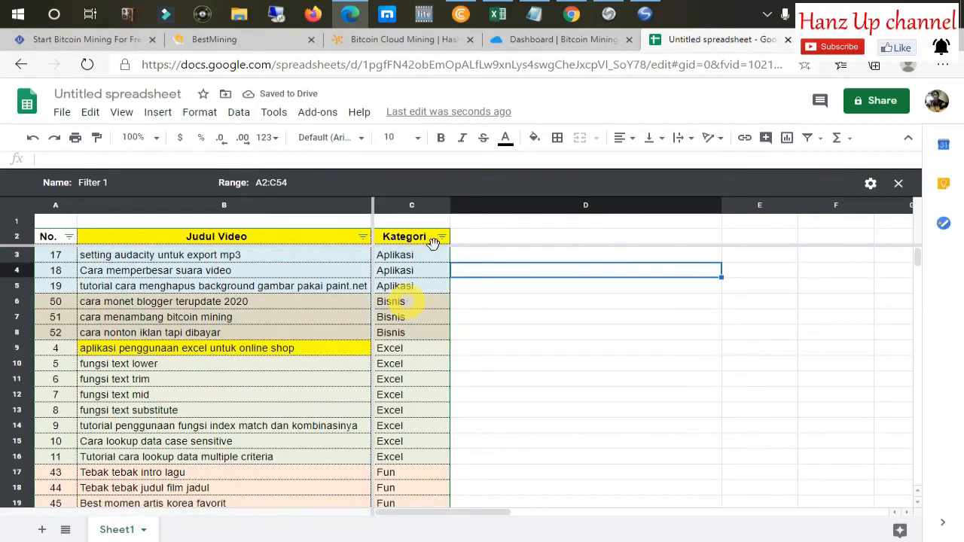
Look through the sorted rows to check how they are grouped by Kategori
left_click_drag(56, 256, 402, 379)
scroll(402, 380, "down", 13)
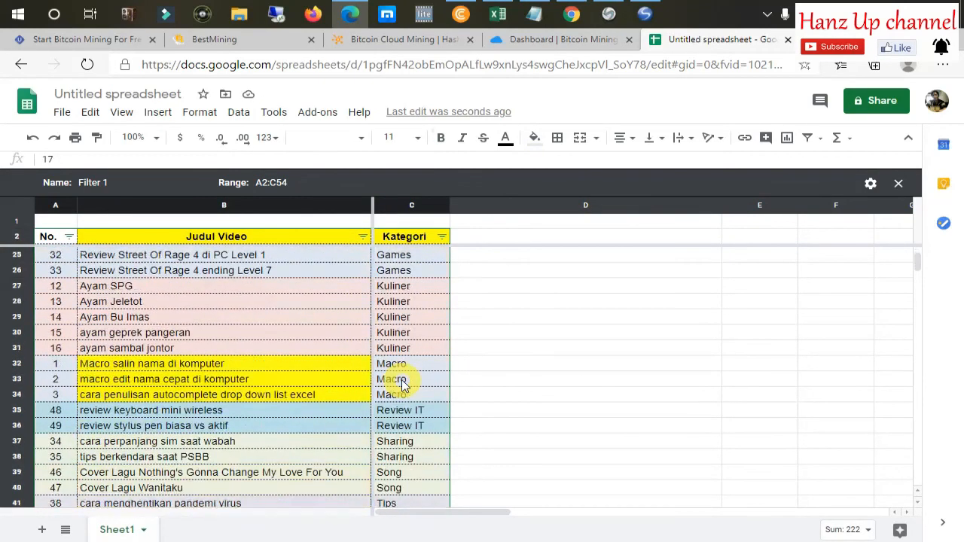
scroll(399, 381, "down", 1)
scroll(400, 382, "up", 9)
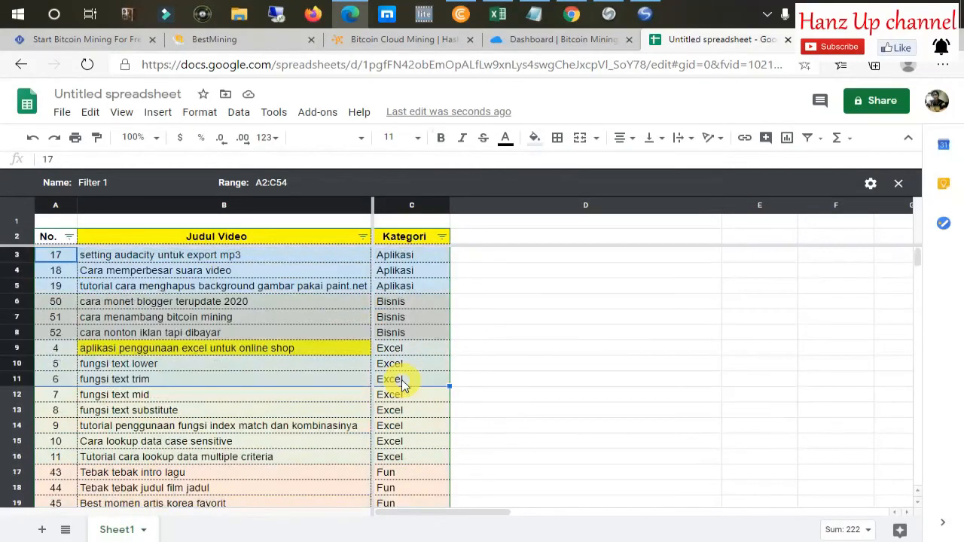
left_click(468, 257)
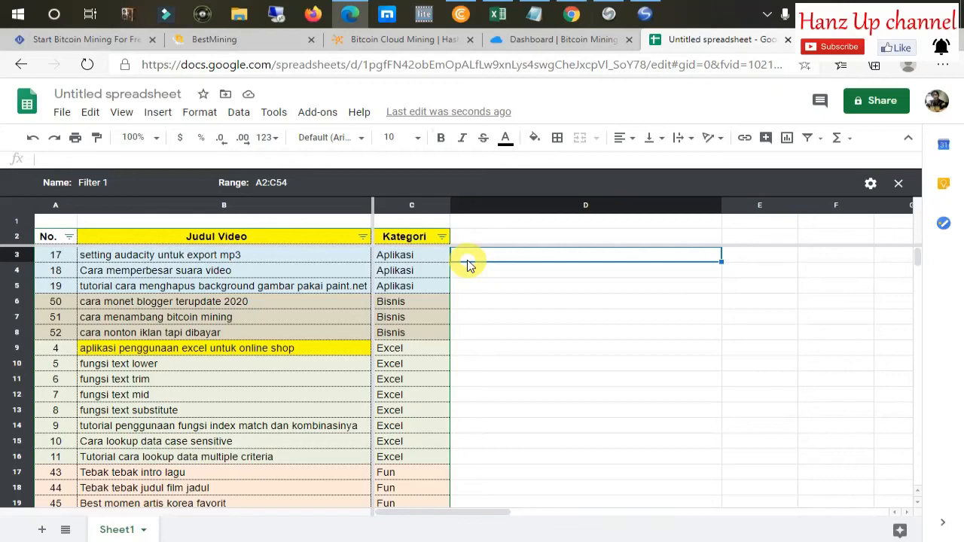
left_click(530, 423)
left_click(580, 349)
left_click(204, 329)
left_click(237, 367)
left_click(248, 332)
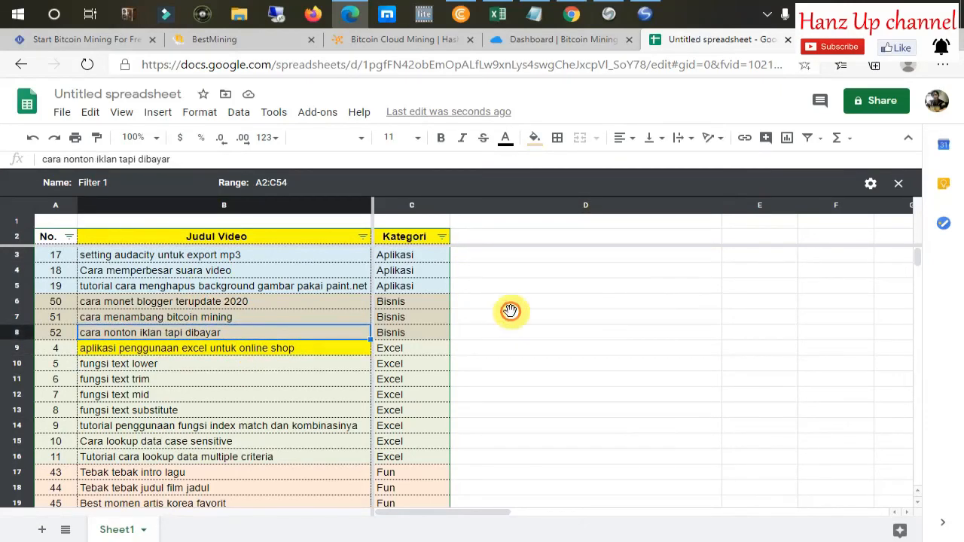
left_click(479, 288)
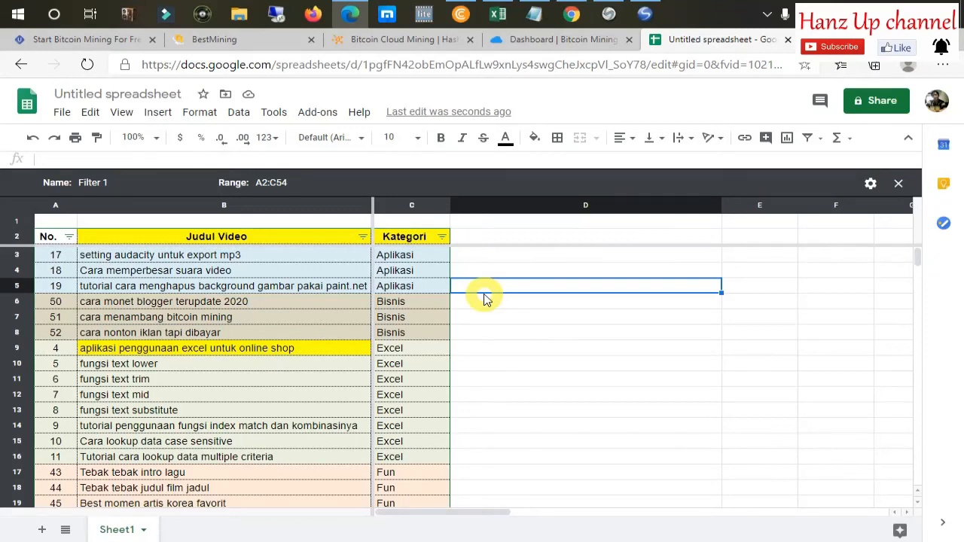